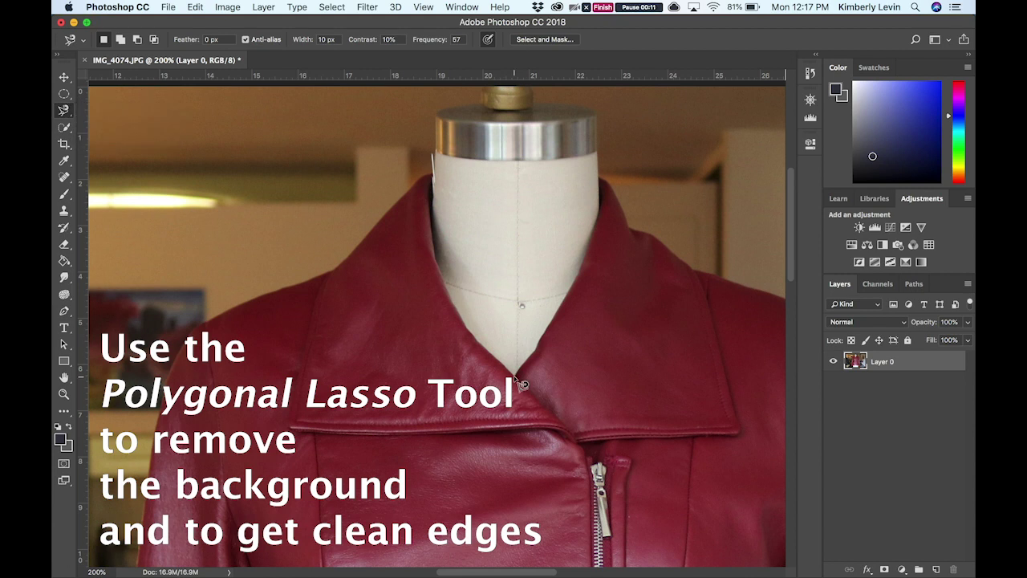
- Trace the jacket outline with the Magnetic Lasso, from the neckline down around its edge
click(599, 178)
click(515, 375)
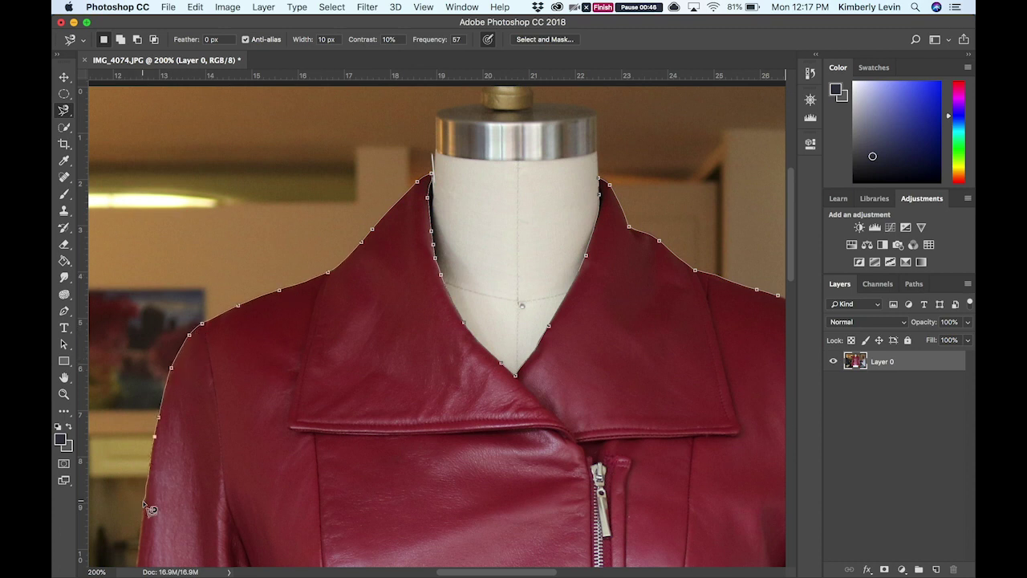
scroll(144, 490, down, 5)
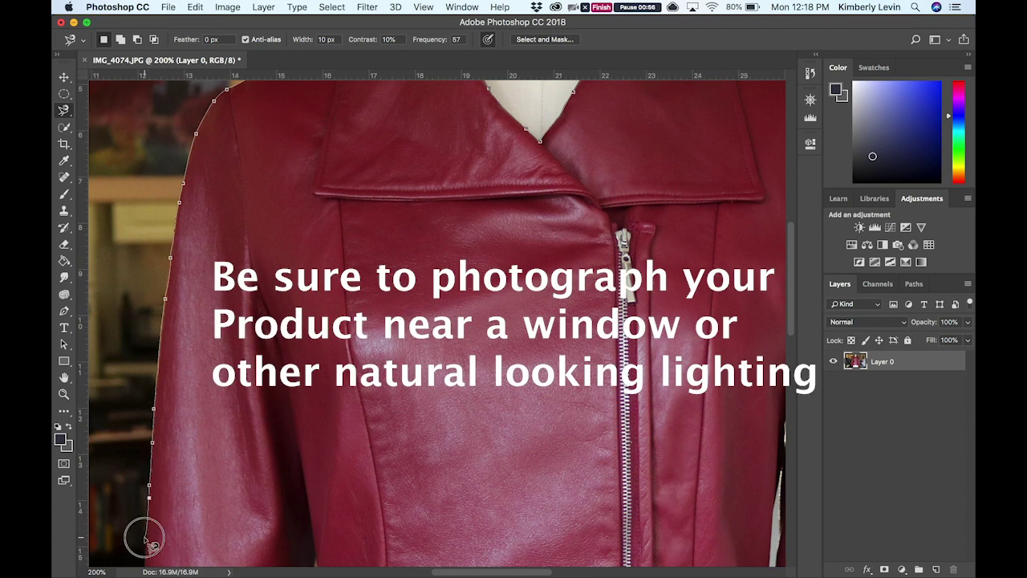
scroll(144, 536, down, 5)
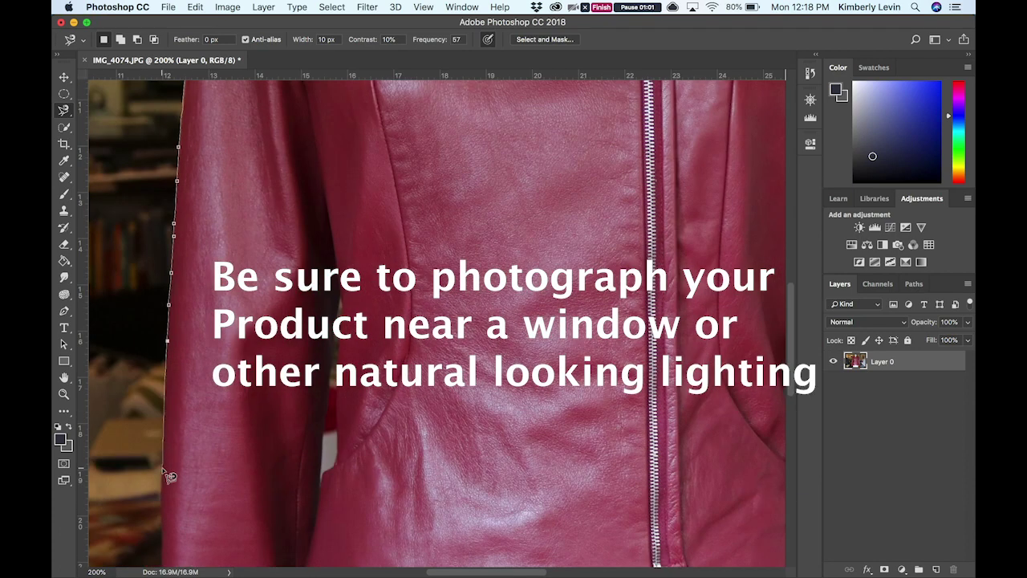
scroll(178, 466, down, 5)
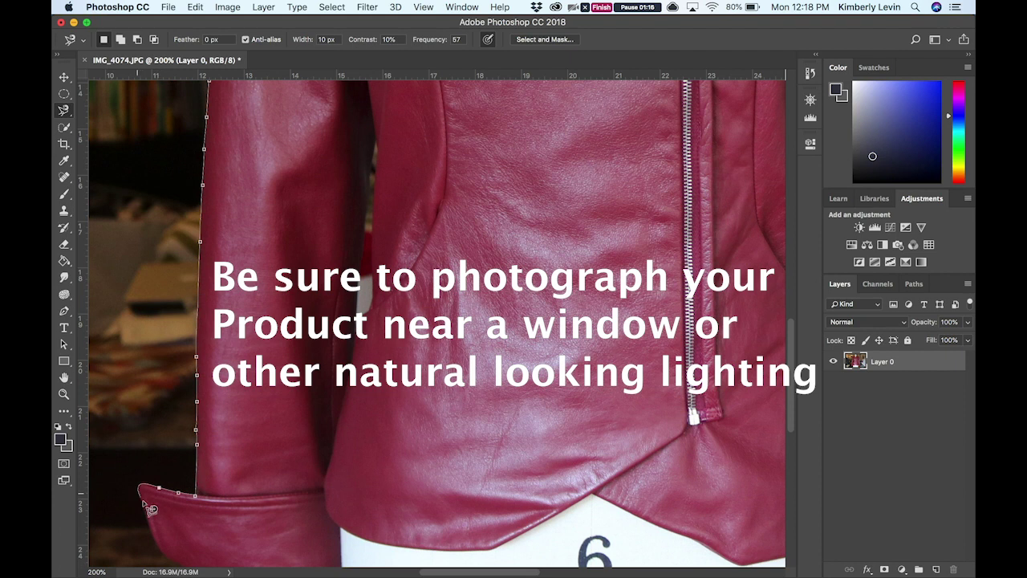
scroll(345, 440, down, 2)
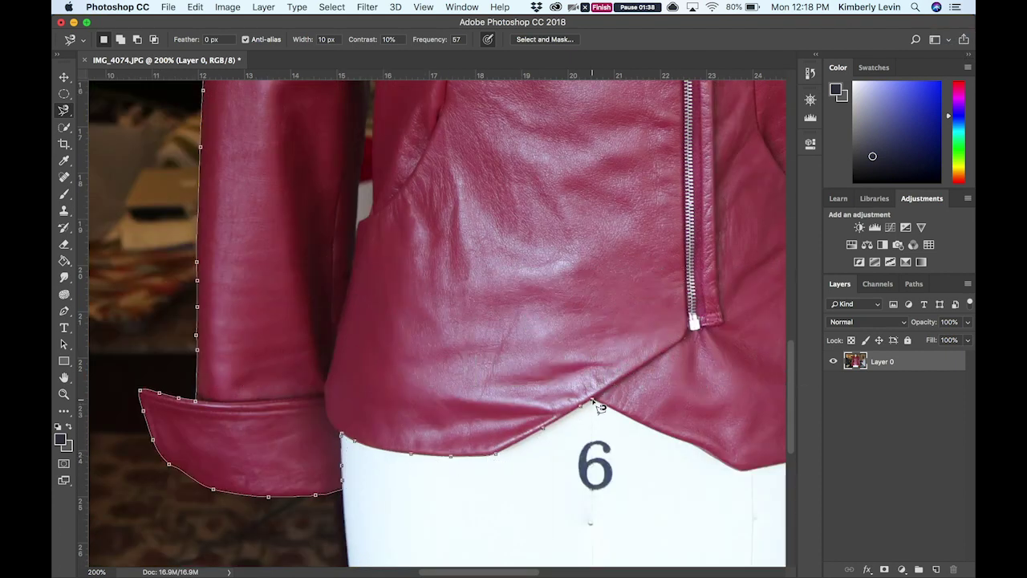
scroll(748, 480, right, 4)
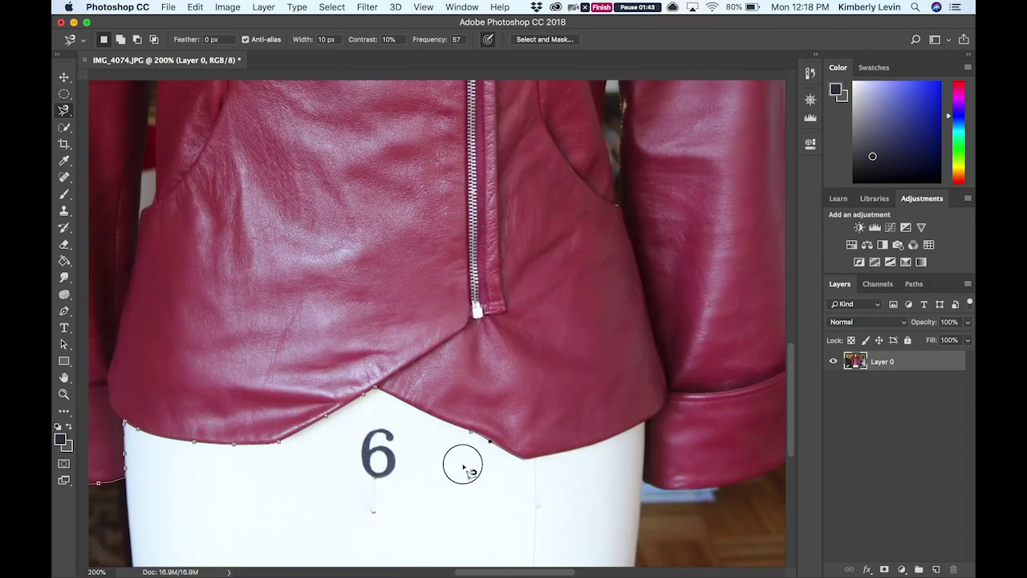
scroll(466, 471, right, 2)
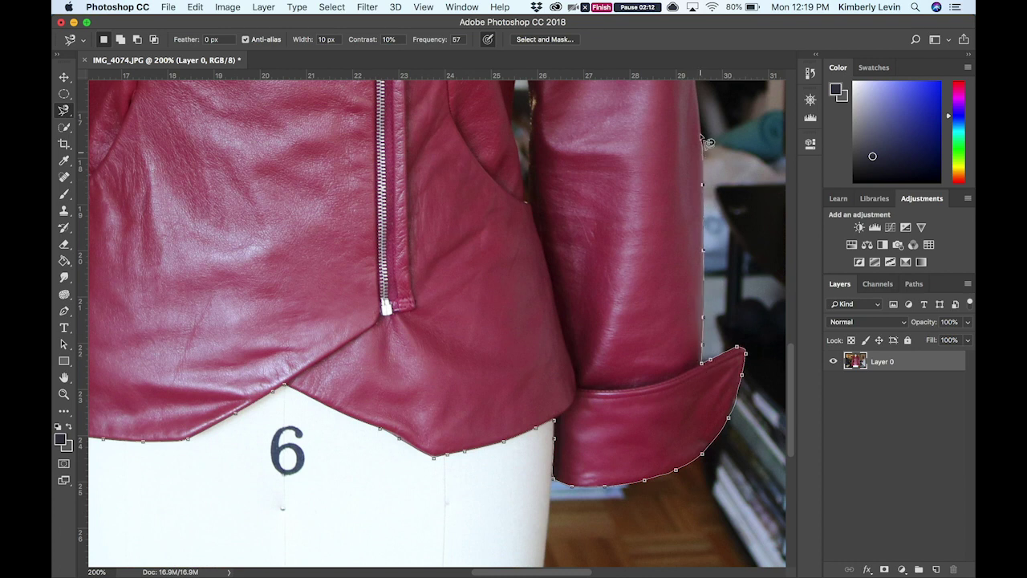
- Remove a misplaced outline point and close the jacket outline into a selection at the collar
scroll(669, 362, up, 5)
scroll(671, 477, up, 2)
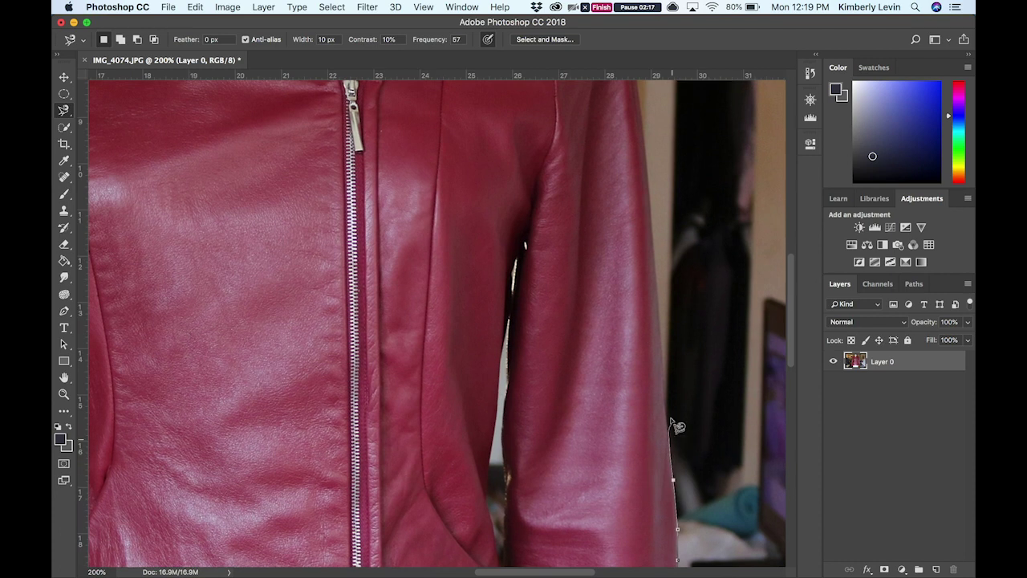
key(BackSpace)
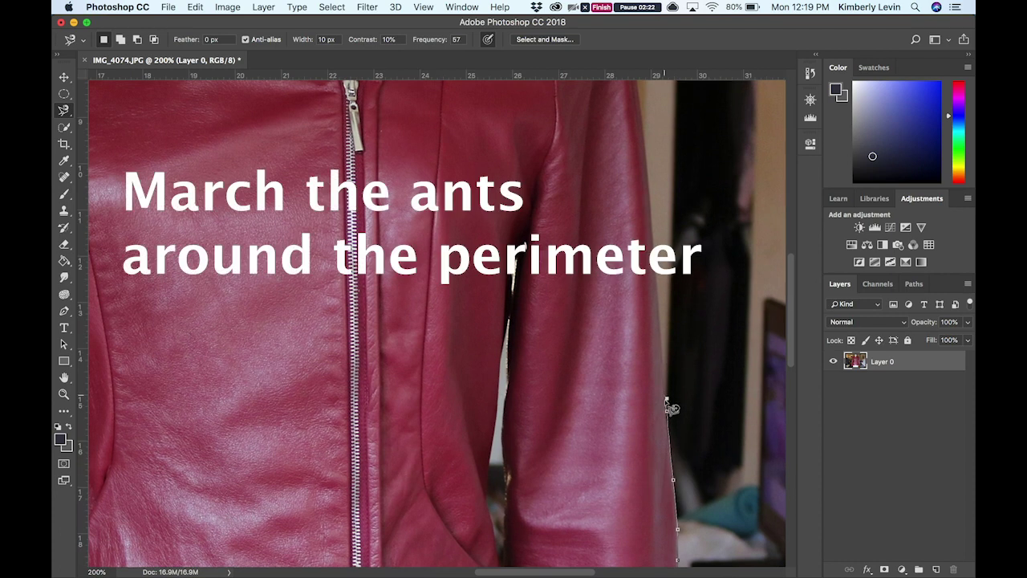
scroll(647, 321, up, 5)
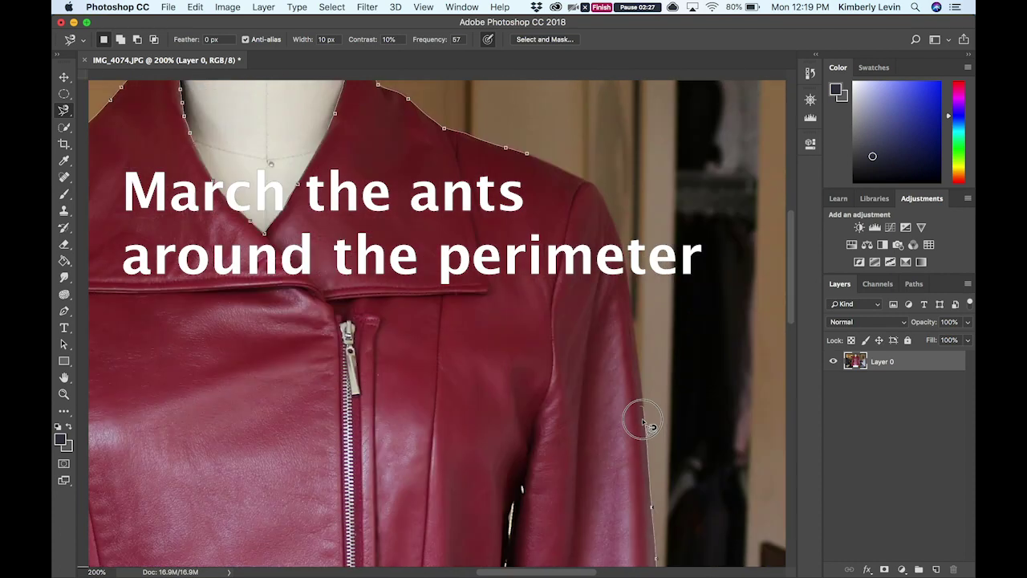
double_click(544, 178)
- Invert the selection and delete the background, leaving the jacket on transparency
click(331, 6)
click(348, 53)
key(Delete)
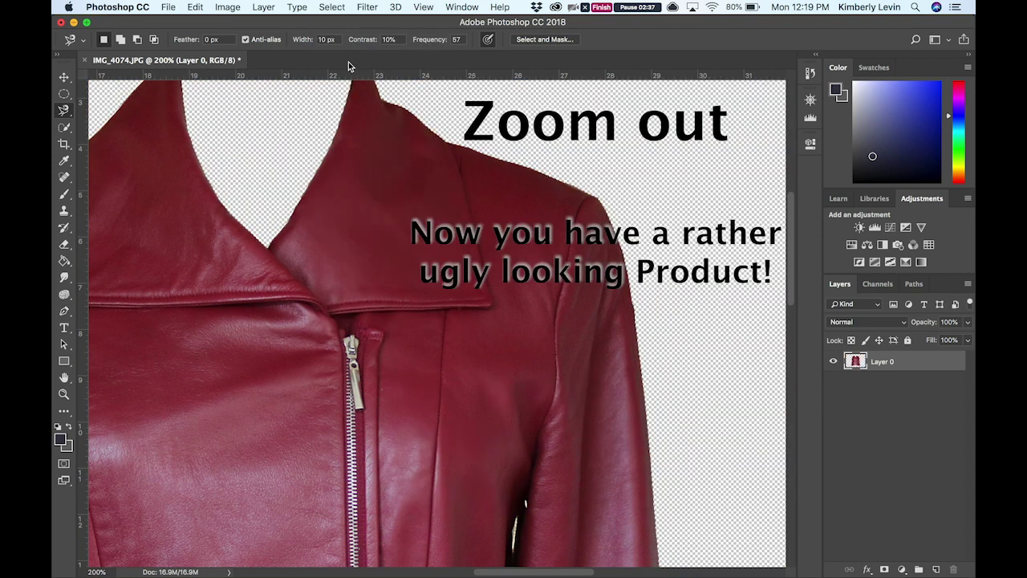
key(super+minus)
scroll(325, 161, down, 5)
scroll(321, 207, up, 2)
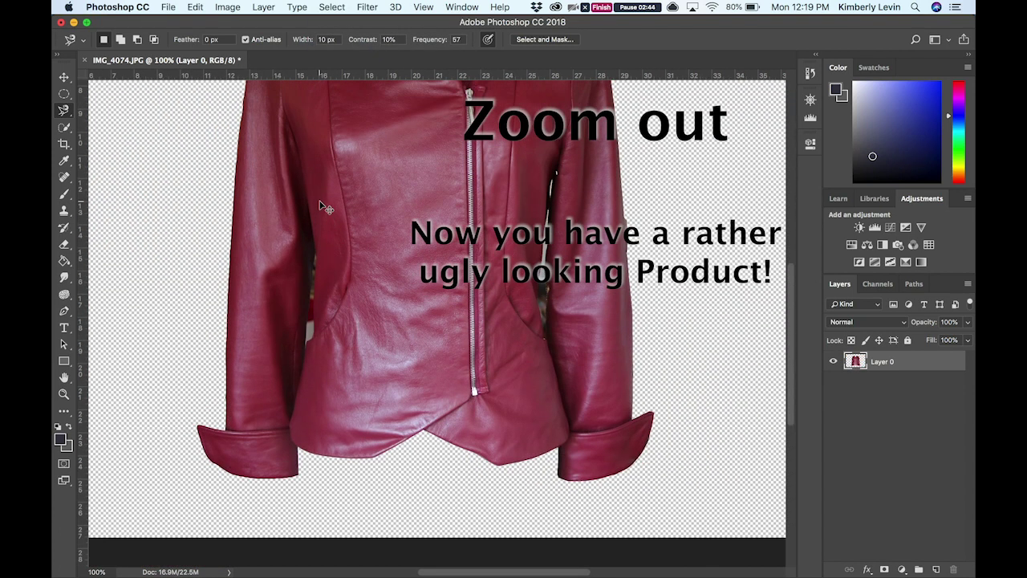
- Zoom in on the jacket's right edge and begin a Polygonal Lasso outline around the arm gap
key(super+plus)
key(super+plus)
scroll(327, 210, right, 2)
click(66, 111)
click(121, 120)
click(344, 359)
click(340, 215)
click(338, 215)
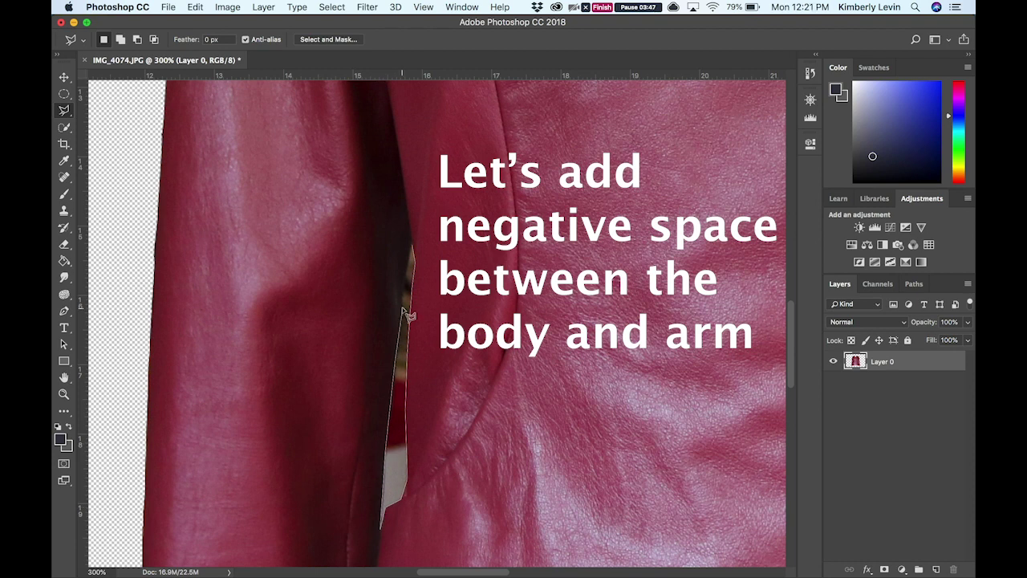
- Close the Polygonal Lasso around the body-sleeve gap and delete the background inside it
scroll(405, 244, right, 10)
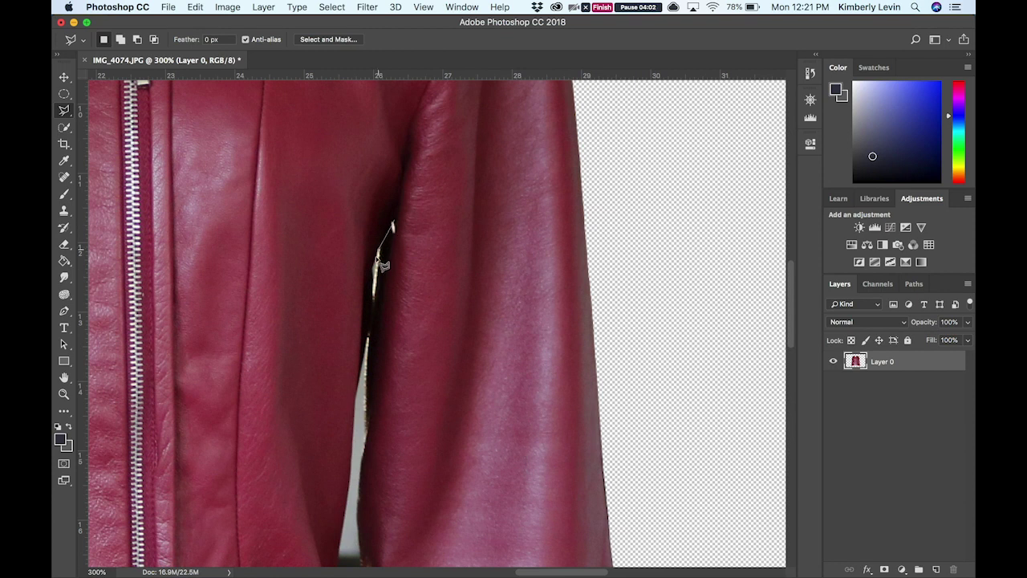
scroll(362, 321, down, 5)
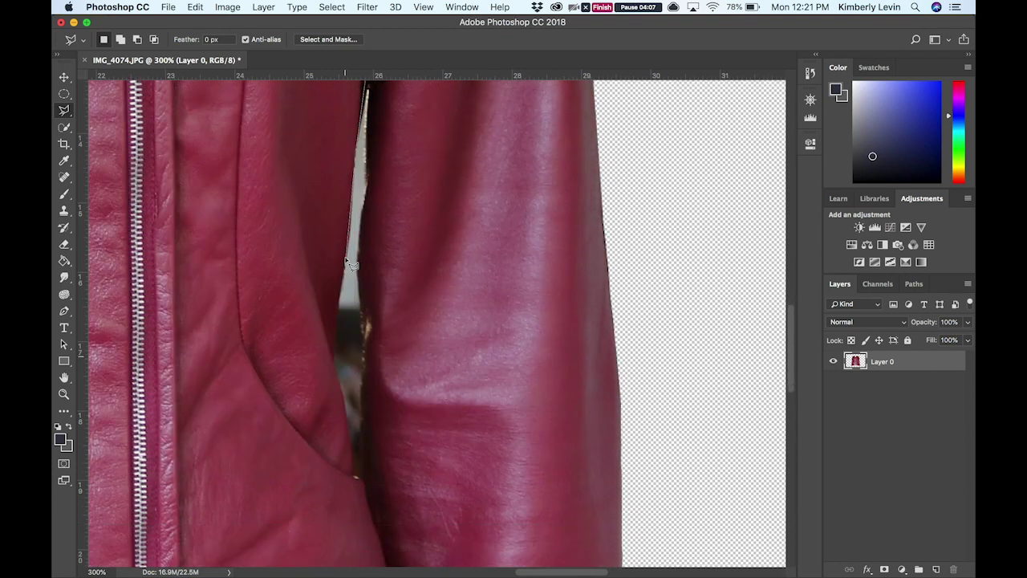
click(346, 253)
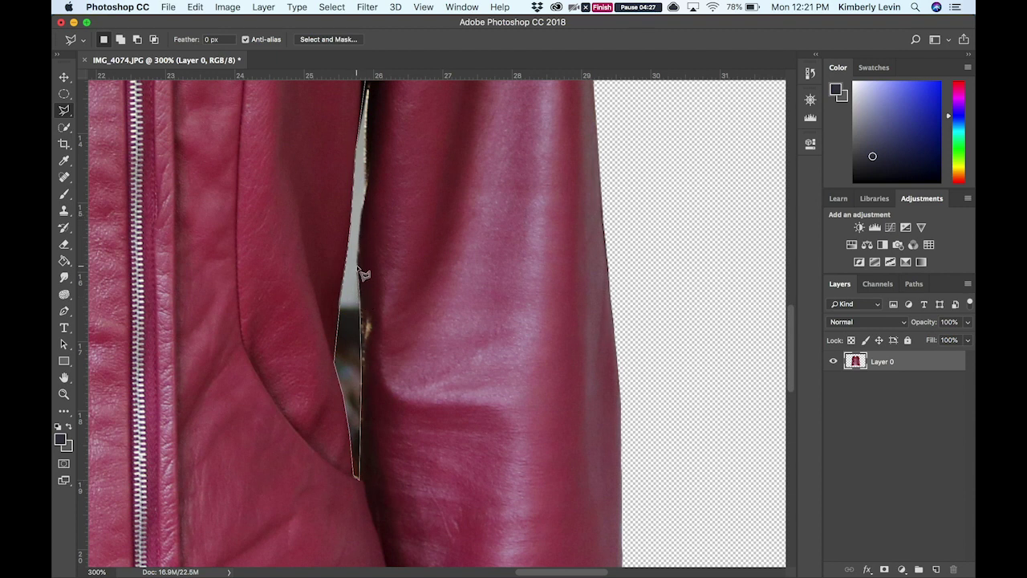
scroll(369, 190, up, 5)
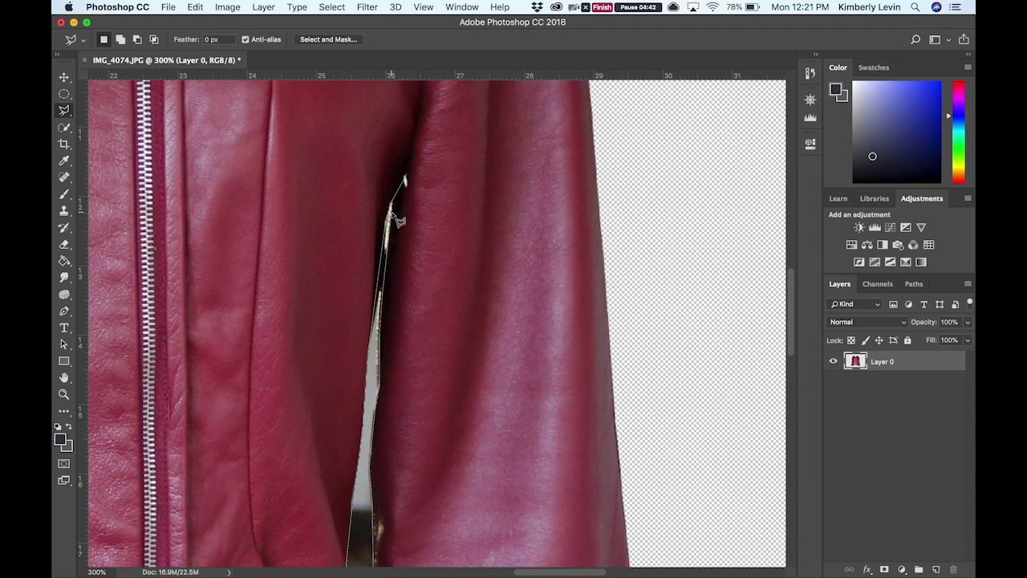
click(407, 178)
key(BackSpace)
- Deselect and zoom to 100% to view the whole isolated jacket
key(super+h)
key(super+1)
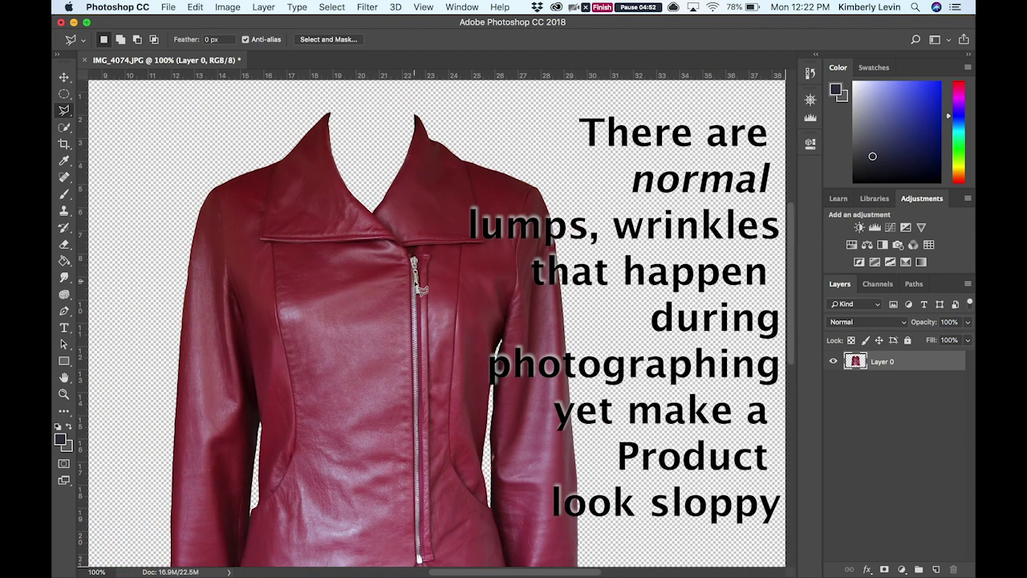
click(367, 6)
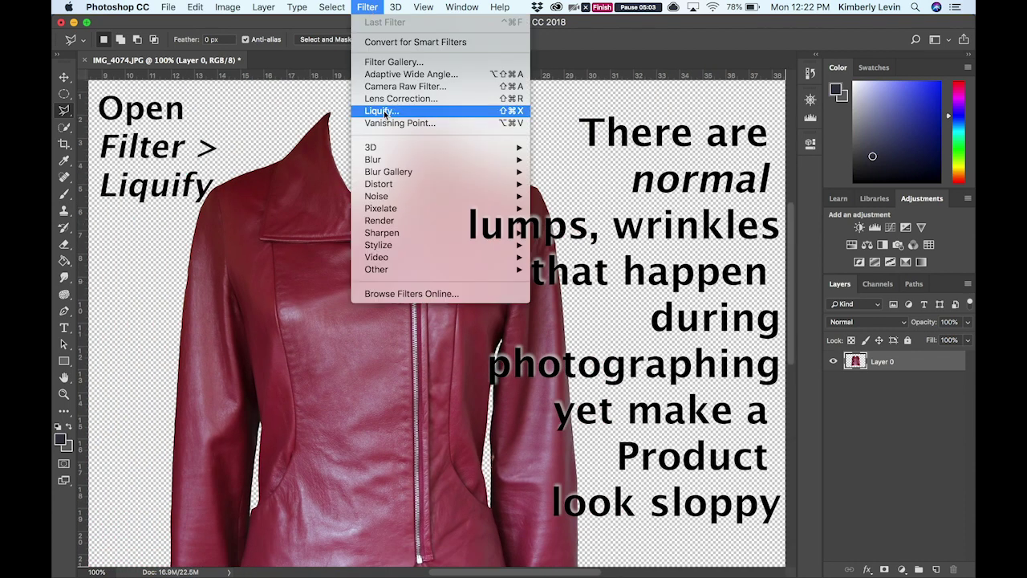
- Open Liquify and push the top collar edge into shape with a small Forward Warp brush
click(385, 112)
key(bracketleft)
key(bracketleft)
key(bracketleft)
key(bracketleft)
key(bracketleft)
drag(298, 69, 305, 66)
key(bracketright)
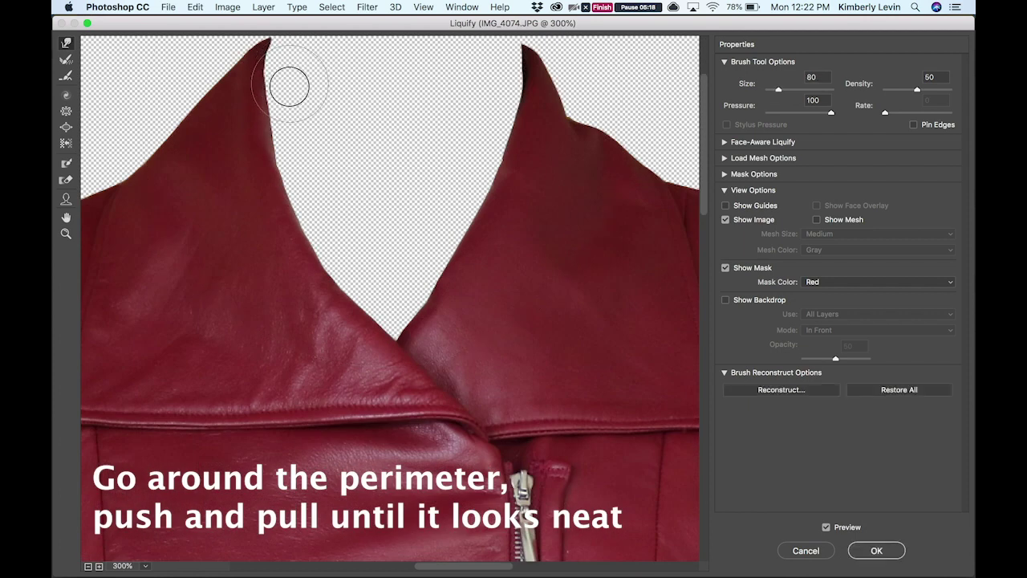
key(bracketright)
key(bracketright)
key(bracketright)
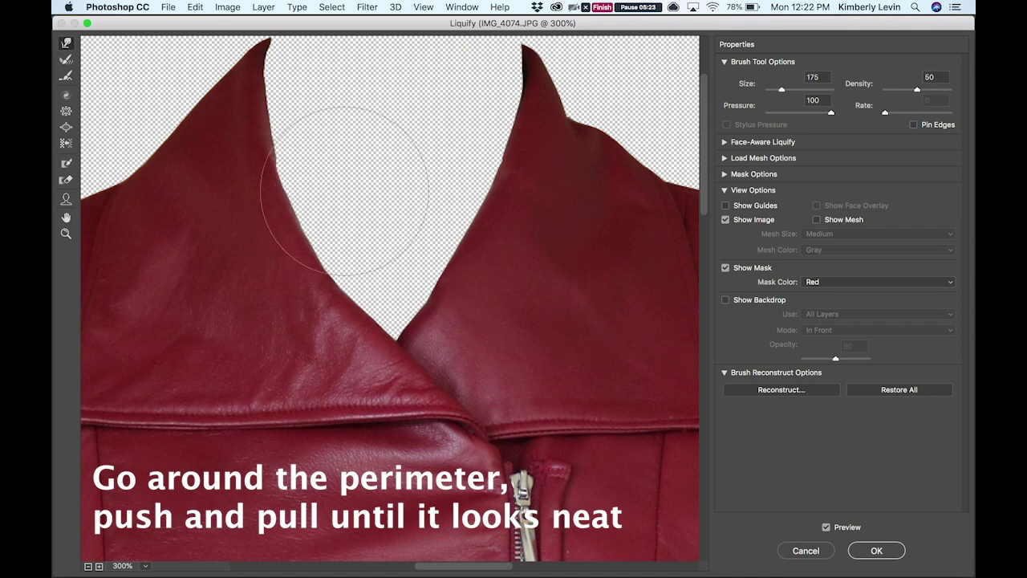
key(bracketleft)
key(bracketleft)
key(bracketleft)
key(bracketleft)
key(bracketleft)
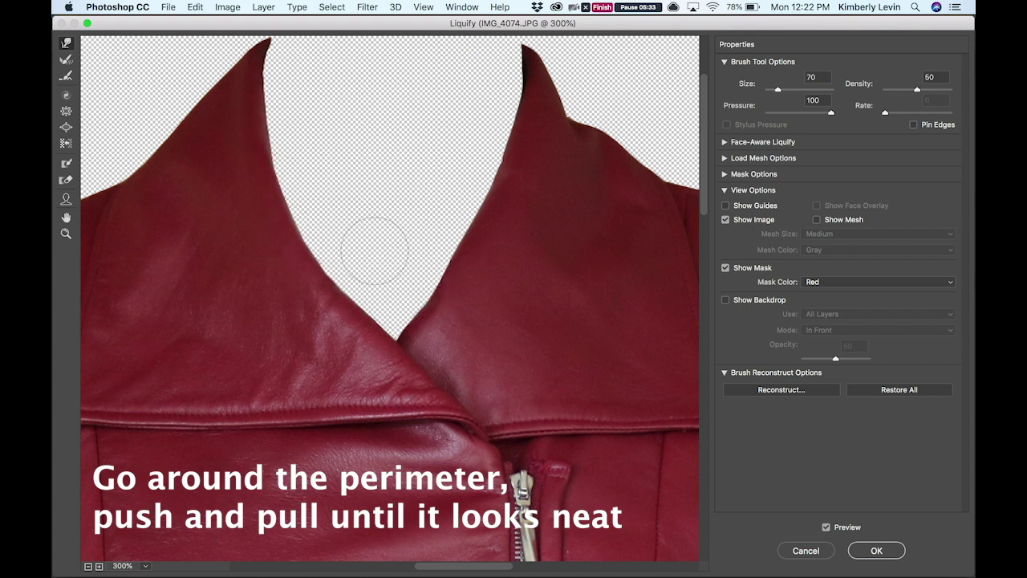
key(bracketright)
key(bracketright)
key(bracketright)
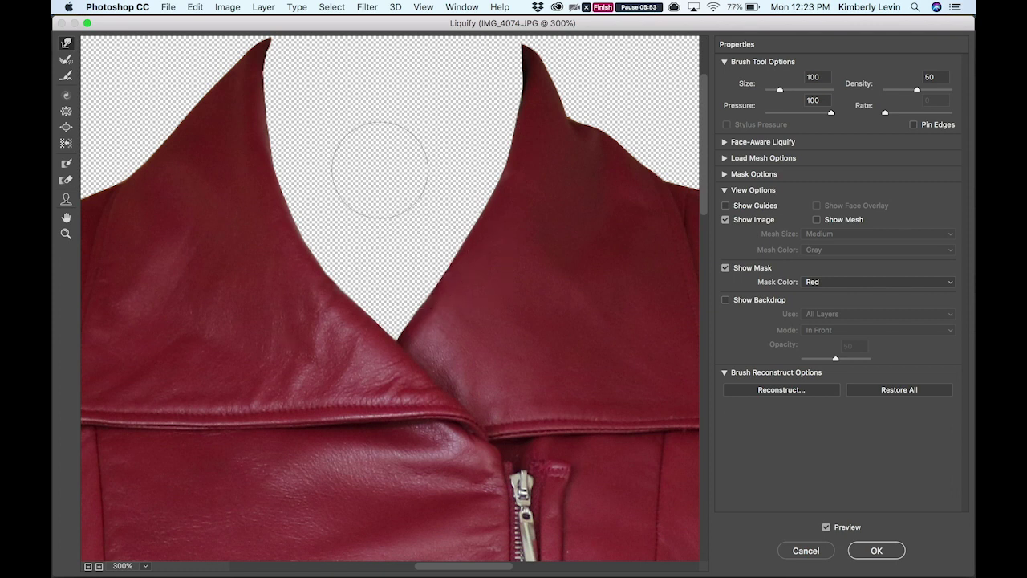
key(bracketright)
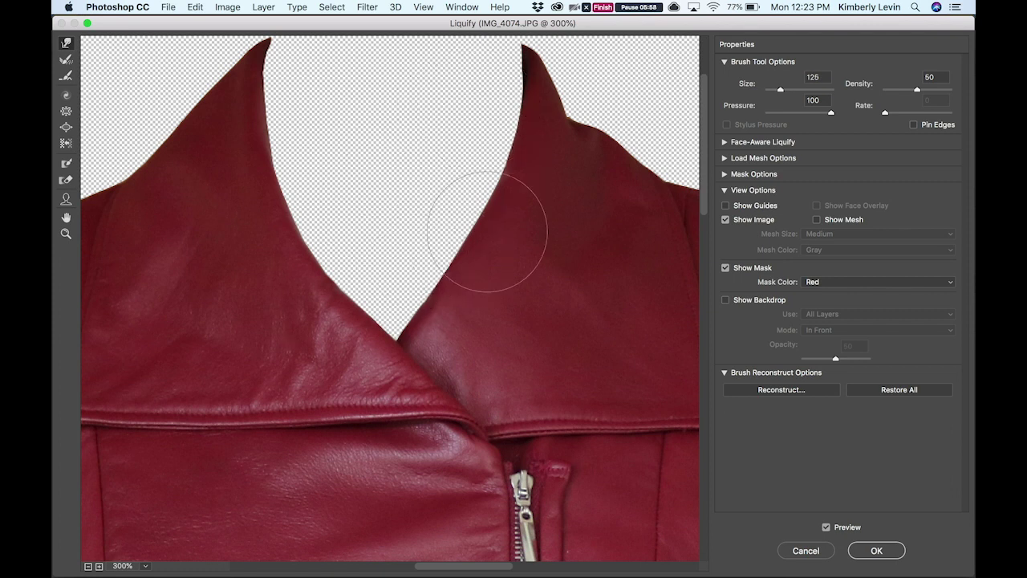
- Smooth the collar tip with finer Forward Warp strokes, resizing the brush as needed
scroll(449, 177, right, 5)
key(bracketleft)
key(bracketleft)
key(bracketleft)
key(bracketleft)
key(bracketleft)
drag(407, 110, 389, 80)
key(bracketleft)
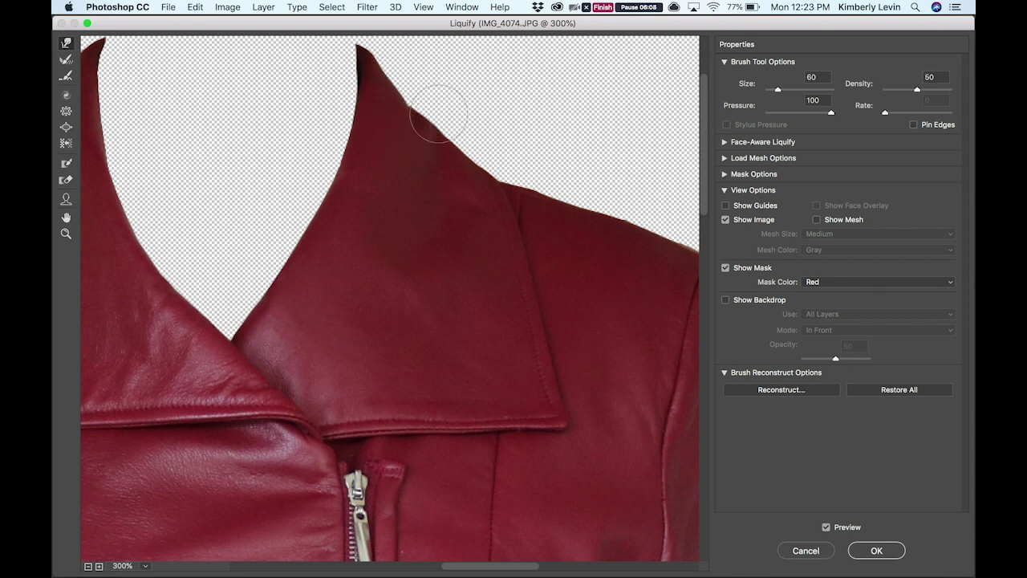
key(bracketleft)
key(bracketleft)
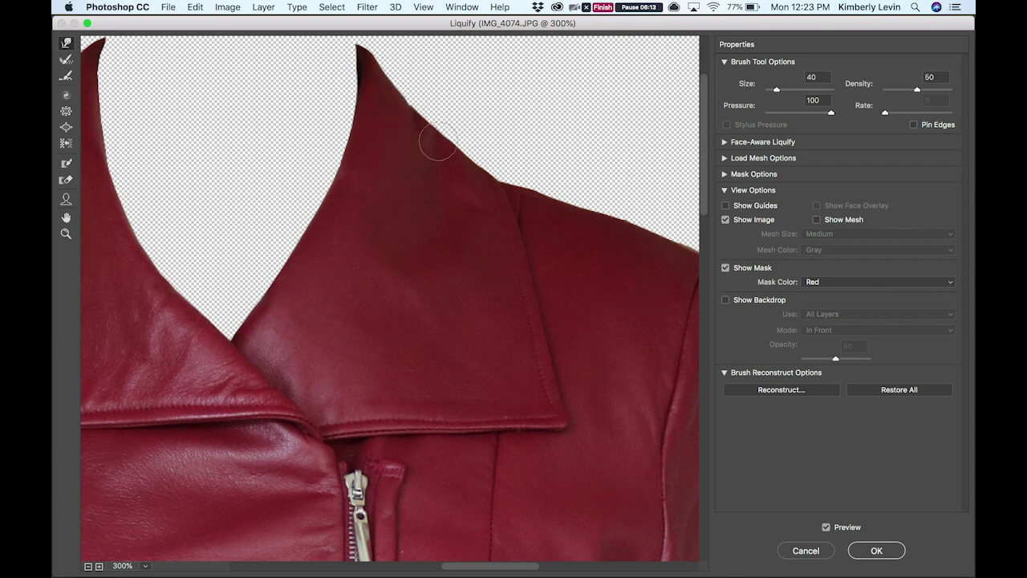
scroll(437, 140, left, 3)
key(bracketright)
key(bracketright)
key(bracketright)
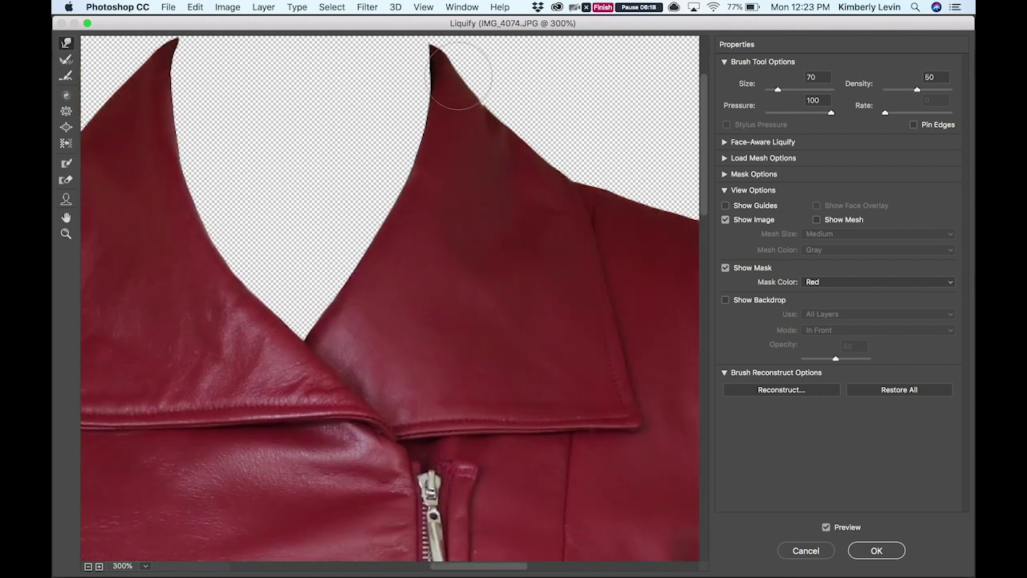
key(bracketright)
key(bracketright)
key(bracketleft)
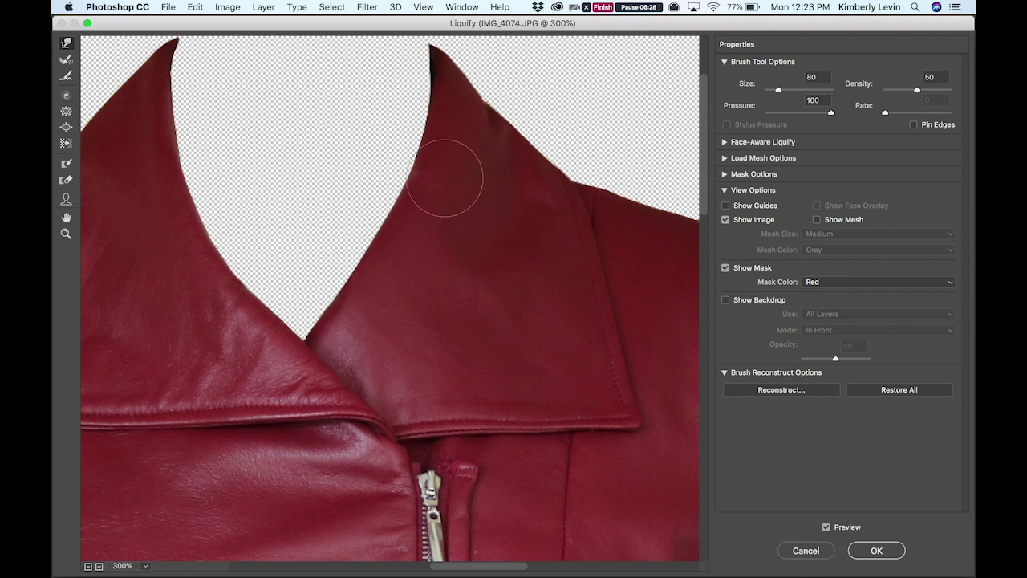
scroll(522, 182, left, 10)
scroll(298, 171, right, 8)
- Reshape the shoulder and collar-side edges with the Forward Warp brush, adjusting its size
key(bracketright)
key(bracketright)
key(bracketright)
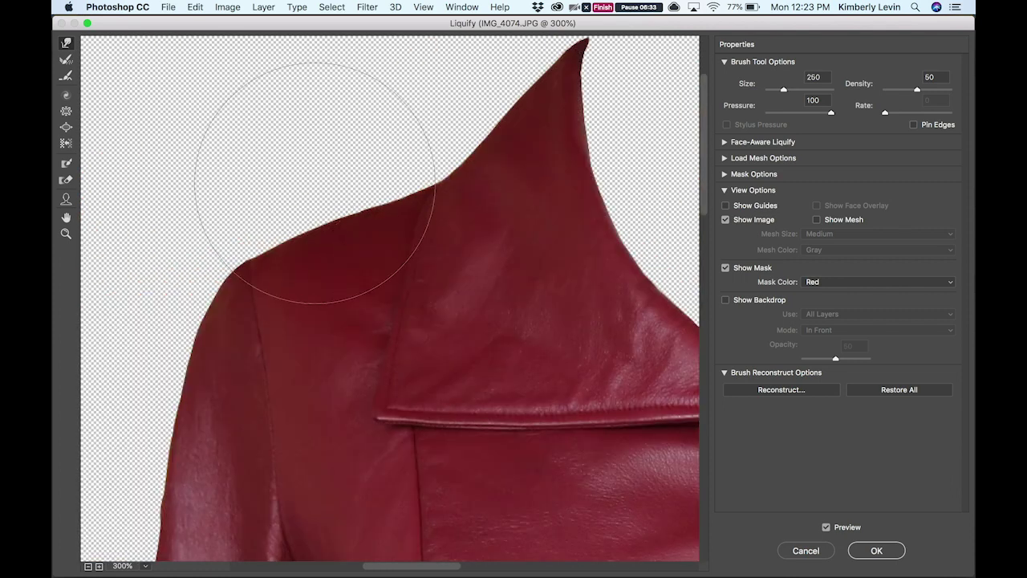
scroll(315, 183, up, 5)
key(bracketleft)
key(bracketleft)
key(bracketleft)
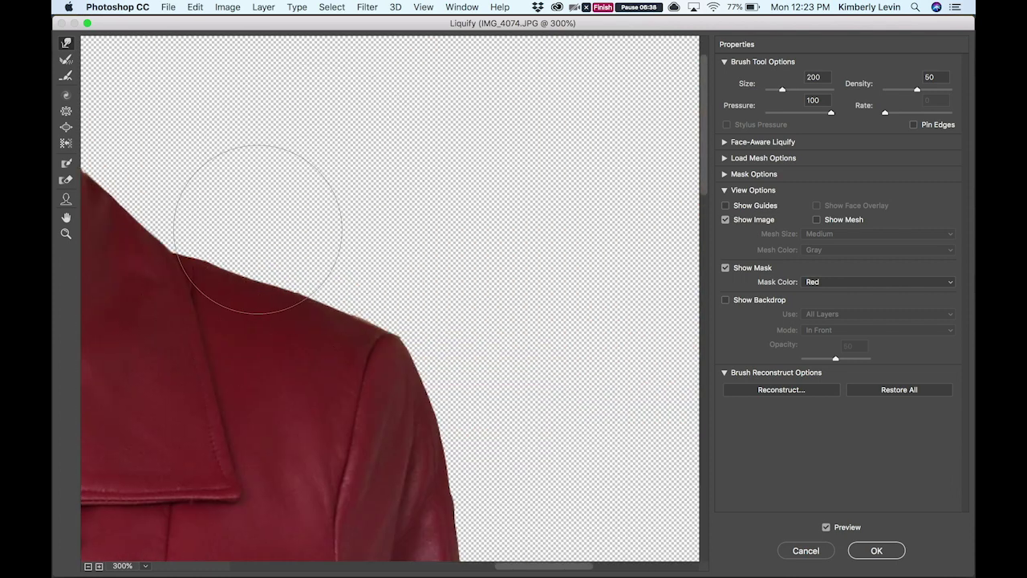
scroll(294, 230, down, 10)
key(bracketright)
key(bracketright)
key(bracketright)
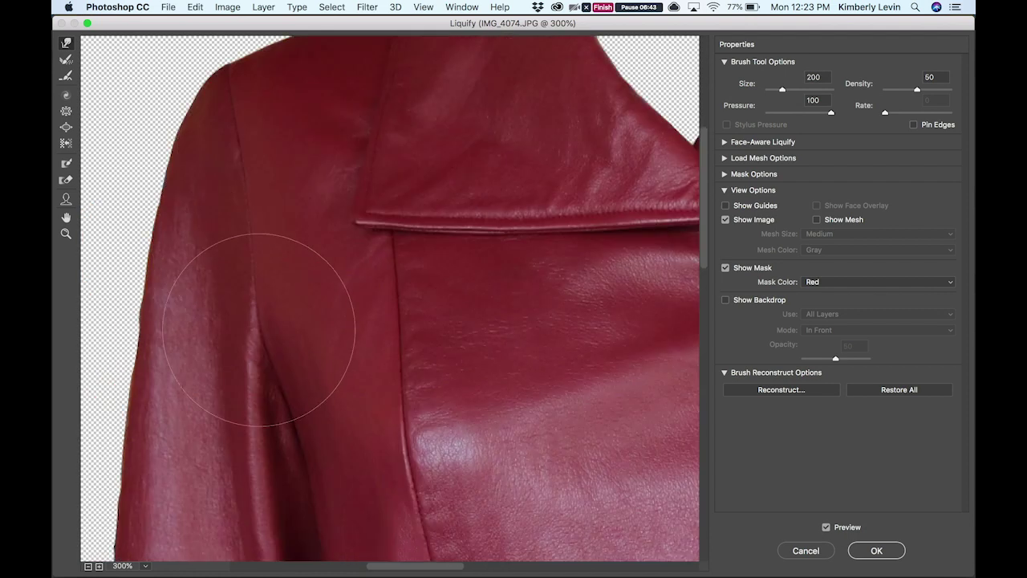
scroll(276, 310, left, 5)
scroll(258, 330, up, 10)
scroll(259, 330, down, 10)
scroll(241, 280, left, 2)
key(bracketleft)
key(bracketleft)
key(bracketleft)
- Smooth the sleeve edge along the body gap with the Forward Warp brush, moving down toward the cuff
key(bracketleft)
key(bracketleft)
key(bracketleft)
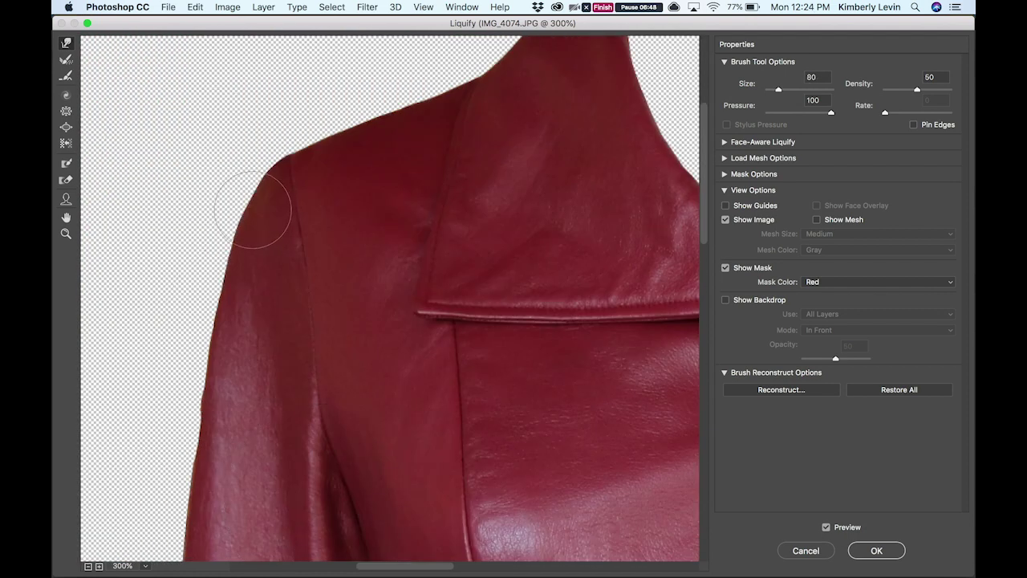
key(bracketright)
key(bracketright)
scroll(179, 401, down, 5)
key(bracketleft)
key(bracketleft)
key(bracketleft)
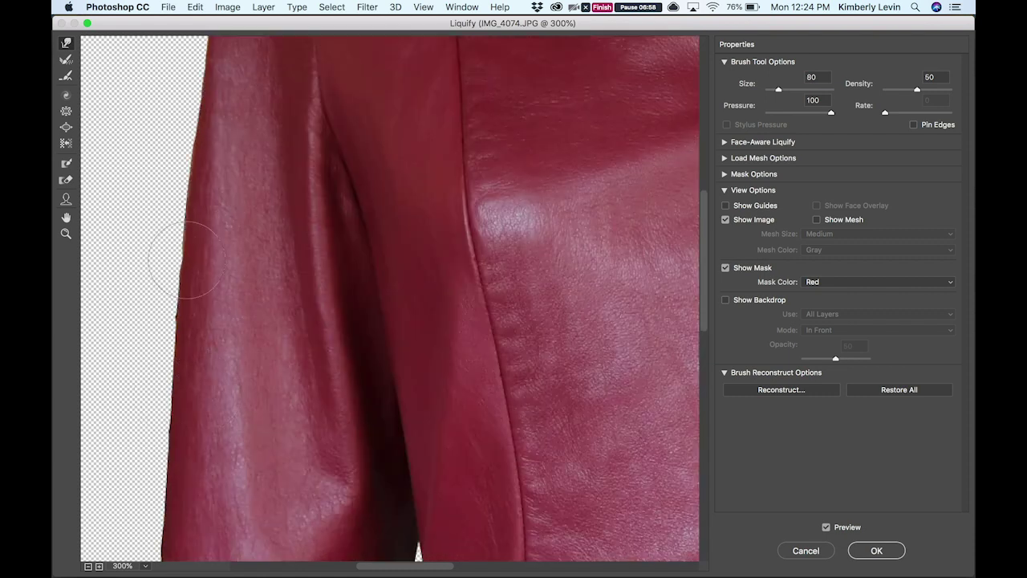
key(bracketright)
scroll(153, 305, down, 2)
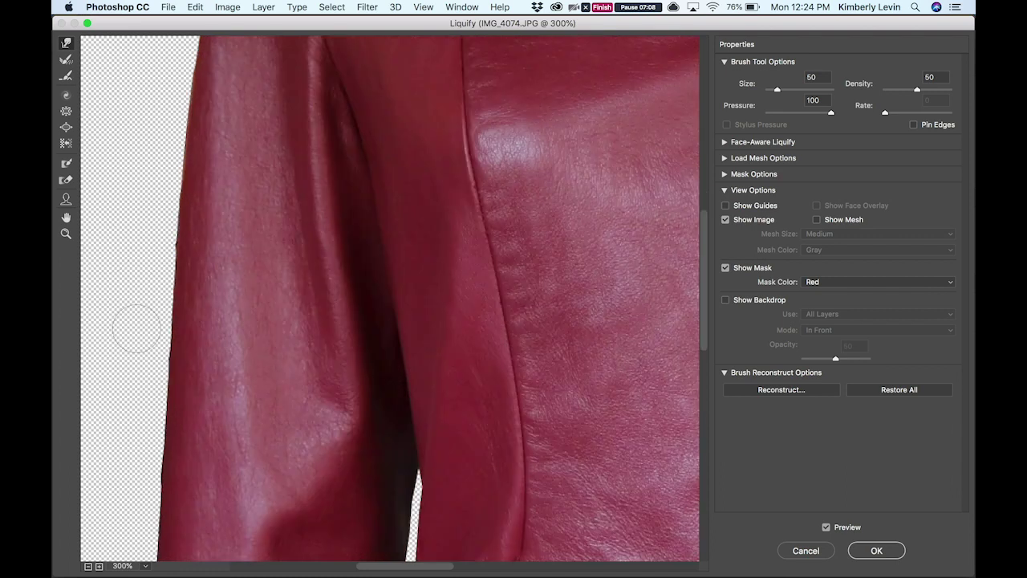
scroll(136, 333, down, 2)
scroll(145, 341, down, 2)
scroll(146, 341, up, 2)
key(bracketright)
key(bracketright)
key(bracketright)
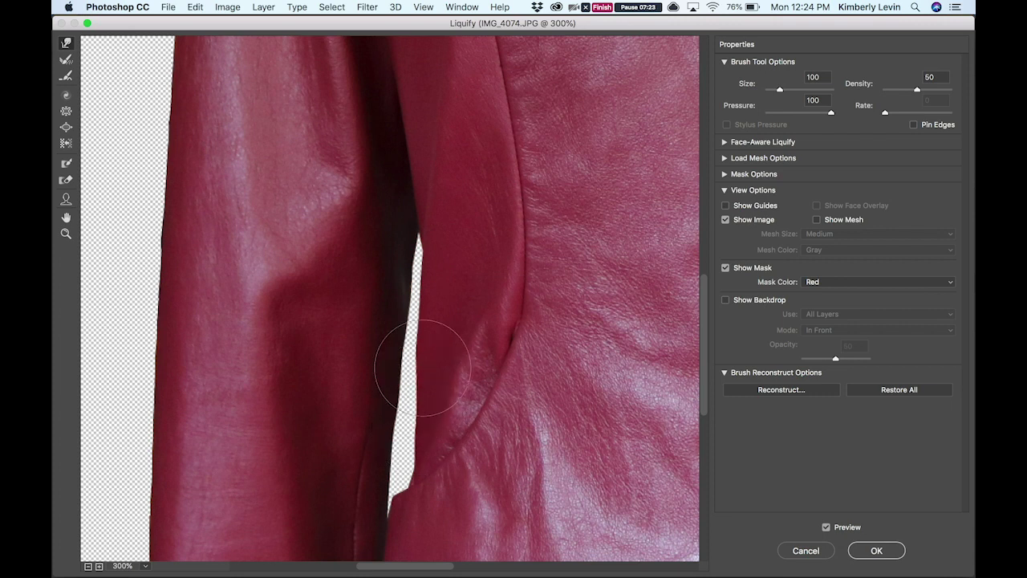
key(bracketleft)
key(bracketleft)
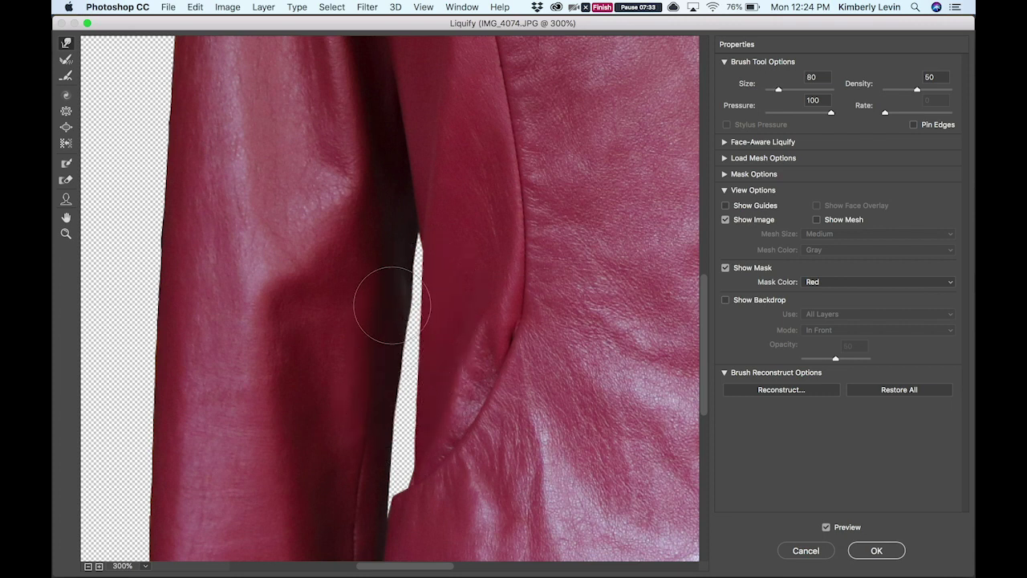
key(bracketright)
key(bracketright)
key(bracketright)
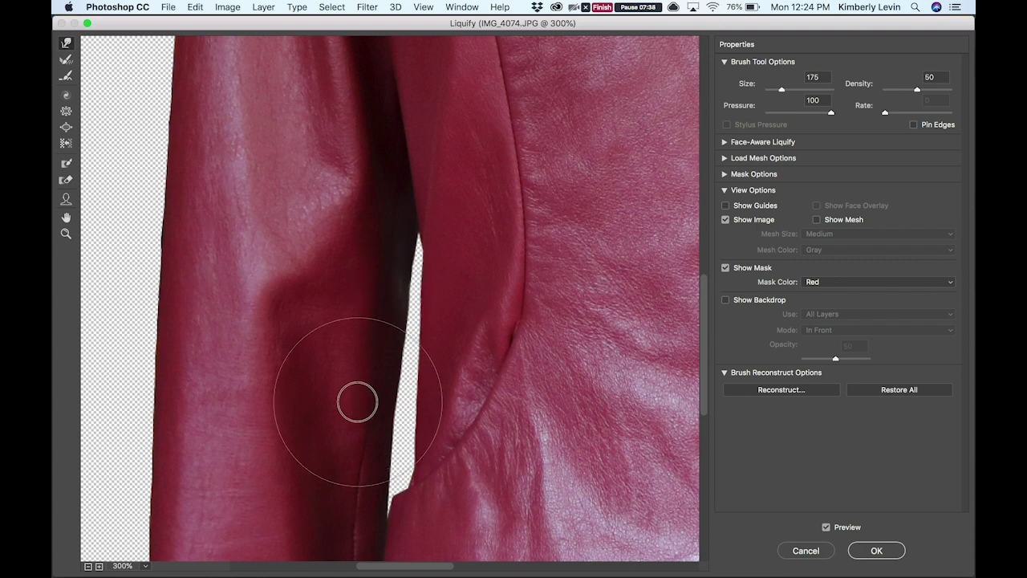
key(bracketleft)
key(bracketleft)
key(bracketleft)
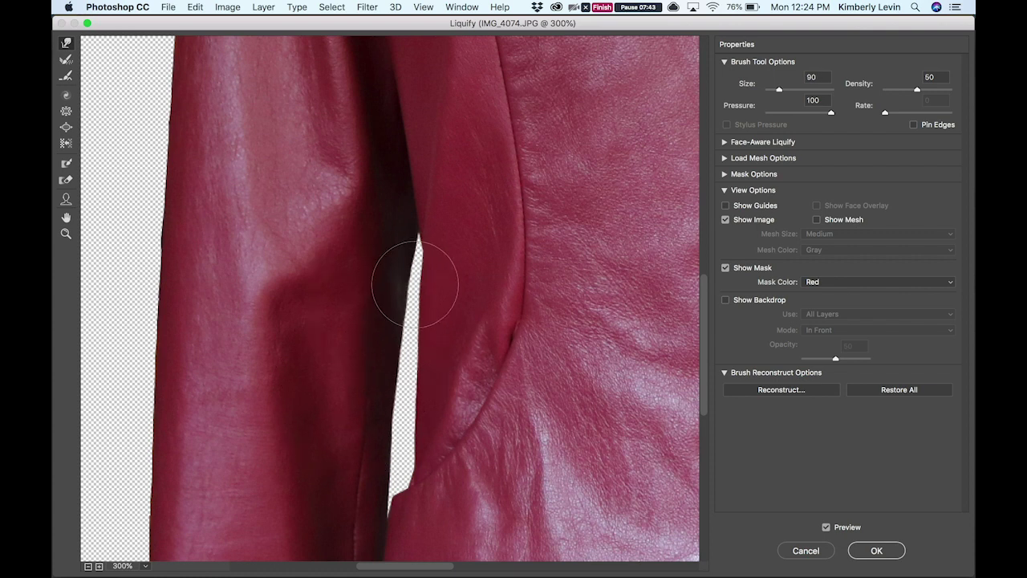
scroll(284, 316, down, 5)
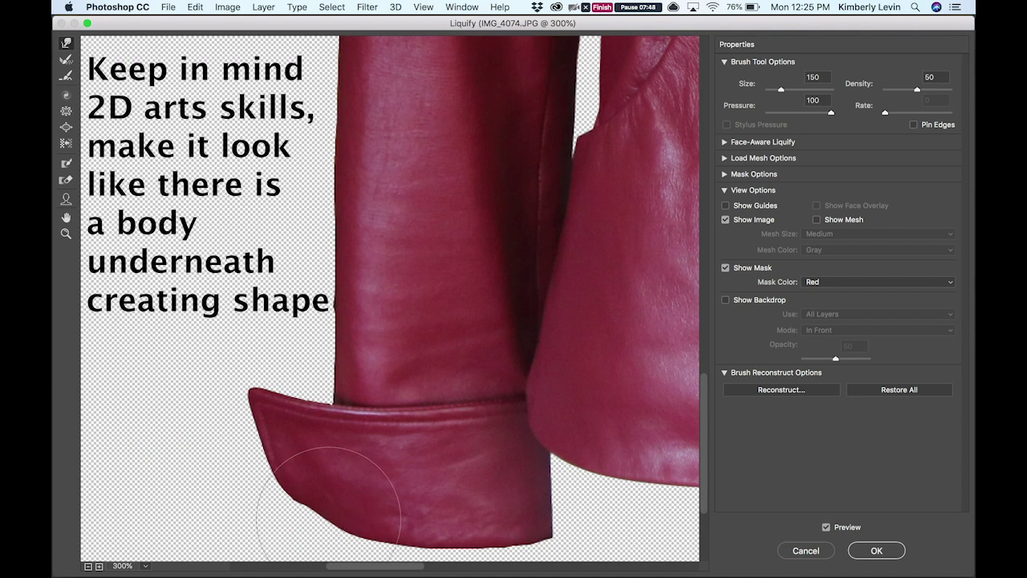
- Size the Forward Warp brush and bring the jacket body, zipper and cuff into view
key(bracketright)
key(bracketright)
key(bracketright)
key(bracketleft)
key(bracketleft)
key(bracketleft)
key(bracketleft)
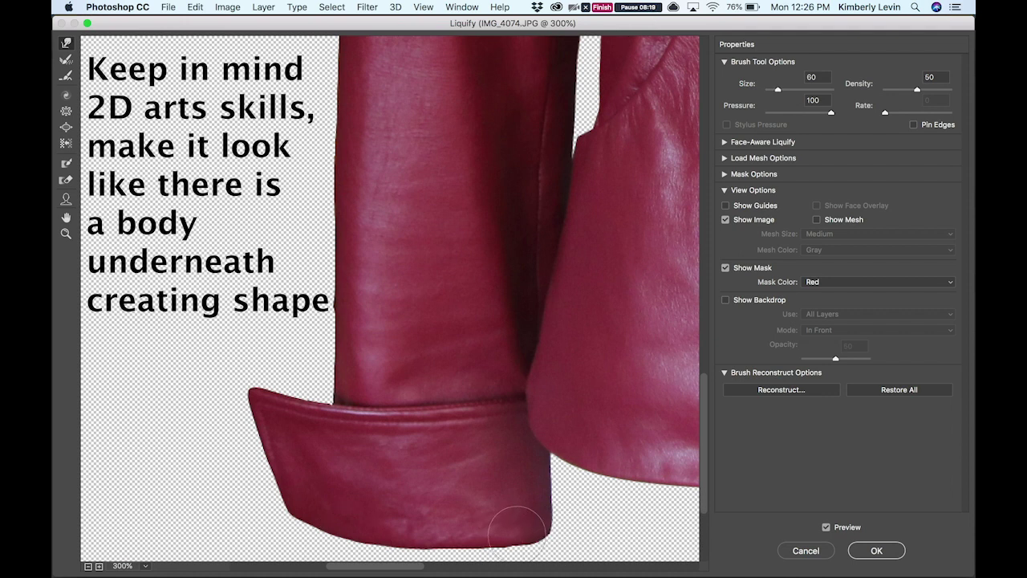
key(bracketright)
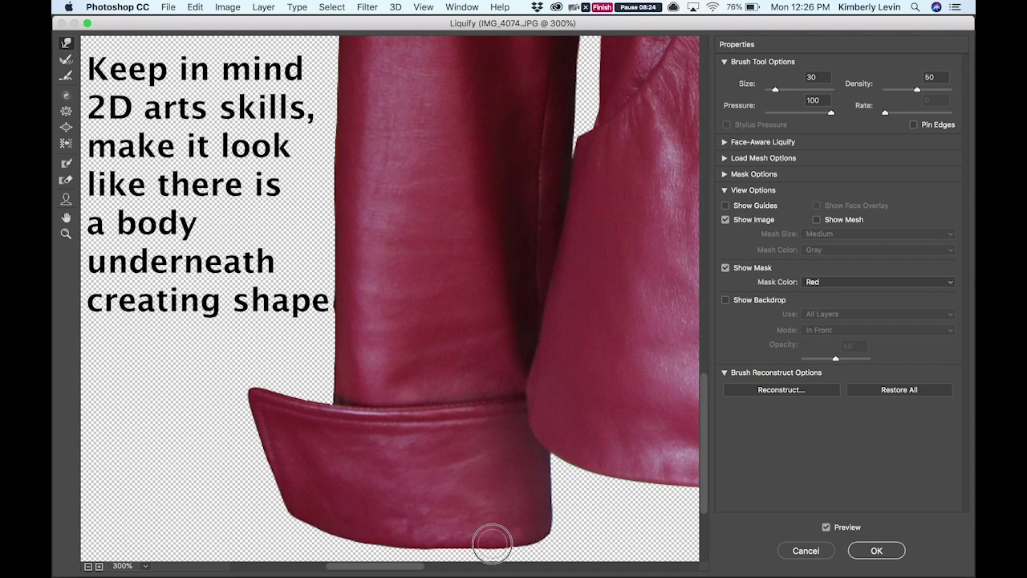
key(bracketright)
key(bracketright)
key(bracketright)
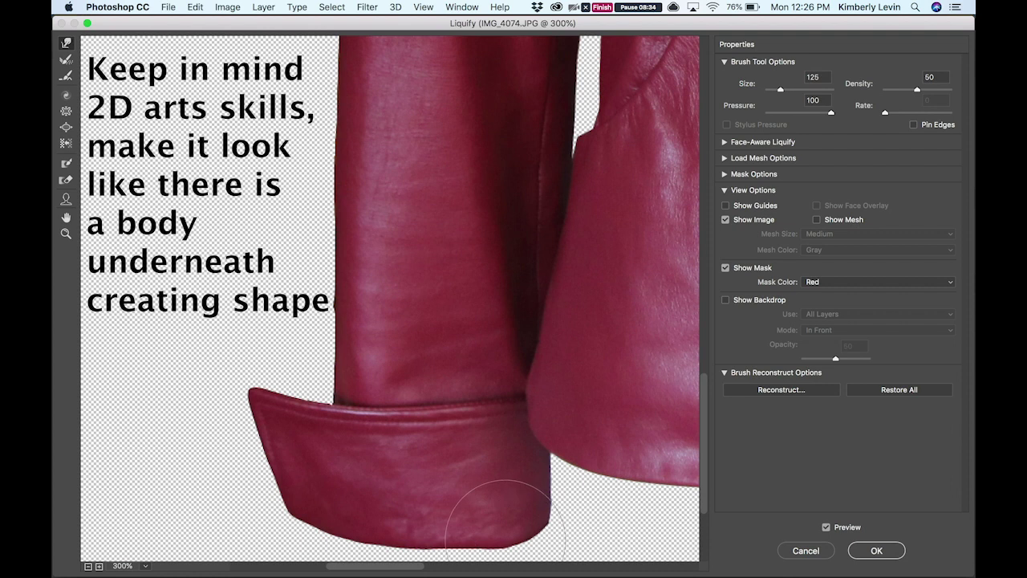
key(bracketright)
key(bracketleft)
key(bracketleft)
key(bracketleft)
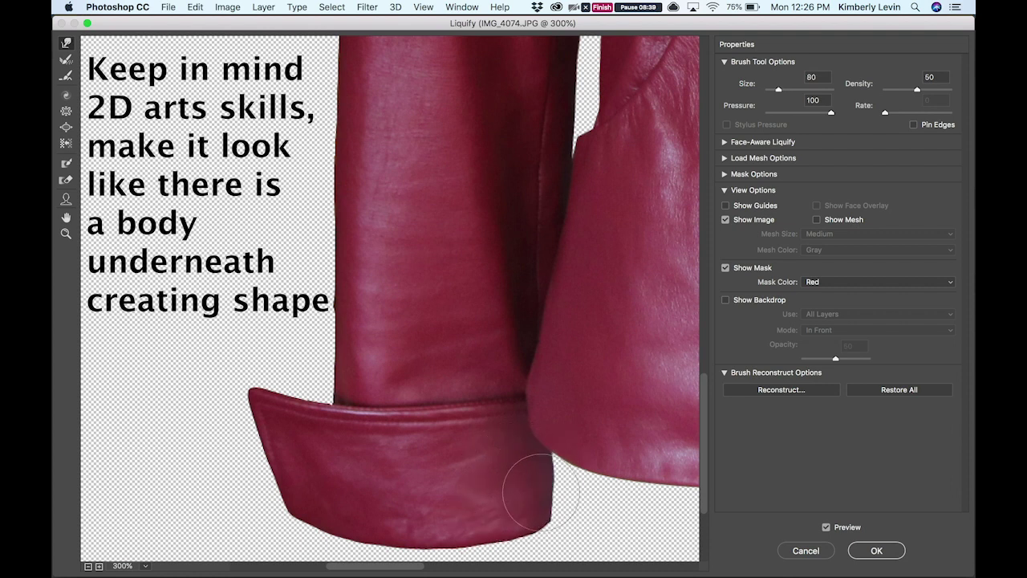
key(bracketright)
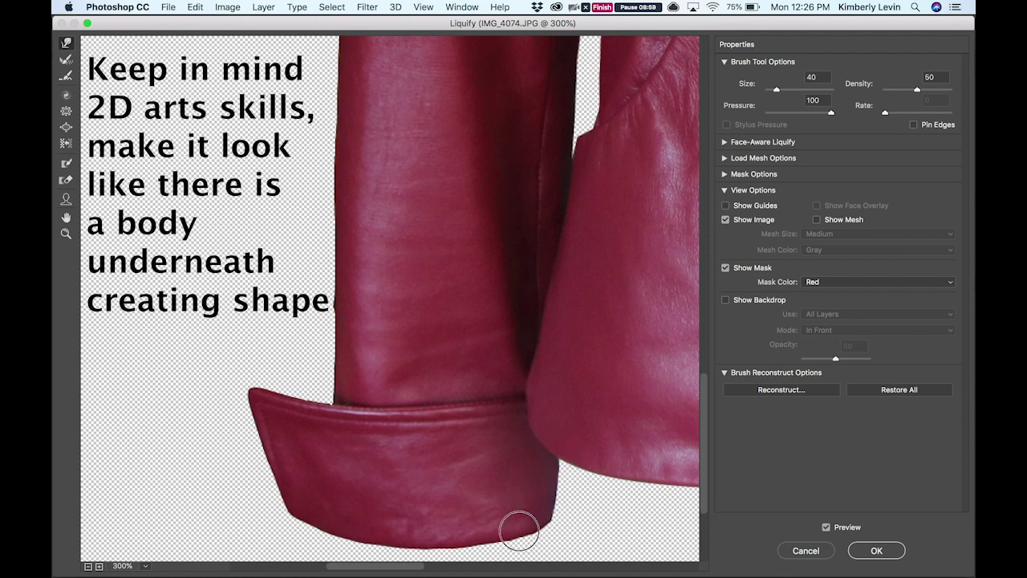
key(bracketright)
key(bracketright)
key(bracketright)
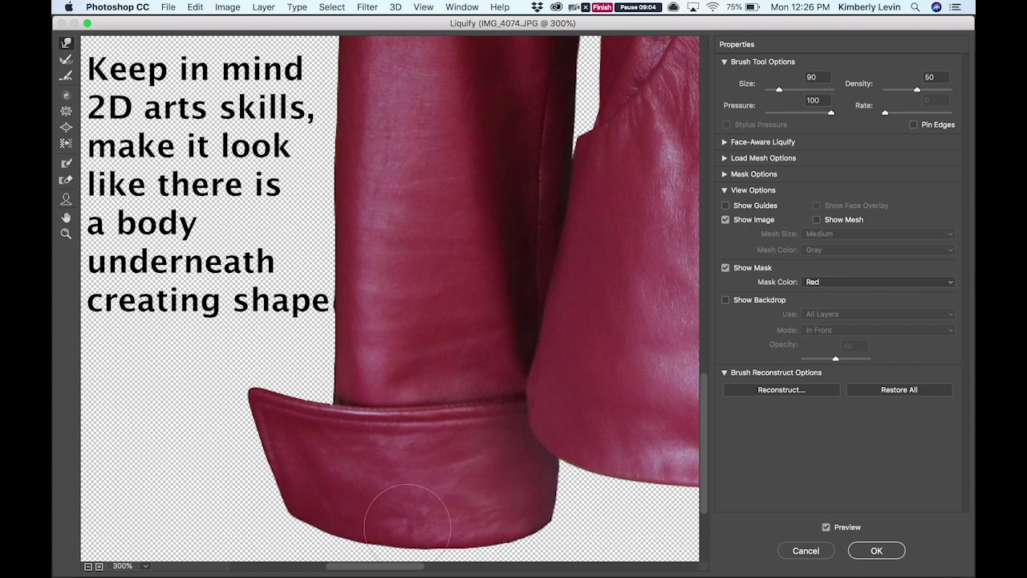
drag(482, 527, 221, 507)
scroll(220, 507, right, 10)
key(bracketright)
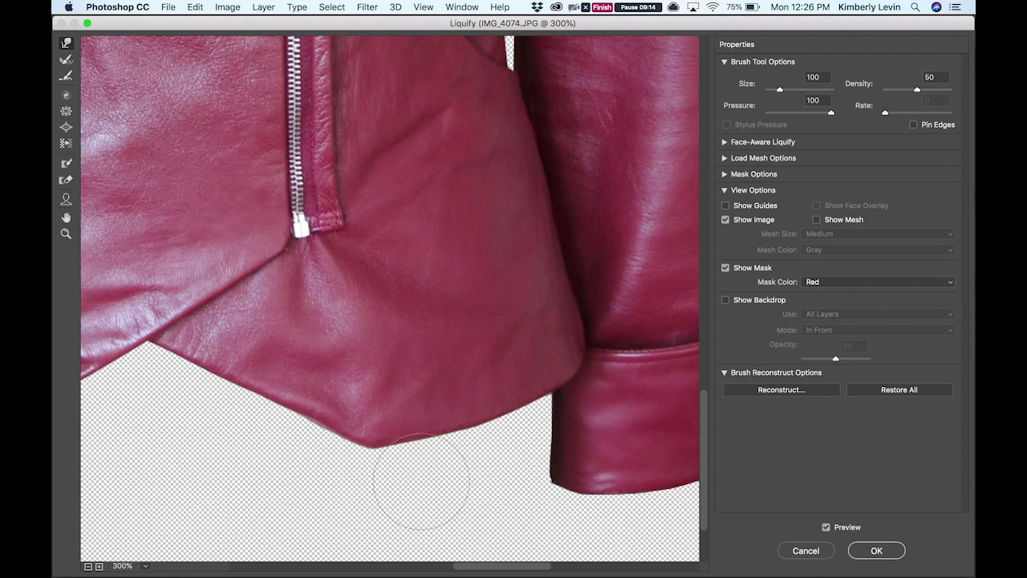
scroll(402, 488, right, 5)
scroll(397, 498, right, 5)
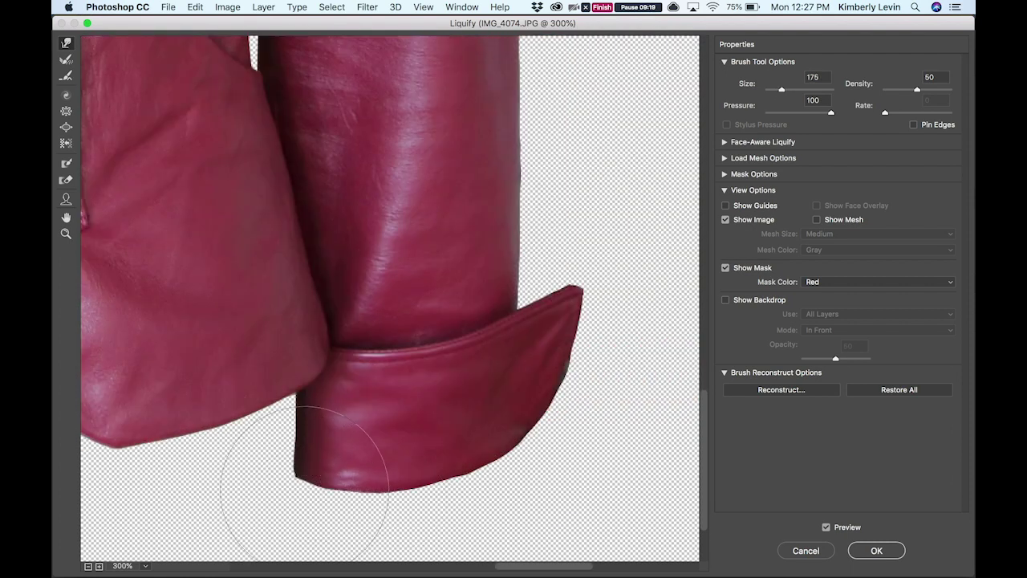
- Push the cuff's left, lower-right and lower-left edges into smooth rounded shapes
drag(291, 417, 282, 391)
key(bracketleft)
key(bracketleft)
key(bracketleft)
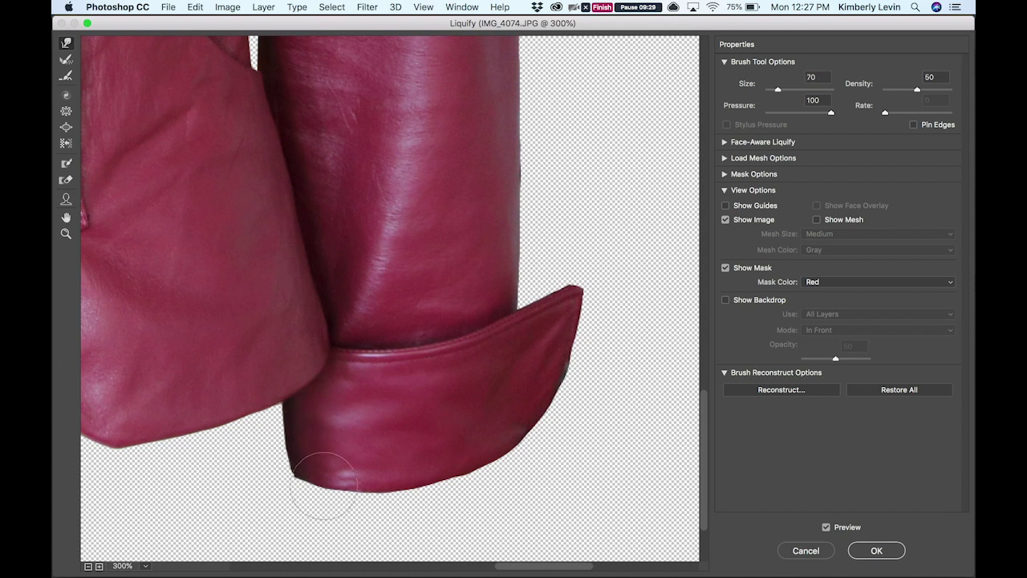
key(bracketright)
key(bracketright)
key(bracketright)
drag(559, 408, 571, 465)
key(bracketleft)
key(bracketleft)
key(bracketleft)
key(bracketleft)
key(bracketleft)
key(bracketleft)
drag(516, 447, 475, 475)
key(bracketleft)
key(bracketright)
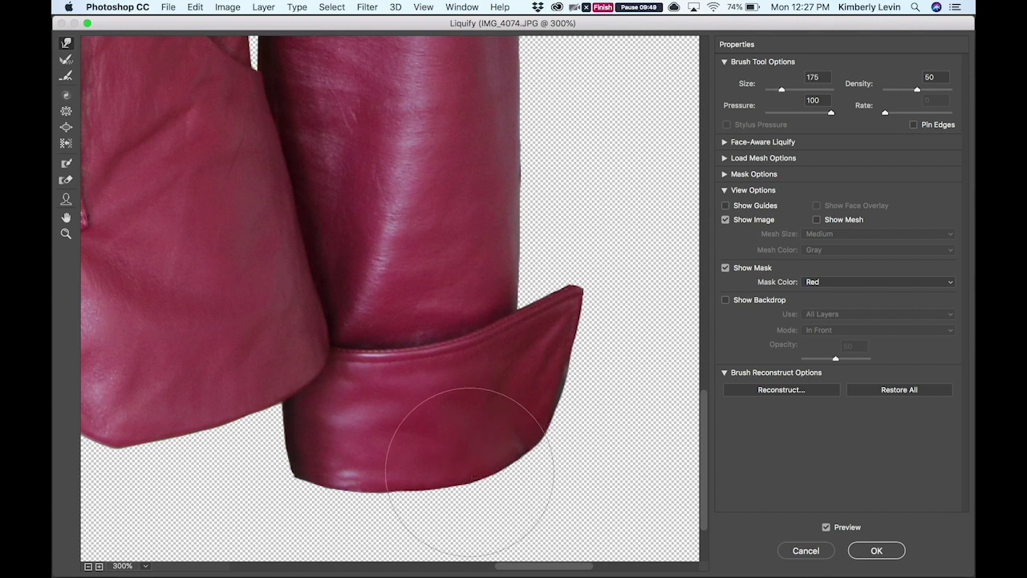
key(bracketleft)
key(bracketleft)
drag(348, 481, 351, 488)
- Scroll around to review the reshaped cuffs, then zoom back in on the jacket
key(bracketright)
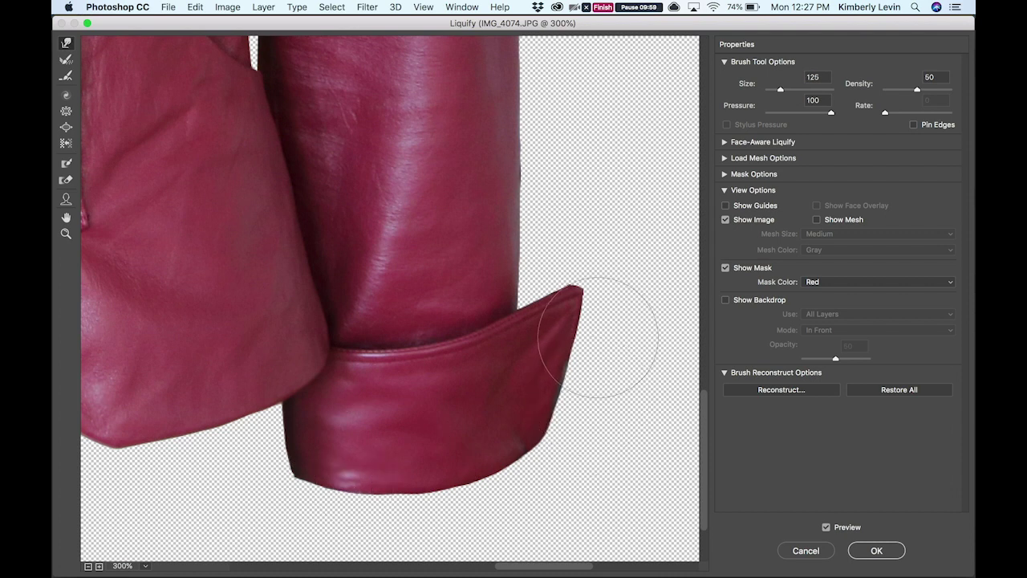
key(bracketright)
key(bracketright)
alt+scroll(507, 317, down, 2)
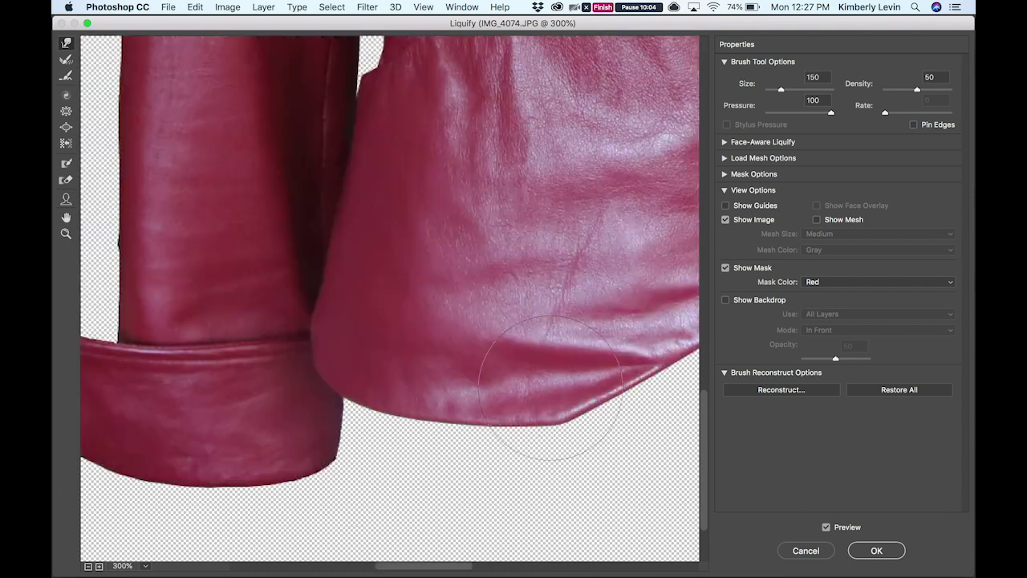
alt+scroll(450, 361, down, 2)
scroll(417, 387, right, 5)
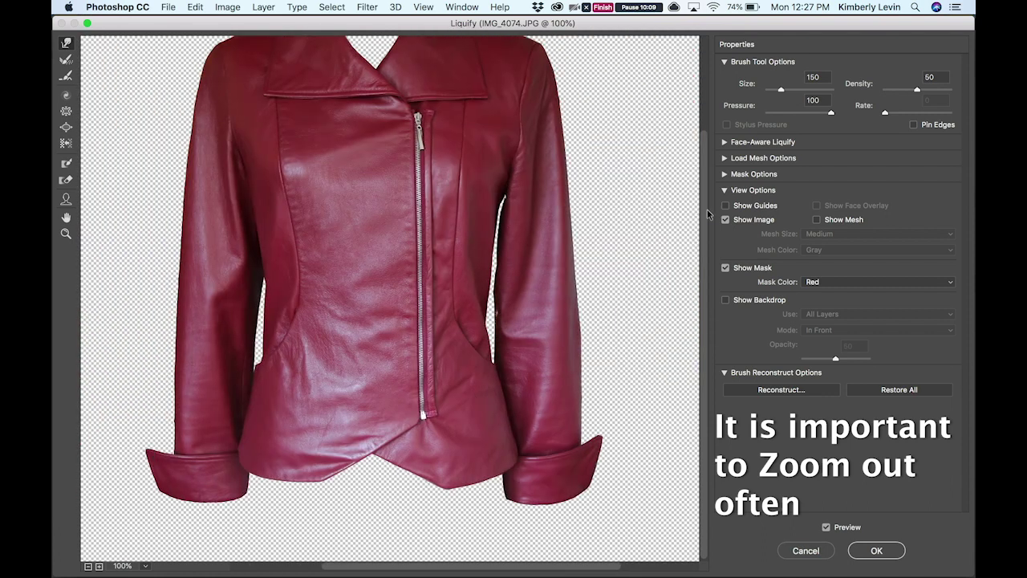
scroll(706, 167, up, 3)
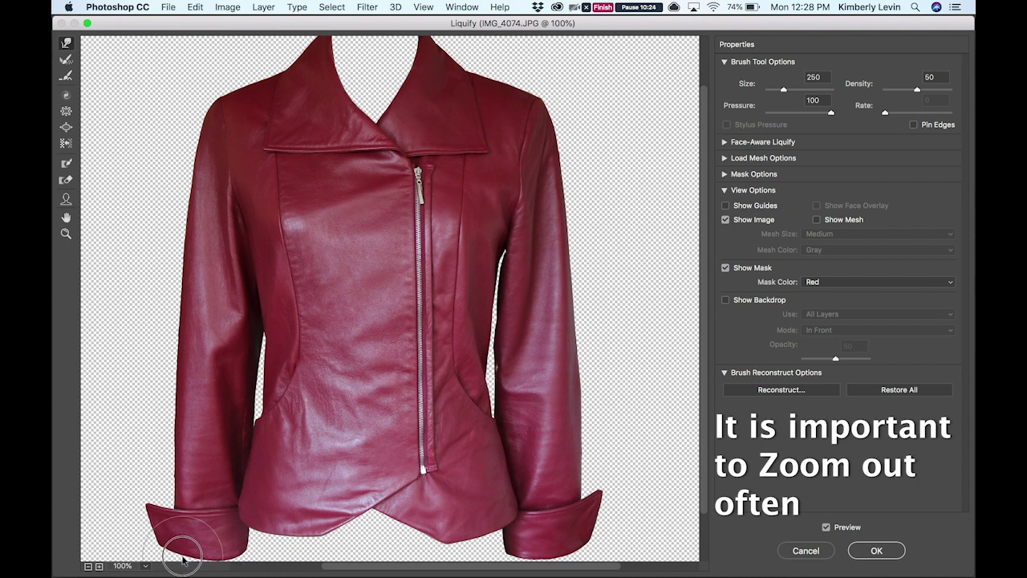
key(bracketleft)
key(bracketleft)
key(bracketleft)
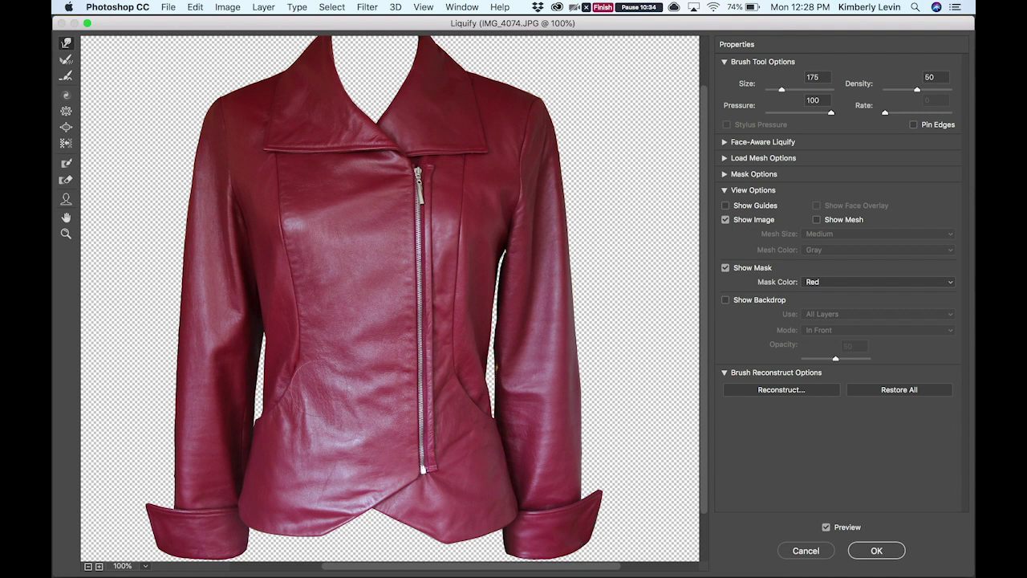
key(super+plus)
key(super+plus)
- Move to the sleeve-front gap near the pocket and size the Forward Warp brush
scroll(430, 213, right, 5)
key(bracketleft)
key(bracketleft)
key(bracketleft)
key(bracketleft)
key(bracketleft)
key(bracketleft)
scroll(449, 361, down, 5)
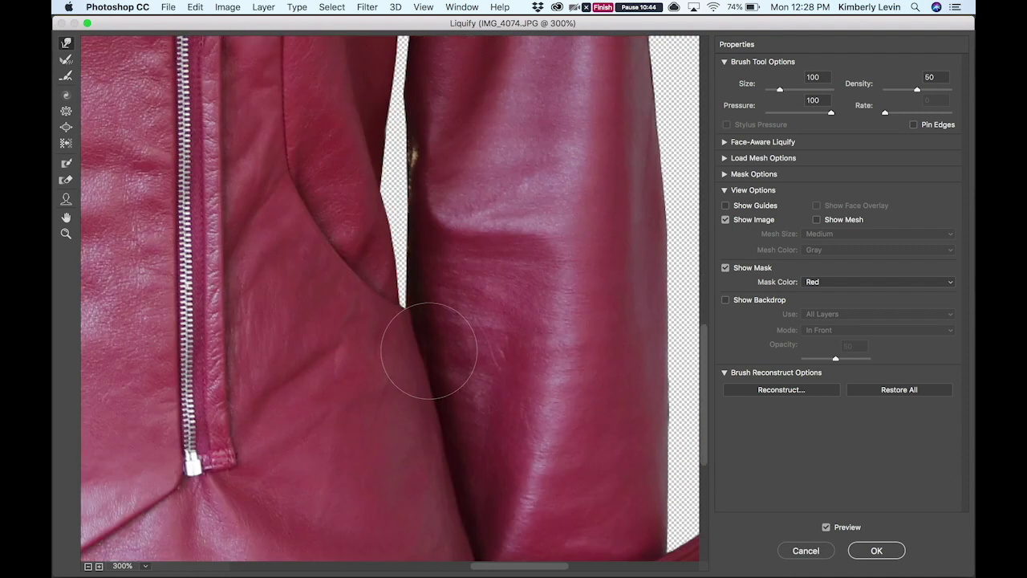
scroll(422, 407, up, 2)
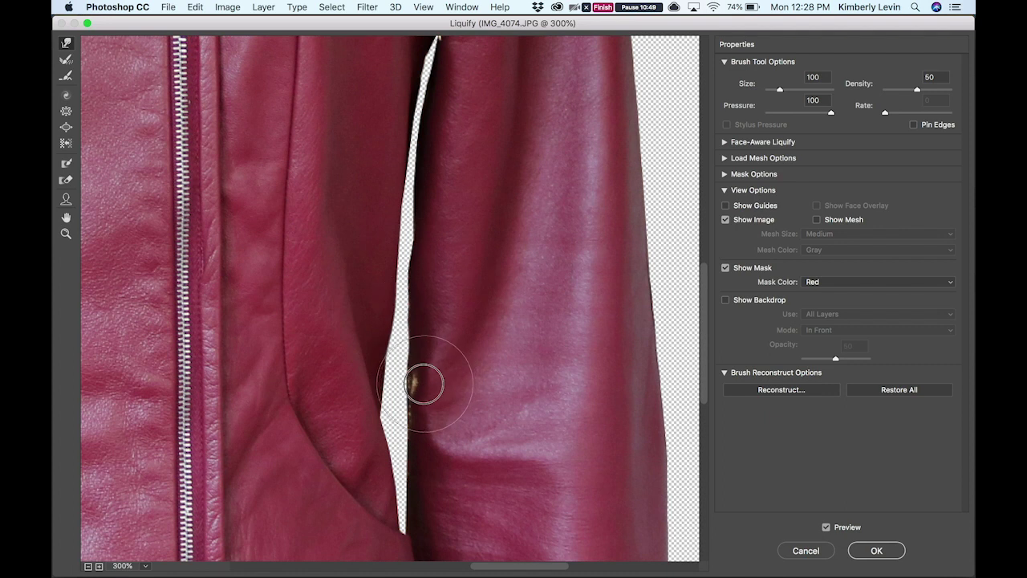
key(bracketright)
key(bracketright)
key(bracketright)
key(bracketleft)
key(bracketleft)
key(bracketleft)
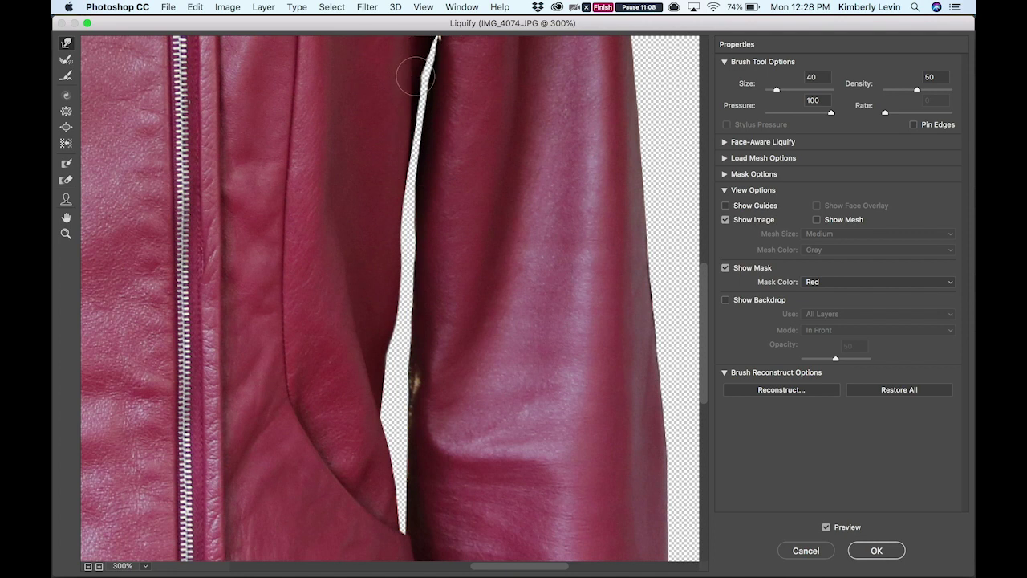
scroll(442, 78, up, 4)
key(bracketright)
key(bracketright)
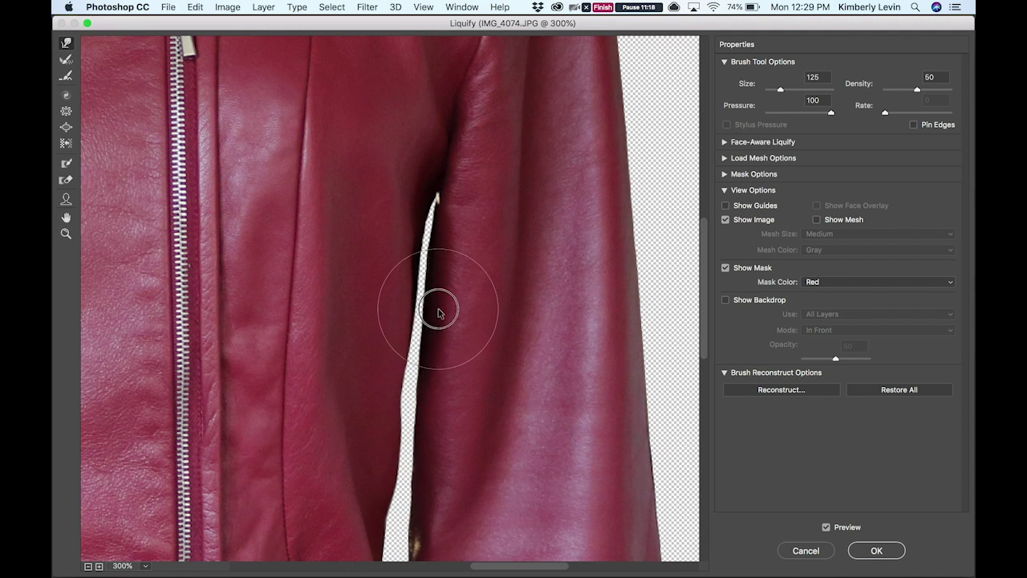
key(bracketright)
key(bracketright)
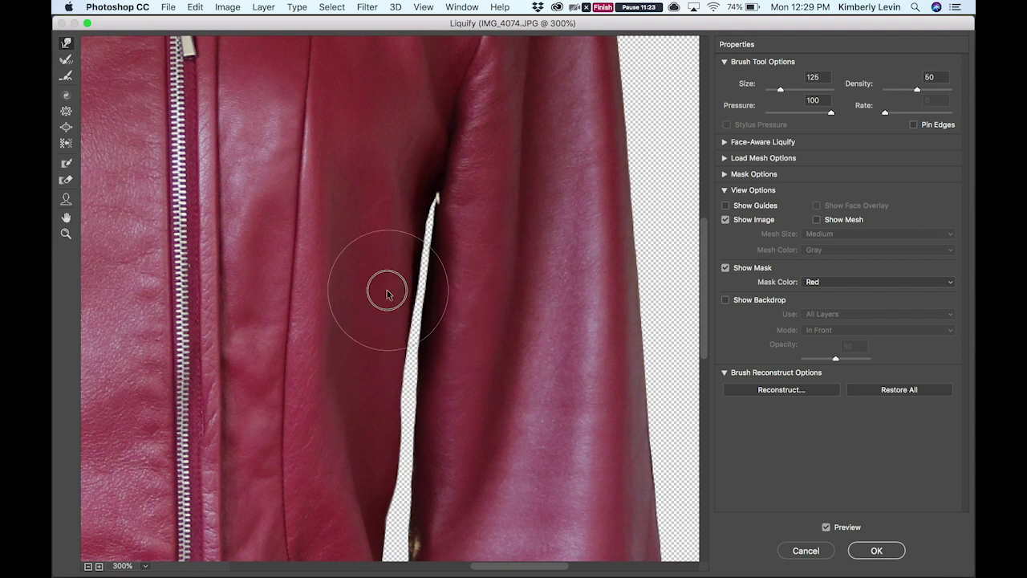
- Warp the gap's right edge into a smoother, straighter line beside the pocket
scroll(329, 396, down, 3)
key(bracketleft)
key(bracketleft)
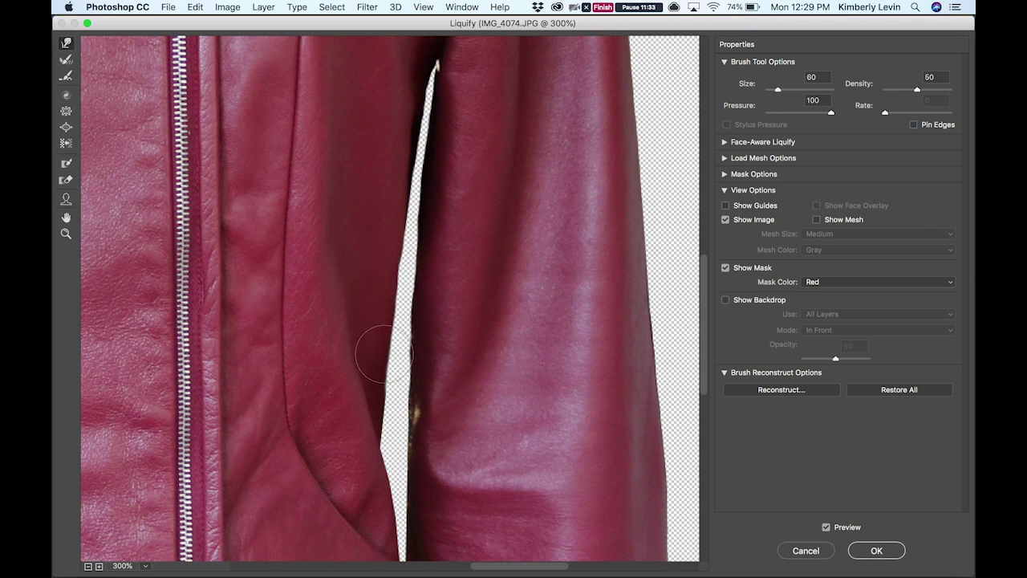
key(bracketleft)
key(bracketleft)
key(bracketright)
drag(385, 337, 412, 304)
key(bracketleft)
key(bracketleft)
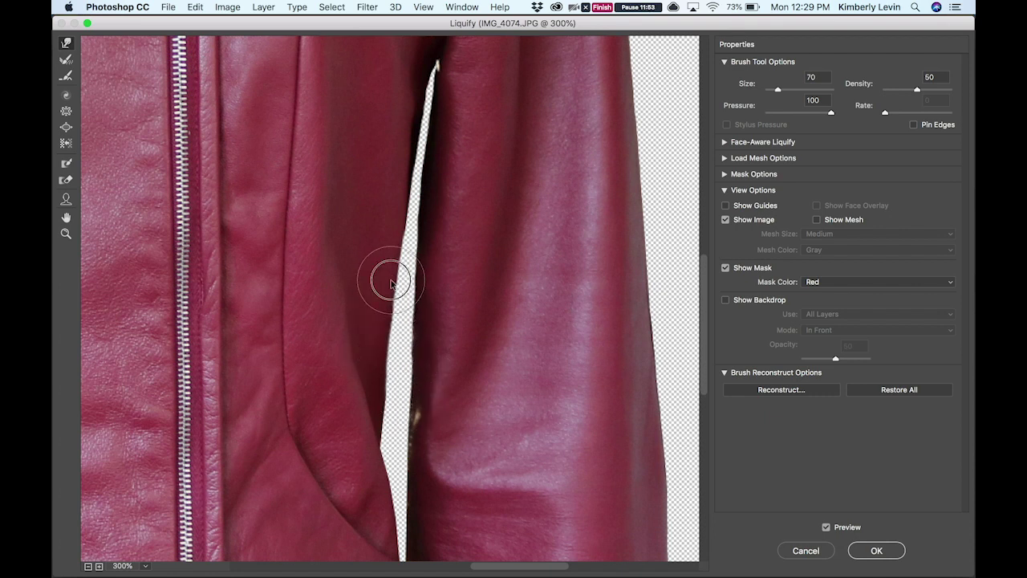
scroll(379, 481, down, 5)
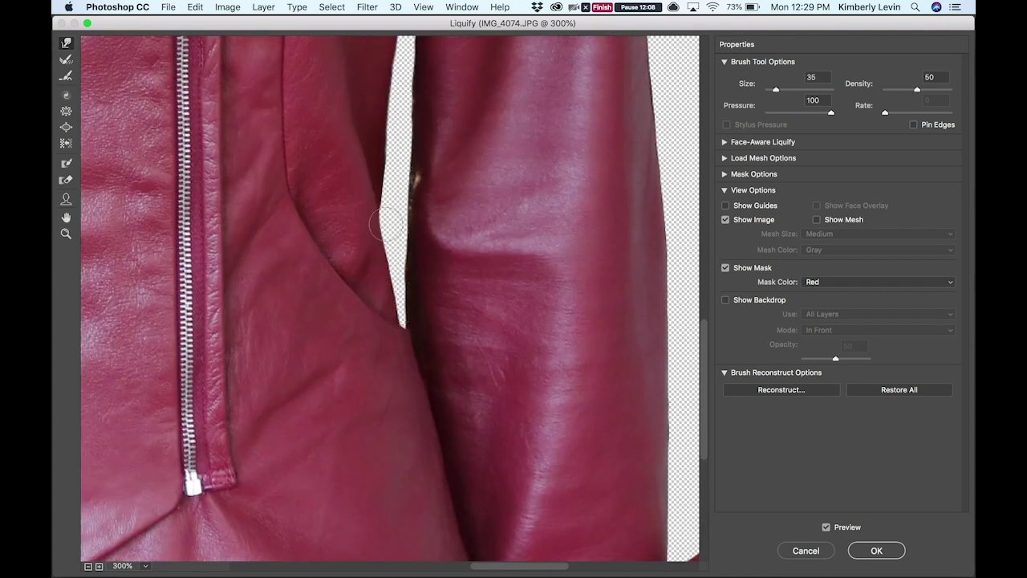
key(bracketright)
key(bracketright)
key(bracketright)
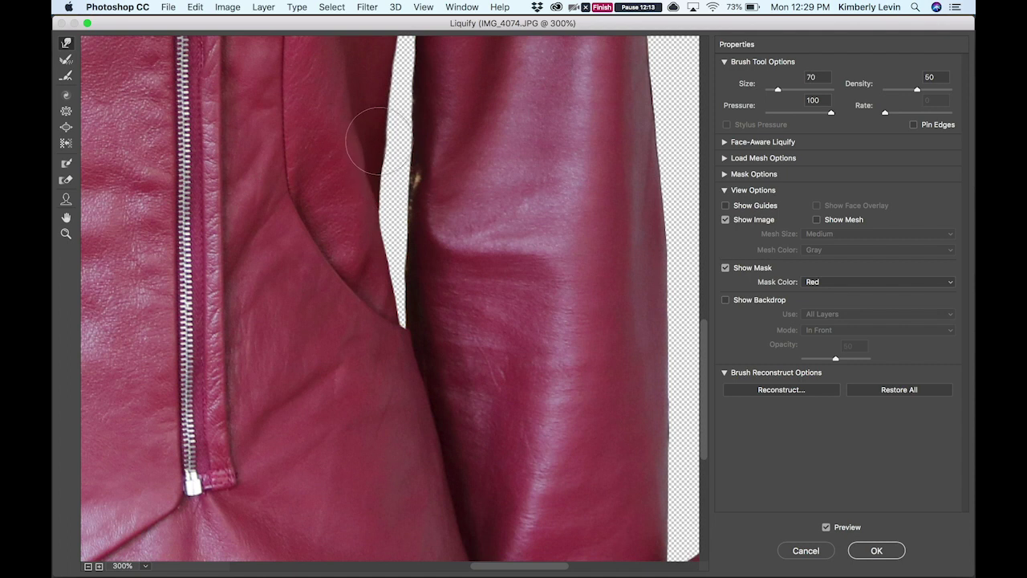
- Forward-warp the armhole seam into a smoother arc, nudging it slightly left
alt+scroll(297, 165, down, 3)
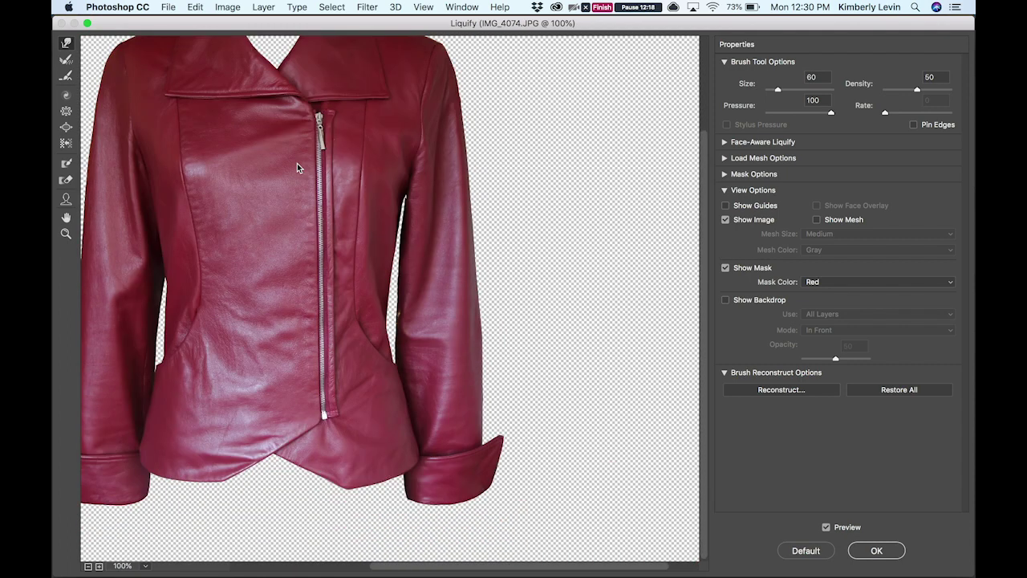
alt+scroll(297, 167, down, 2)
alt+scroll(466, 329, up, 2)
alt+scroll(470, 305, up, 3)
key(bracketright)
key(bracketright)
key(bracketright)
key(bracketright)
key(bracketright)
key(bracketright)
mouse_move(377, 297)
mouse_down()
mouse_move(337, 298)
mouse_move(344, 316)
mouse_up()
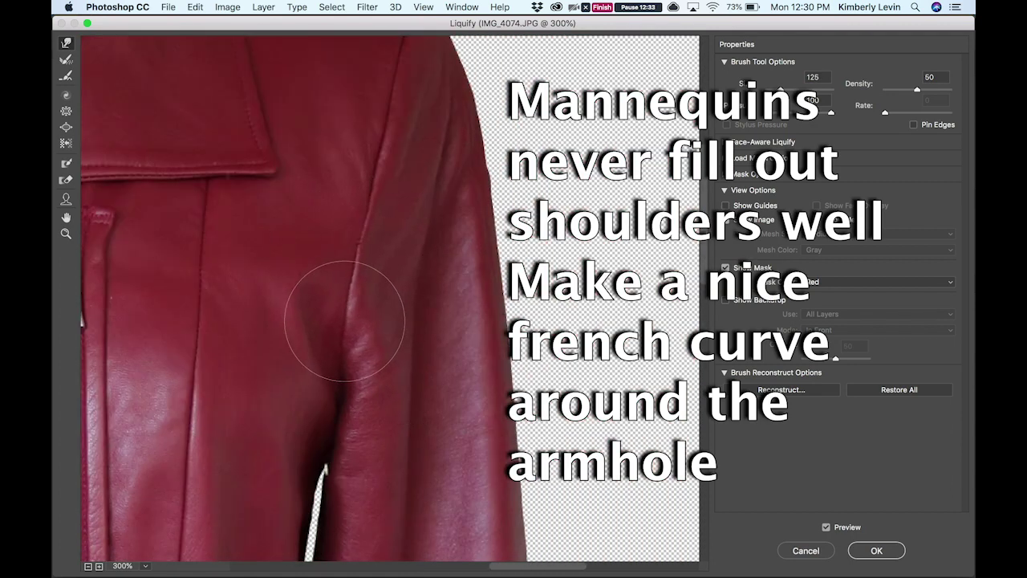
scroll(339, 241, up, 3)
key(bracketleft)
key(bracketleft)
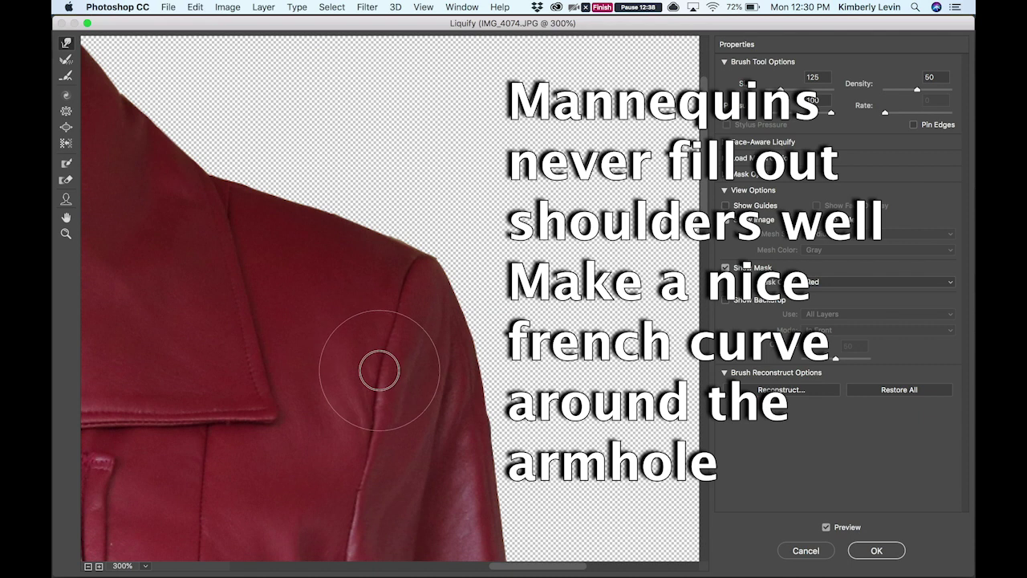
scroll(373, 372, down, 2)
drag(367, 297, 339, 297)
- Smooth the edge of the jacket's left hem with a smaller warp brush
key(bracketleft)
key(bracketleft)
key(bracketleft)
key(bracketleft)
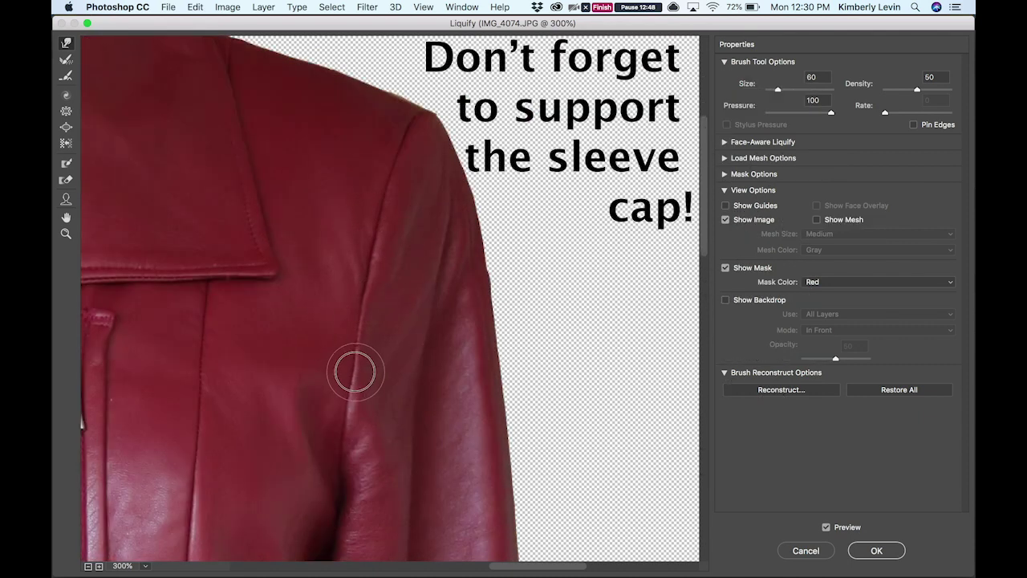
key(bracketright)
key(bracketright)
key(bracketright)
scroll(493, 270, down, 2)
scroll(492, 287, down, 5)
scroll(495, 279, down, 5)
scroll(495, 280, left, 2)
key(bracketleft)
key(bracketleft)
key(bracketleft)
scroll(485, 506, up, 5)
scroll(489, 497, up, 5)
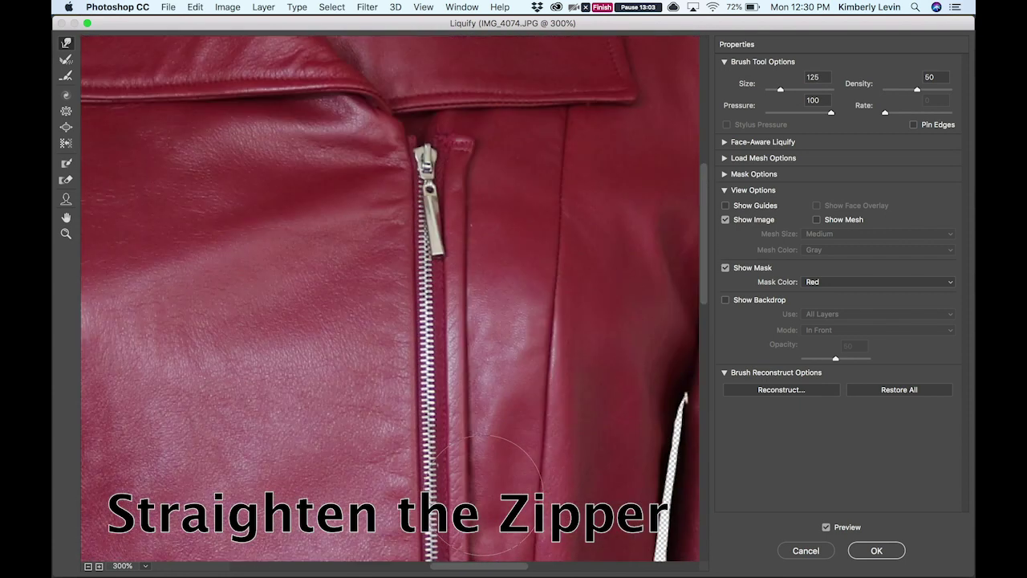
key(bracketleft)
key(bracketleft)
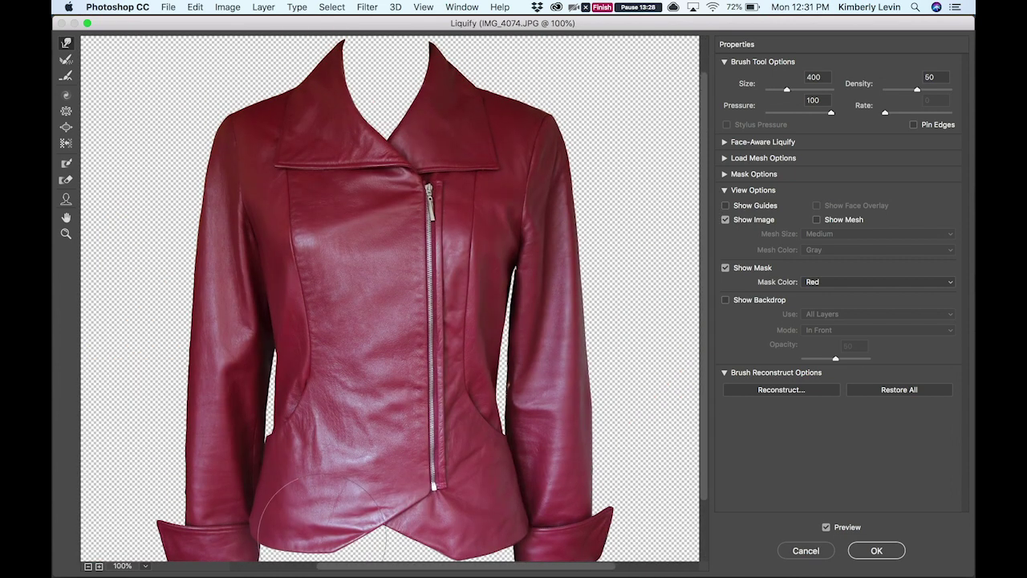
drag(321, 546, 327, 553)
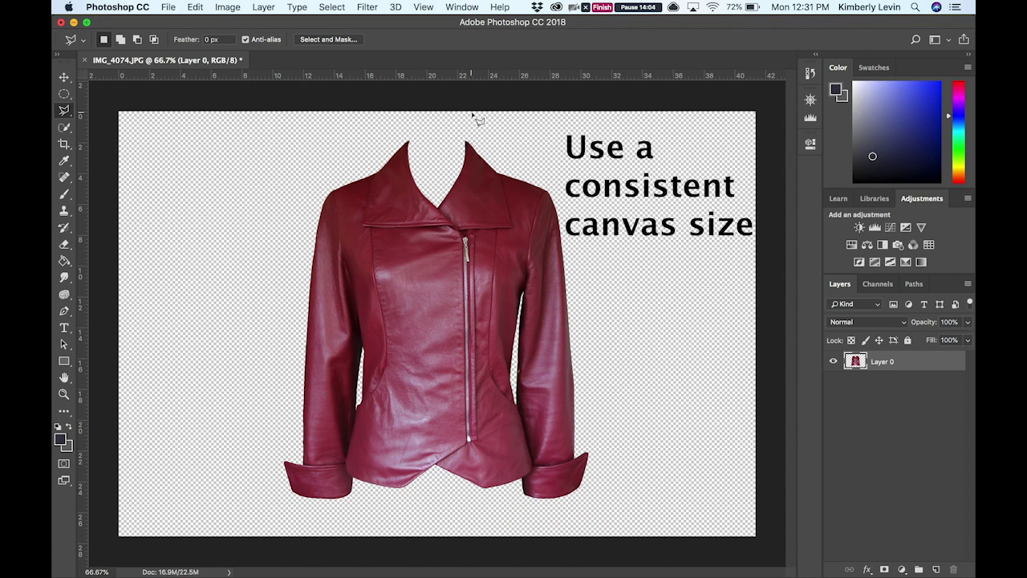
- Narrow the canvas to 30 inches wide in Canvas Size
click(228, 7)
click(250, 117)
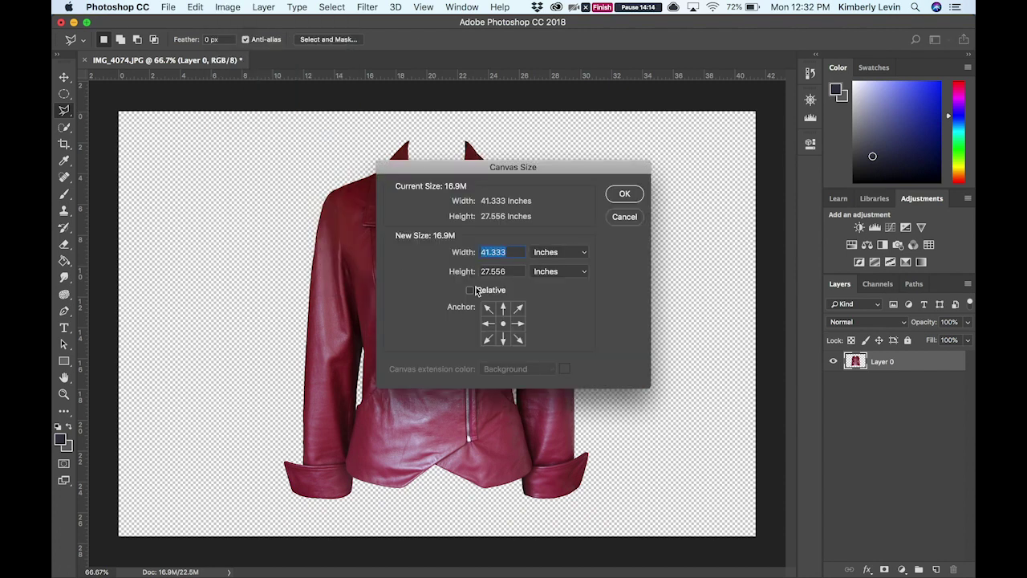
text(30)
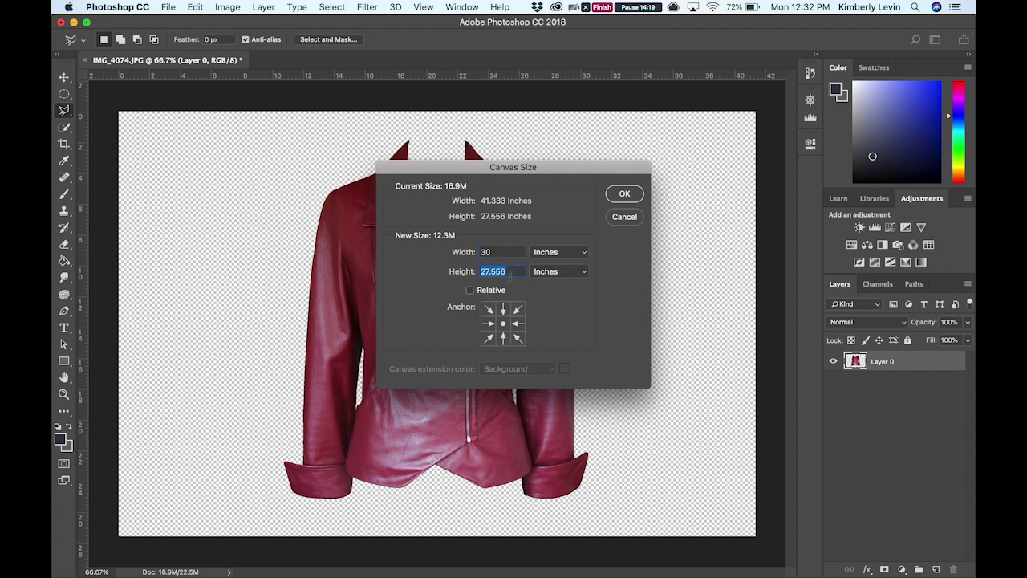
key(Return)
key(Return)
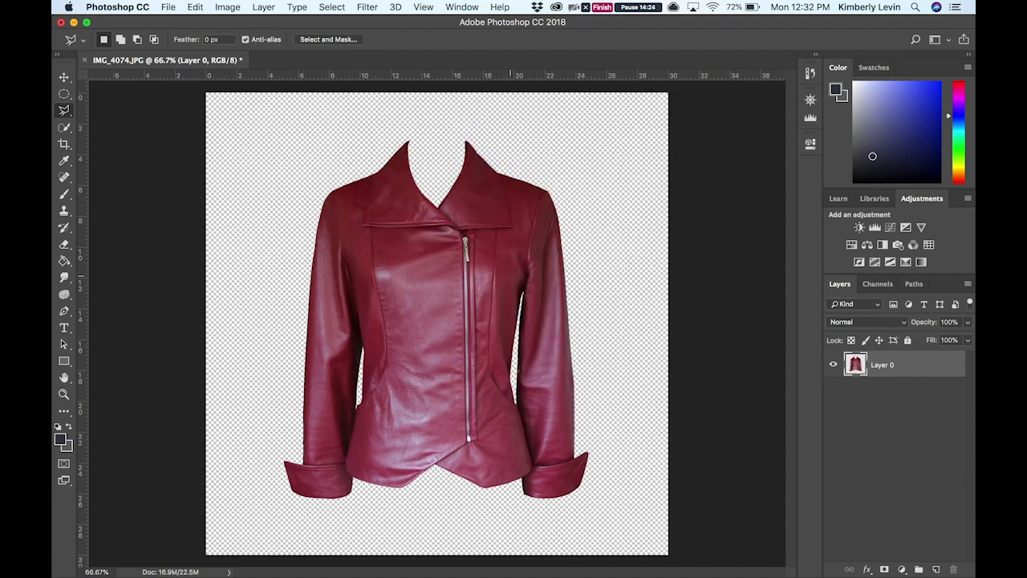
- Add a vertical guide through the jacket's centre, discarding a trial horizontal guide
drag(104, 231, 438, 245)
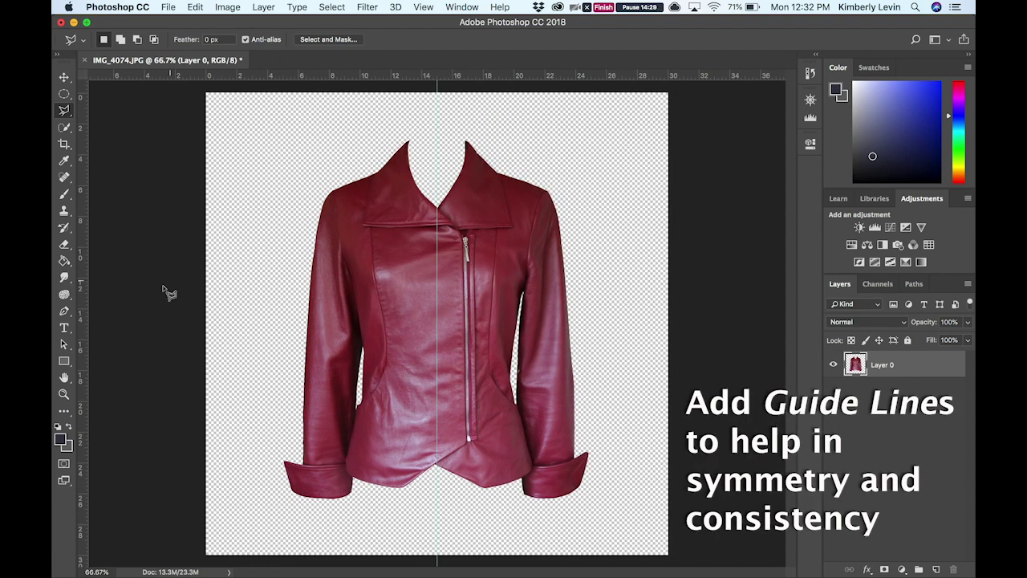
drag(389, 80, 382, 462)
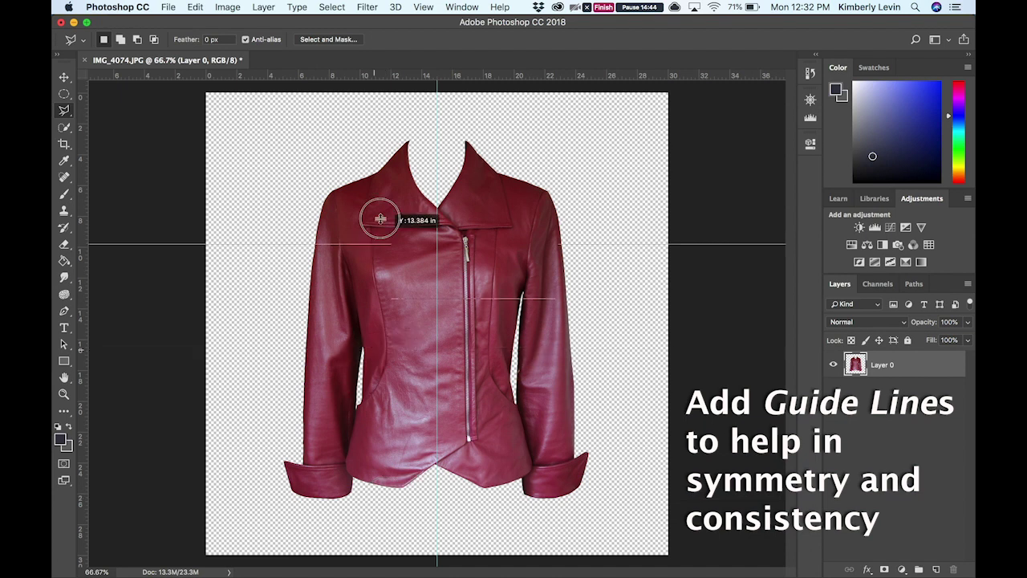
drag(382, 461, 382, 78)
- Scale the jacket up to fill most of the canvas and nudge it left to centre it
key(ctrl+t)
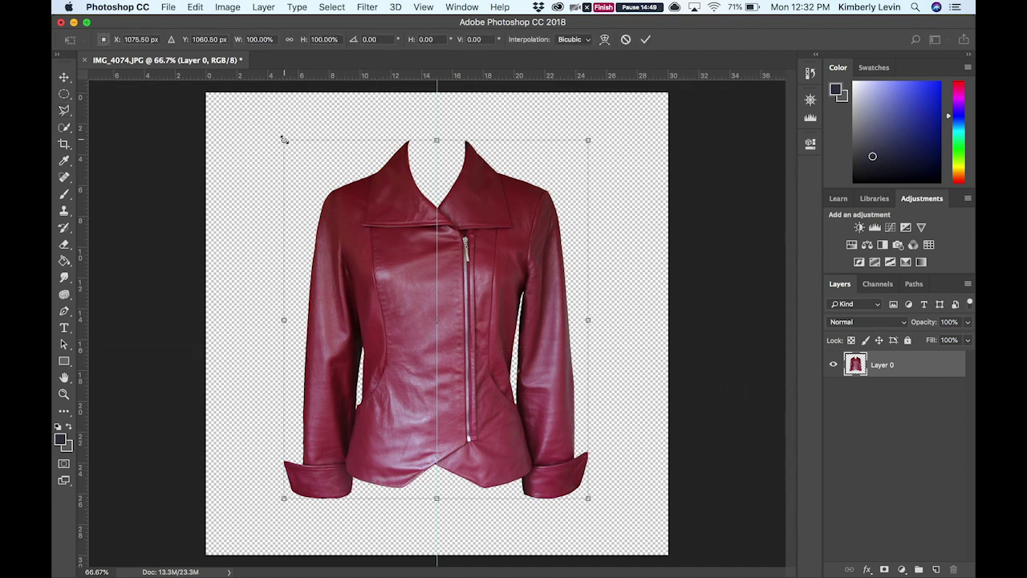
drag(283, 139, 255, 107)
drag(588, 499, 624, 545)
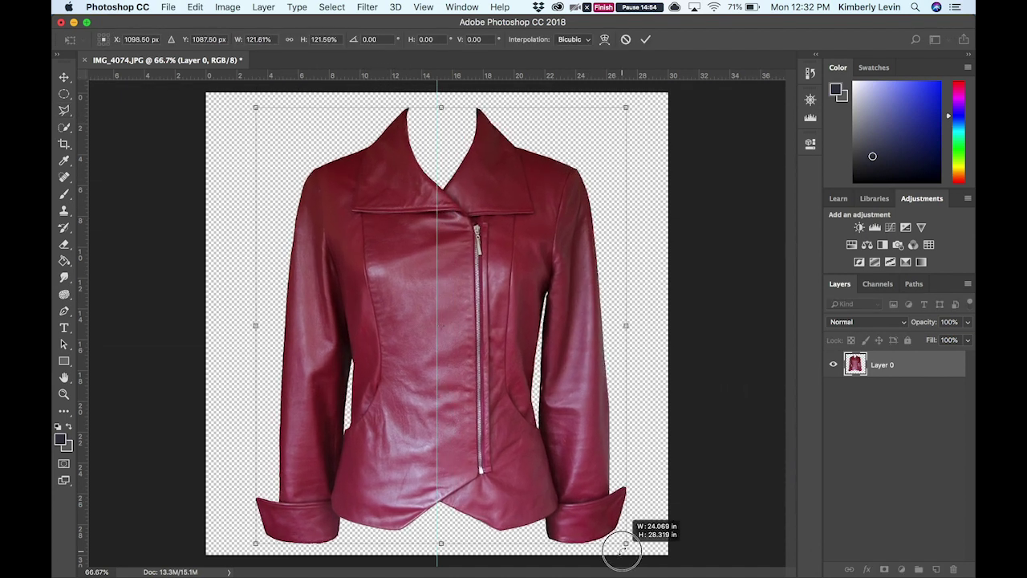
key(Return)
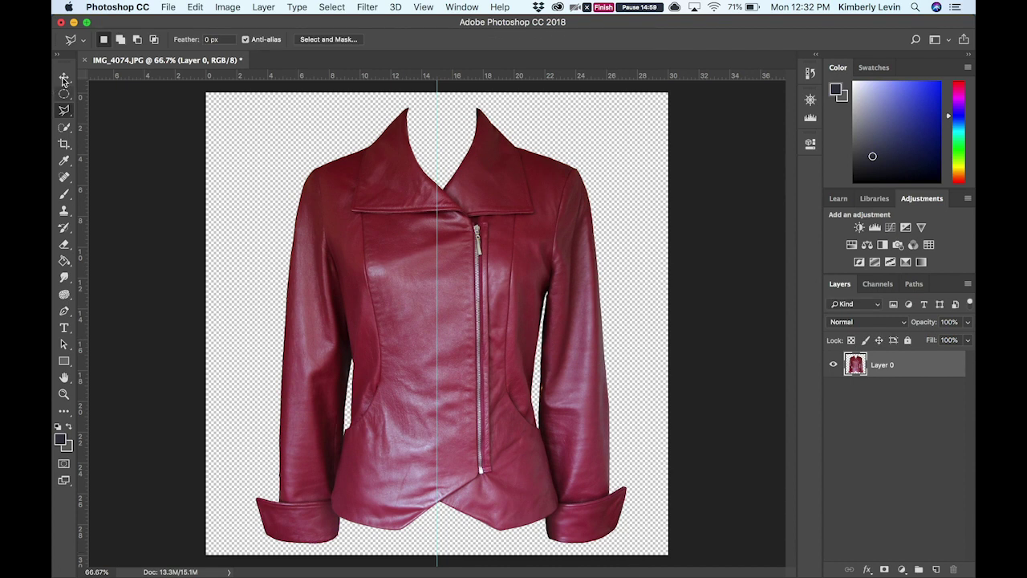
click(64, 77)
key(Left)
key(Left)
key(Left)
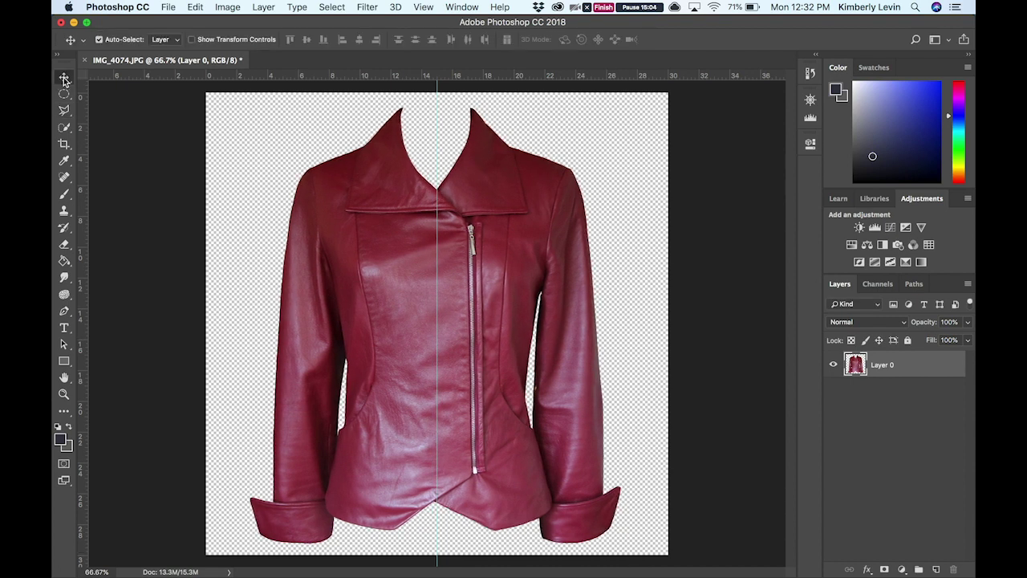
- Shift the jacket's colour balance slightly toward blue
click(227, 6)
mouse_move(249, 41)
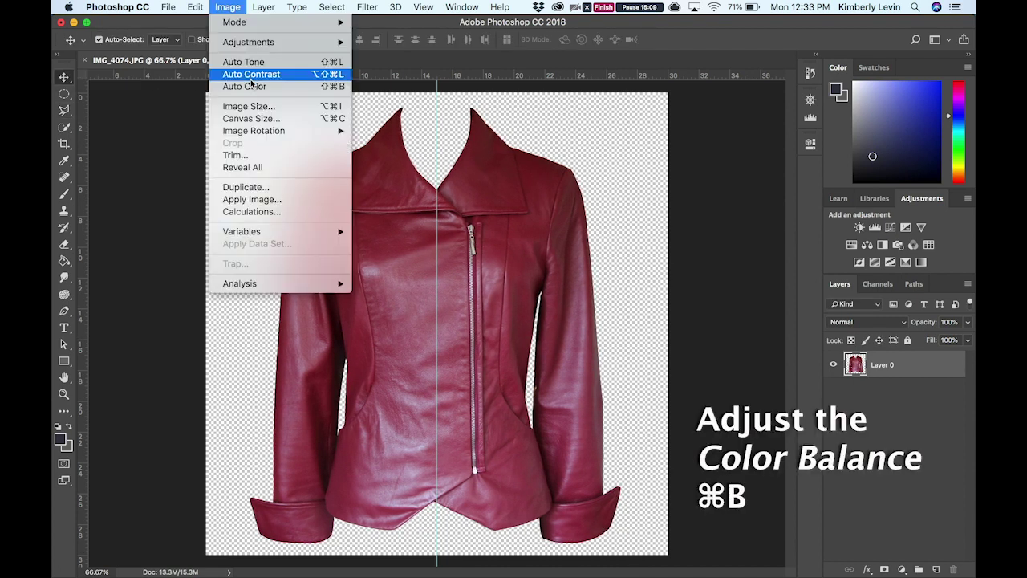
click(420, 124)
drag(654, 301, 787, 228)
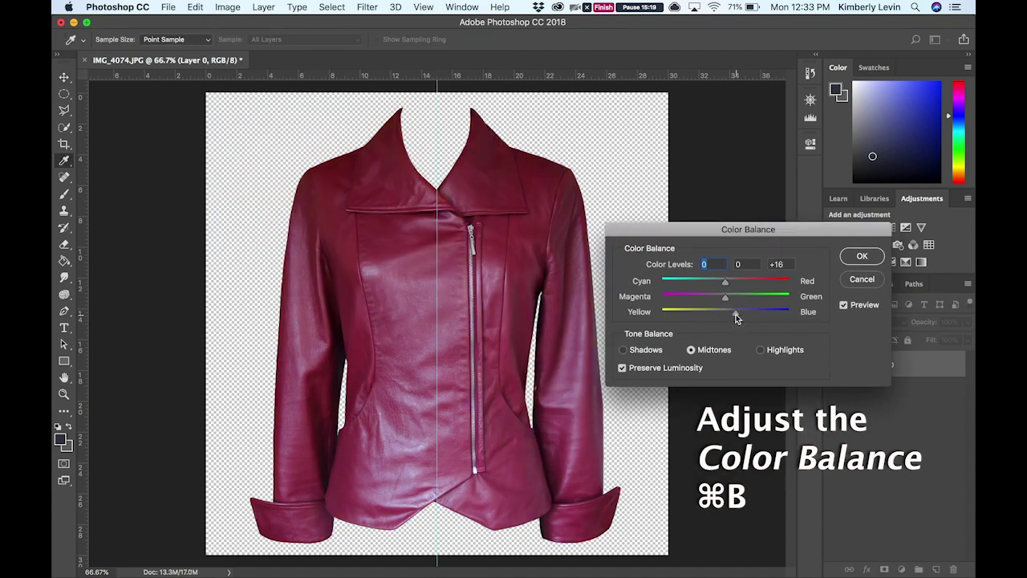
drag(738, 295, 741, 300)
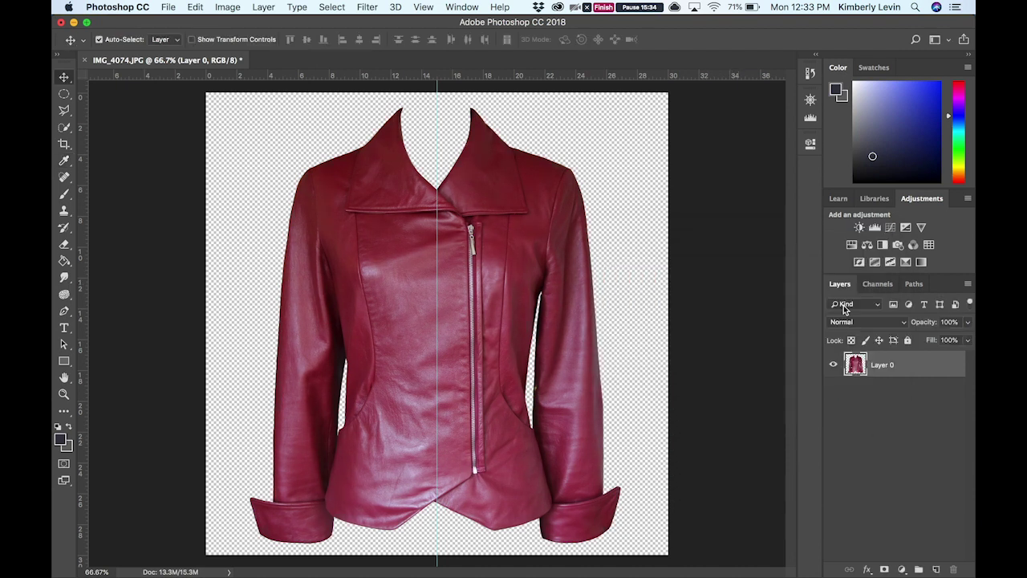
- Dodge the leather with Shadows, then Midtones, then Highlights range to even out shine and shadows
click(64, 294)
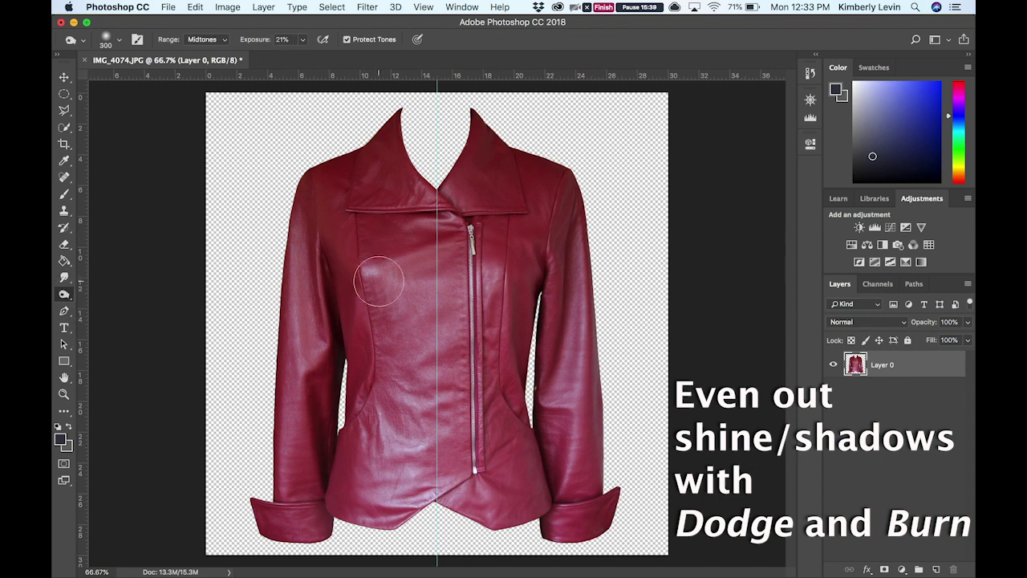
click(206, 39)
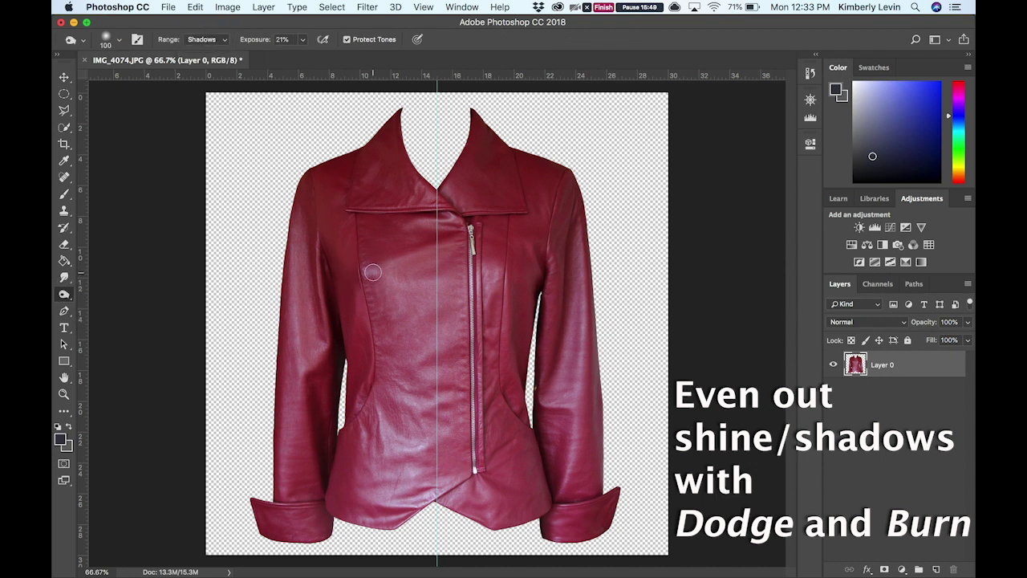
click(206, 39)
click(207, 39)
key(bracketright)
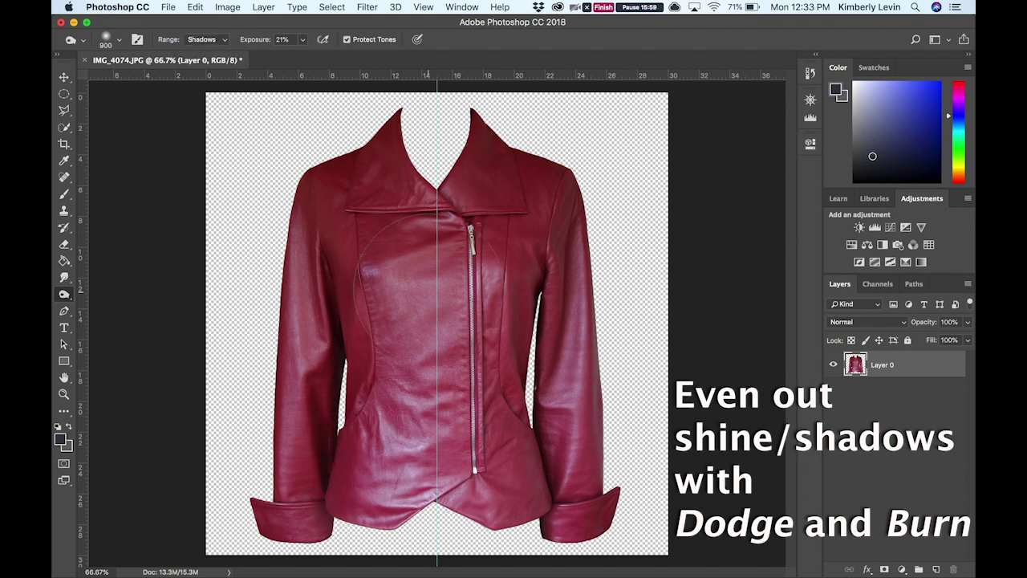
key(bracketleft)
key(bracketleft)
key(bracketleft)
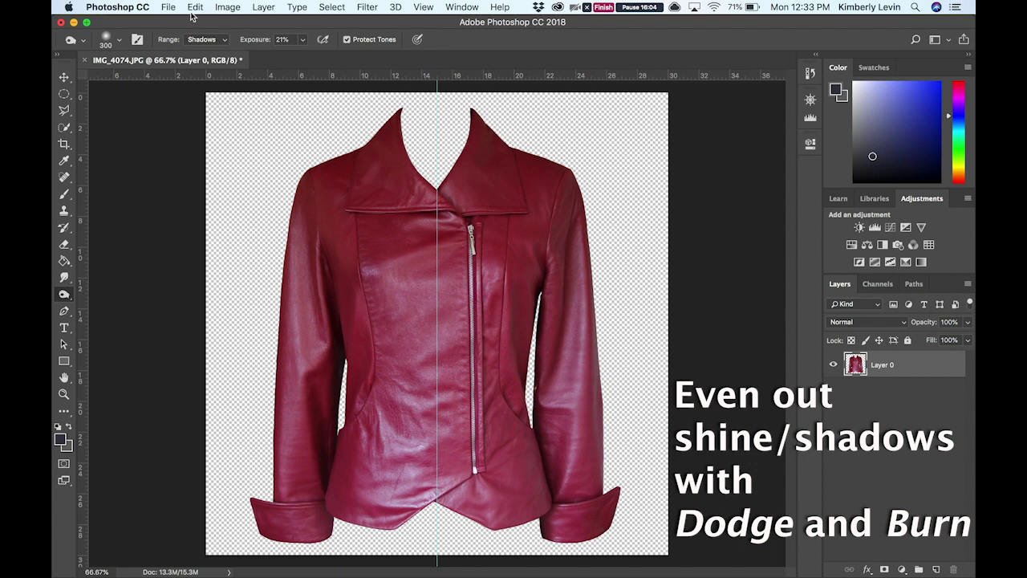
click(206, 40)
click(202, 50)
key(bracketright)
key(bracketright)
key(bracketright)
key(bracketright)
key(bracketright)
key(bracketright)
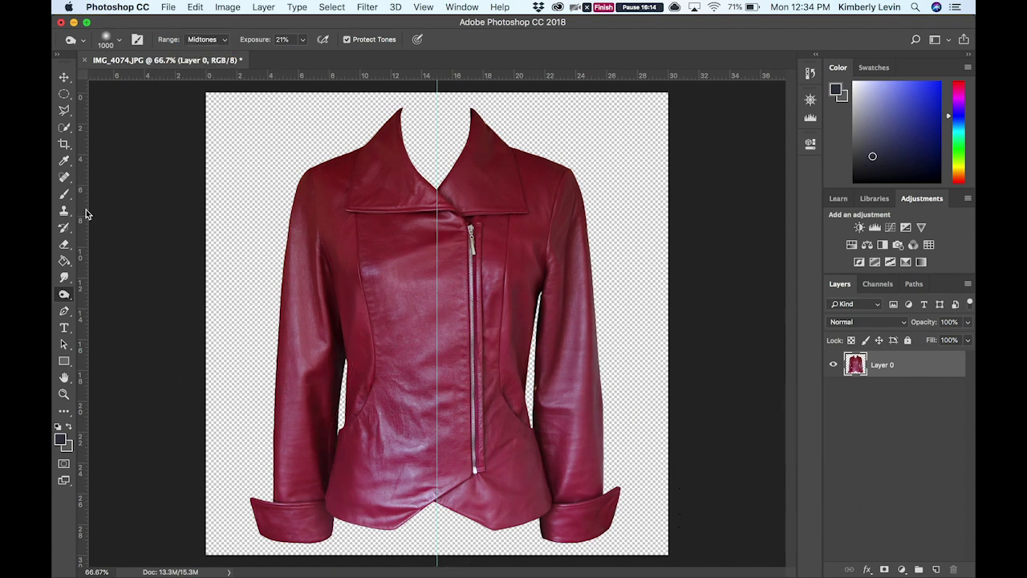
click(206, 39)
key(bracketleft)
key(bracketleft)
key(bracketleft)
key(bracketleft)
key(bracketleft)
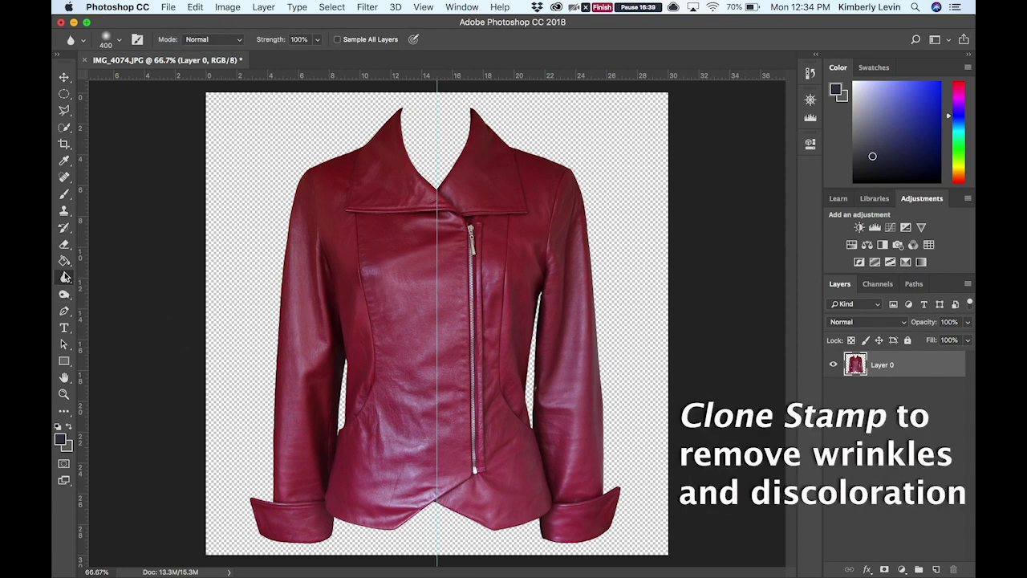
- Select the Clone Stamp, zoom in on the collar area and size the brush
click(65, 210)
click(101, 212)
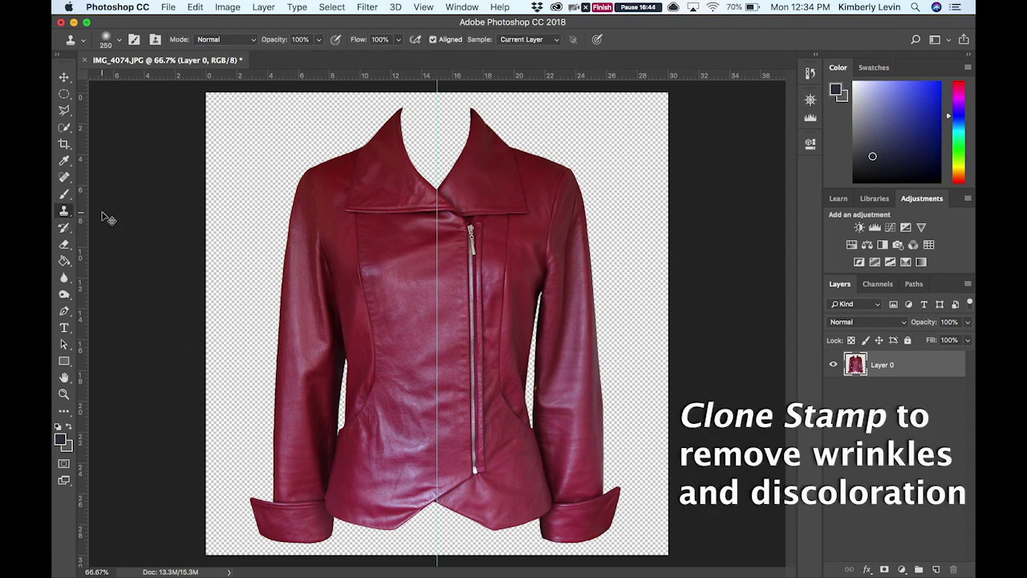
key(super+plus)
key(super+plus)
scroll(184, 241, left, 2)
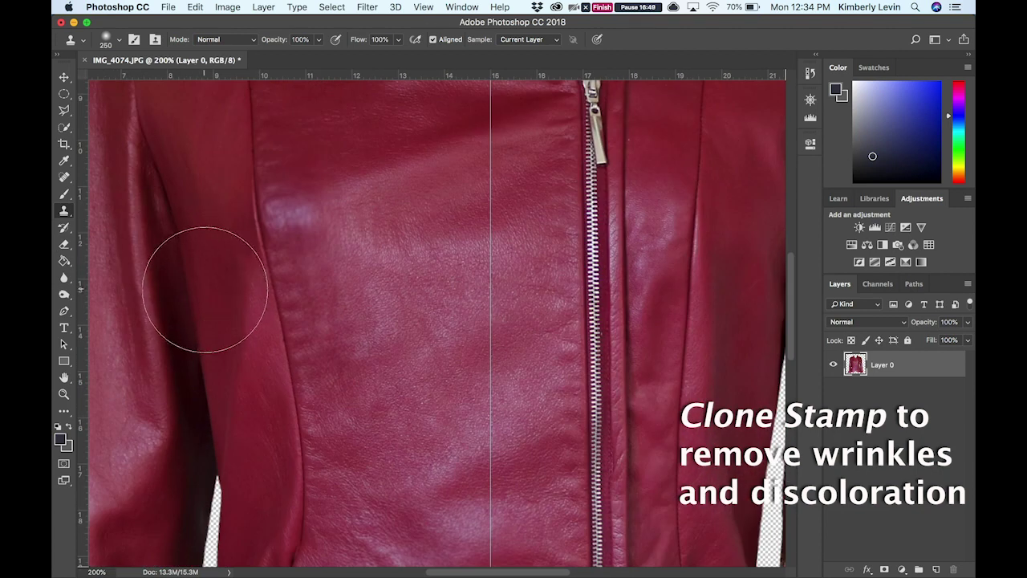
scroll(204, 290, up, 3)
scroll(205, 291, left, 1)
key(bracketleft)
key(bracketleft)
key(bracketleft)
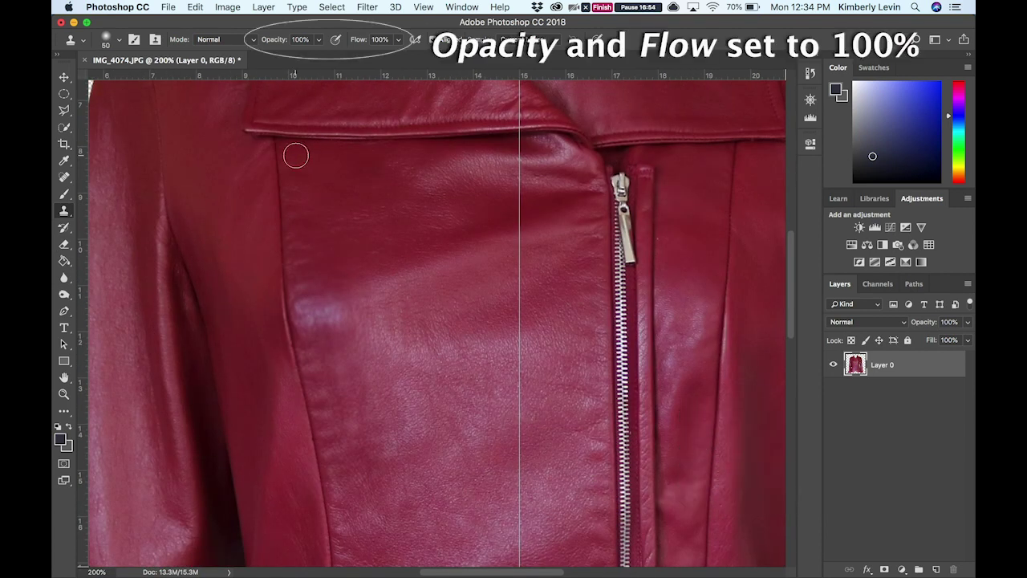
scroll(321, 374, down, 1)
scroll(325, 387, down, 5)
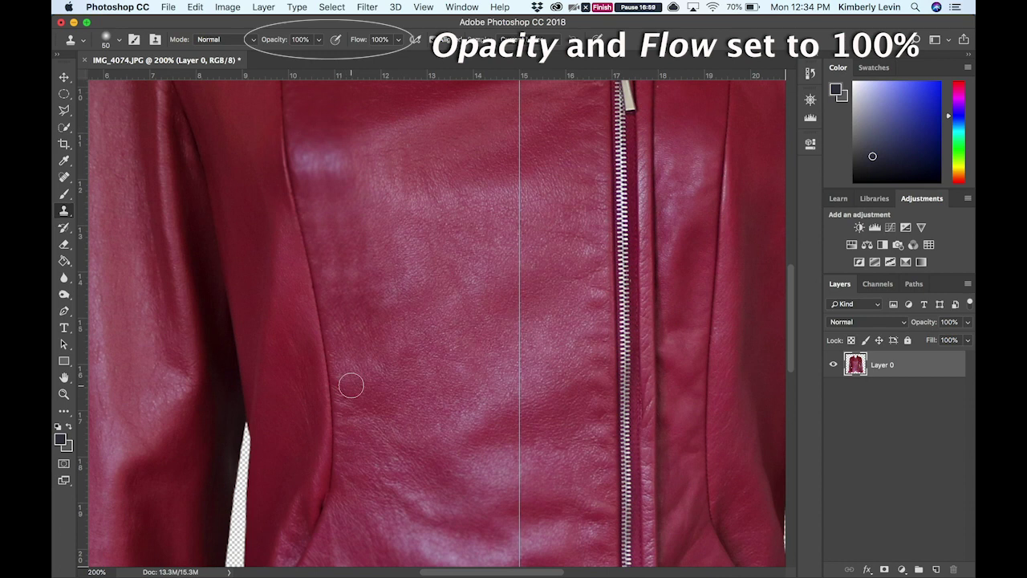
scroll(488, 269, up, 4)
scroll(488, 269, right, 2)
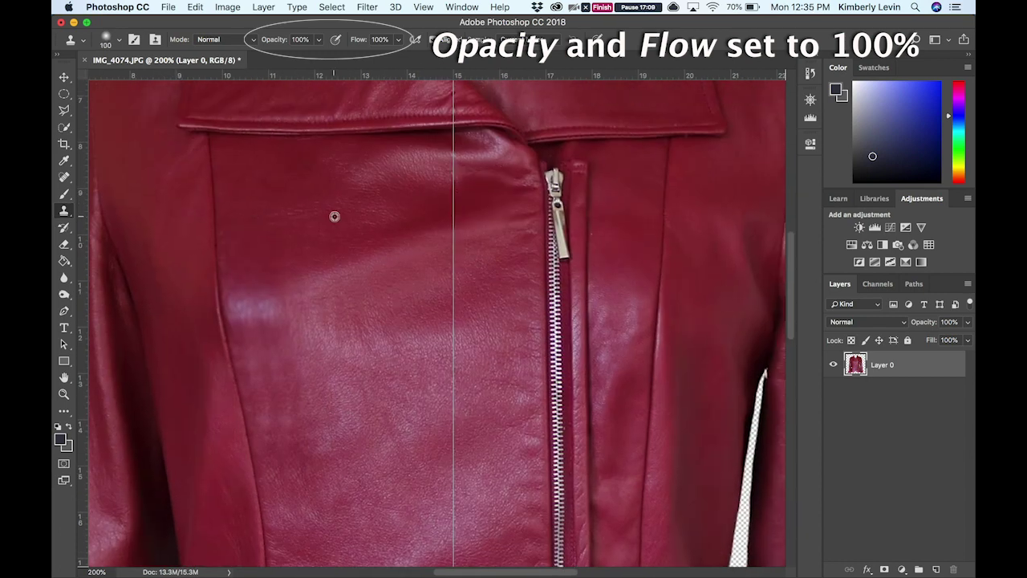
key(bracketright)
key(bracketright)
key(bracketright)
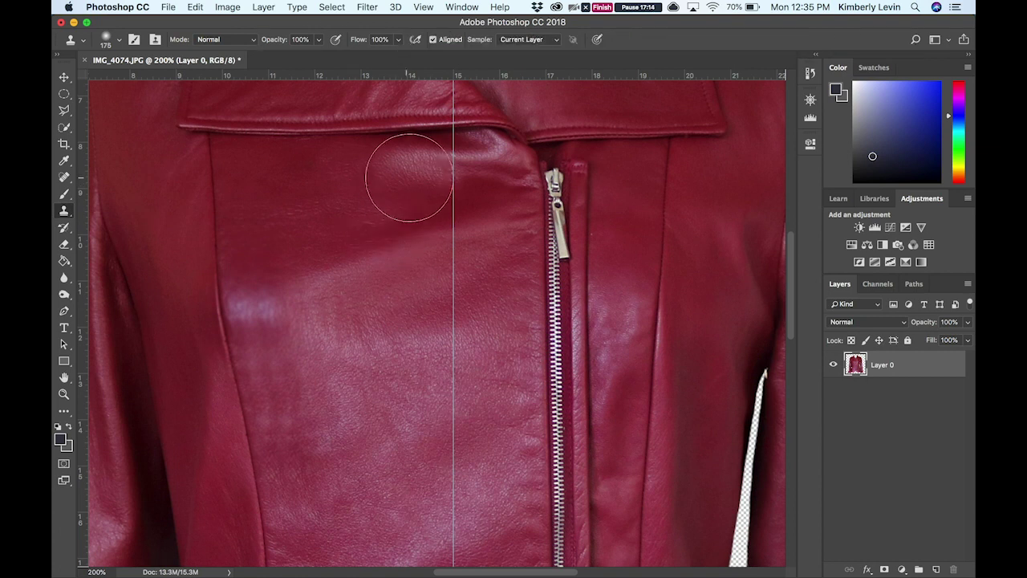
key(bracketleft)
key(bracketleft)
key(bracketleft)
key(bracketleft)
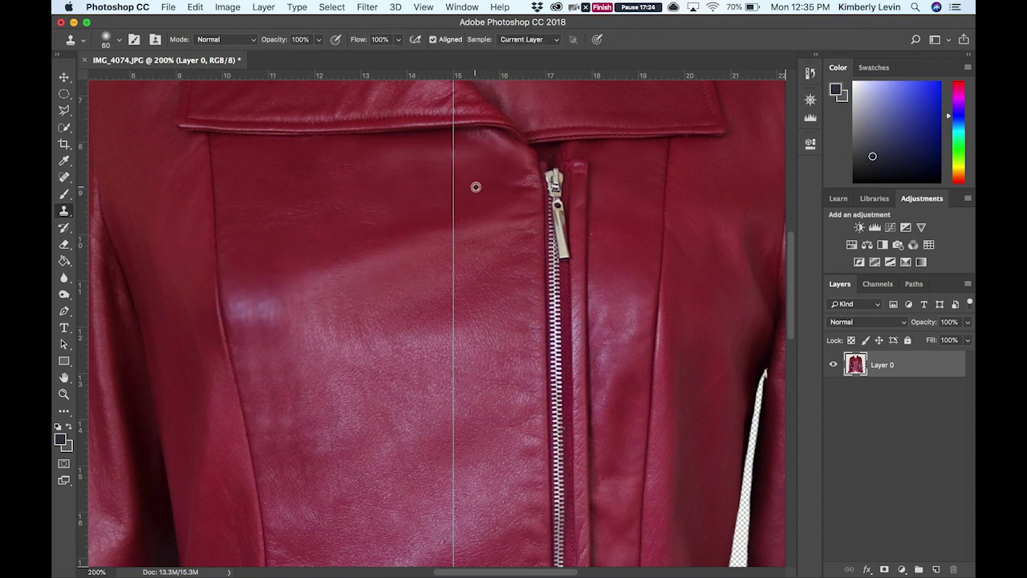
scroll(519, 309, down, 3)
scroll(516, 305, down, 2)
scroll(523, 297, down, 4)
scroll(527, 326, down, 3)
scroll(528, 362, down, 3)
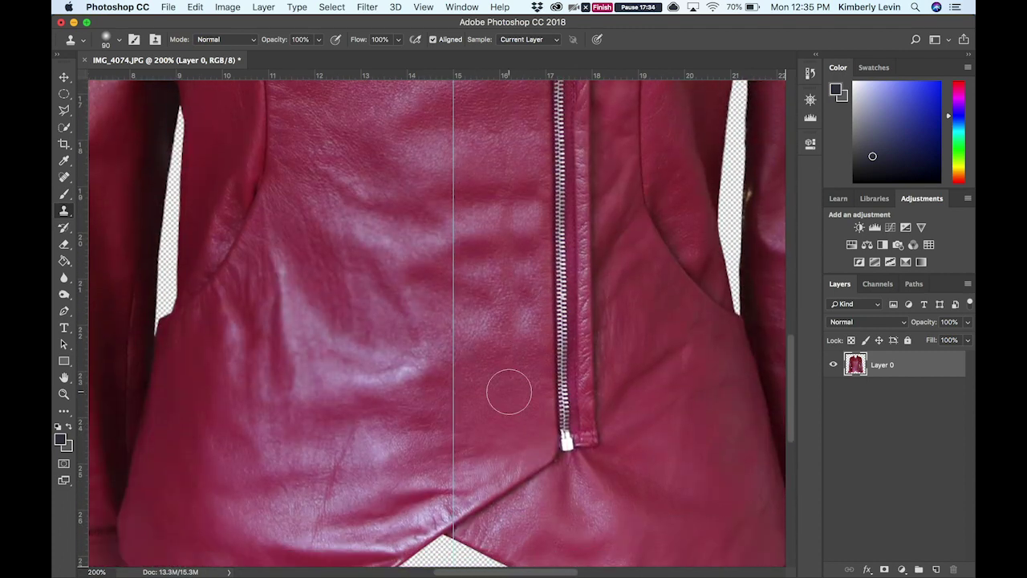
key(bracketright)
key(bracketright)
key(bracketright)
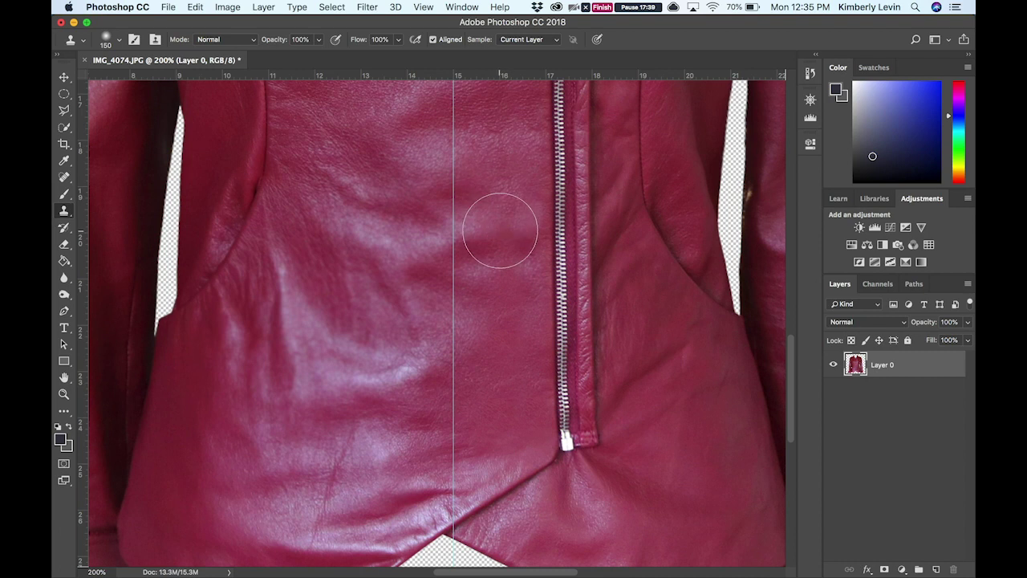
scroll(273, 476, up, 5)
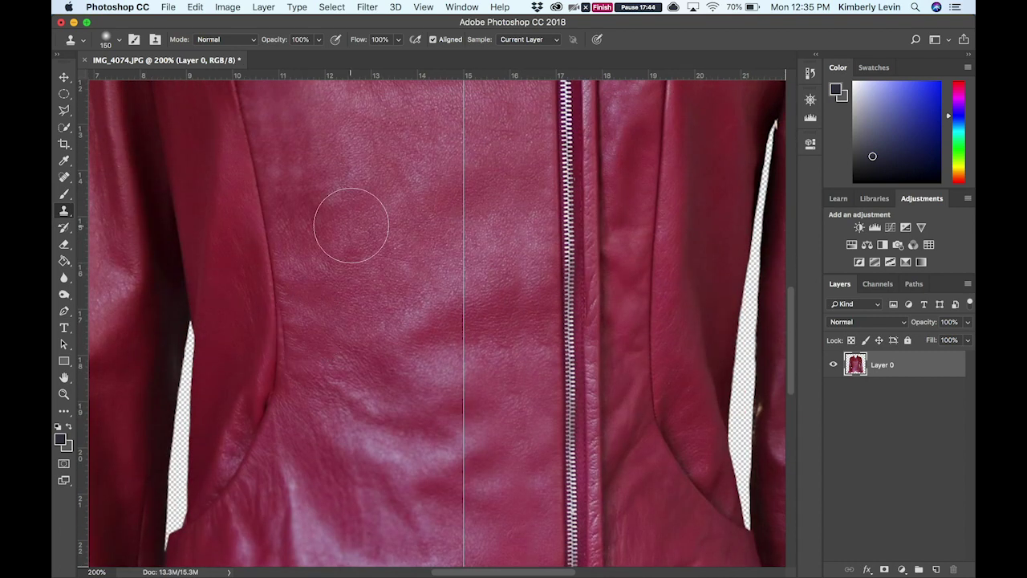
scroll(372, 326, up, 4)
scroll(345, 329, up, 1)
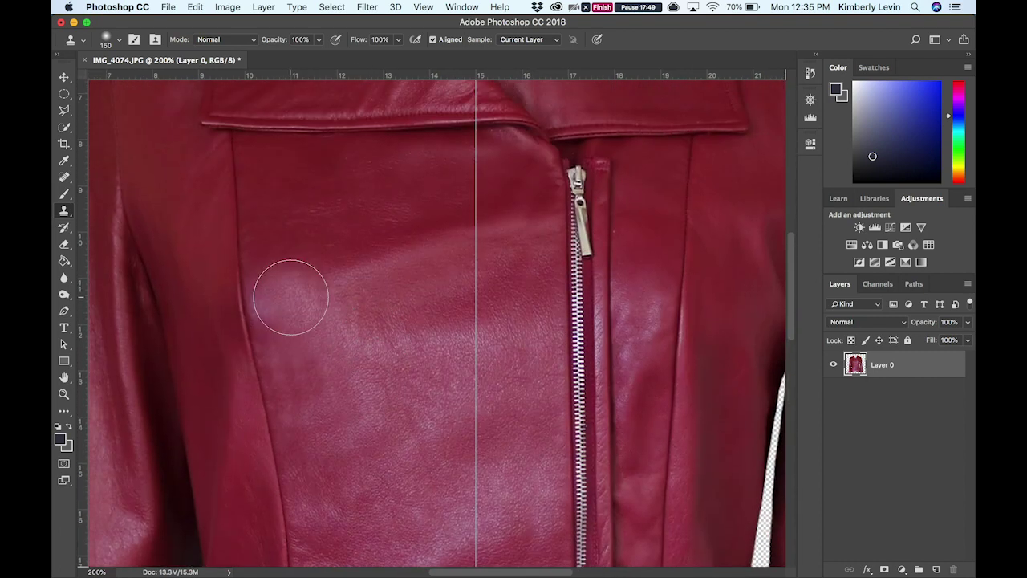
- Sample smooth leather and clone over the pink highlight at the panel seam below the collar
alt+click(325, 306)
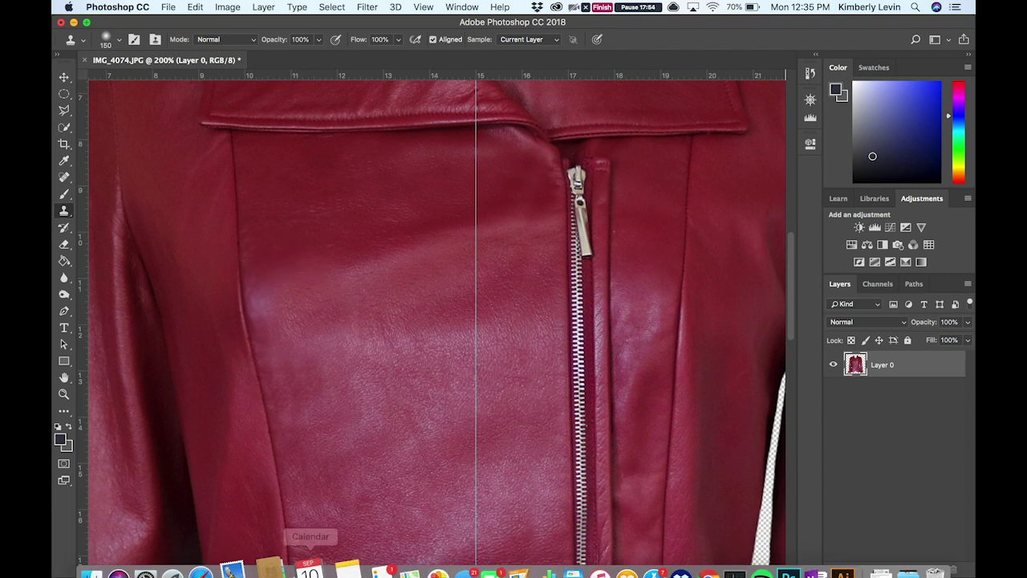
click(280, 311)
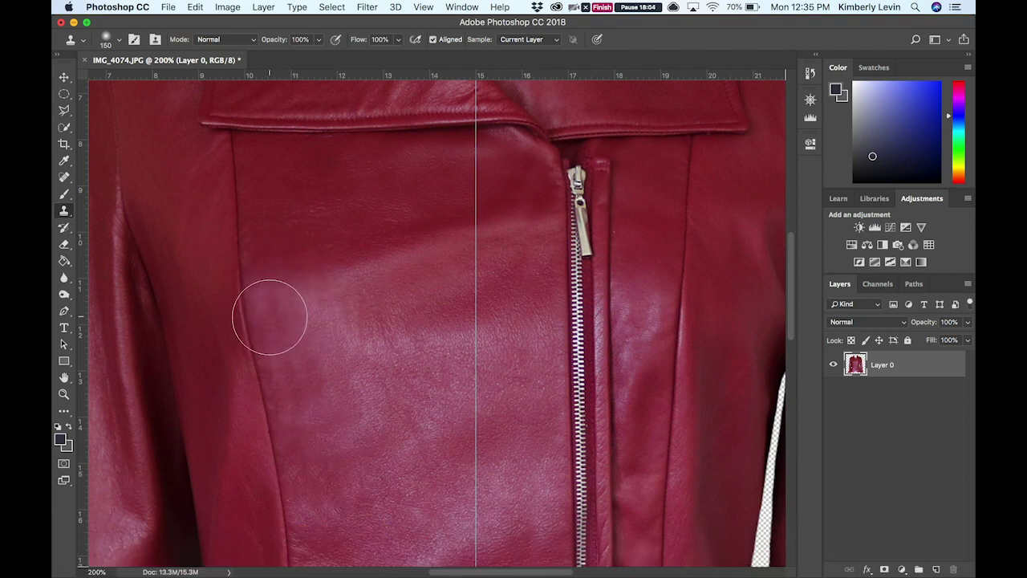
scroll(340, 452, down, 1)
scroll(342, 456, down, 5)
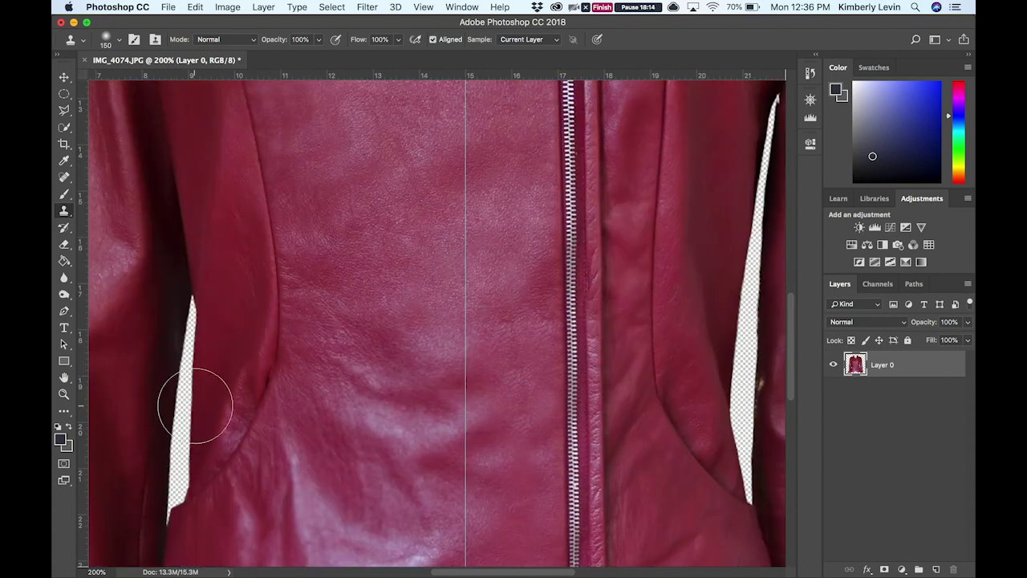
scroll(230, 425, down, 4)
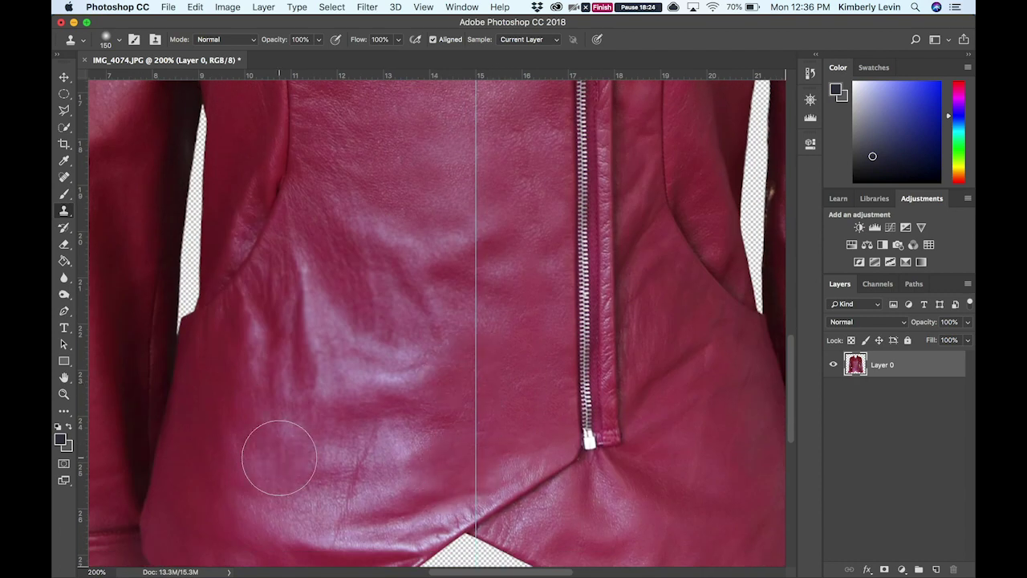
scroll(264, 449, down, 4)
- Clone leather near the left side of the hem, undoing a stray smudge on the transparent area
key(bracketleft)
key(bracketleft)
key(bracketleft)
alt+click(265, 401)
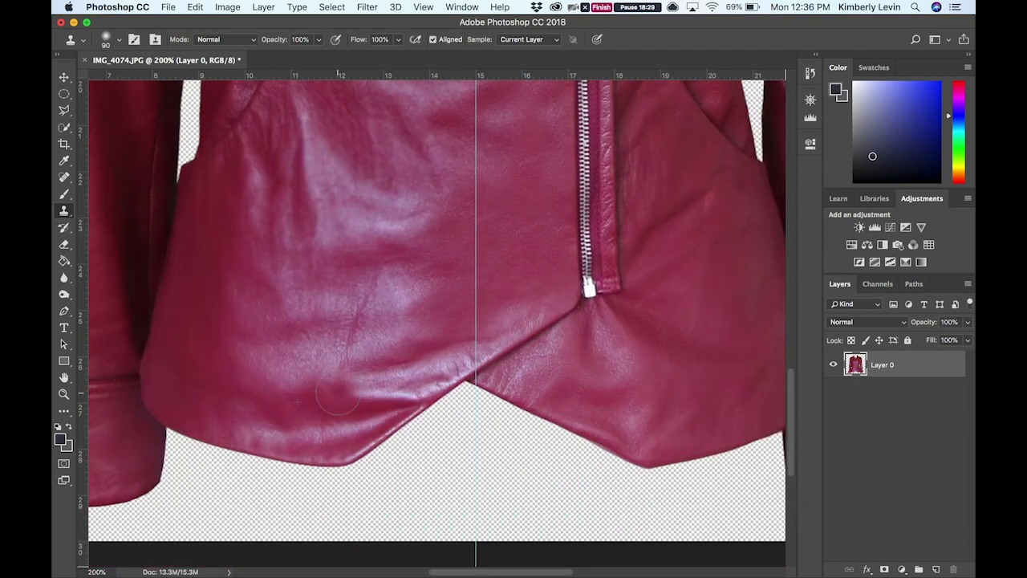
drag(181, 461, 202, 476)
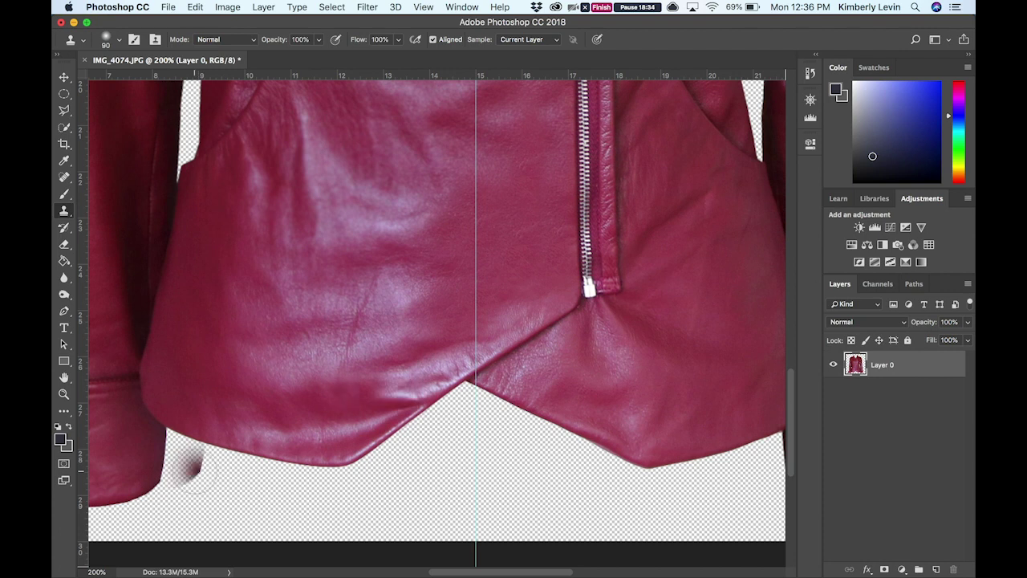
key(ctrl+z)
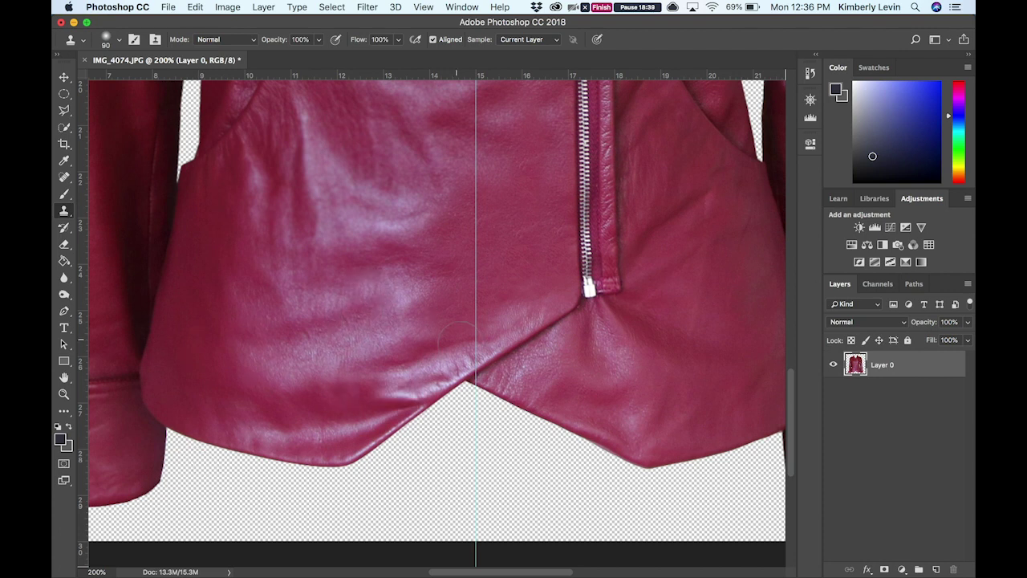
scroll(229, 432, up, 2)
scroll(228, 432, up, 1)
- Sample smooth leather and clone over the wrinkled leather near the left hem
key(])
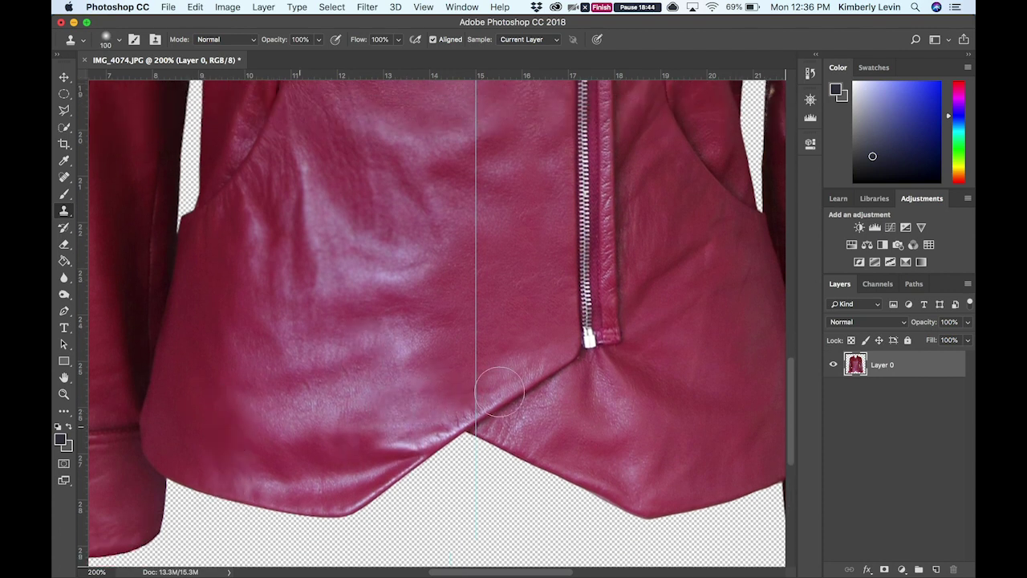
alt+click(698, 449)
mouse_move(332, 459)
mouse_down()
mouse_move(332, 440)
mouse_move(286, 458)
mouse_up()
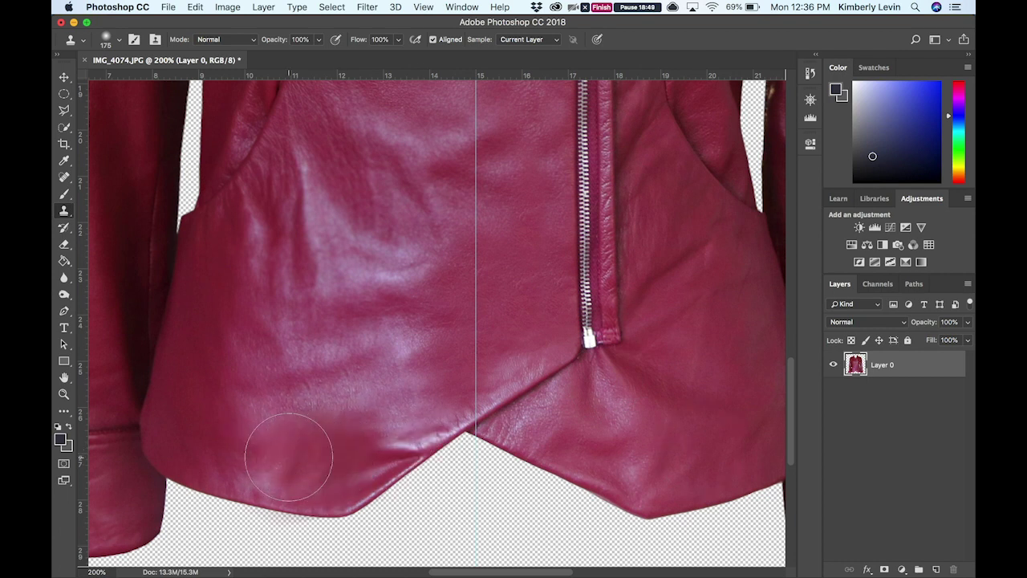
key([)
key([)
key([)
click(424, 233)
key(super+z)
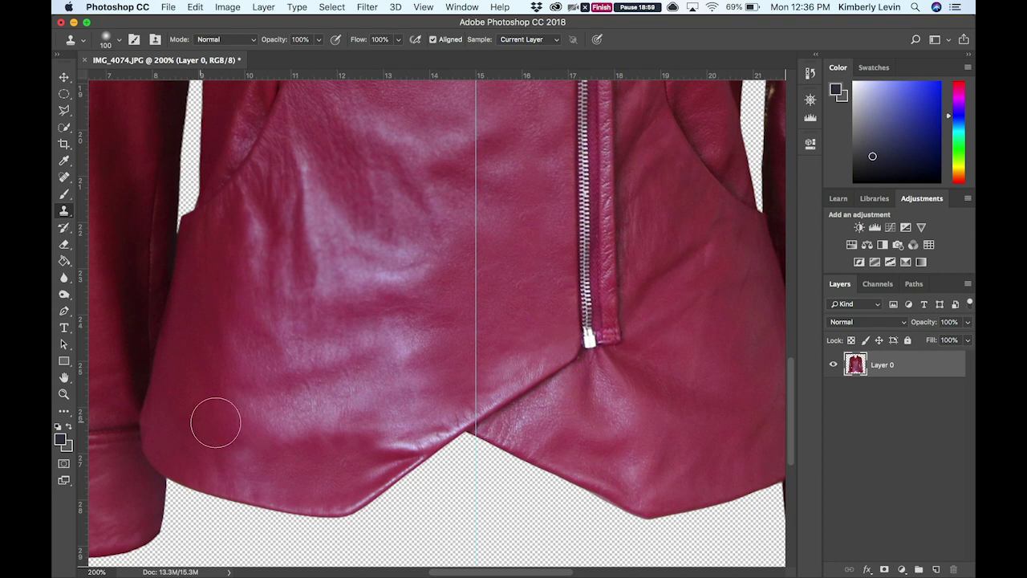
key(bracketleft)
key(bracketleft)
- Clone over the light hem highlight spot and the bright creases on the jacket front
alt+click(335, 479)
click(296, 485)
key(bracketright)
key(bracketright)
key(bracketright)
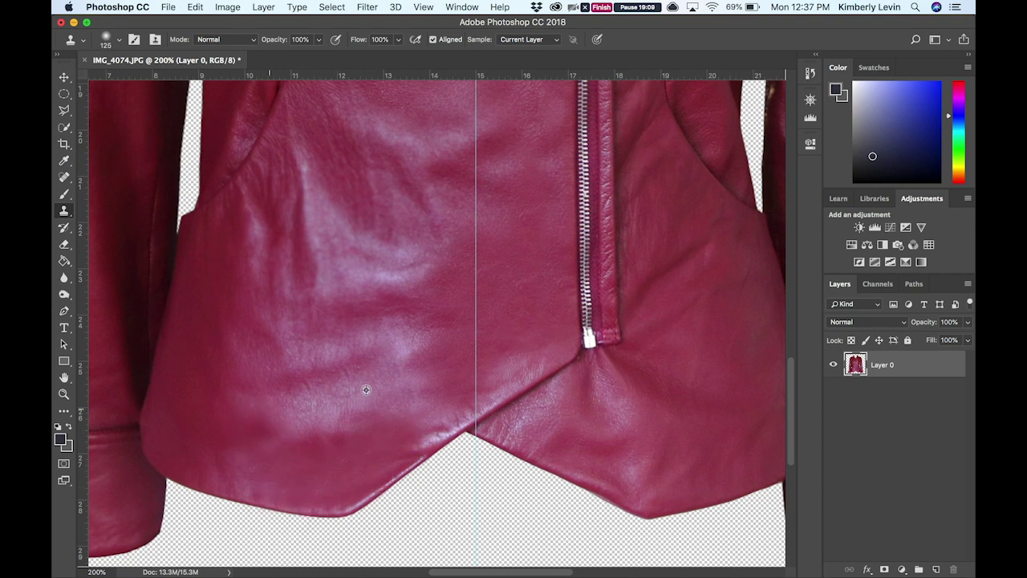
alt+click(206, 413)
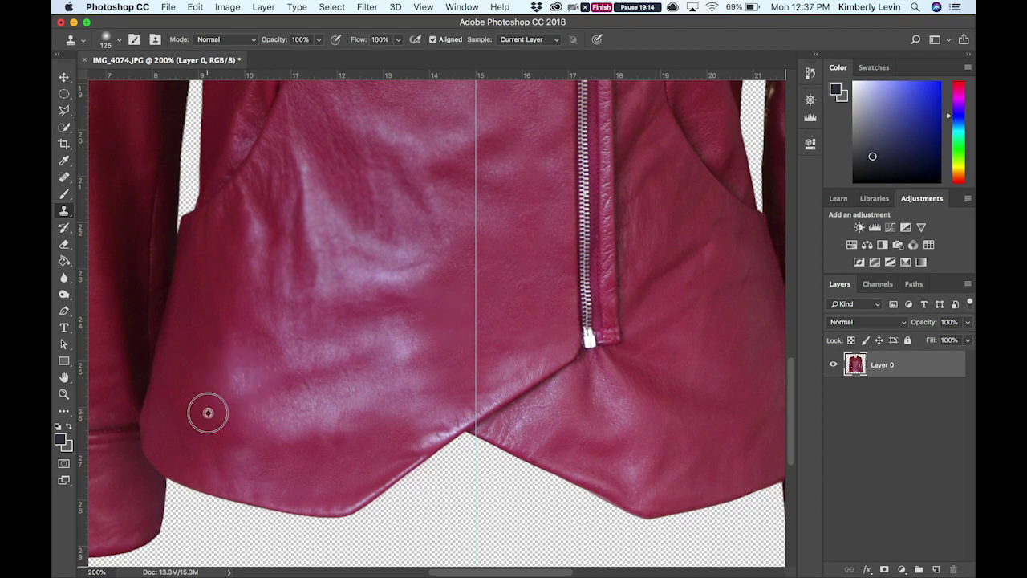
scroll(168, 371, up, 5)
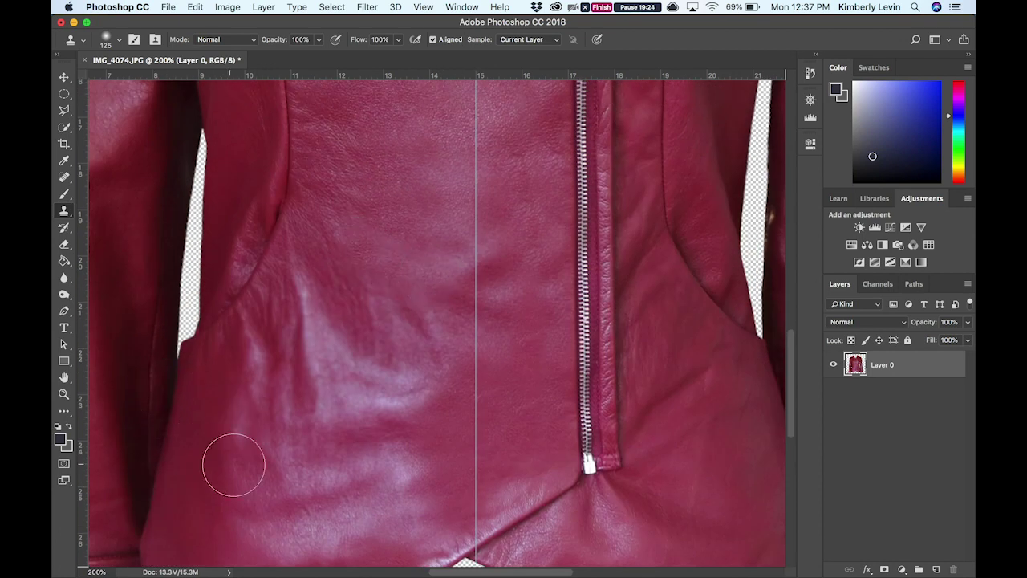
drag(305, 406, 301, 272)
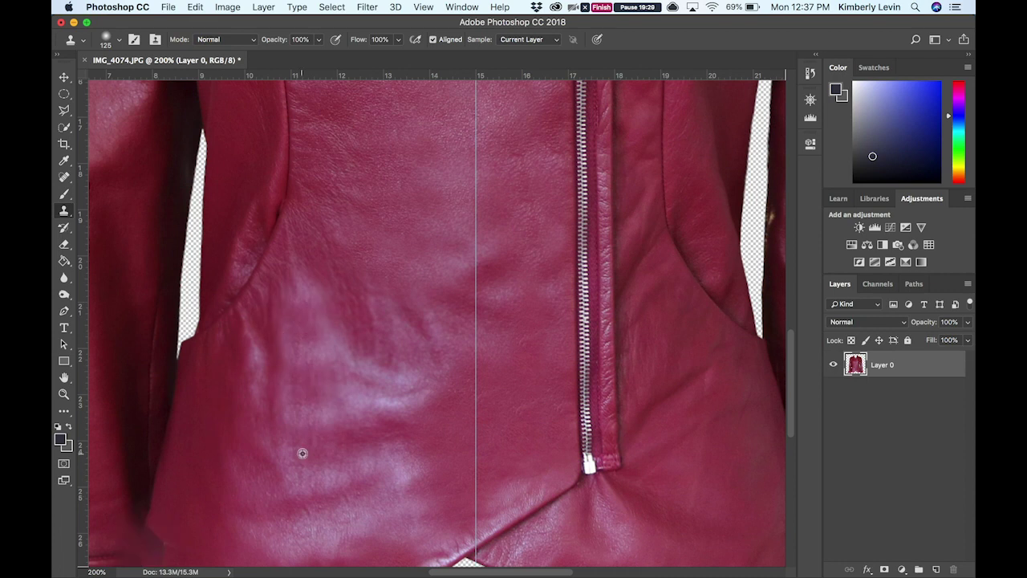
alt+click(241, 459)
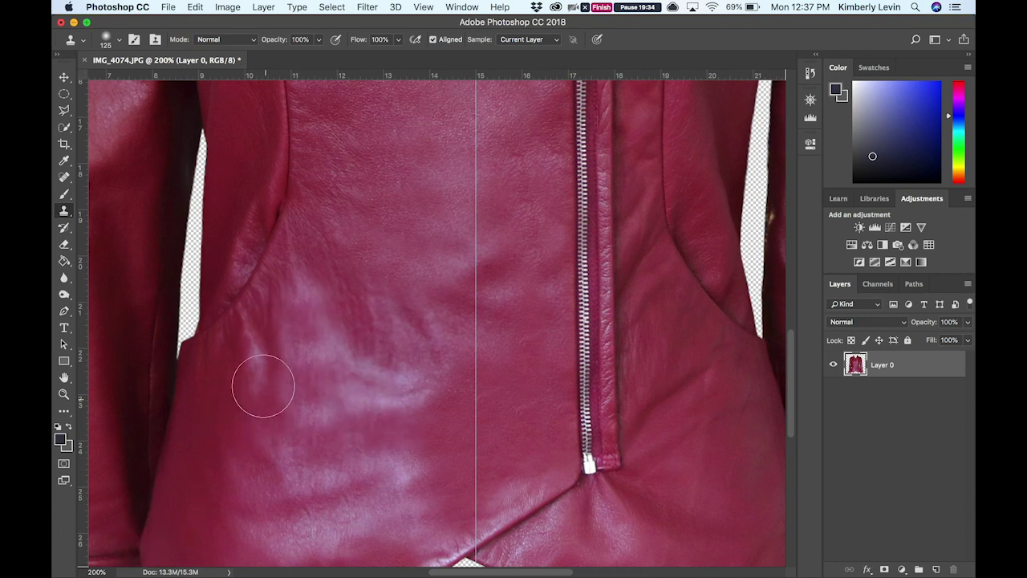
drag(270, 415, 264, 328)
- Clone the lower left hem with a much larger brush, undoing a pink smear on the transparency
scroll(120, 542, down, 3)
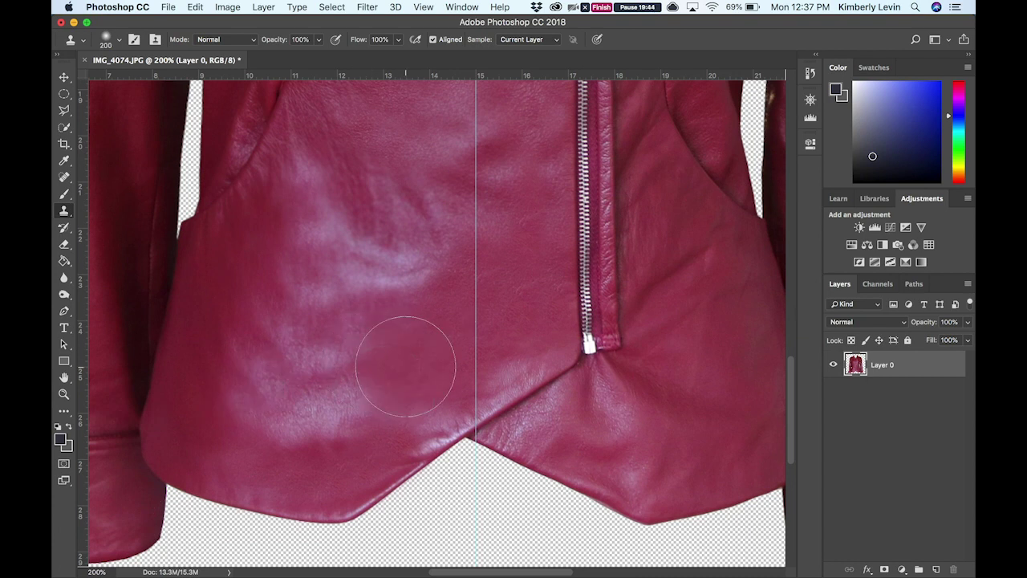
key(bracketright)
key(bracketright)
key(bracketright)
drag(195, 482, 128, 404)
key(ctrl+z)
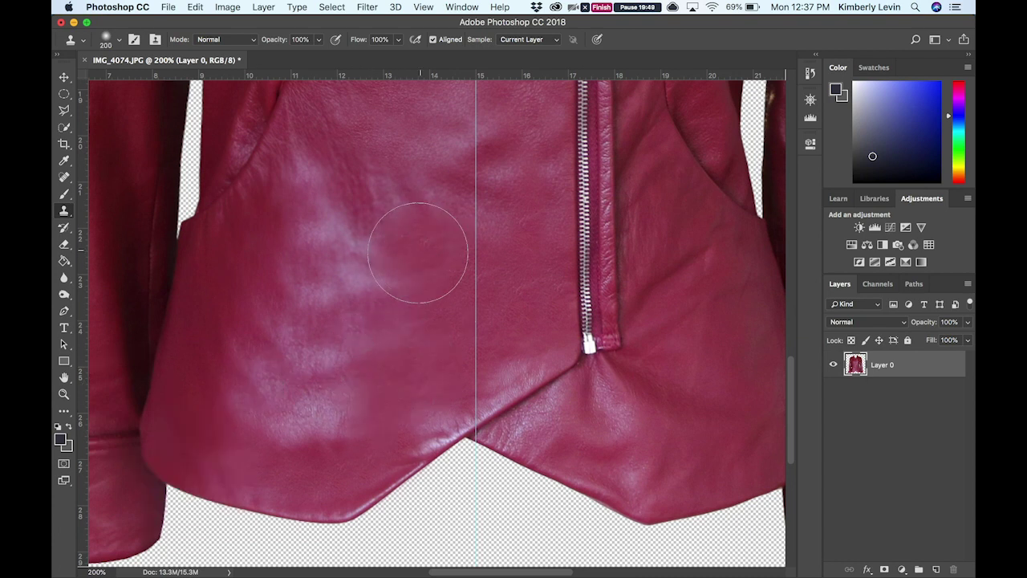
scroll(225, 424, up, 3)
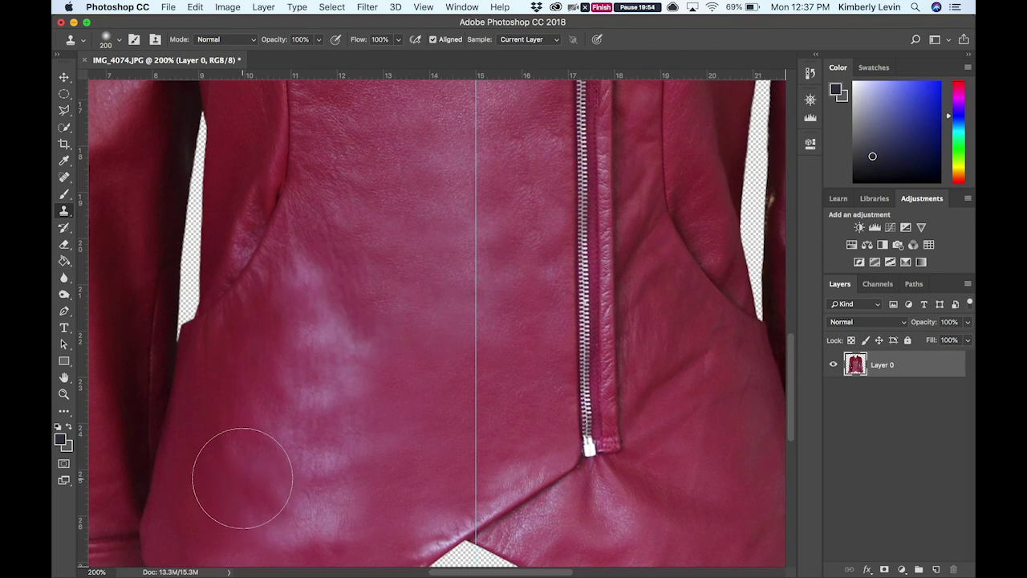
key(ctrl+minus)
key(ctrl+minus)
key(ctrl+minus)
key(ctrl+plus)
key(ctrl+plus)
key(ctrl+plus)
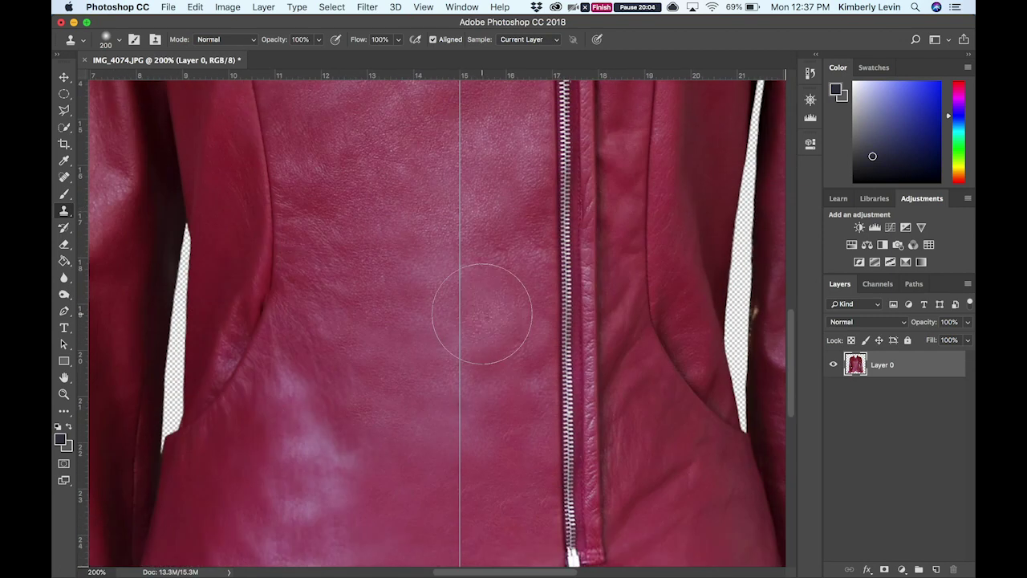
- Retouch a bright highlight on the lower front panel
scroll(206, 436, down, 2)
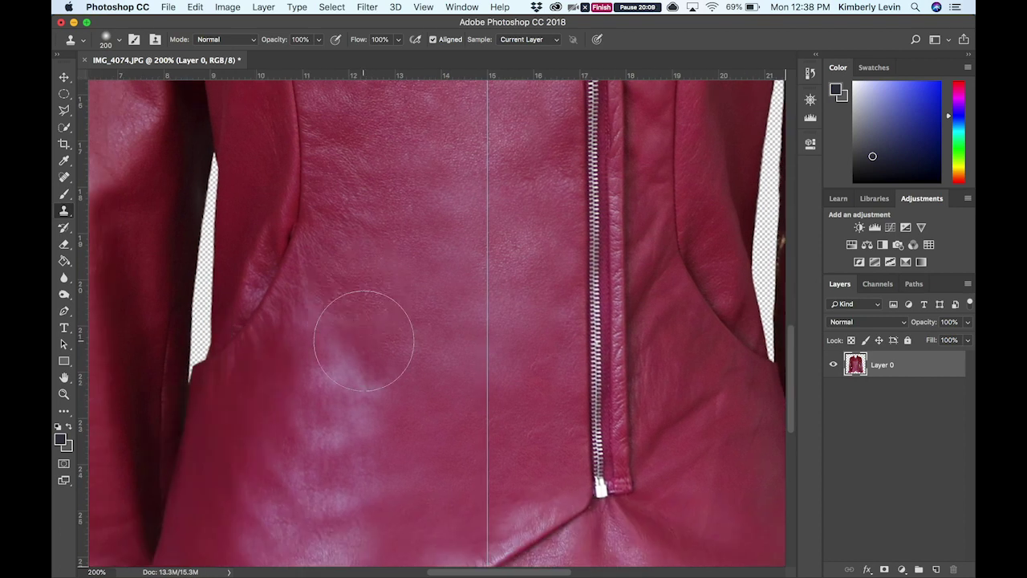
scroll(230, 440, left, 5)
scroll(230, 436, down, 3)
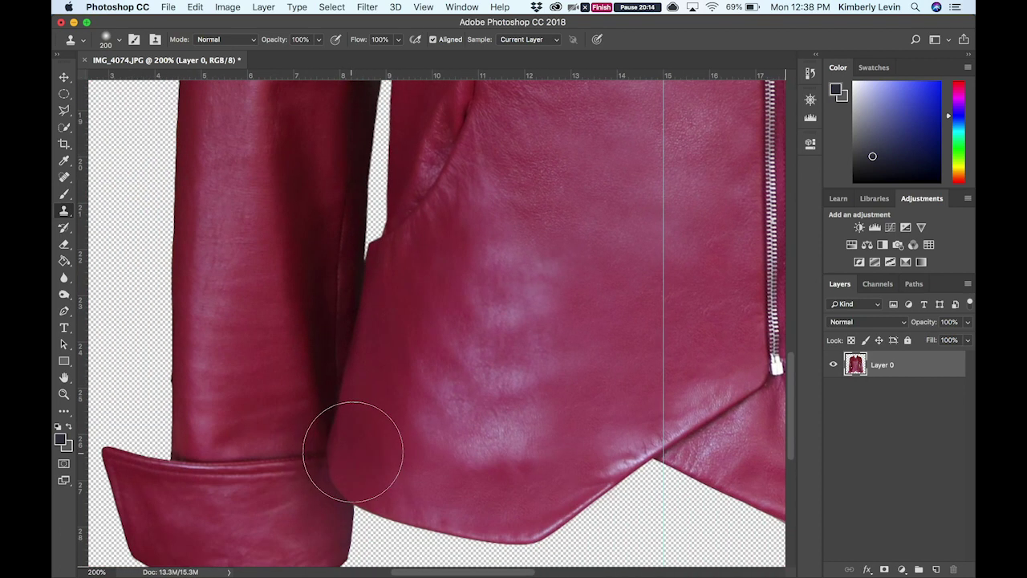
scroll(491, 275, right, 5)
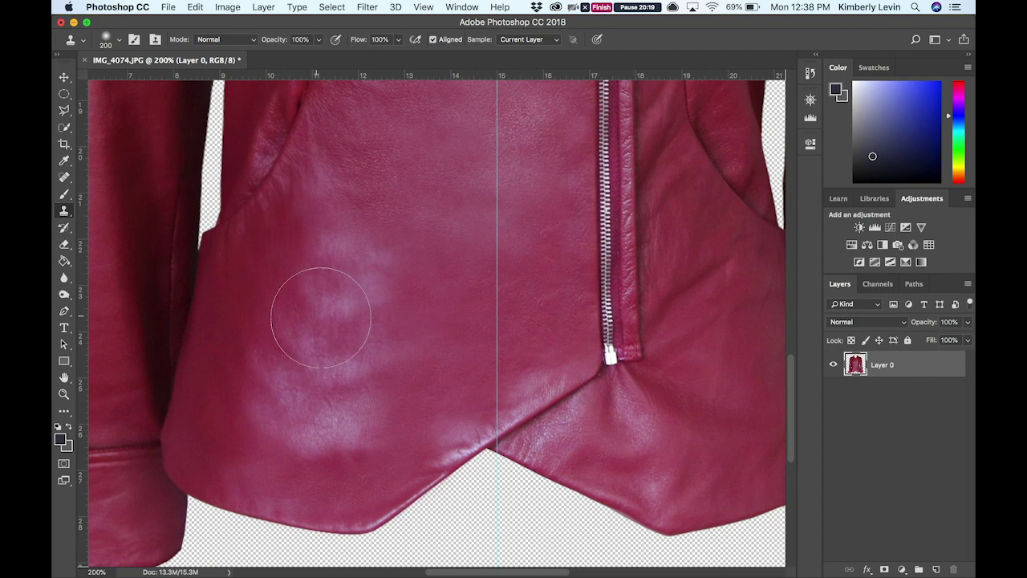
click(340, 327)
scroll(644, 447, up, 5)
scroll(641, 449, left, 1)
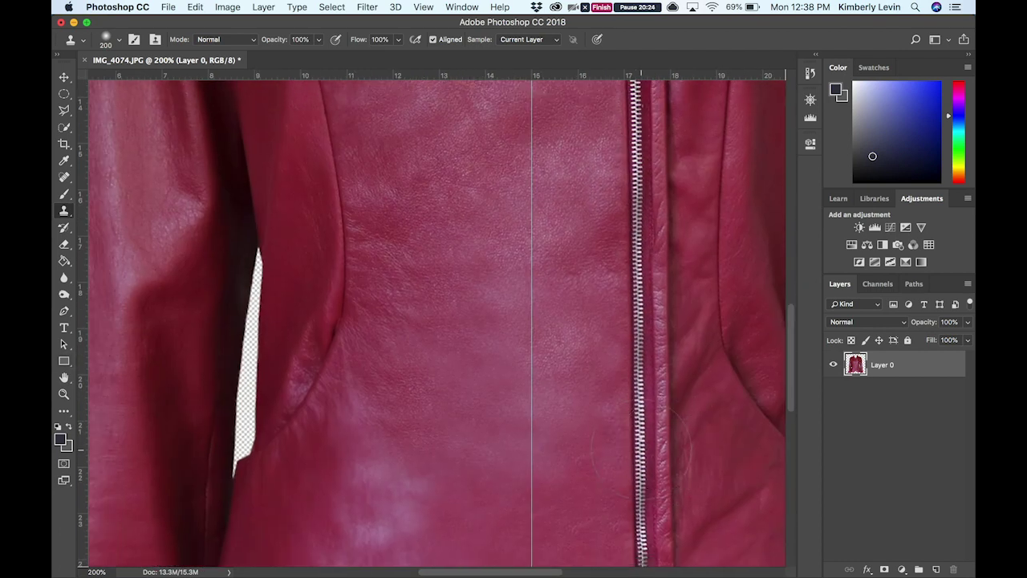
scroll(367, 486, down, 4)
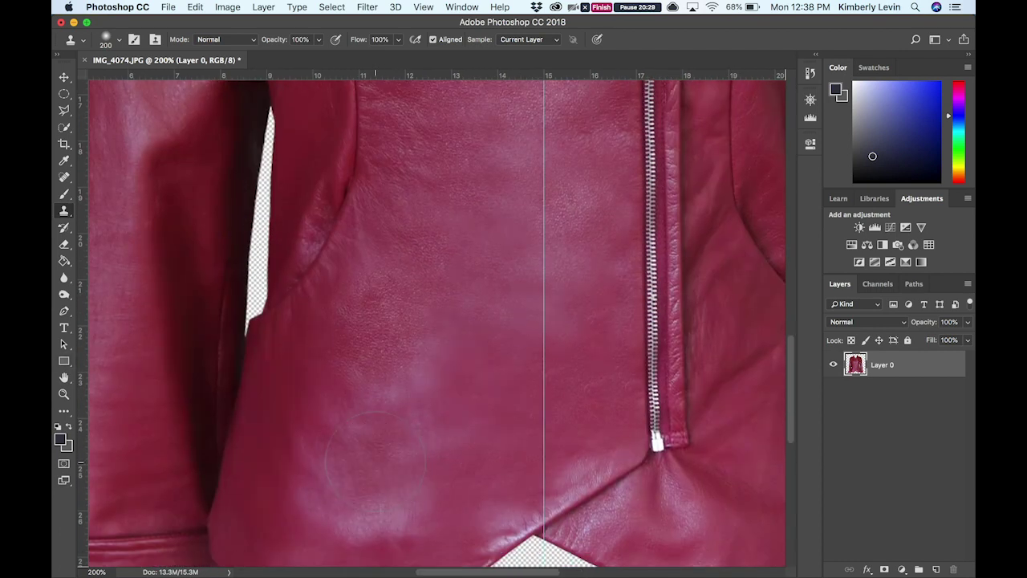
scroll(185, 333, up, 3)
scroll(452, 142, down, 10)
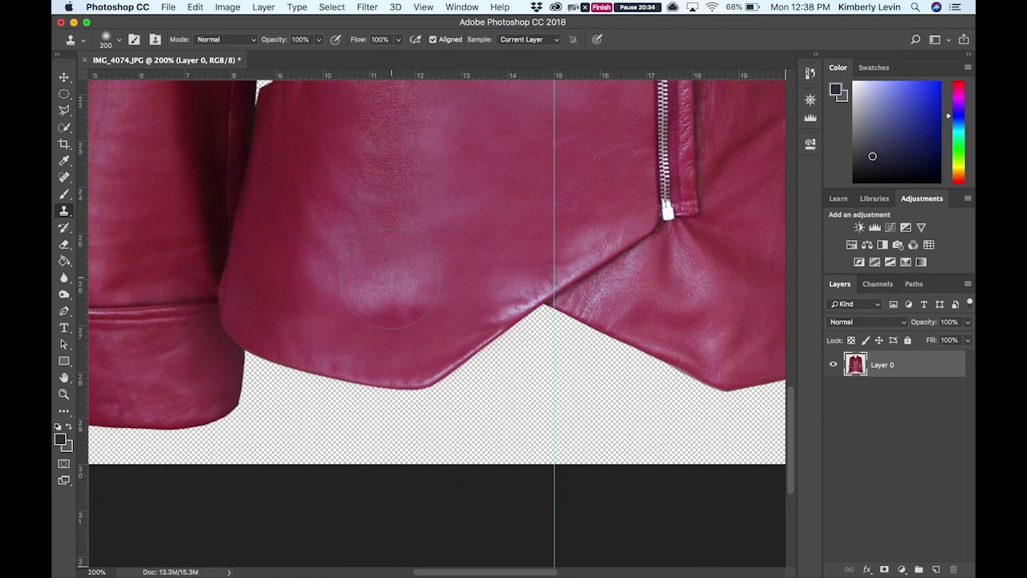
scroll(401, 289, up, 4)
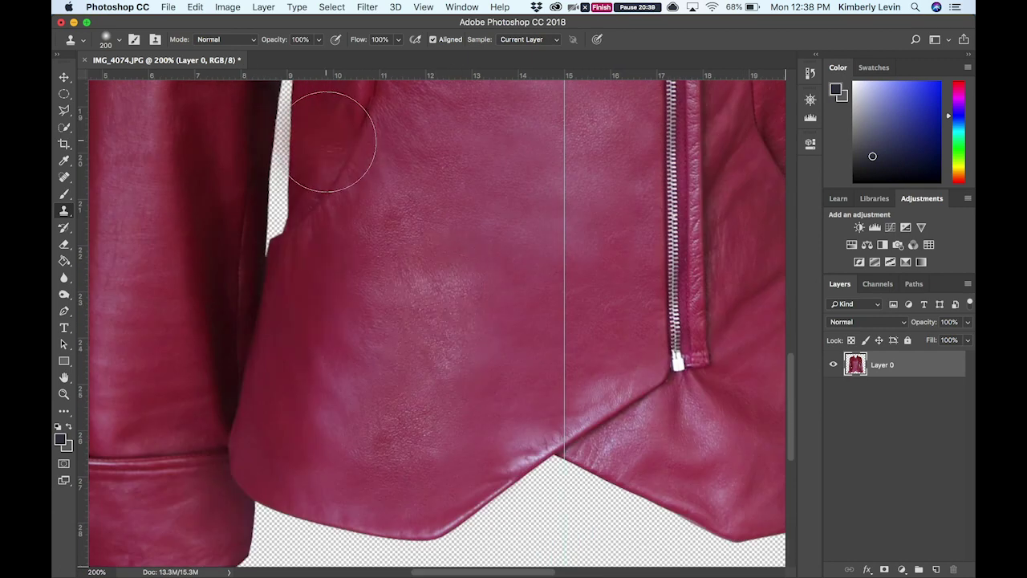
scroll(335, 180, up, 2)
- Undo the stroke that left a dark blotch and zoom in close on the zipper
key(super+0)
key(super+1)
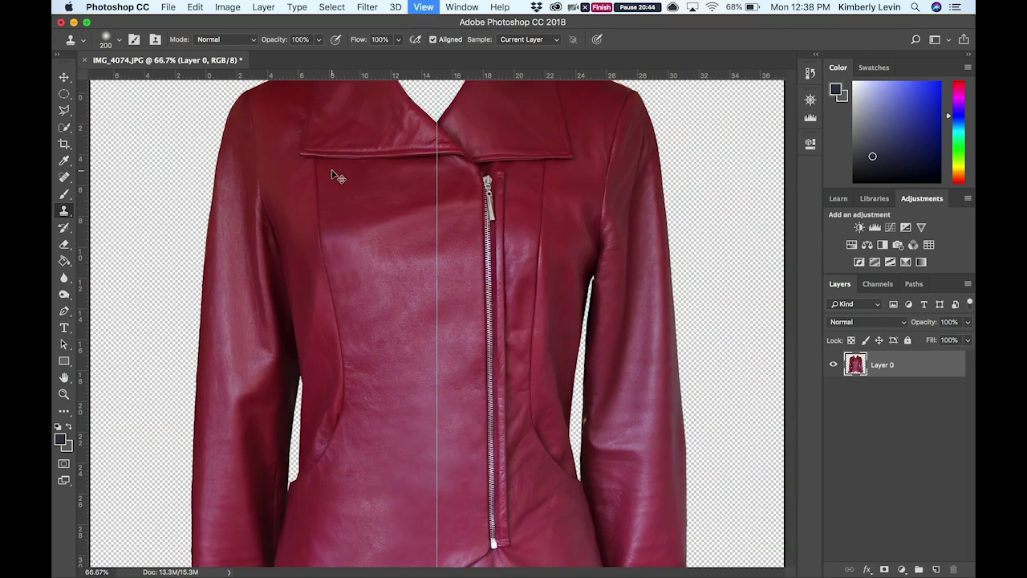
scroll(353, 161, down, 2)
key(super+z)
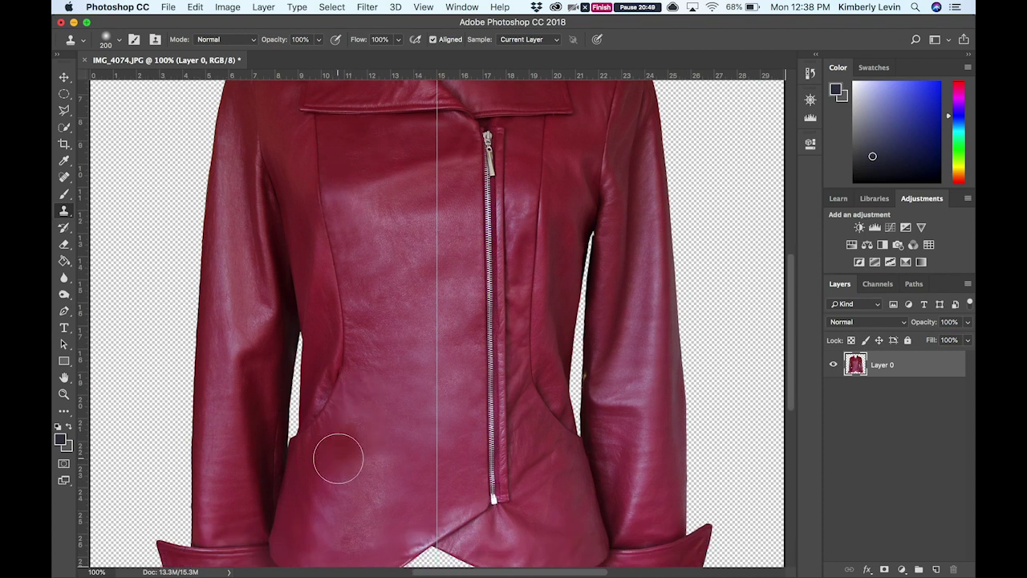
scroll(280, 167, right, 2)
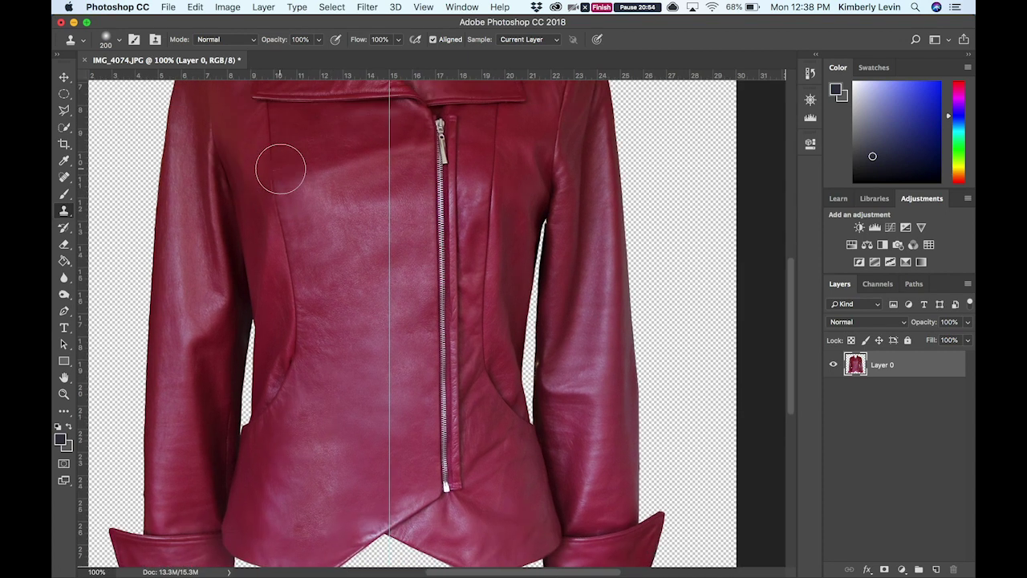
key(super+equal)
key(super+equal)
scroll(280, 168, down, 5)
scroll(280, 168, right, 2)
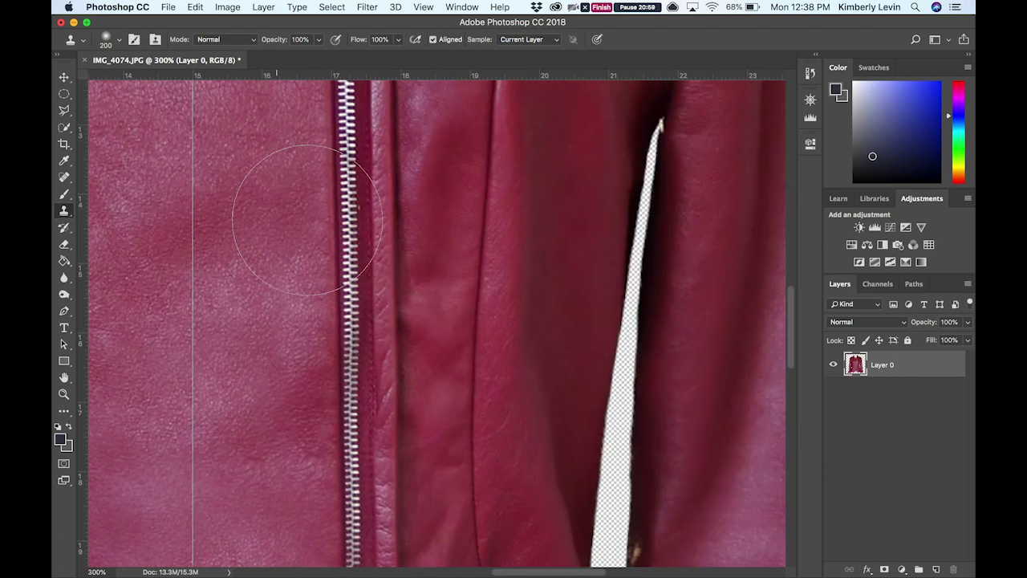
- With a smaller brush, clone smooth leather beside and left of the zipper, undoing a stray patch
key(bracketleft)
key(bracketleft)
key(bracketleft)
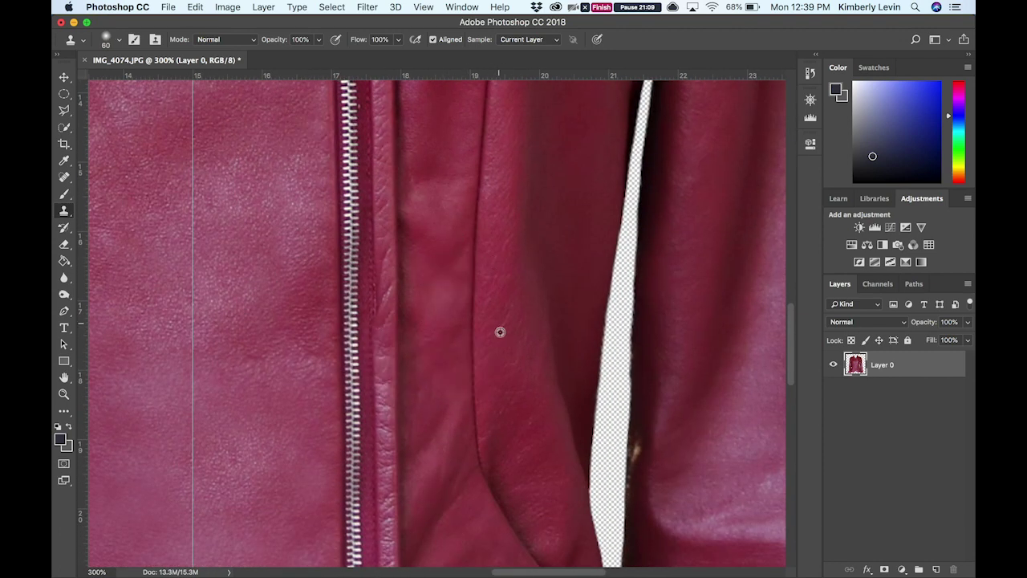
drag(438, 264, 438, 306)
scroll(390, 408, up, 2)
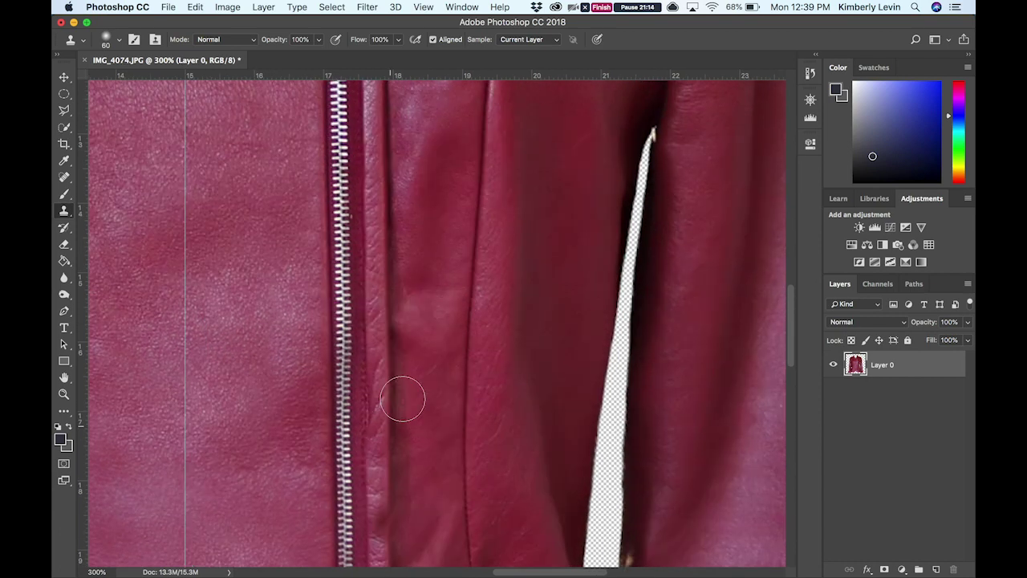
drag(301, 321, 301, 373)
key(ctrl+z)
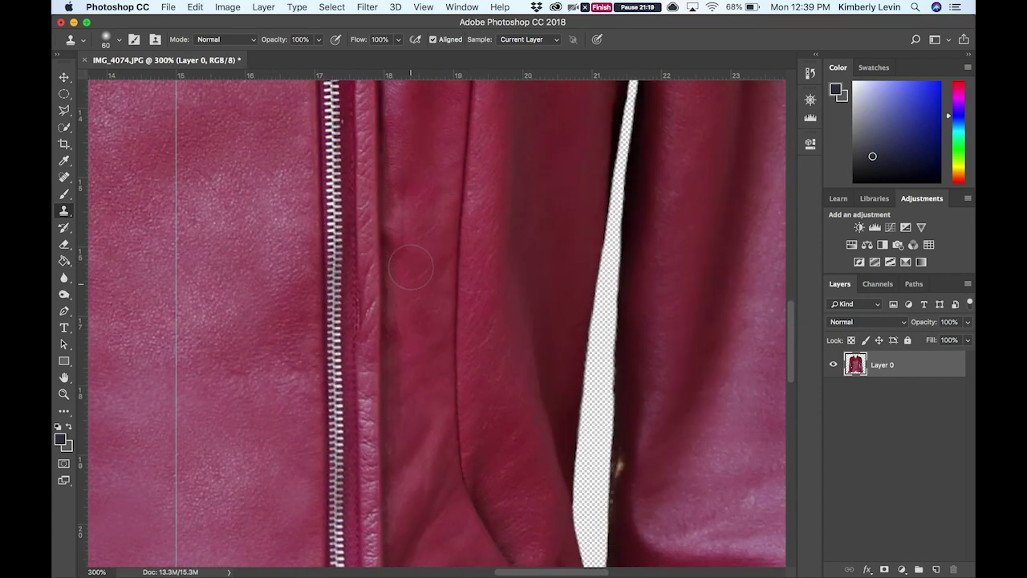
scroll(405, 206, down, 4)
scroll(383, 420, down, 1)
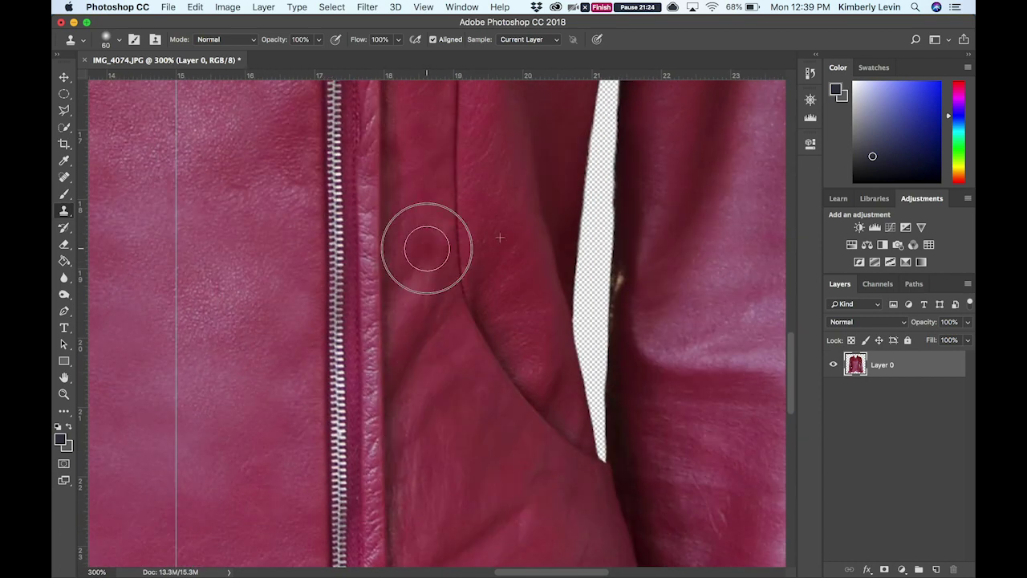
- Enlarge the clone brush and clone over the crease below the zipper end
key(bracketright)
key(bracketright)
key(bracketright)
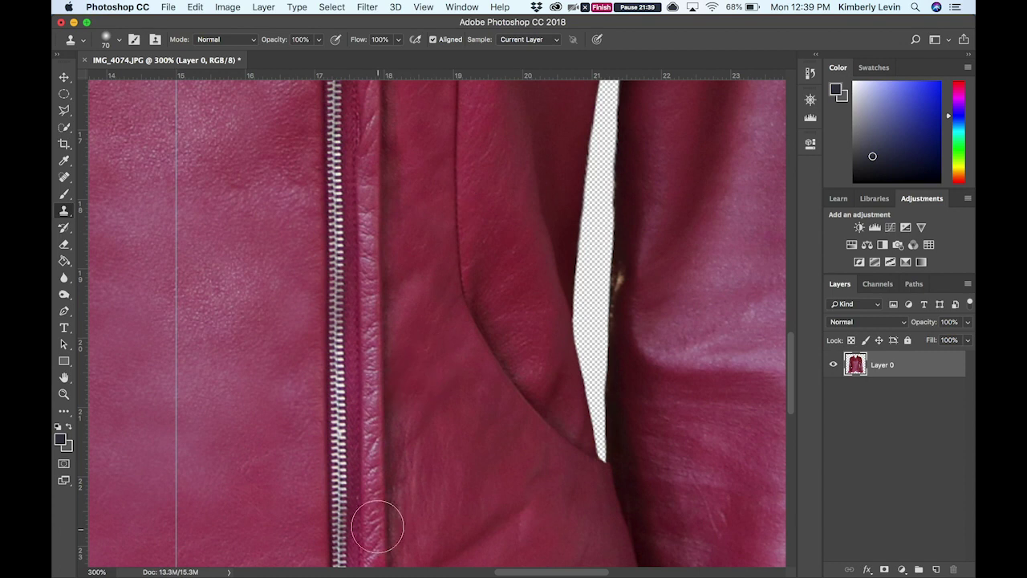
scroll(406, 436, down, 1)
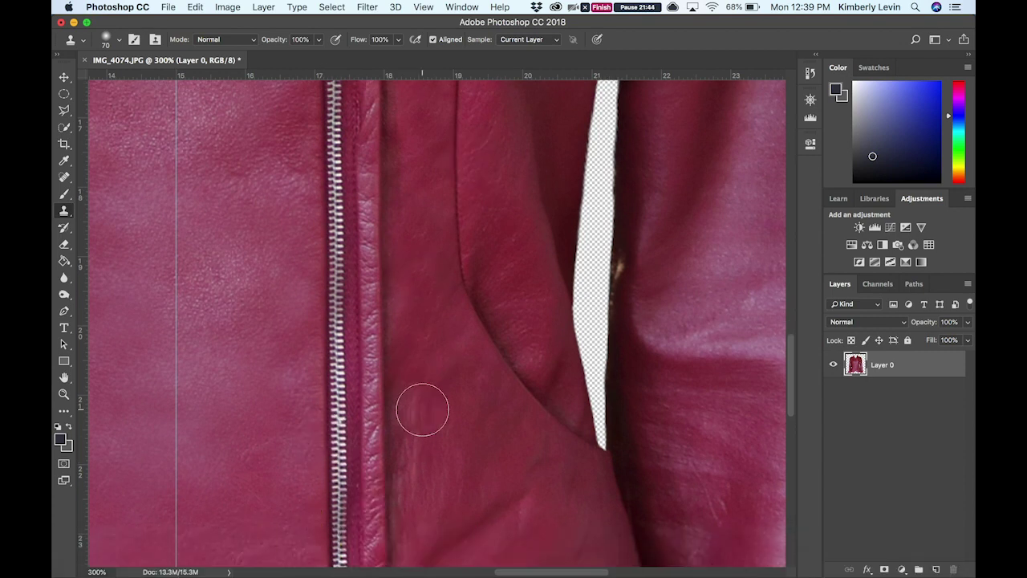
scroll(422, 410, down, 5)
scroll(410, 241, down, 1)
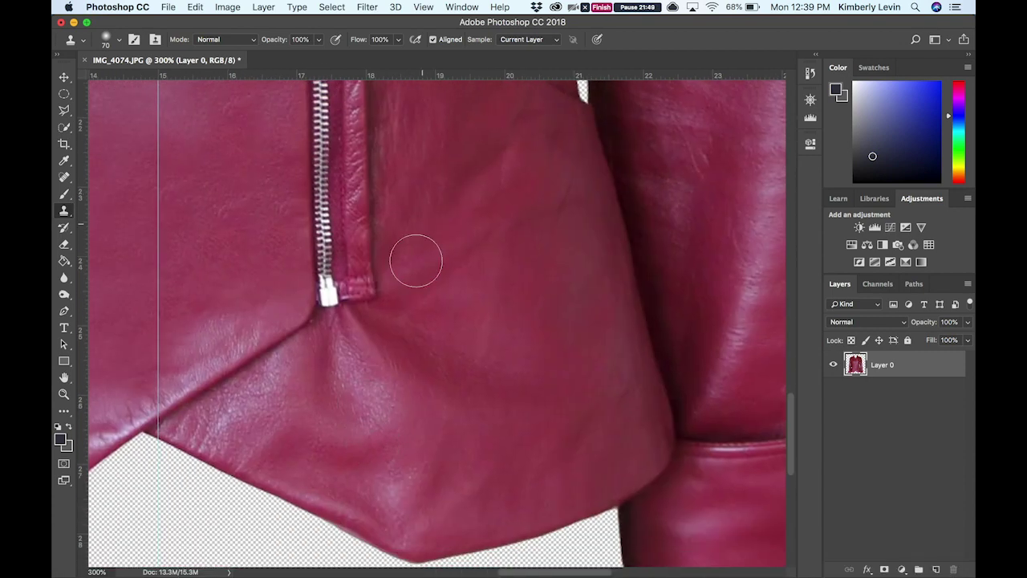
scroll(433, 207, up, 5)
scroll(479, 244, up, 9)
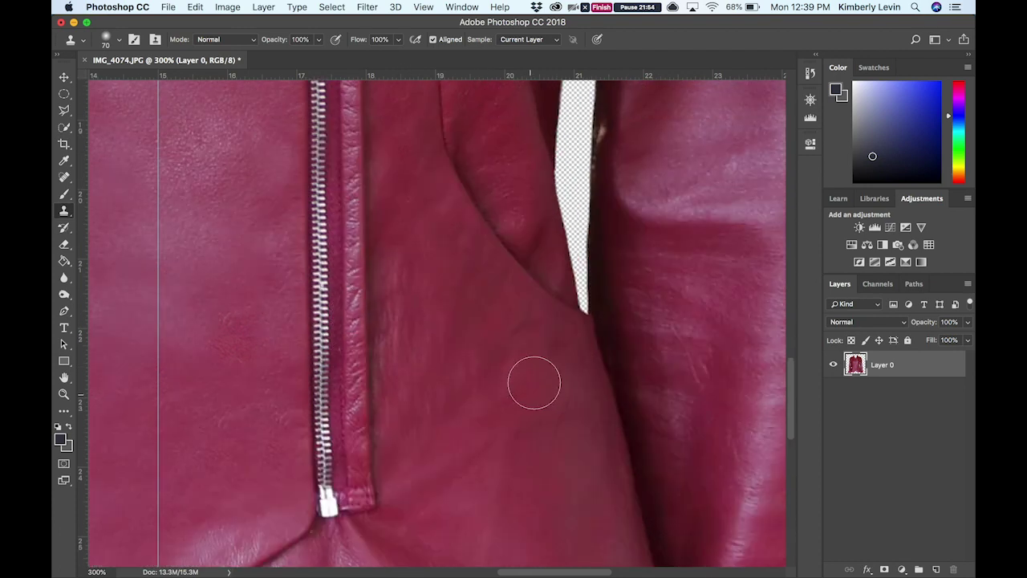
scroll(378, 287, down, 5)
scroll(433, 334, down, 9)
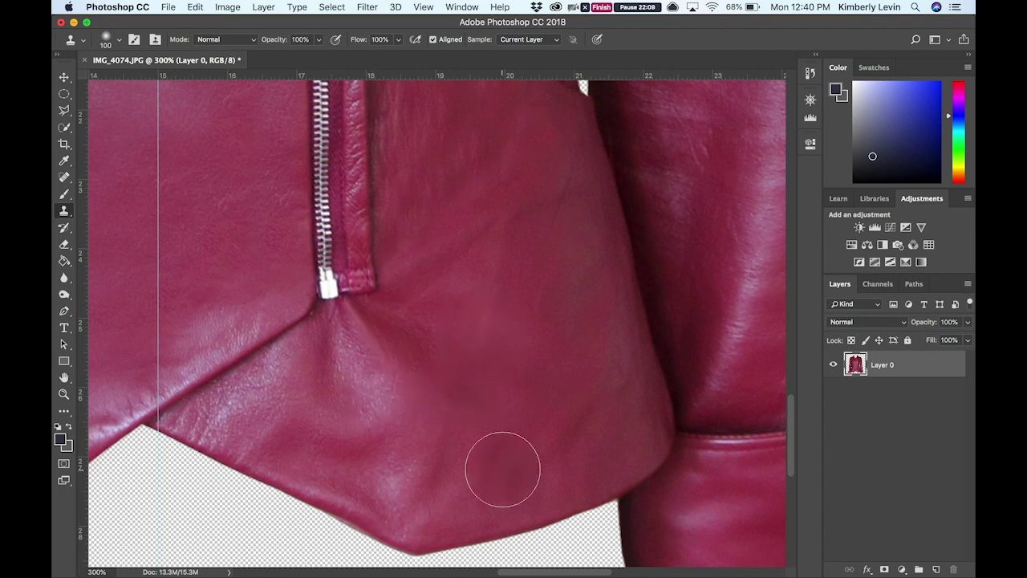
alt+click(510, 426)
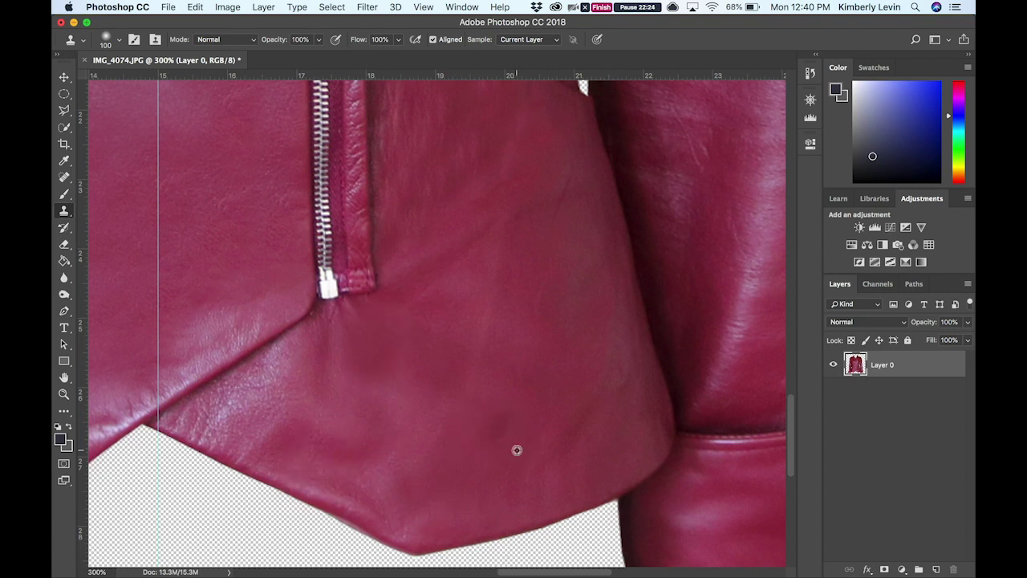
scroll(338, 332, up, 1)
scroll(339, 332, up, 5)
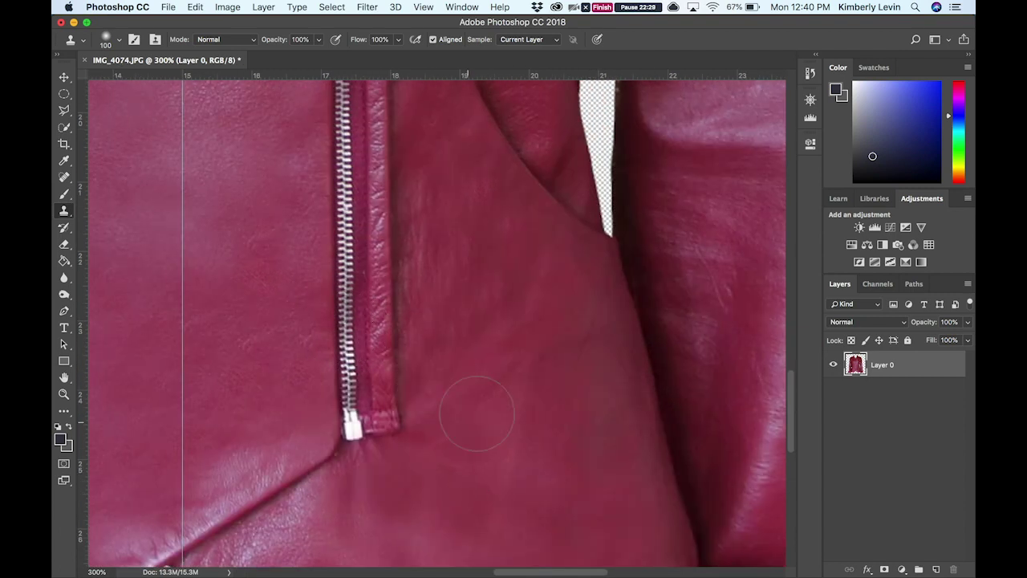
scroll(371, 471, left, 3)
scroll(372, 470, down, 2)
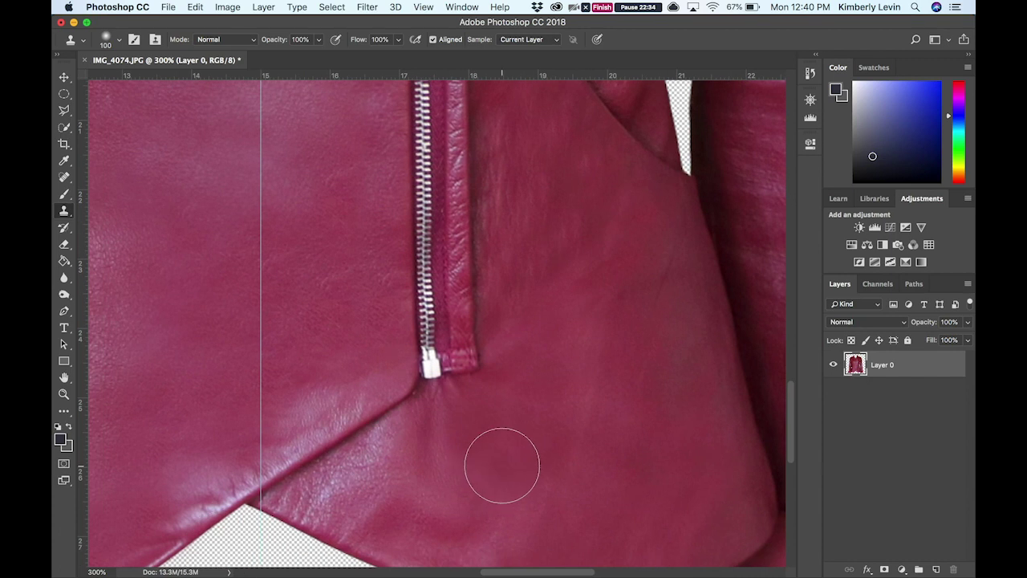
scroll(236, 466, right, 10)
scroll(236, 465, down, 2)
scroll(245, 482, down, 2)
scroll(244, 481, left, 1)
- Shrink the clone brush and smooth the upper edge of the sleeve cuff
key(bracketleft)
key(bracketleft)
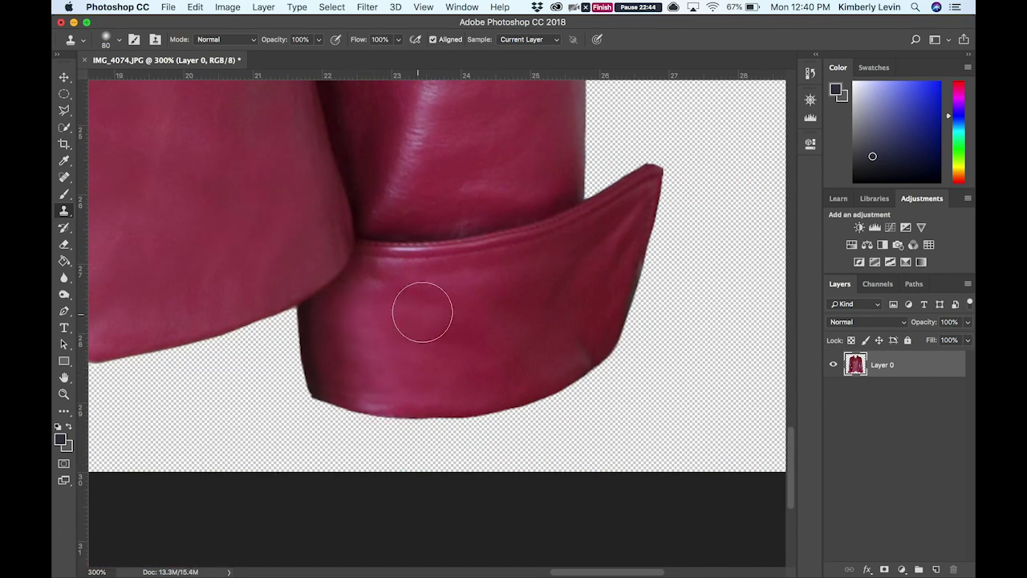
scroll(465, 329, up, 1)
scroll(504, 400, up, 1)
key(bracketleft)
key(bracketleft)
drag(594, 349, 620, 297)
- Clone over the shiny highlight along the upper sleeve edge
key(bracketright)
key(bracketright)
key(bracketright)
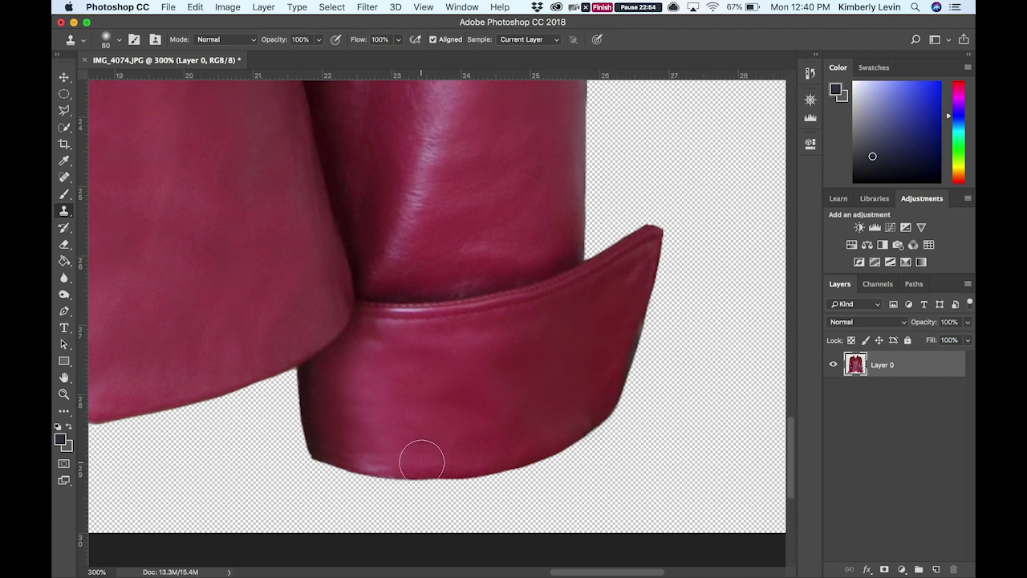
scroll(420, 461, up, 5)
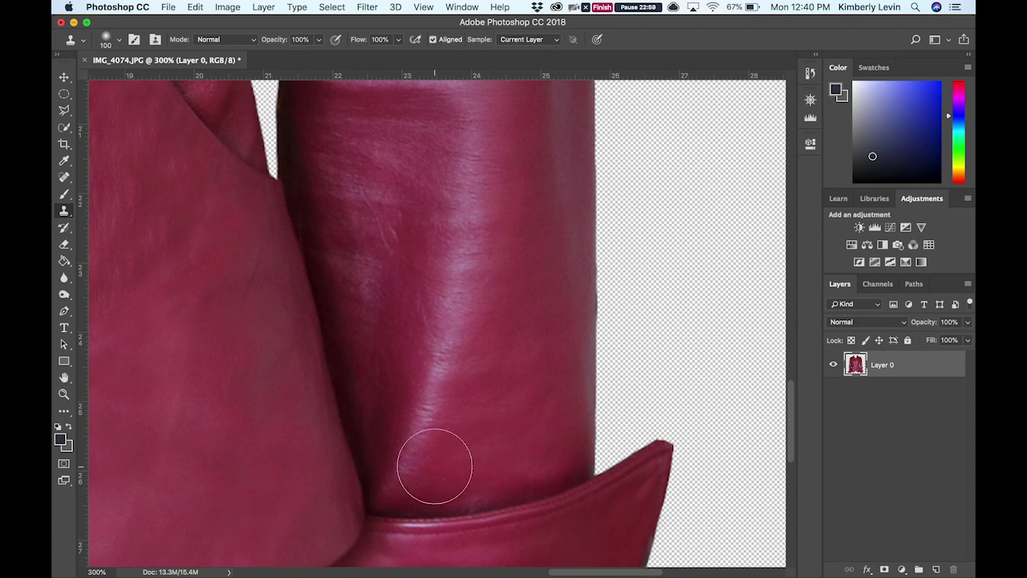
scroll(434, 465, up, 5)
scroll(435, 465, up, 7)
scroll(434, 466, up, 8)
key(bracketleft)
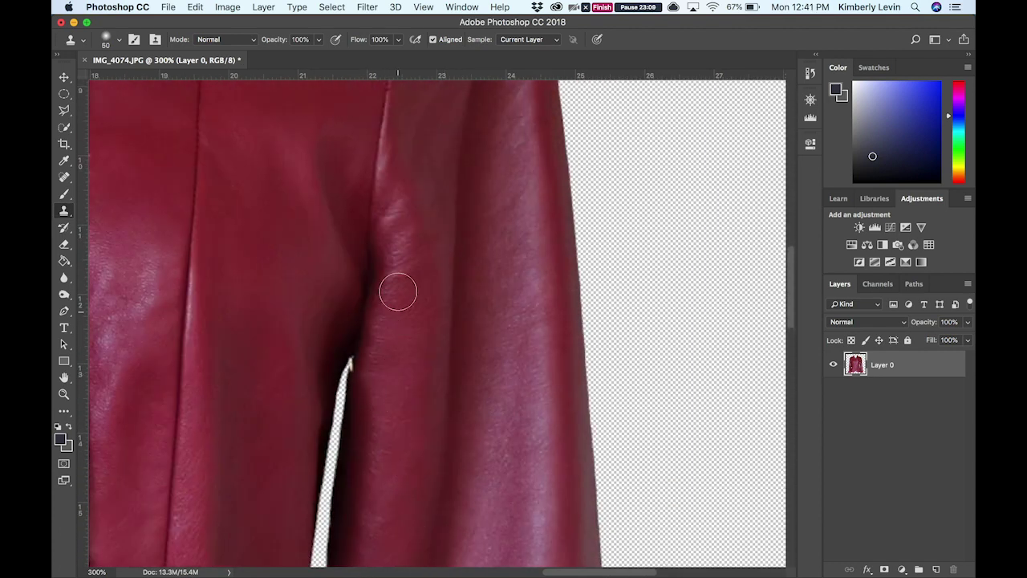
scroll(367, 399, up, 6)
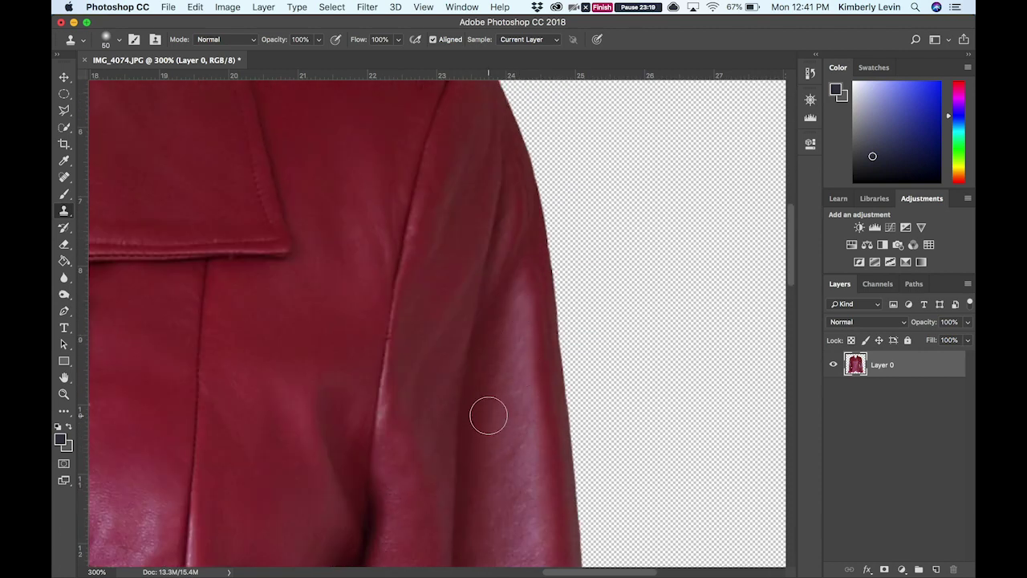
scroll(500, 367, down, 10)
scroll(500, 370, up, 4)
scroll(500, 367, up, 6)
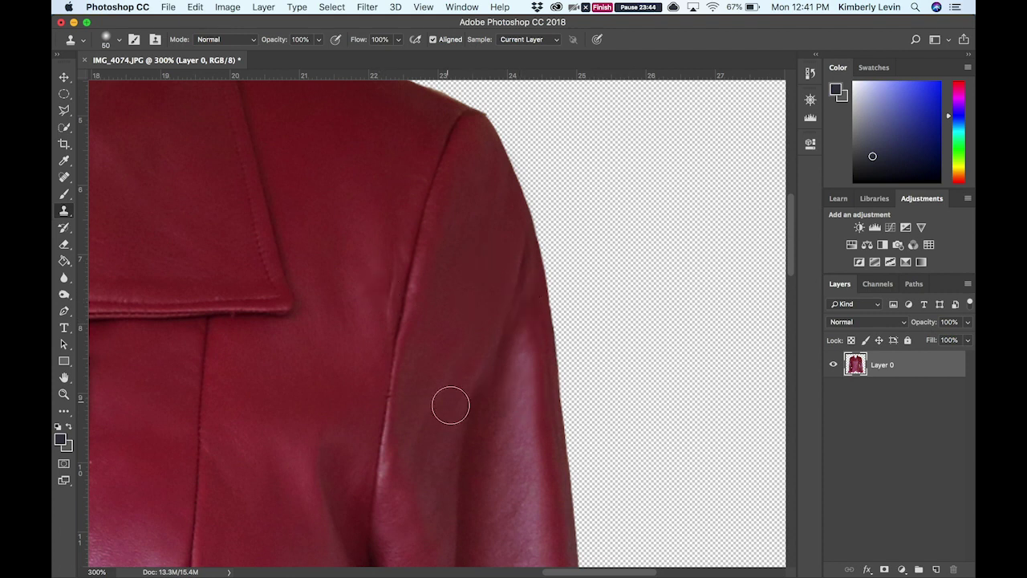
drag(503, 385, 511, 289)
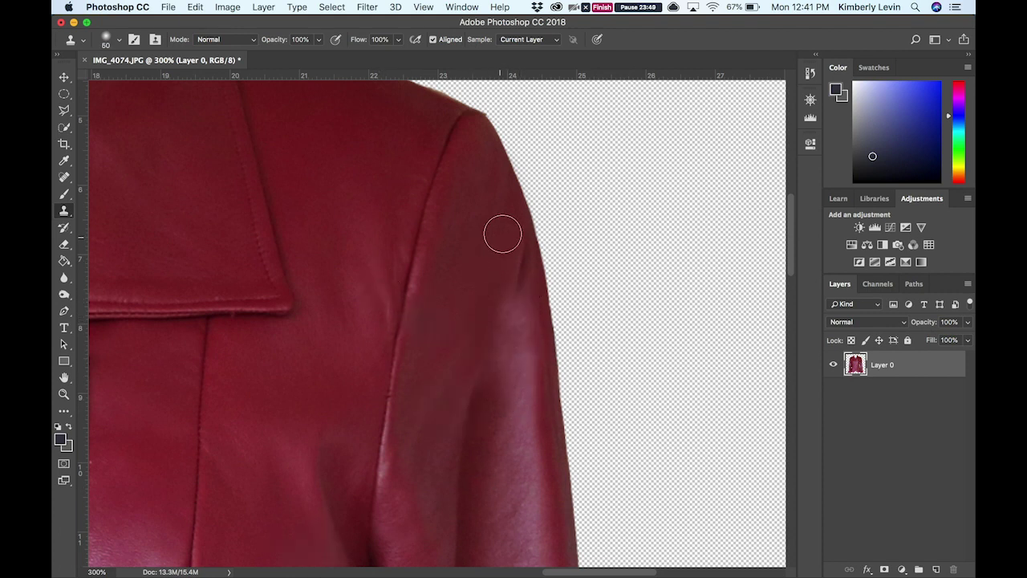
scroll(414, 387, down, 5)
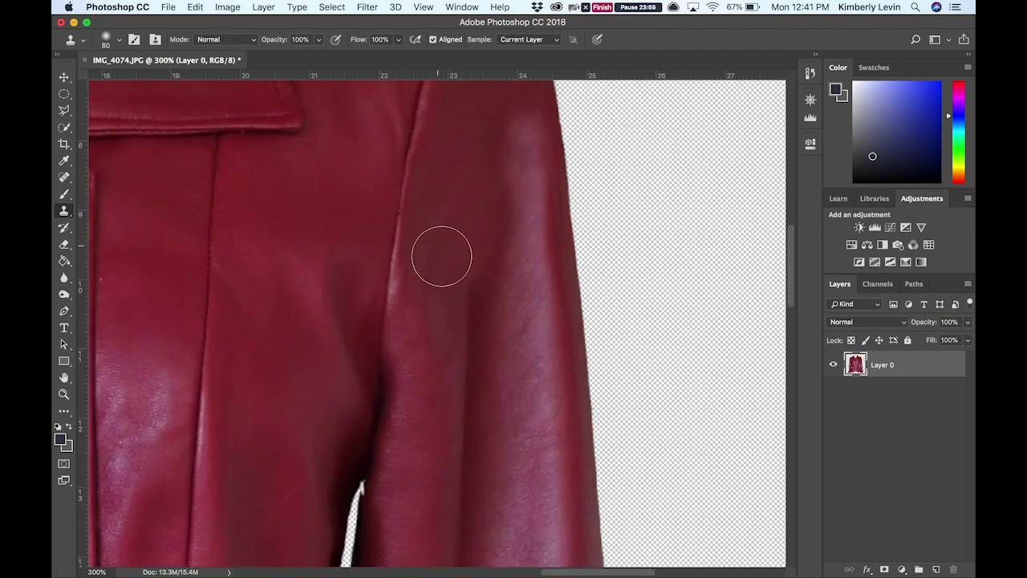
click(252, 244)
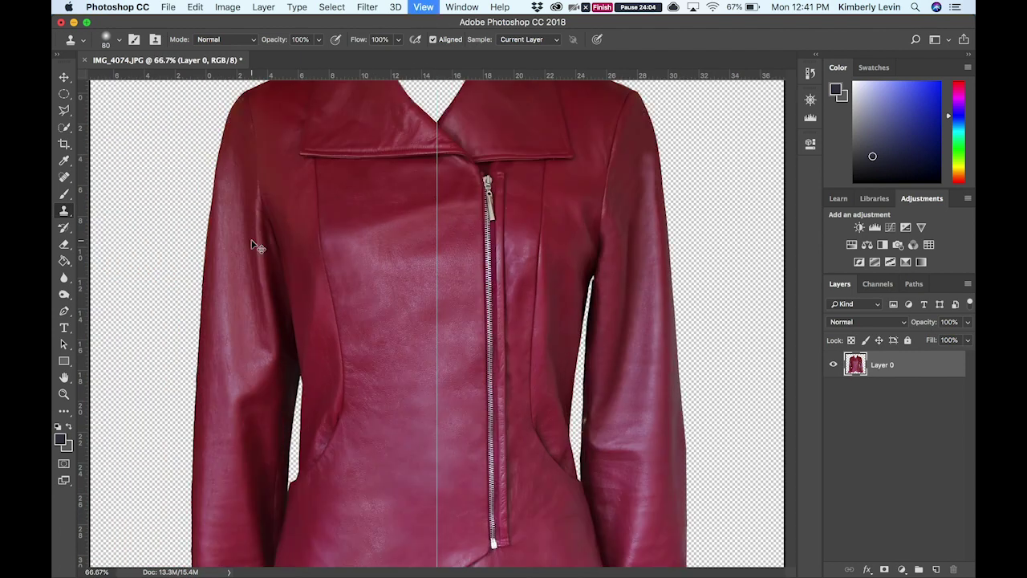
- With a smaller brush, sample clean collar leather and stamp it over the collar edge
scroll(252, 240, up, 3)
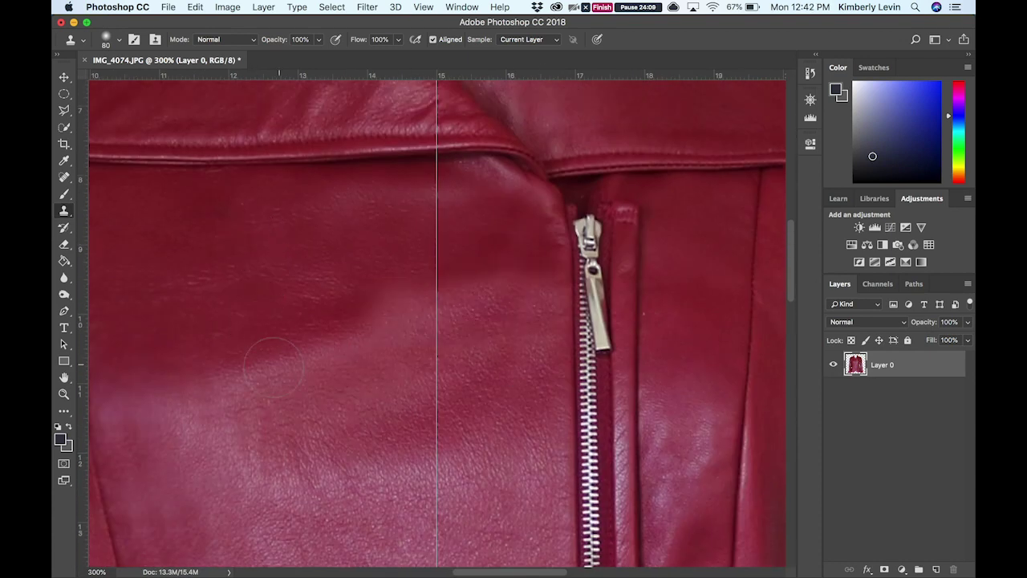
click(180, 394)
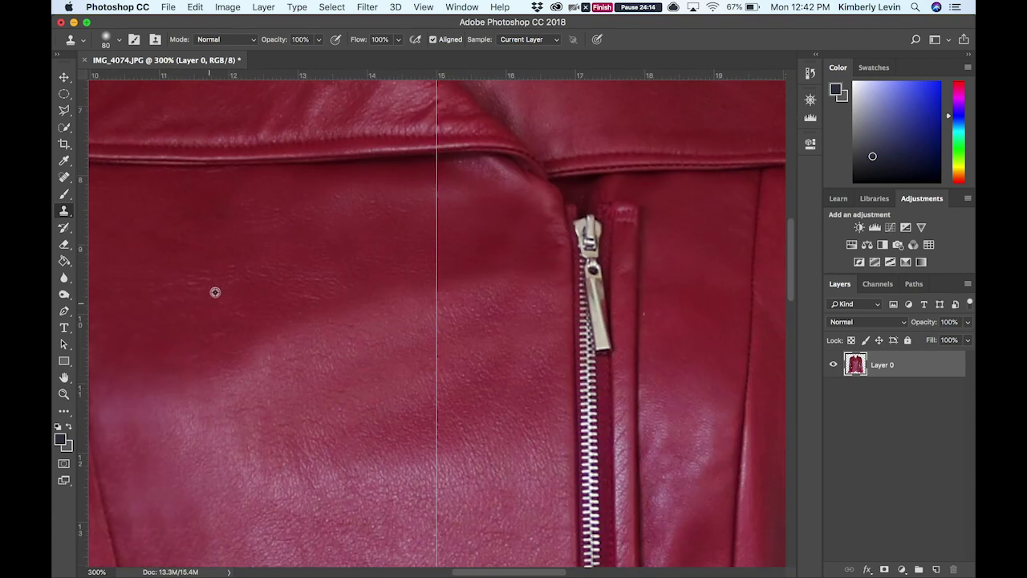
scroll(218, 283, up, 4)
scroll(345, 317, right, 2)
key(bracketleft)
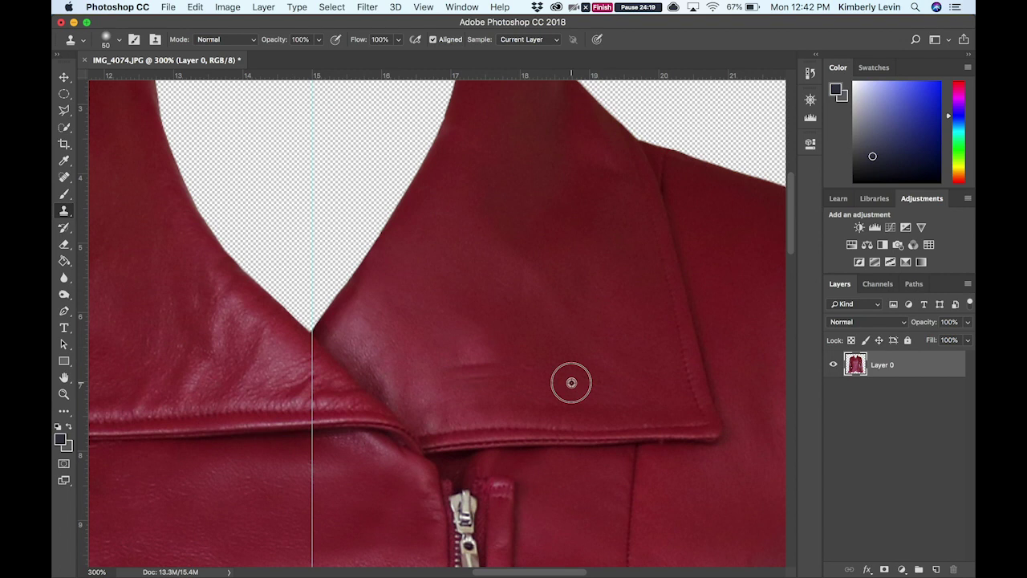
scroll(324, 273, up, 2)
scroll(323, 273, right, 1)
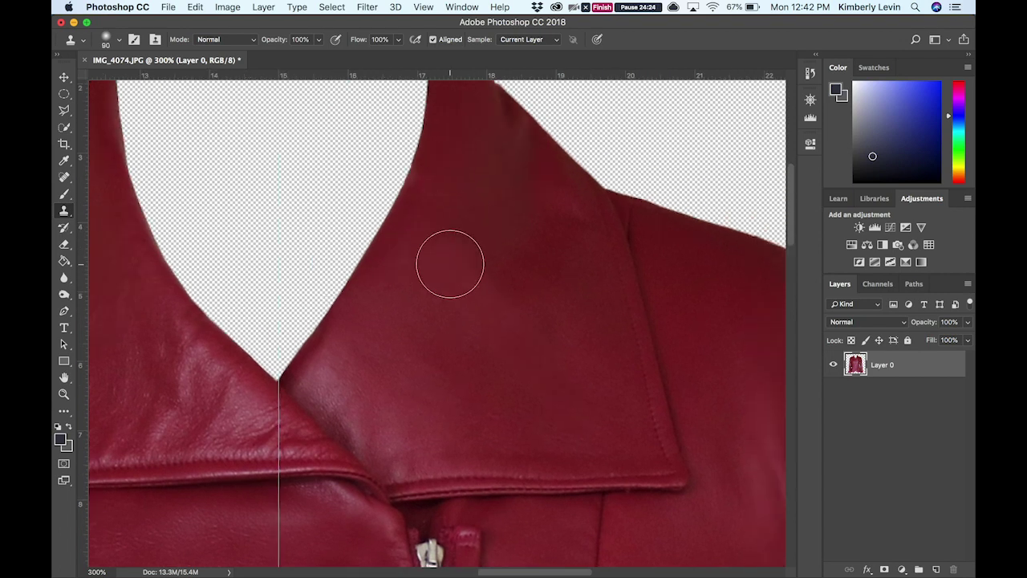
key(bracketleft)
key(bracketleft)
key(bracketleft)
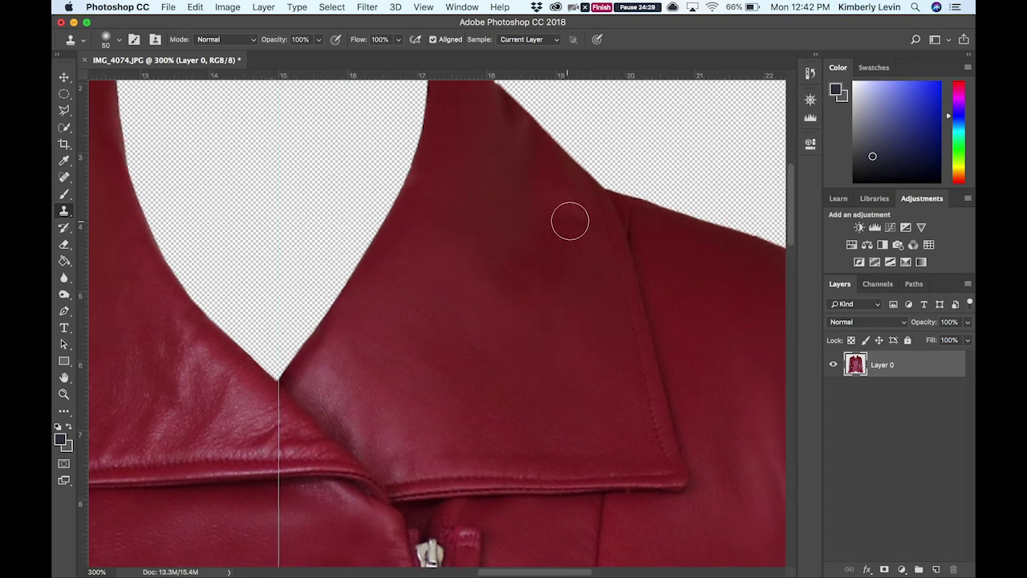
scroll(467, 255, up, 4)
scroll(467, 256, left, 1)
scroll(440, 337, down, 4)
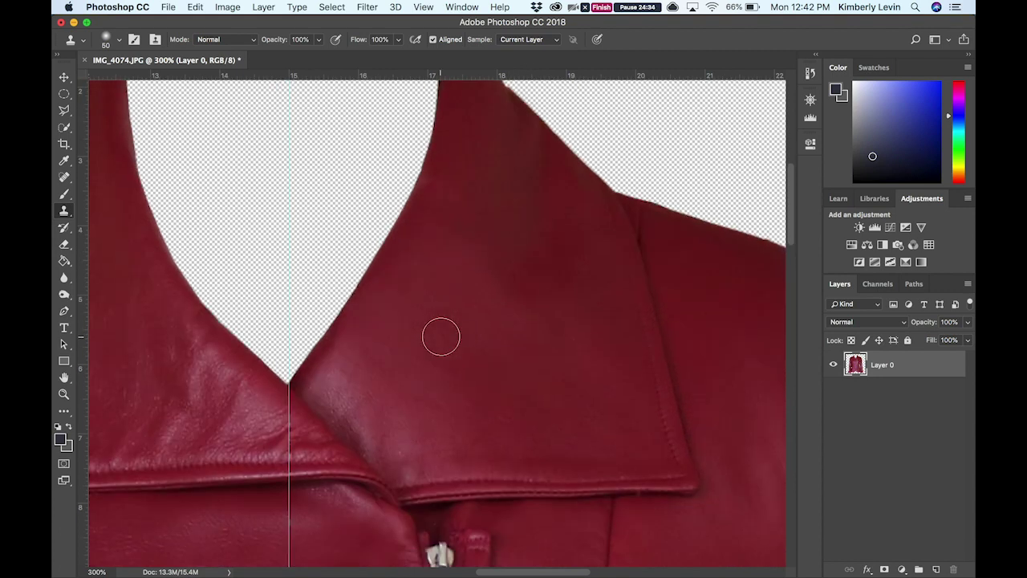
scroll(425, 345, left, 5)
scroll(325, 360, left, 1)
key(bracketright)
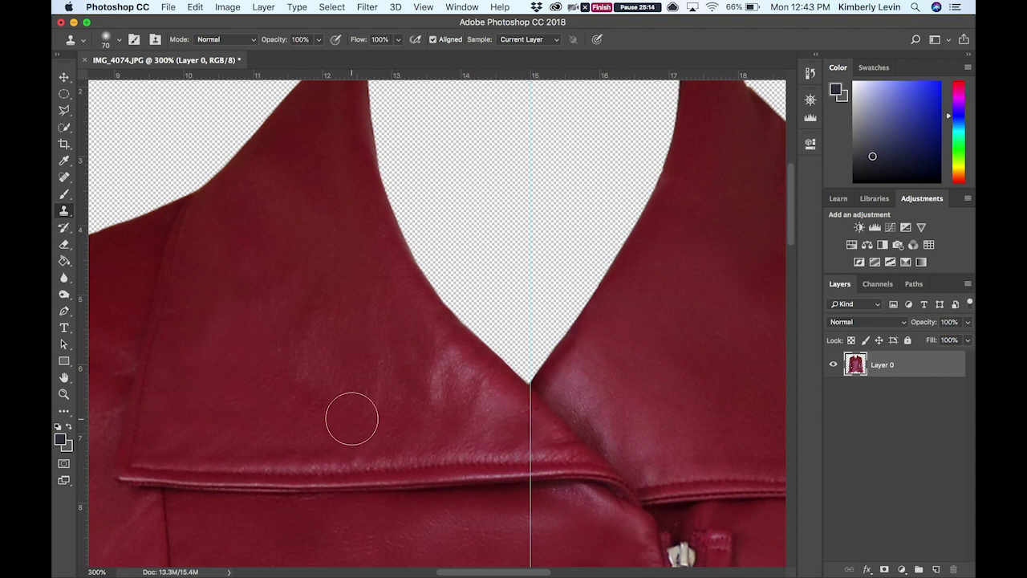
alt+click(421, 328)
click(448, 361)
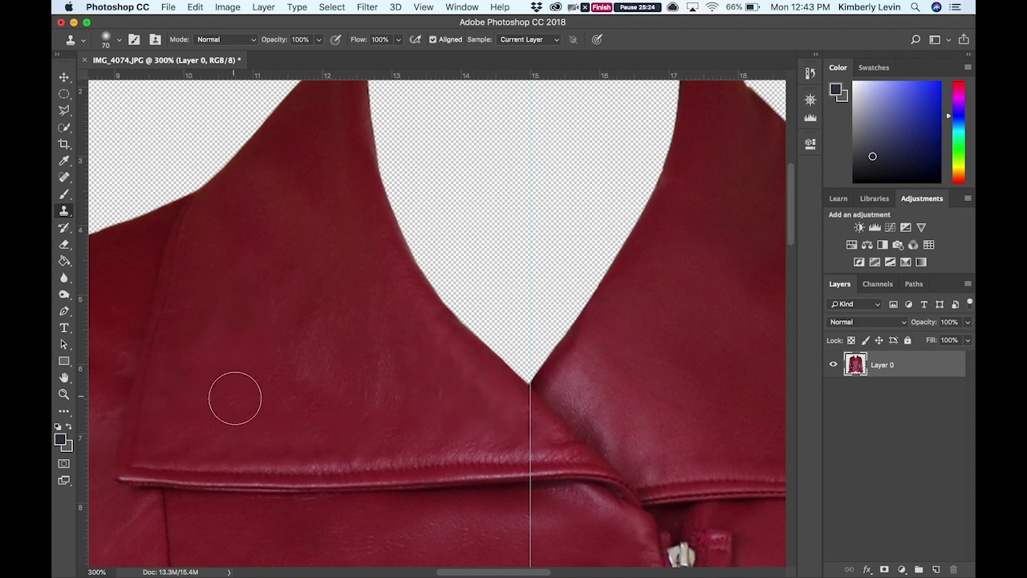
- Sample clean shoulder leather and clone it down the upper left front
scroll(144, 343, down, 3)
scroll(144, 343, down, 2)
scroll(199, 404, up, 5)
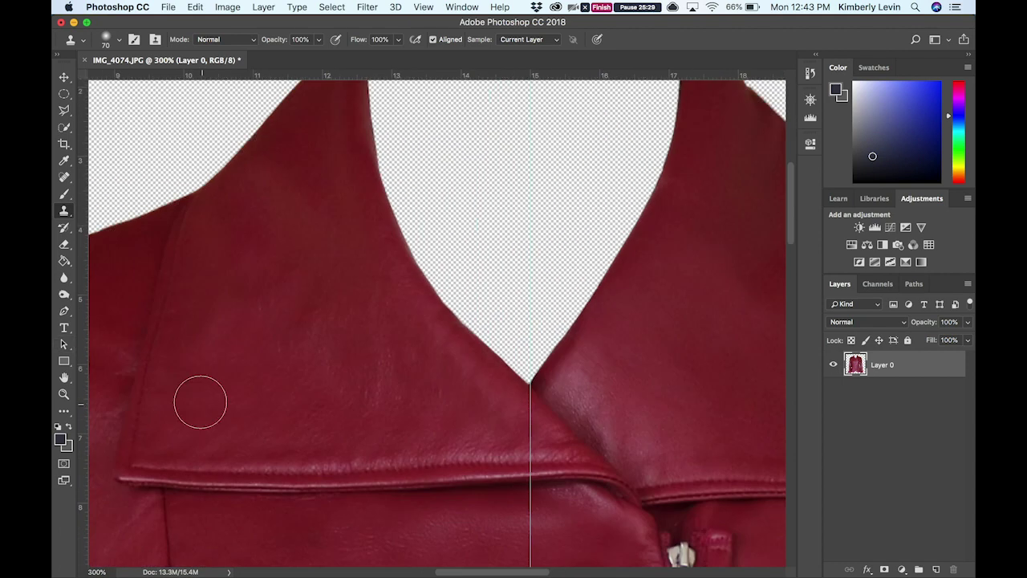
scroll(256, 295, left, 3)
alt+click(256, 294)
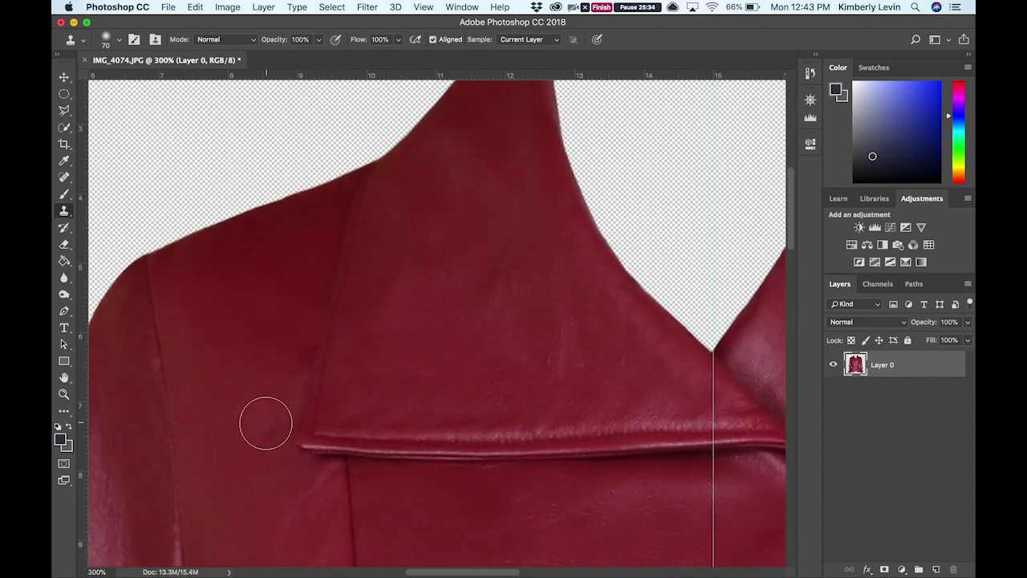
scroll(120, 494, down, 3)
scroll(297, 474, up, 3)
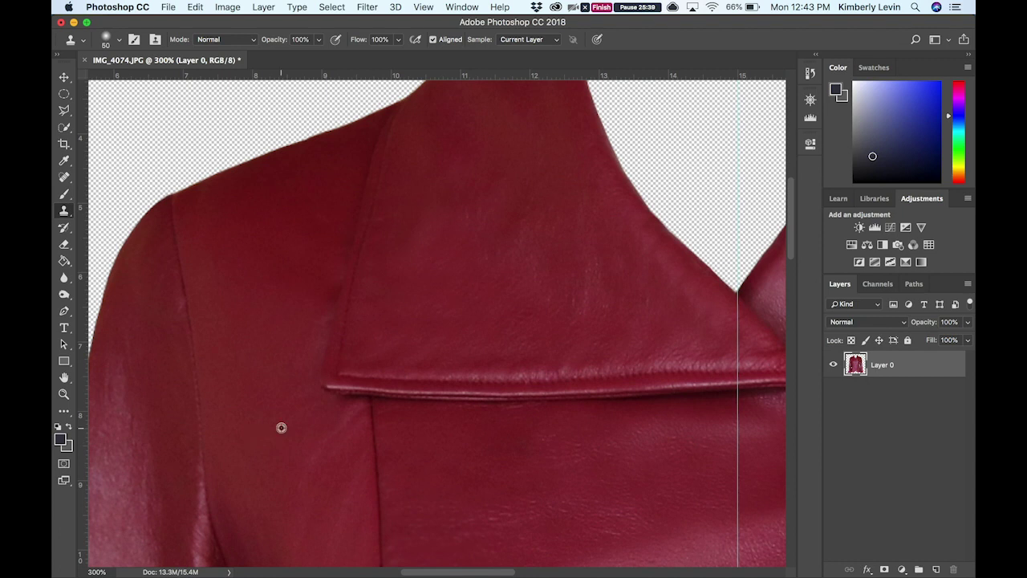
scroll(300, 477, down, 3)
scroll(286, 497, down, 1)
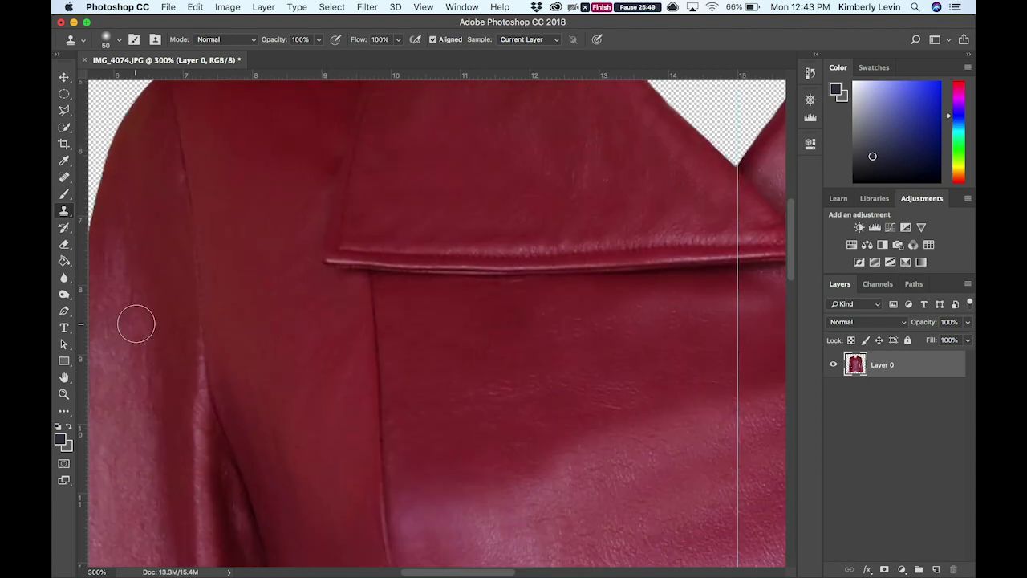
drag(302, 333, 301, 353)
- Clone clean leather over the cuff's grey smudge and lower-left edge
scroll(245, 335, left, 5)
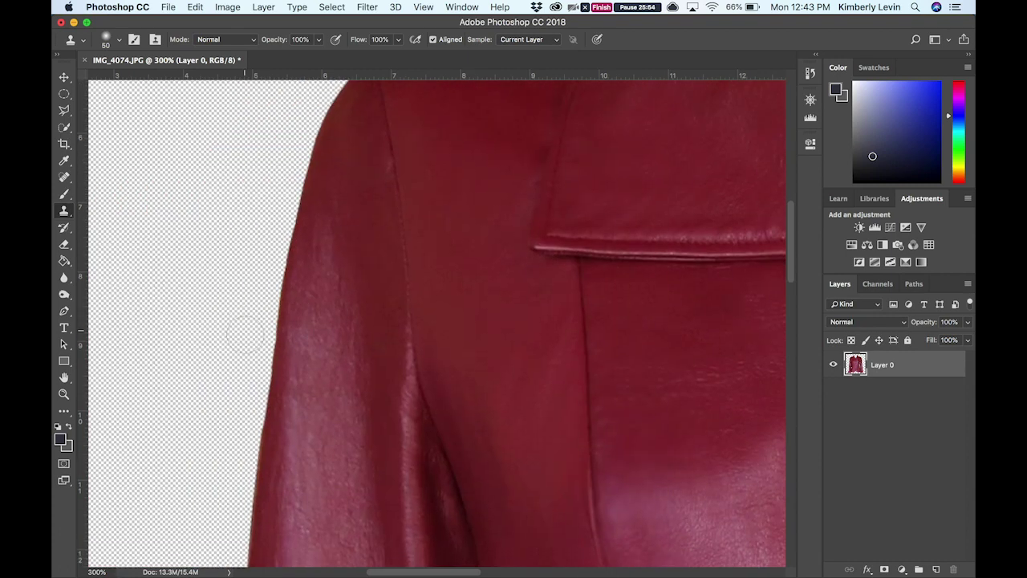
scroll(265, 345, down, 5)
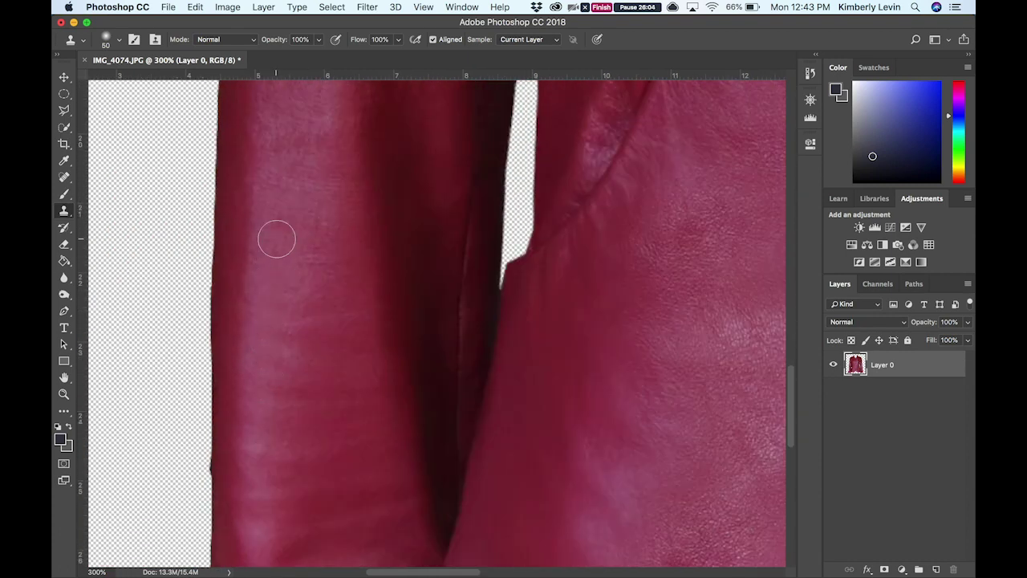
scroll(256, 377, down, 10)
drag(398, 386, 401, 420)
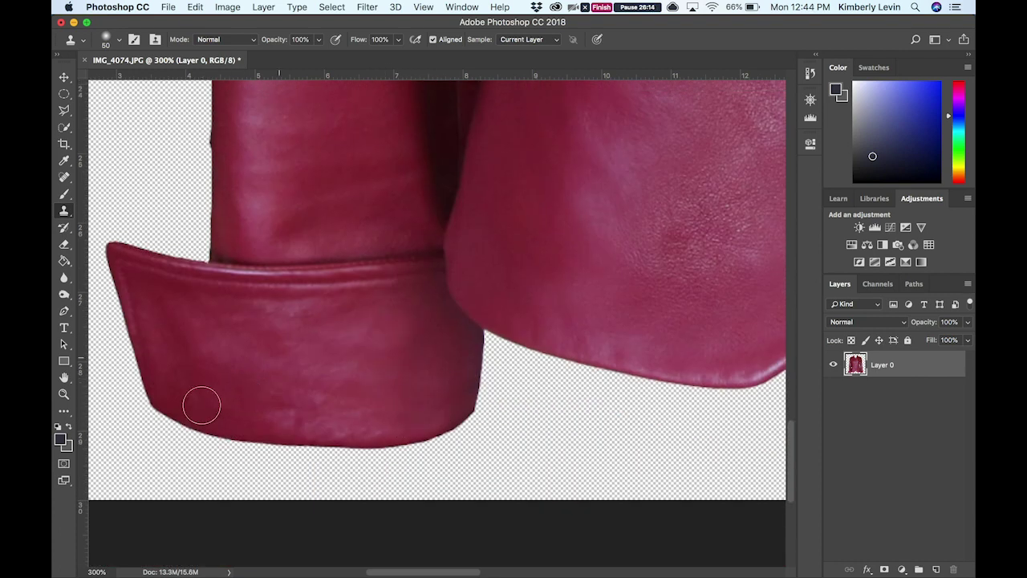
drag(150, 405, 158, 425)
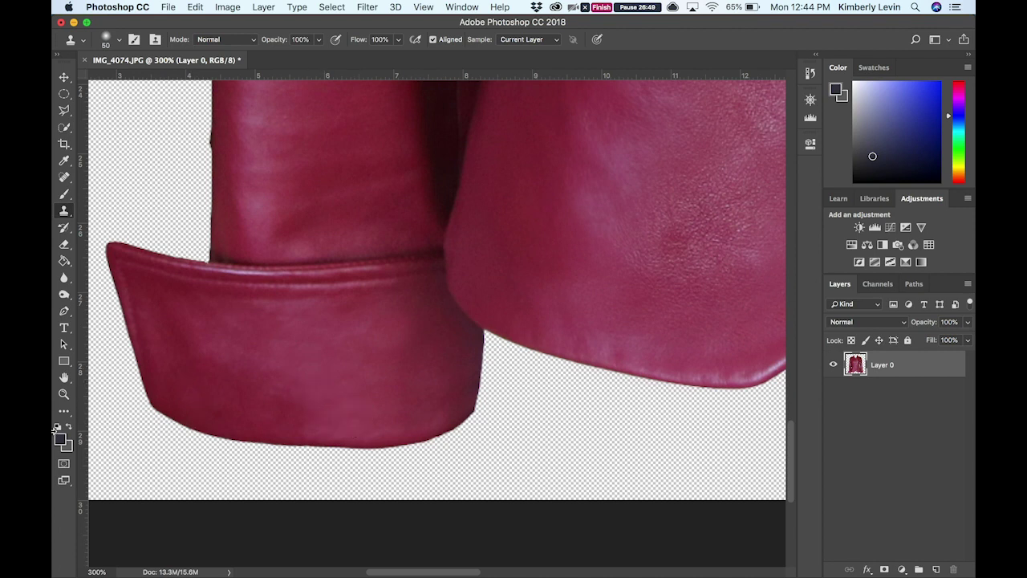
click(157, 413)
scroll(233, 385, up, 2)
drag(171, 341, 254, 339)
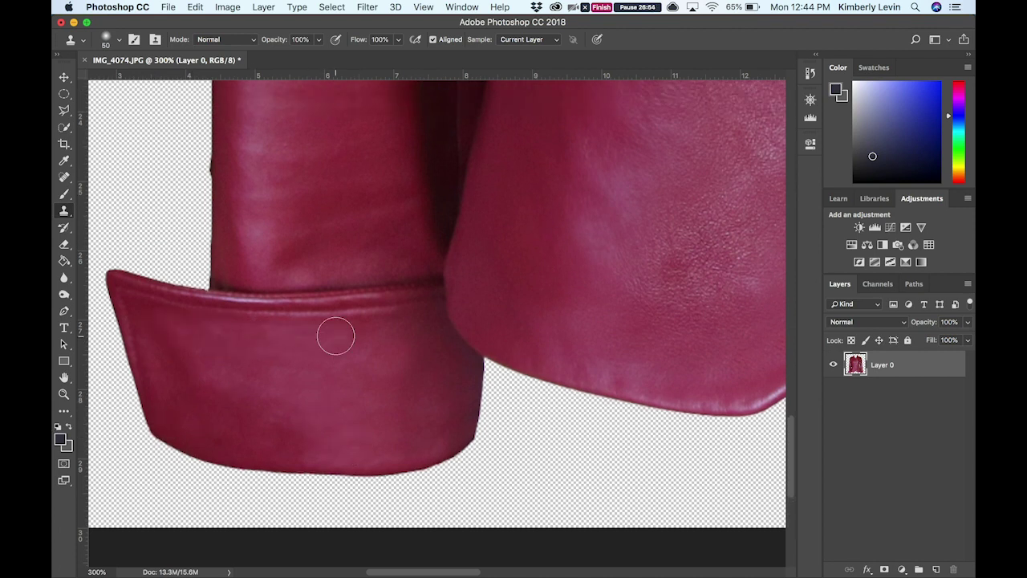
- Resize the clone brush and retouch the jacket's lower hem edge
scroll(283, 380, up, 5)
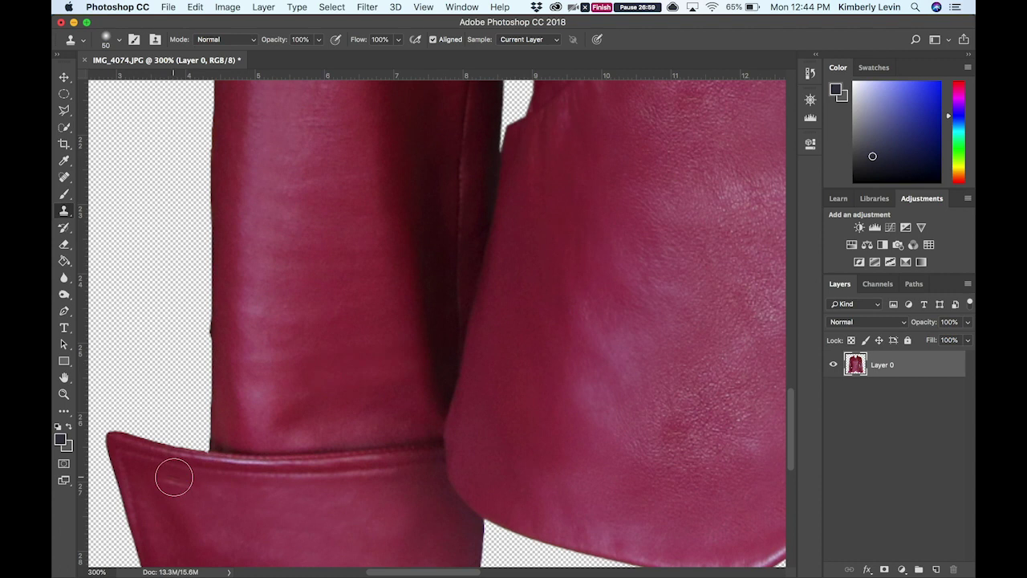
scroll(174, 478, right, 5)
scroll(174, 478, up, 1)
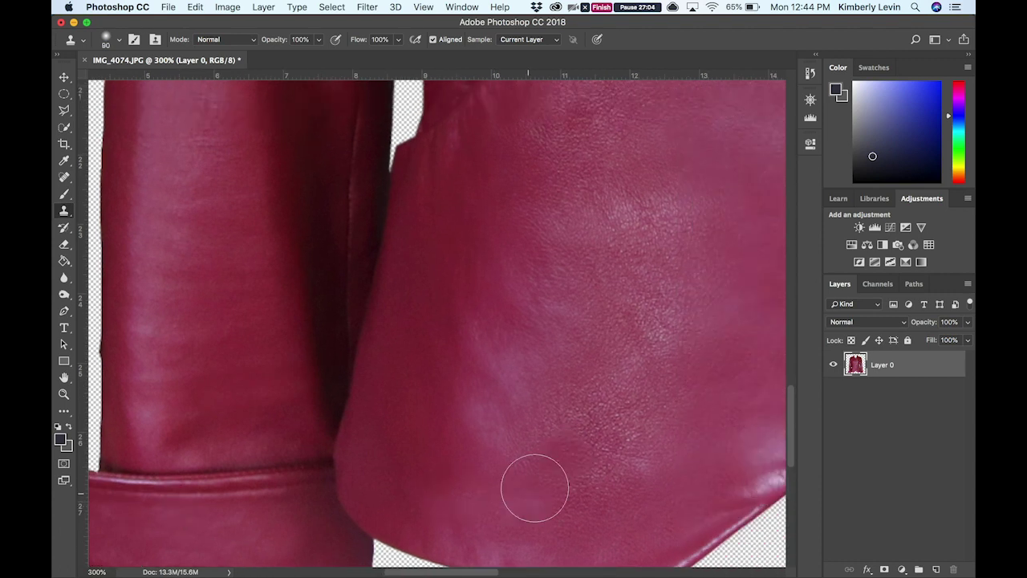
scroll(567, 439, down, 5)
scroll(424, 474, up, 5)
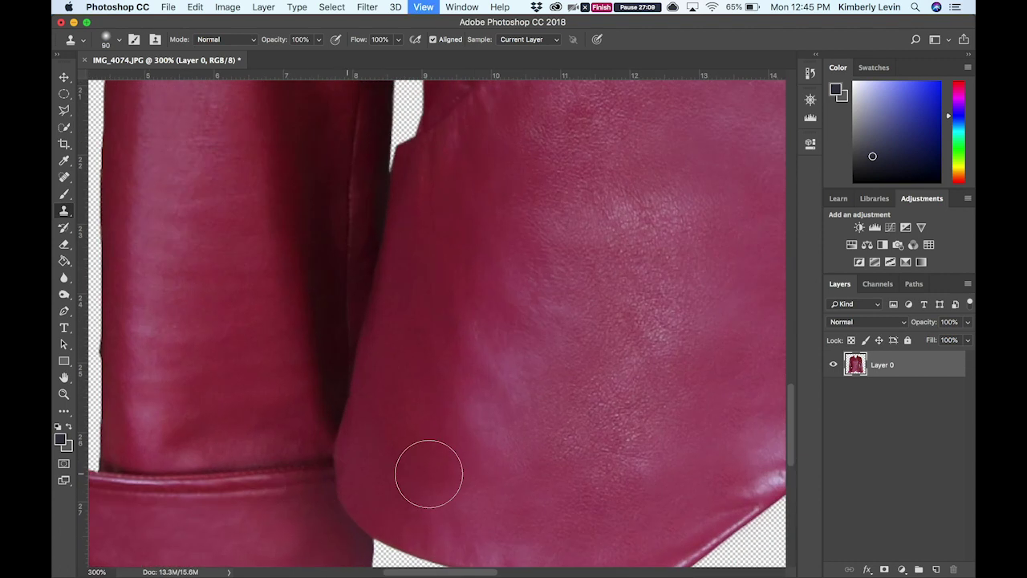
scroll(424, 474, right, 5)
scroll(425, 474, down, 2)
key(bracketleft)
key(bracketleft)
scroll(634, 369, right, 5)
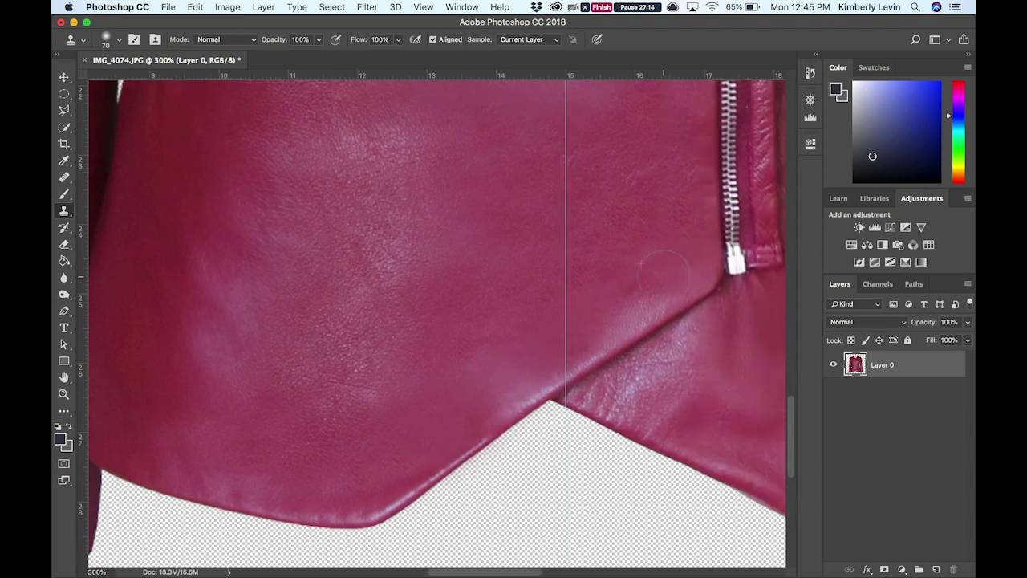
scroll(437, 385, right, 7)
key(bracketright)
key(bracketright)
key(bracketright)
drag(613, 483, 587, 418)
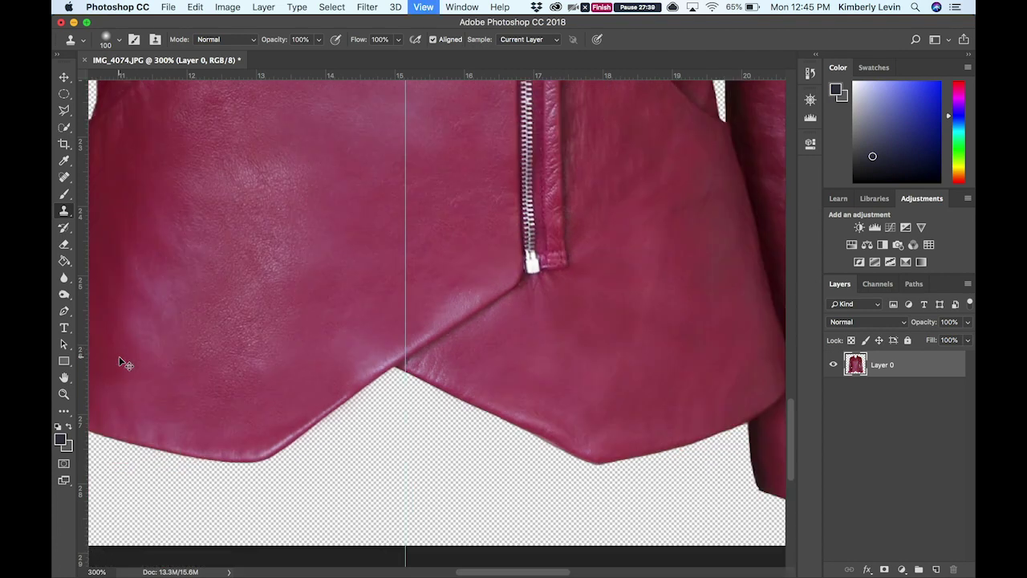
- Clone leather beside the zipper, undo the stray patch, and shrink the brush
key(ctrl+minus)
key(ctrl+minus)
key(ctrl+plus)
key(ctrl+plus)
scroll(246, 383, up, 5)
scroll(243, 377, right, 3)
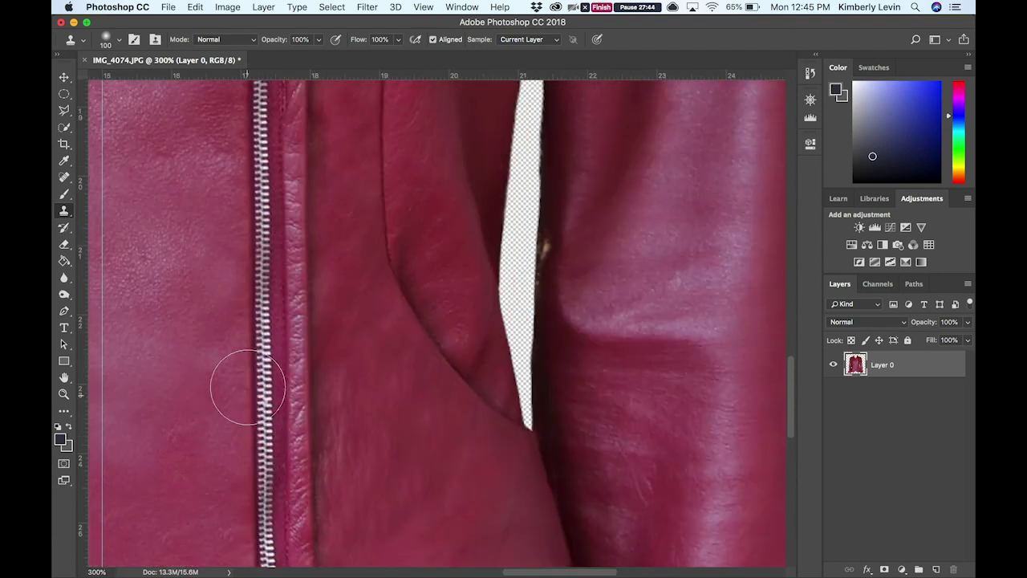
drag(401, 420, 416, 354)
key(ctrl+z)
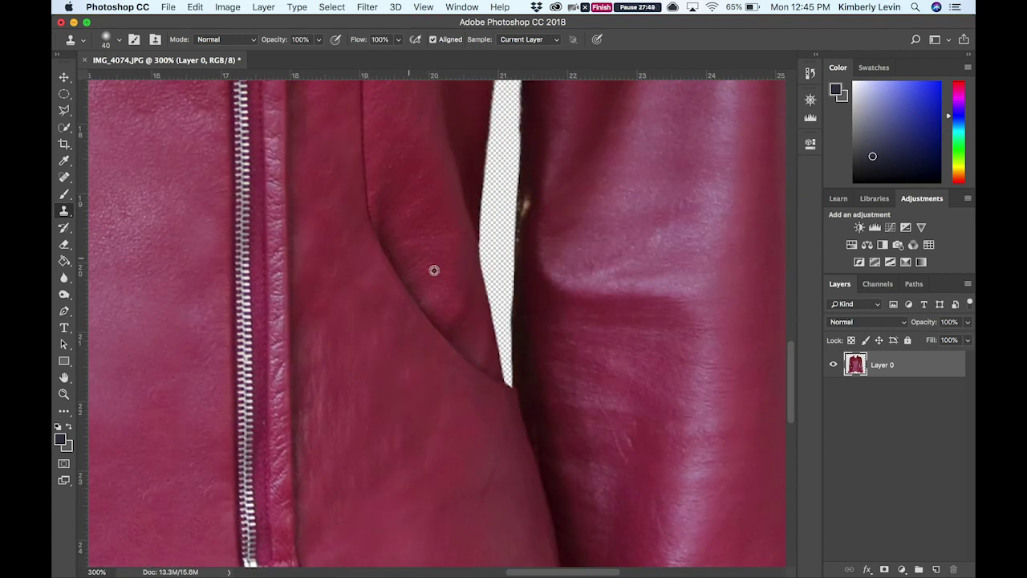
key(bracketleft)
key(bracketleft)
key(bracketleft)
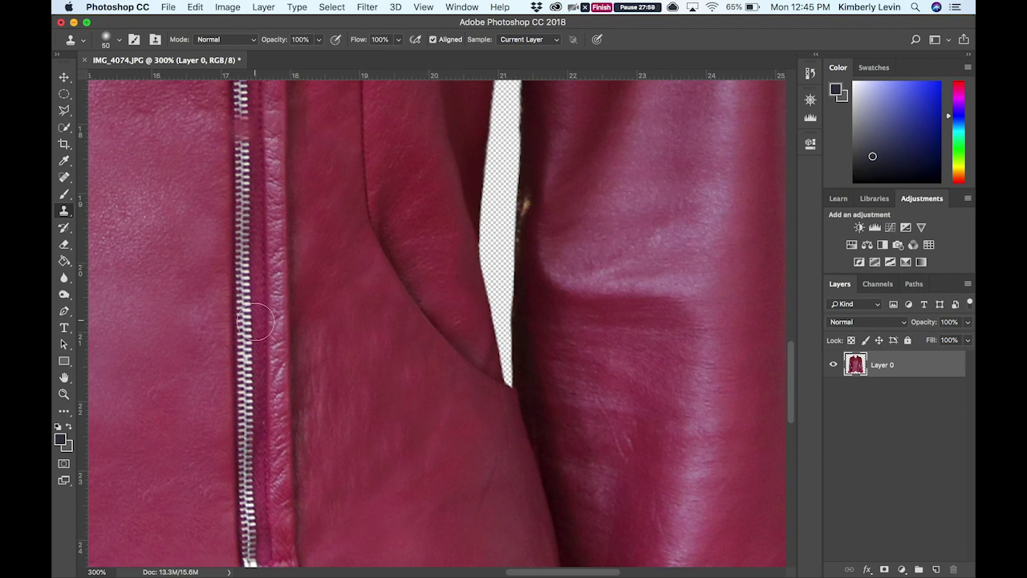
- Fit the whole jacket in the window, then zoom in on its front
scroll(252, 316, left, 5)
scroll(255, 322, left, 5)
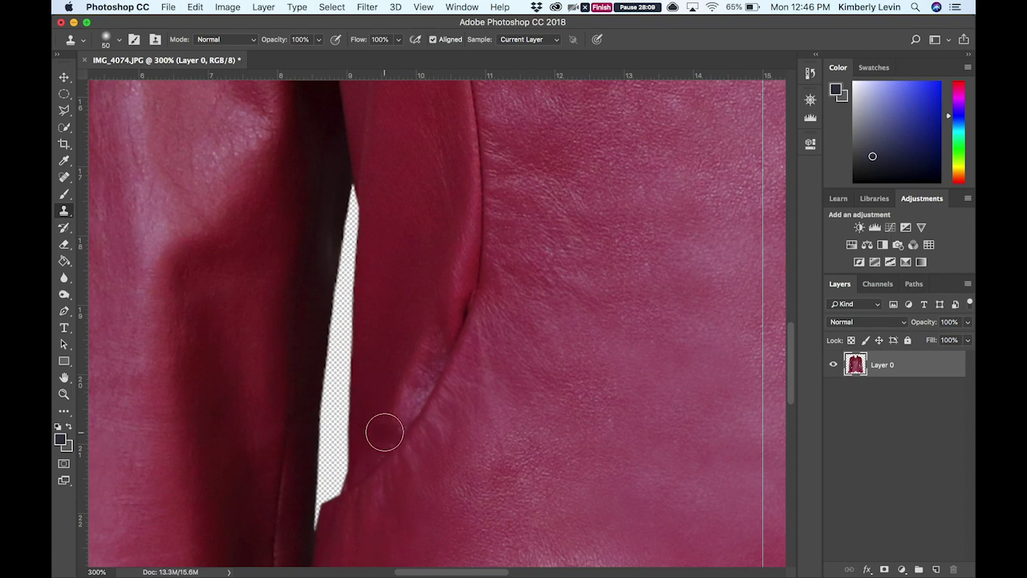
scroll(393, 241, up, 3)
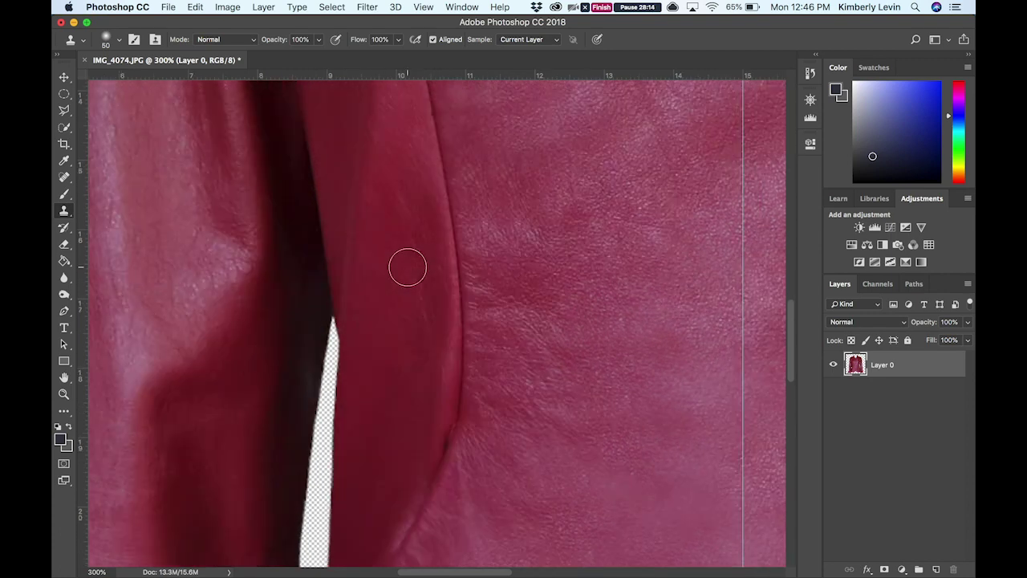
scroll(345, 321, up, 2)
scroll(353, 357, right, 1)
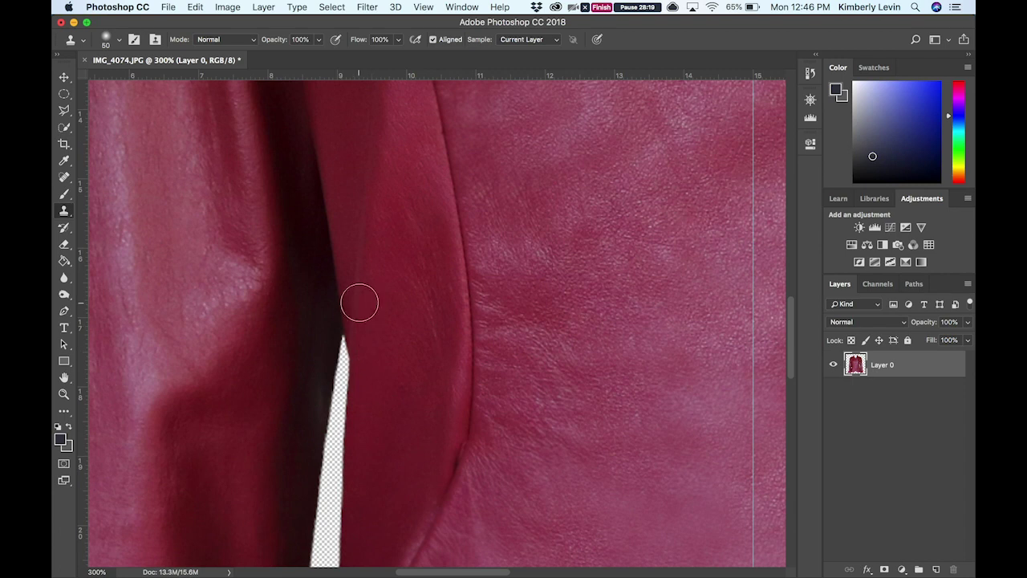
scroll(378, 156, up, 5)
key(super+minus)
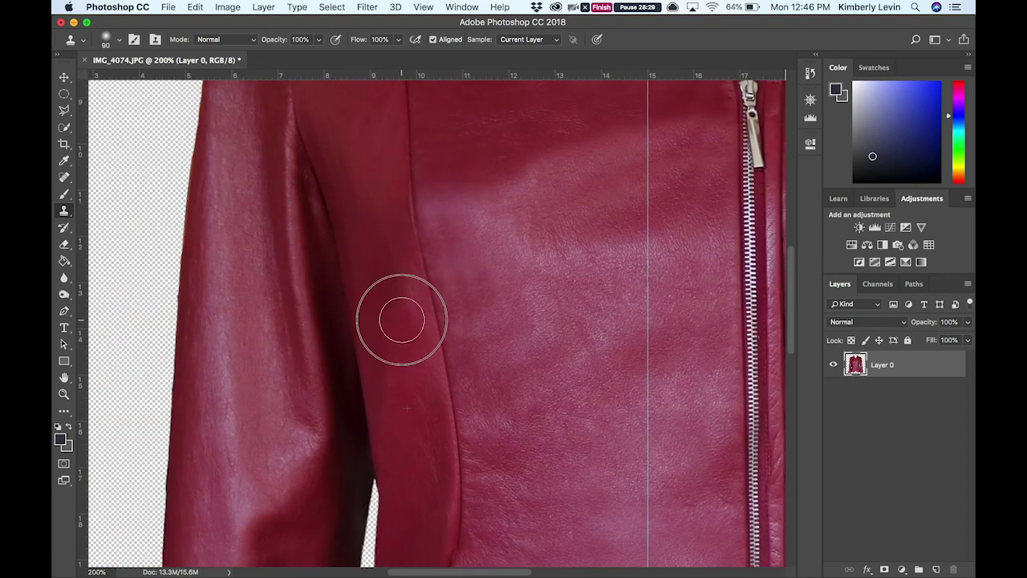
key(super+0)
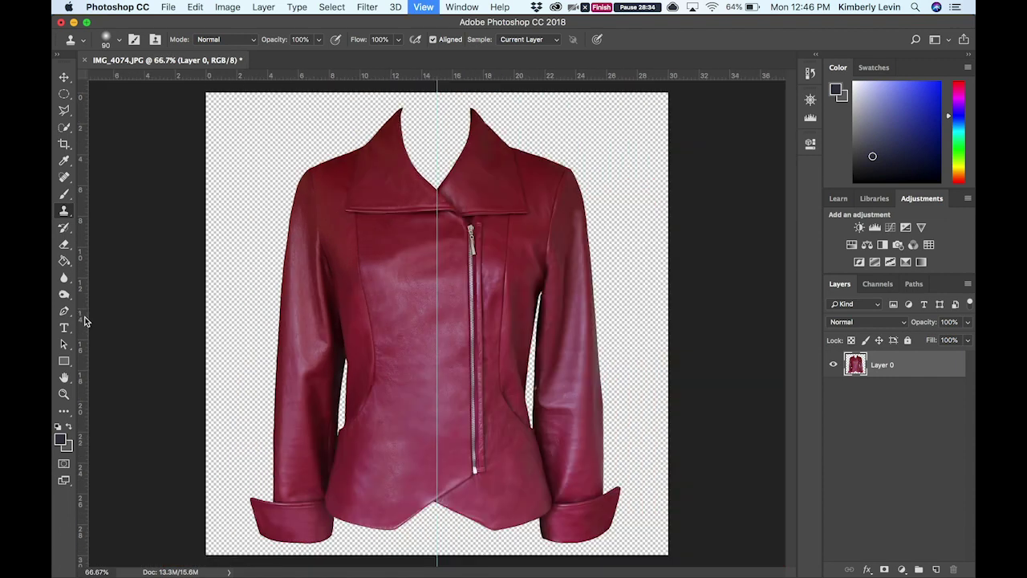
key(super+plus)
key(super+plus)
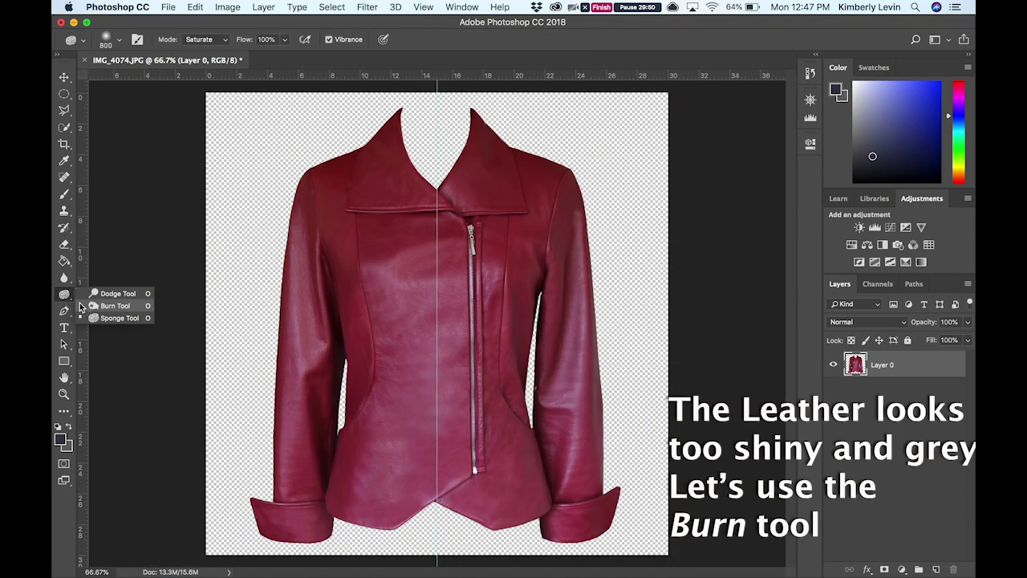
- Switch to the Burn Tool at 9% exposure and size its brush
click(112, 306)
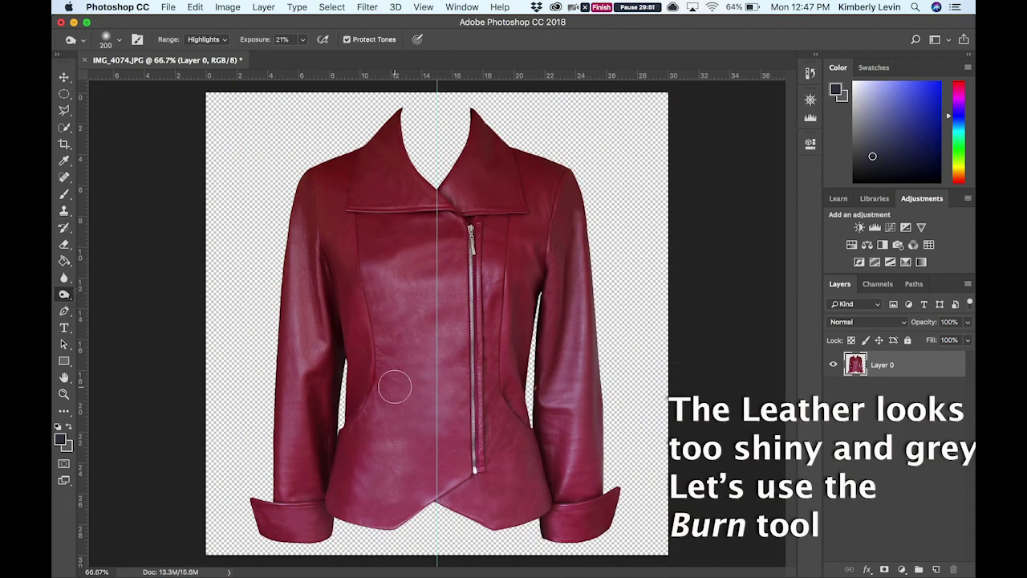
key(bracketright)
key(bracketright)
key(bracketright)
key(bracketright)
key(bracketright)
key(bracketright)
key(bracketright)
key(bracketright)
key(bracketright)
key(bracketleft)
key(bracketleft)
key(bracketleft)
key(bracketleft)
key(bracketleft)
key(bracketleft)
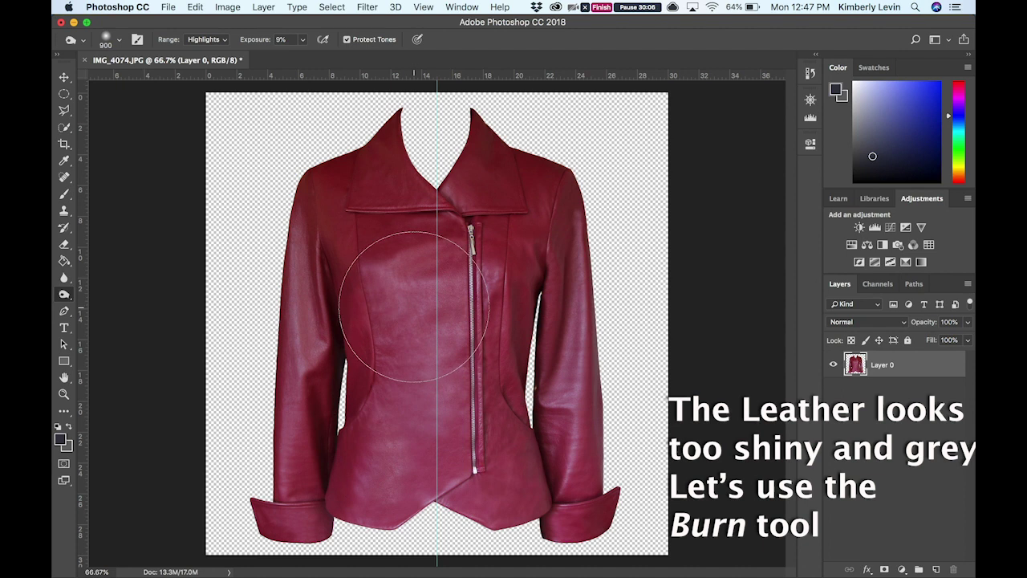
key(bracketright)
key(bracketright)
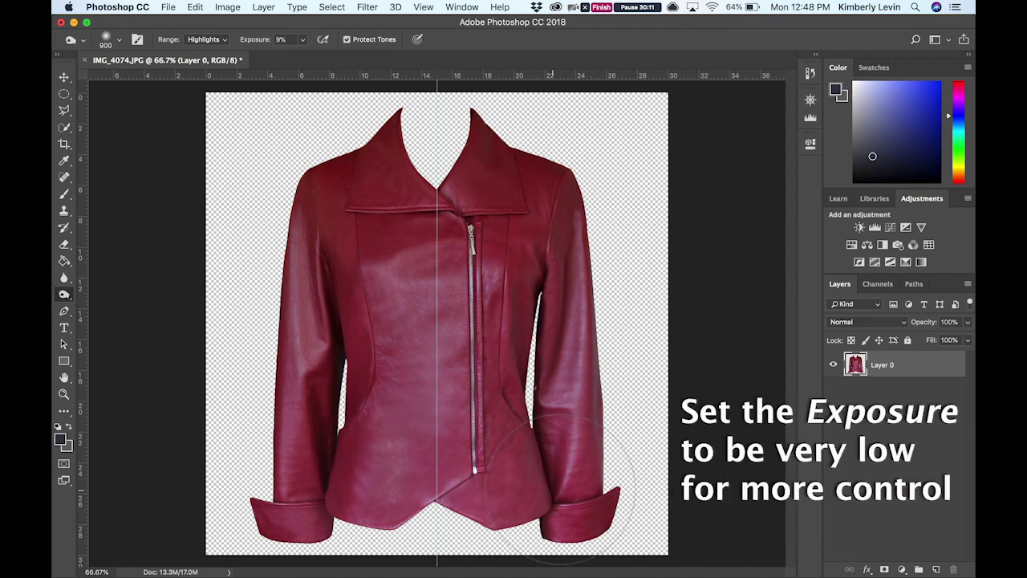
- Burn with Range set to Highlights, then Midtones, then Shadows, adjusting brush size
click(223, 38)
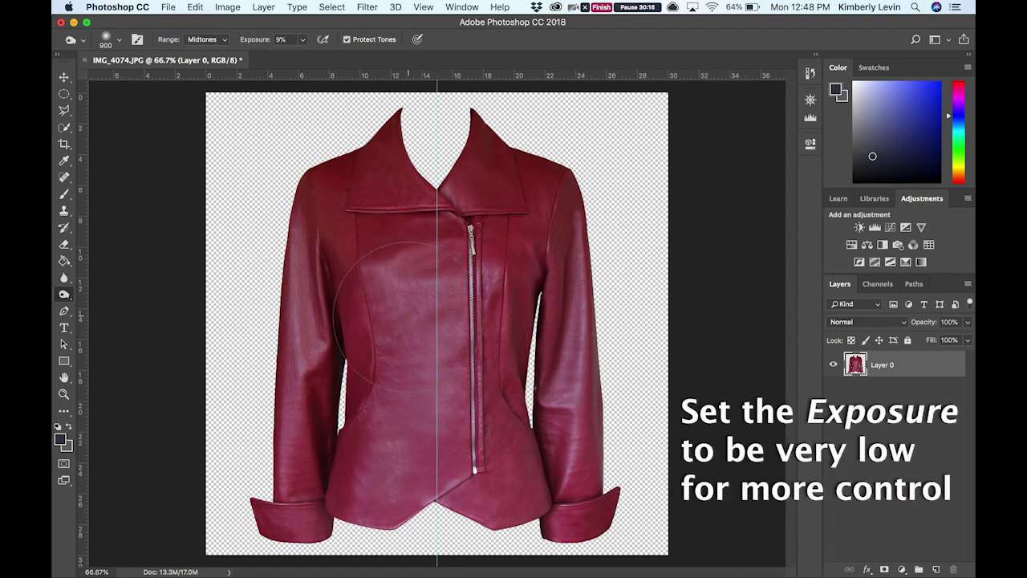
key(bracketright)
key(bracketright)
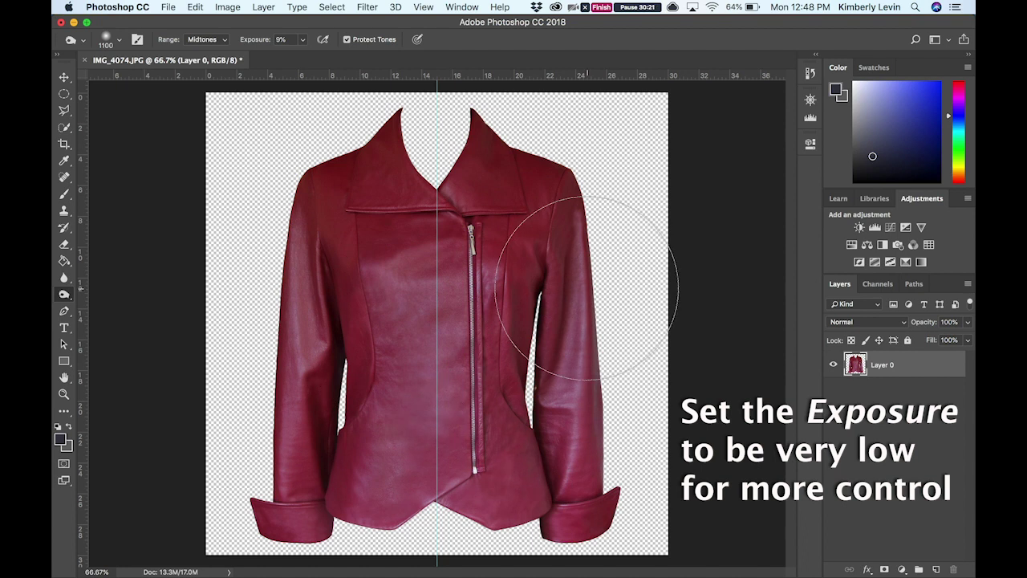
click(207, 39)
click(203, 29)
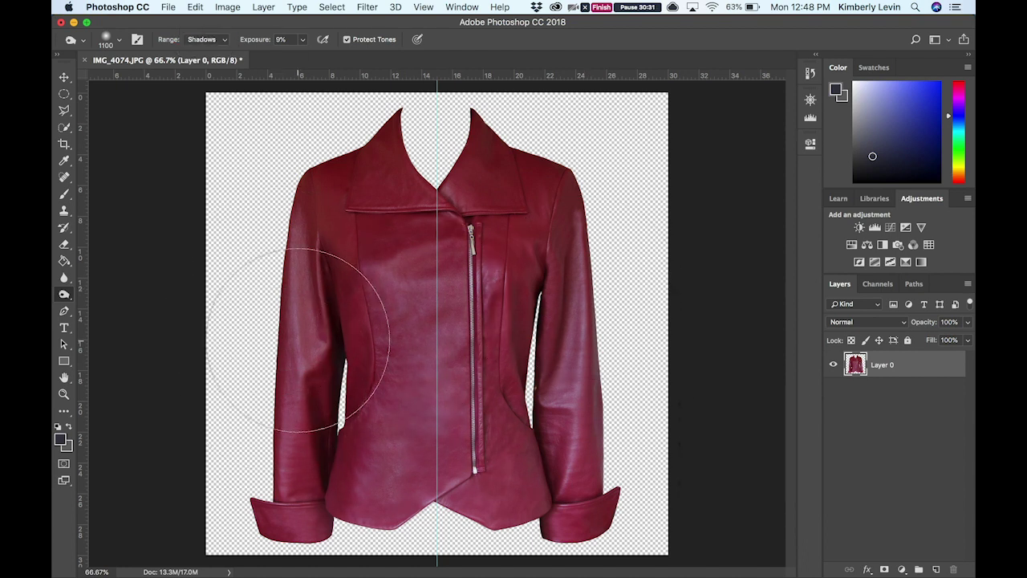
key(bracketleft)
key(bracketleft)
key(bracketleft)
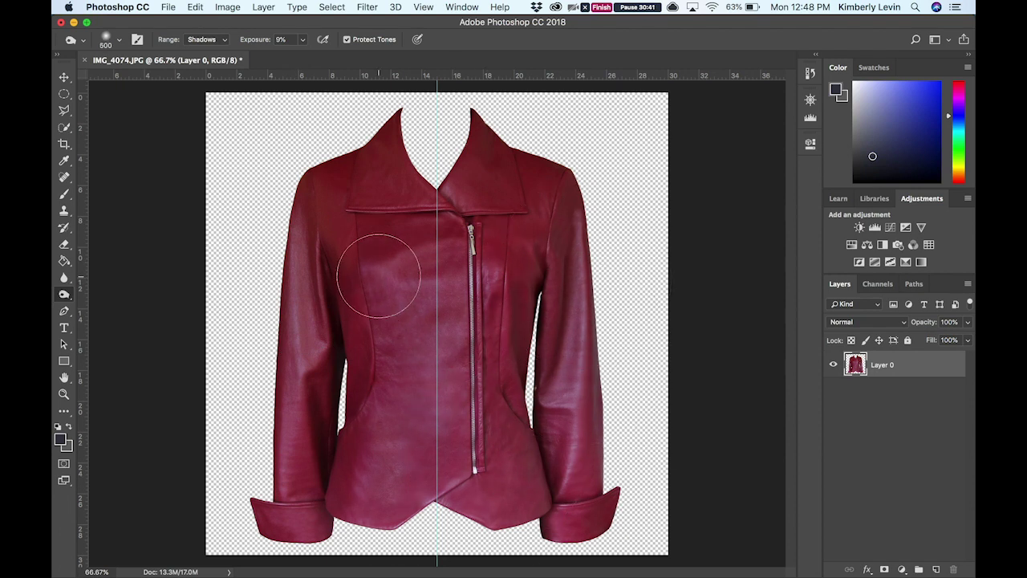
key(bracketright)
key(bracketright)
key(bracketright)
key(bracketright)
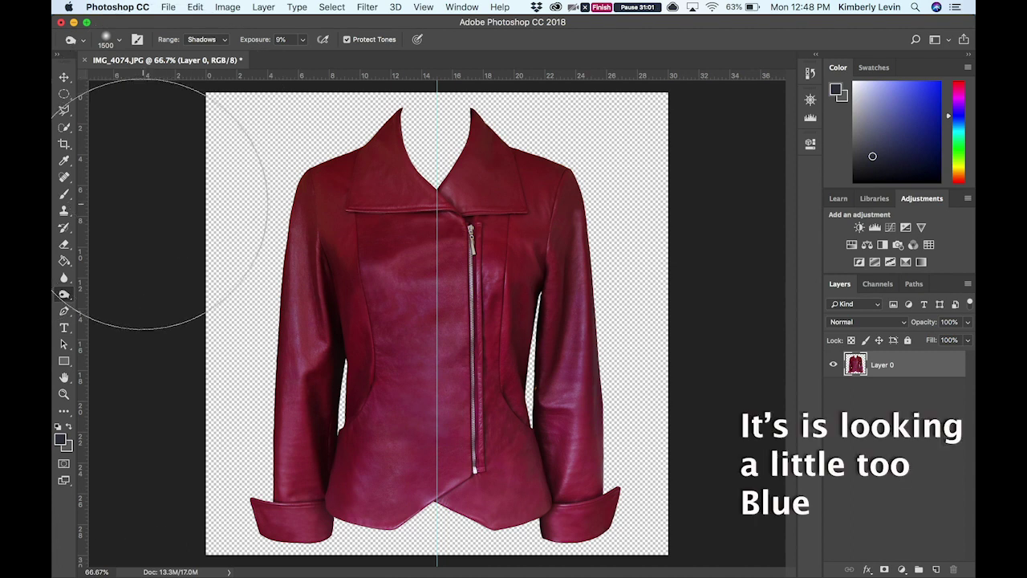
- Apply a midtone Color Balance of +15, -1, -14, then zoom to 100%
click(227, 7)
mouse_move(249, 42)
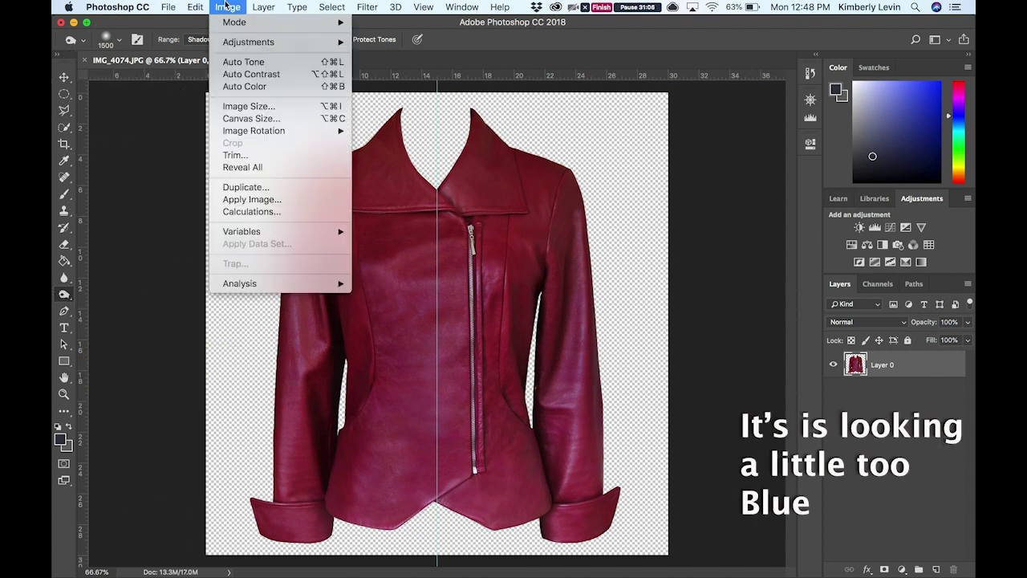
click(419, 124)
mouse_move(725, 311)
mouse_down()
mouse_move(741, 313)
mouse_move(717, 316)
mouse_up()
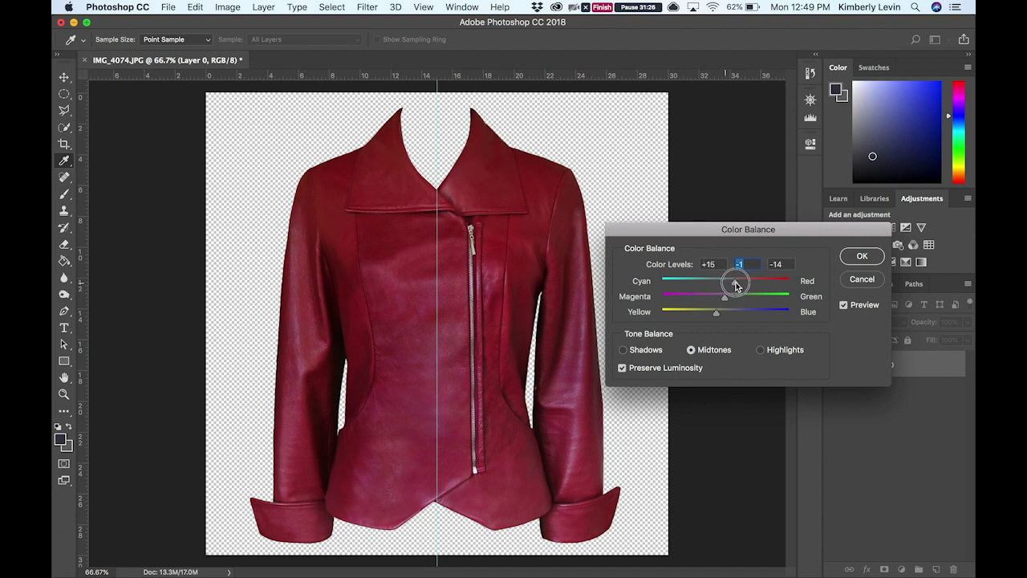
key(Return)
key(o)
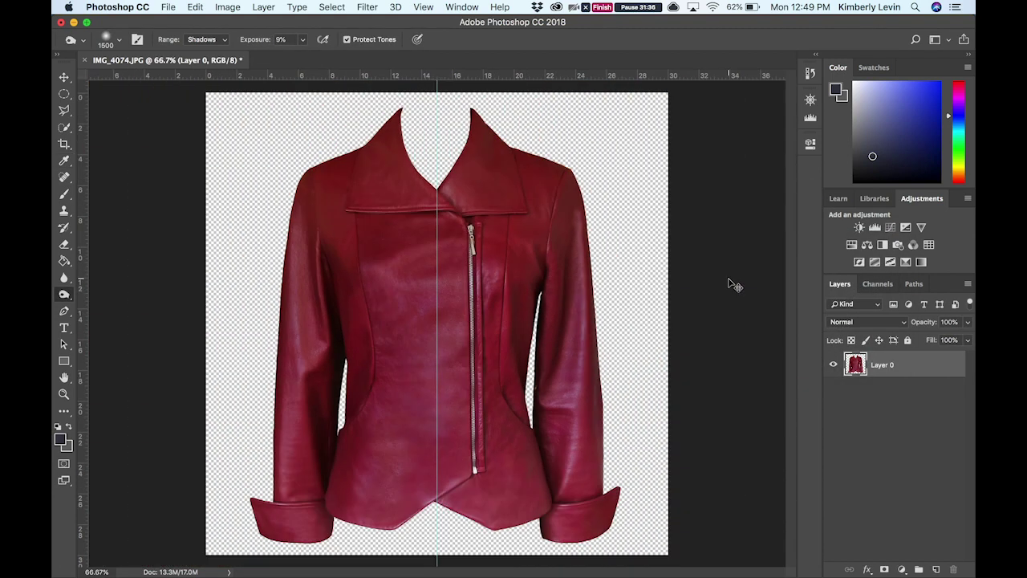
key(super+1)
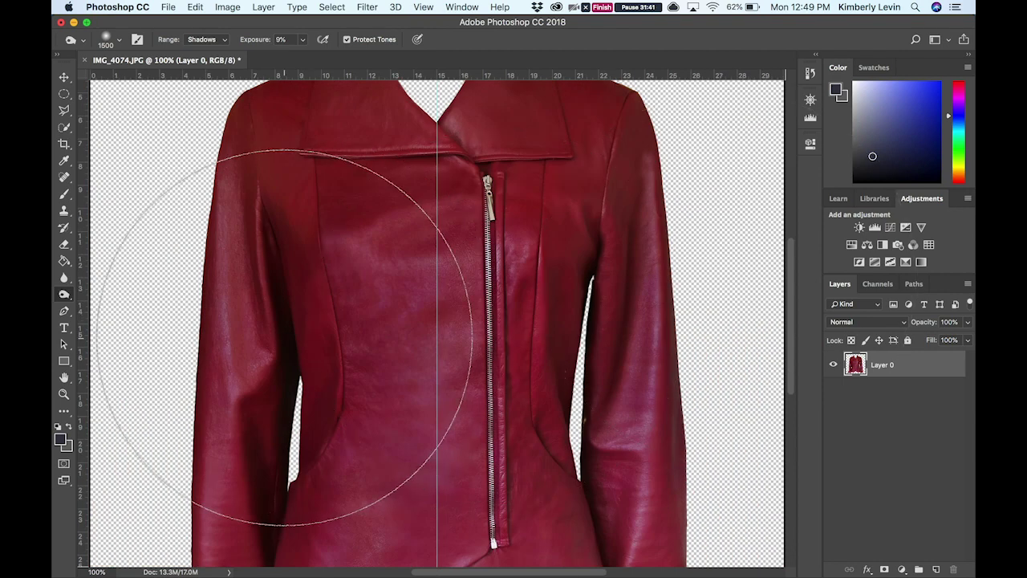
- At 200% zoom, clone-stamp sampled leather over the pale area right of the zipper
key(super+equal)
key(s)
key(bracketleft)
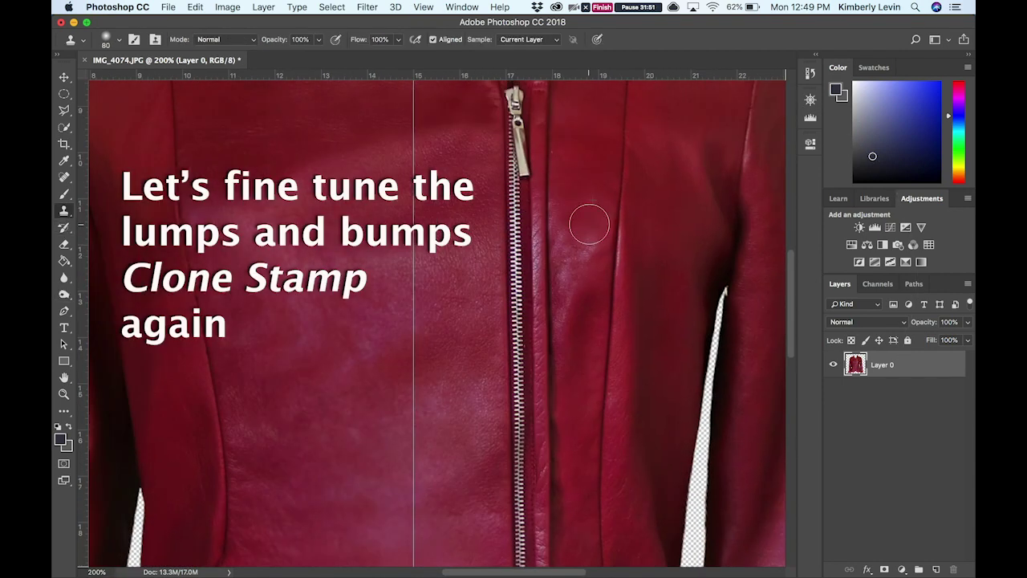
alt+click(561, 269)
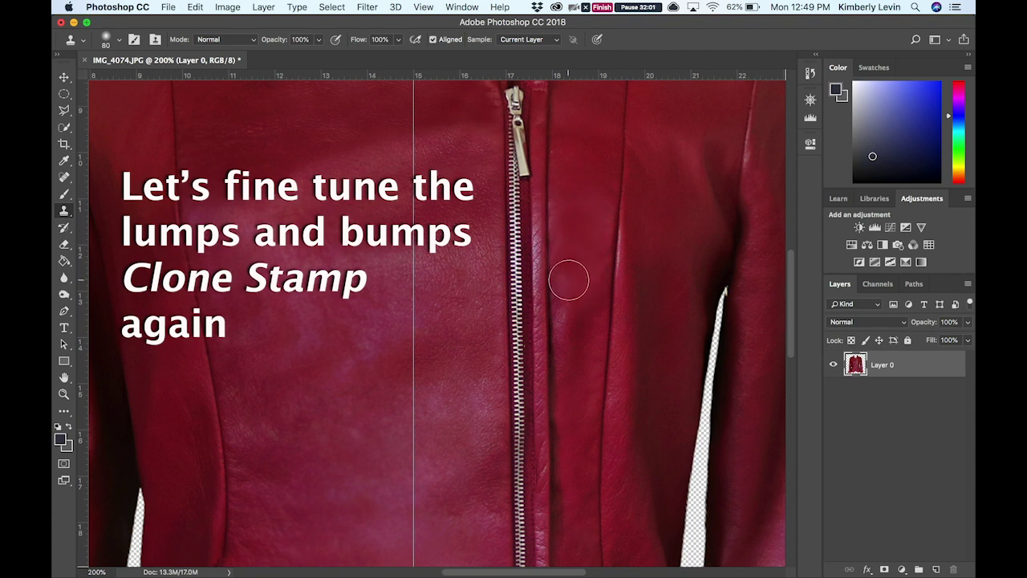
drag(573, 362, 572, 324)
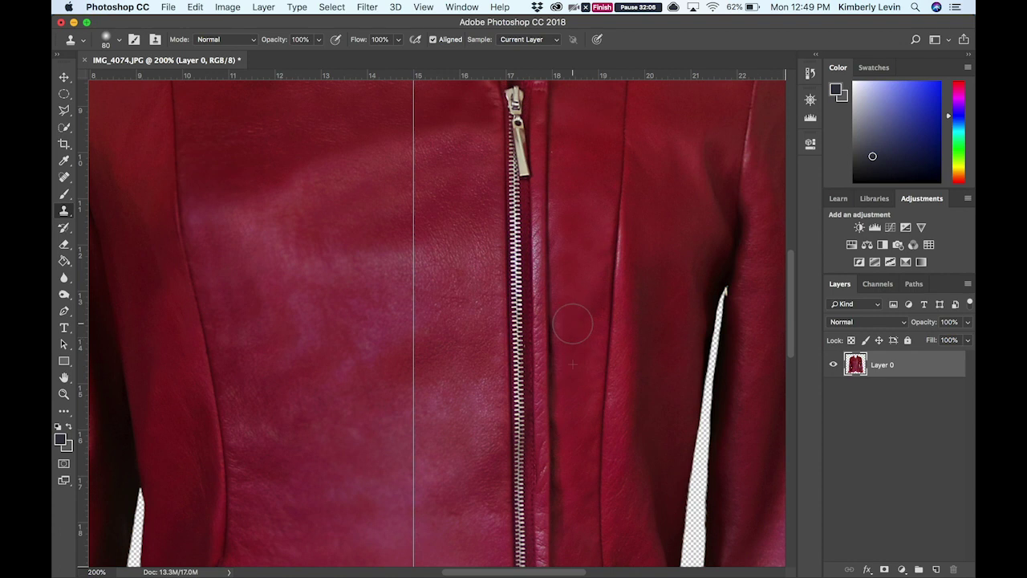
- Stamp smooth leather over the pinkish patches left of the zipper, then resample a new source
key(bracketright)
drag(425, 321, 405, 304)
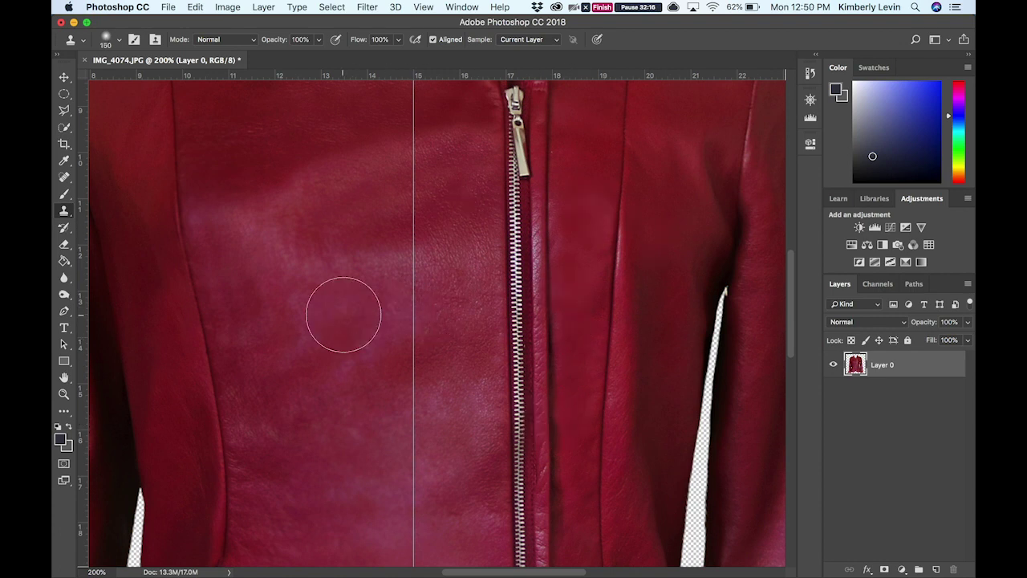
drag(404, 268, 258, 270)
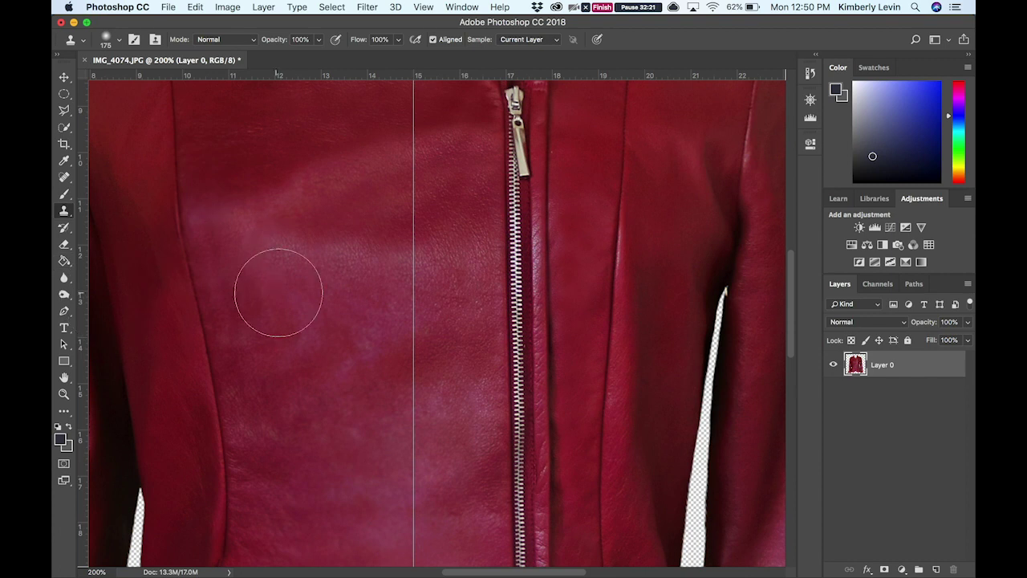
scroll(296, 532, down, 3)
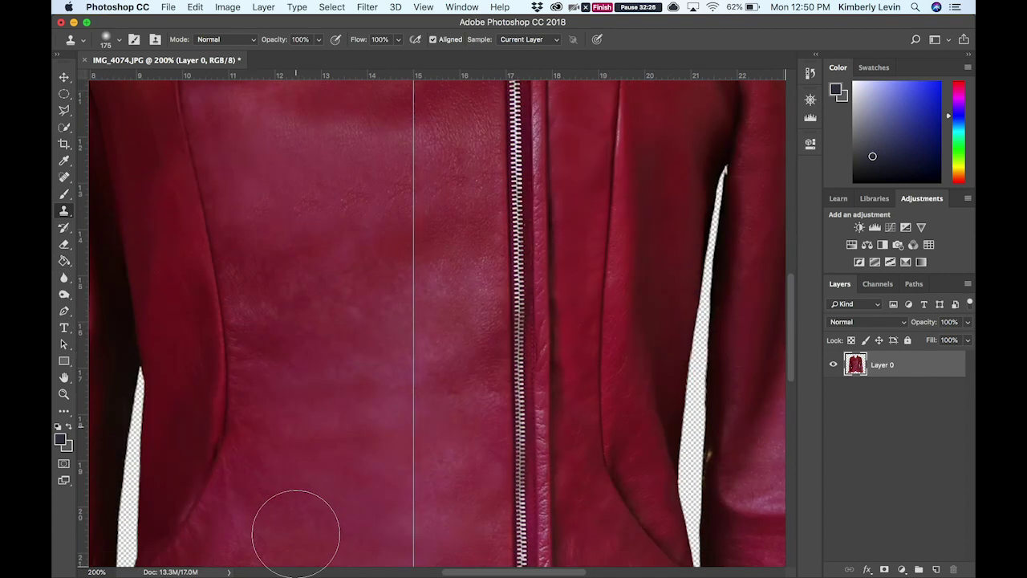
alt+click(438, 175)
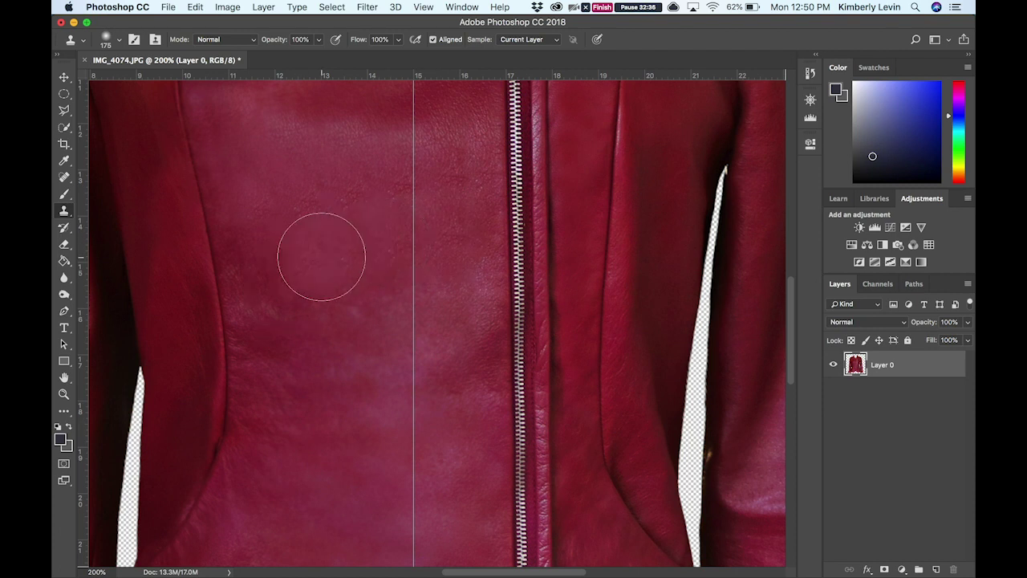
scroll(172, 423, down, 1)
scroll(161, 426, down, 1)
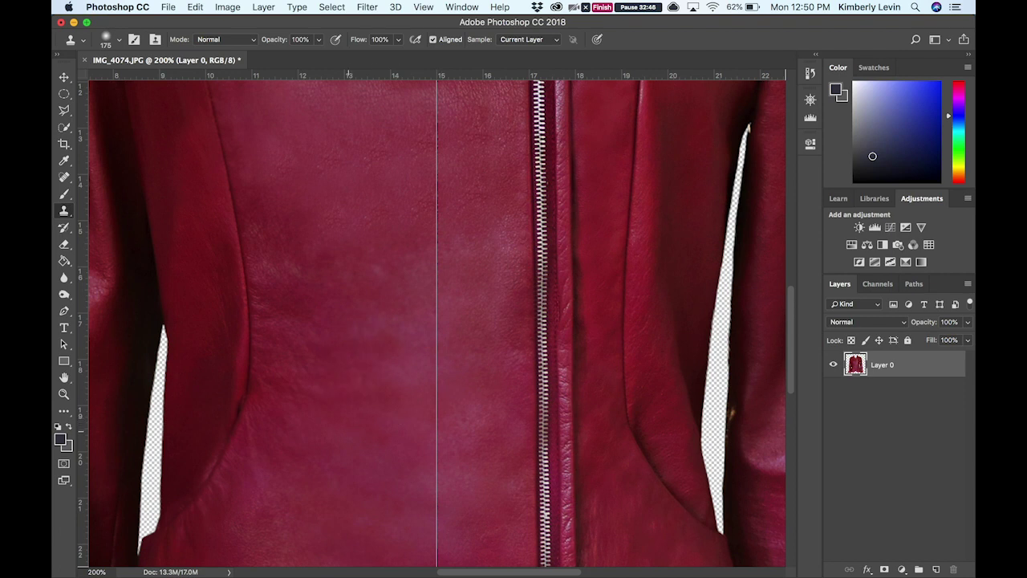
scroll(344, 429, down, 5)
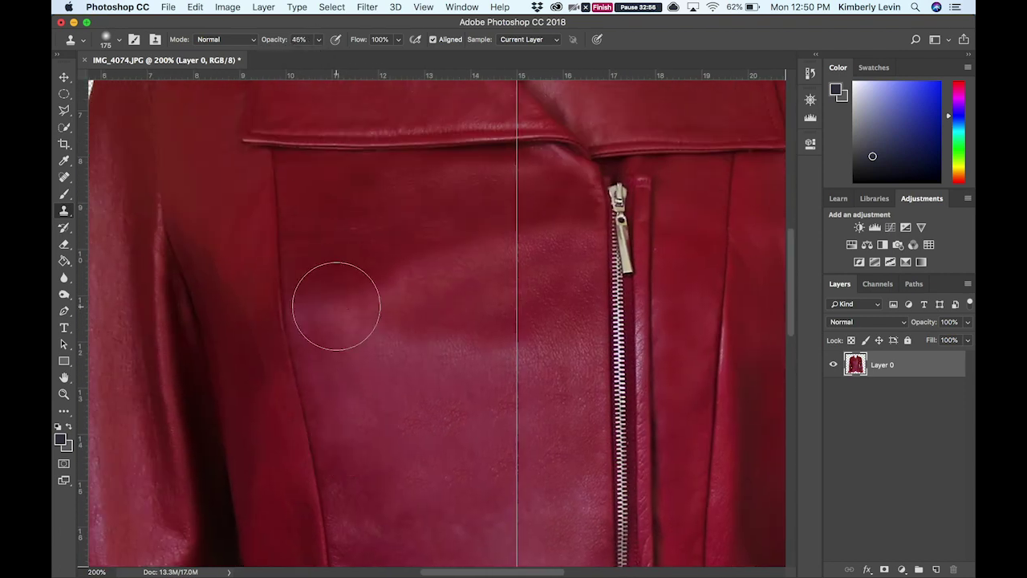
- Clone darker leather across the light band on the upper front panel, undoing a poor stroke
drag(332, 298, 383, 325)
key(])
key(])
key(])
alt+click(339, 275)
drag(381, 275, 468, 293)
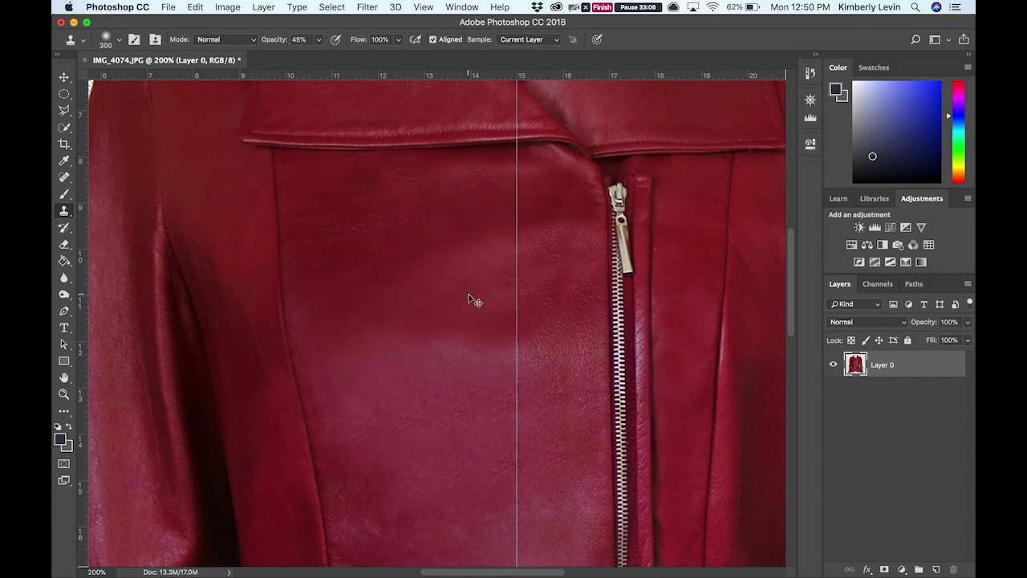
key(ctrl+z)
key([)
key([)
key([)
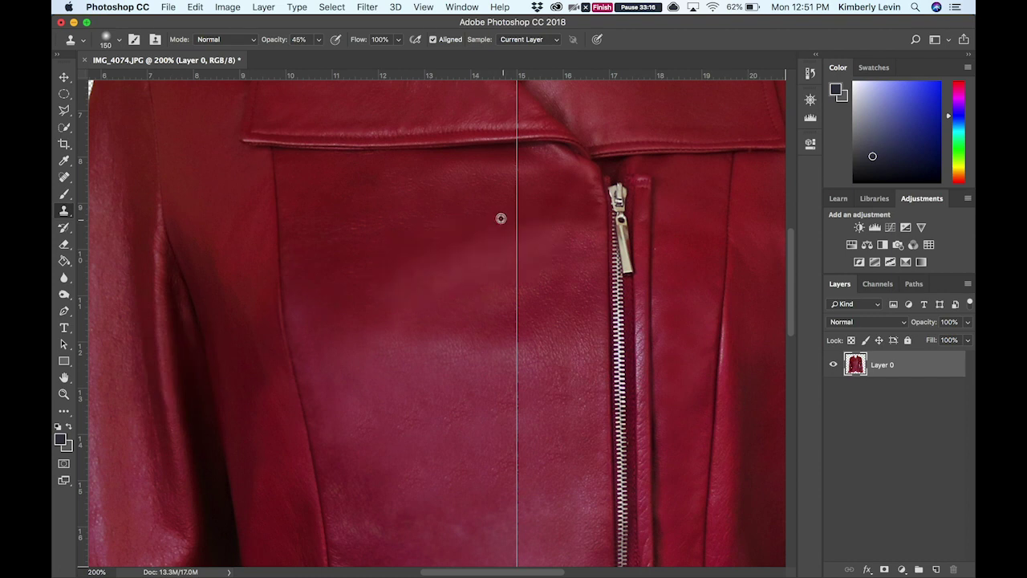
alt+click(535, 280)
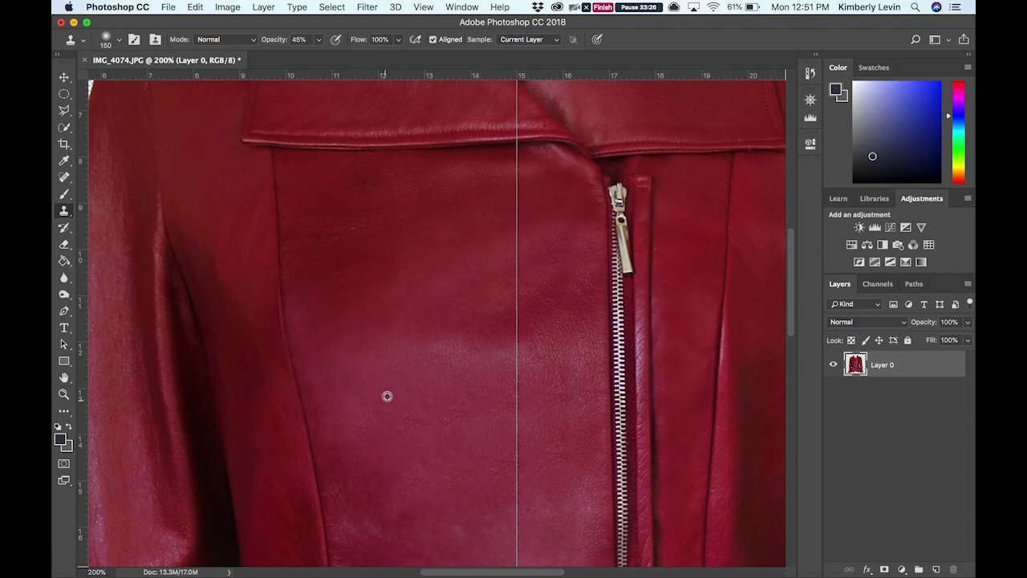
key(bracketright)
key(bracketright)
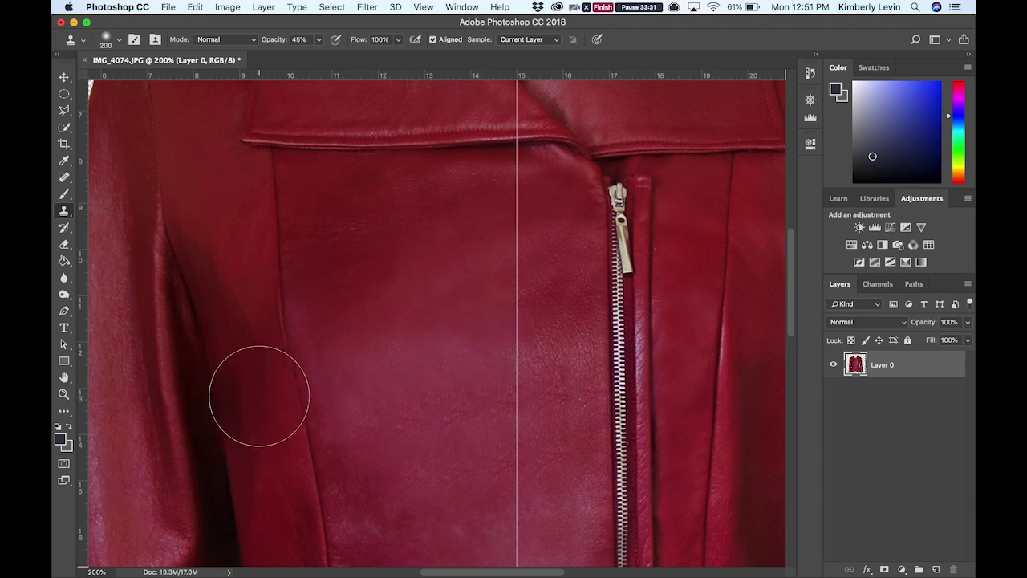
- Raise clone opacity to 100% and stamp darker leather over the blotchy patches below the collar
drag(373, 319, 119, 372)
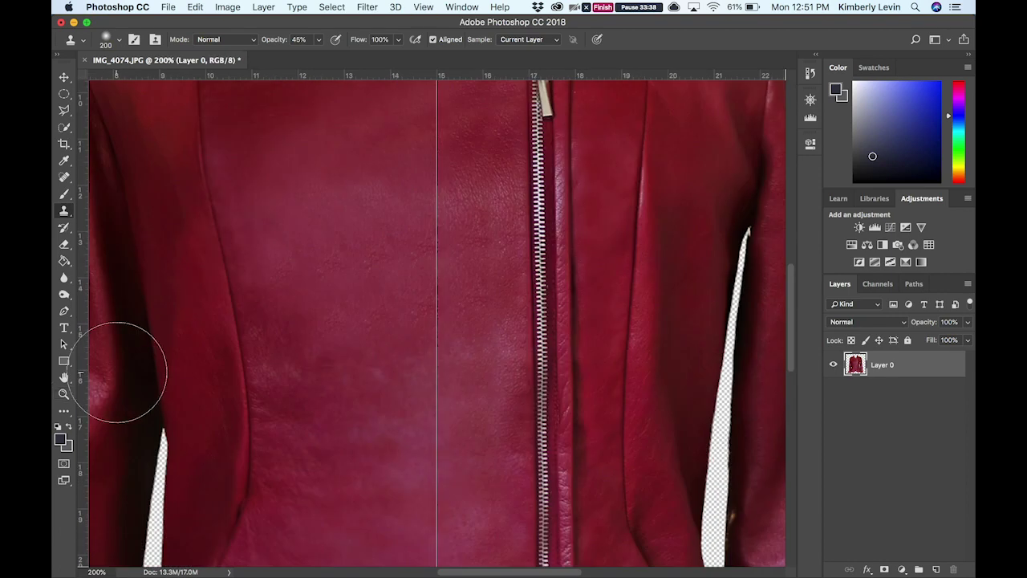
scroll(119, 371, up, 2)
drag(326, 59, 367, 102)
key(bracketleft)
key(bracketleft)
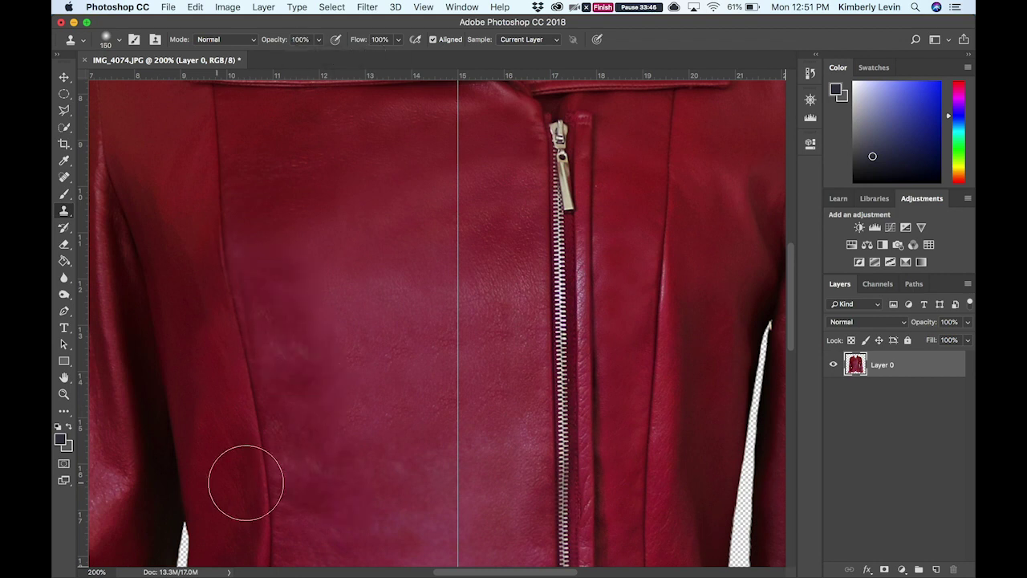
key(bracketright)
key(bracketright)
key(bracketright)
alt+click(329, 442)
click(329, 407)
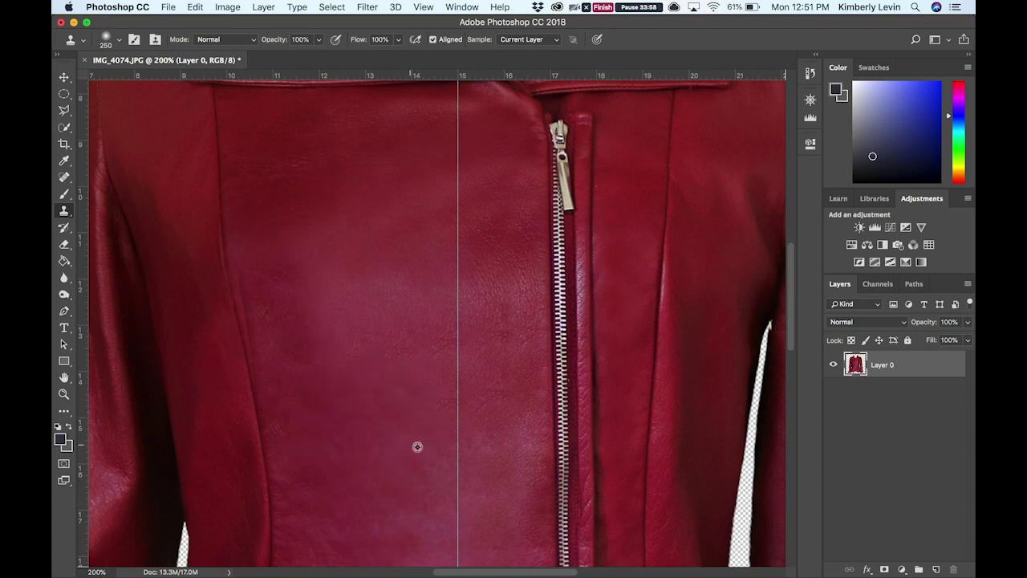
click(344, 312)
- Zoom in and clone clean leather texture across the left front panel with a smaller brush
key(ctrl+0)
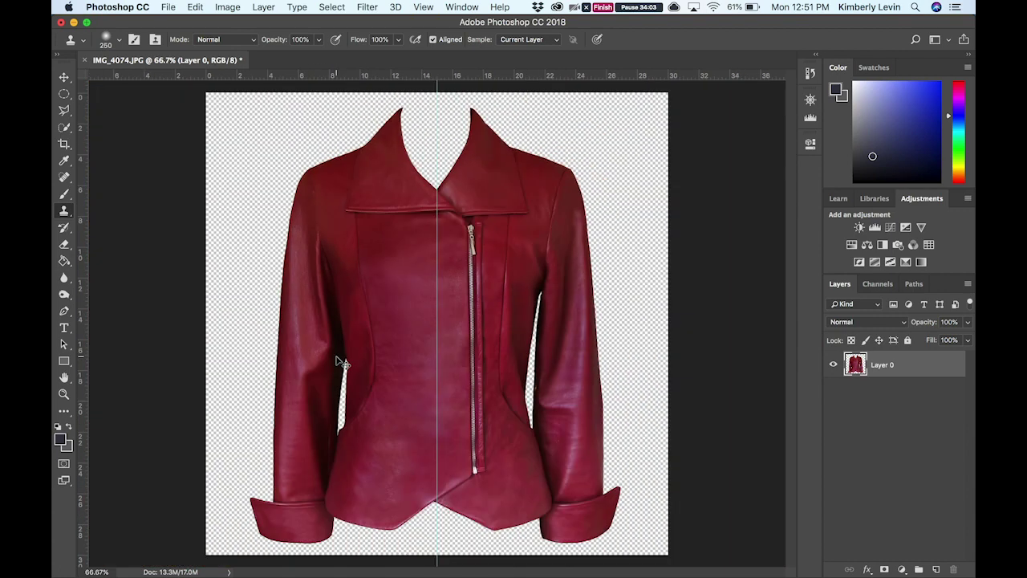
key(ctrl+plus)
key(ctrl+plus)
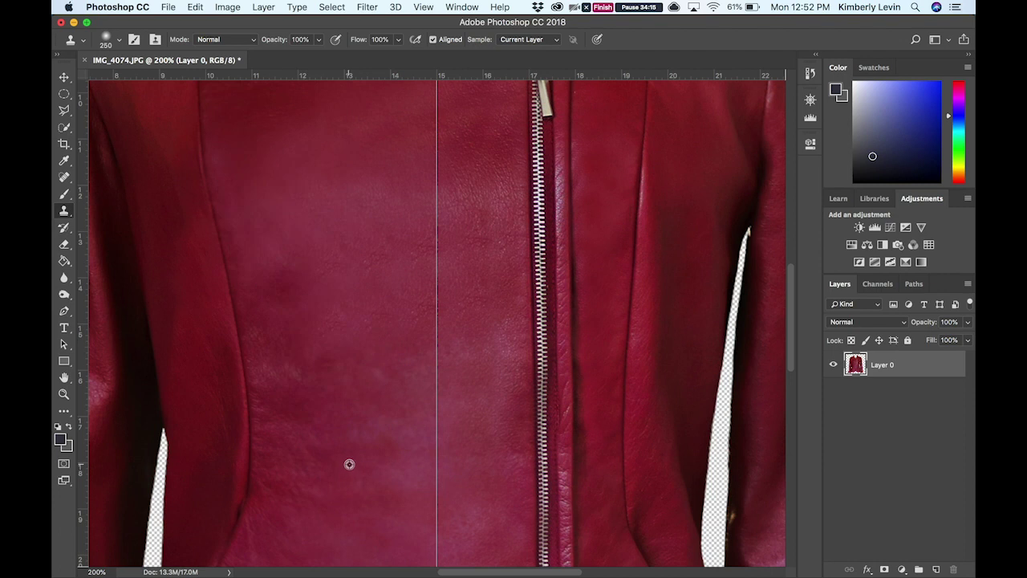
key(bracketleft)
key(bracketleft)
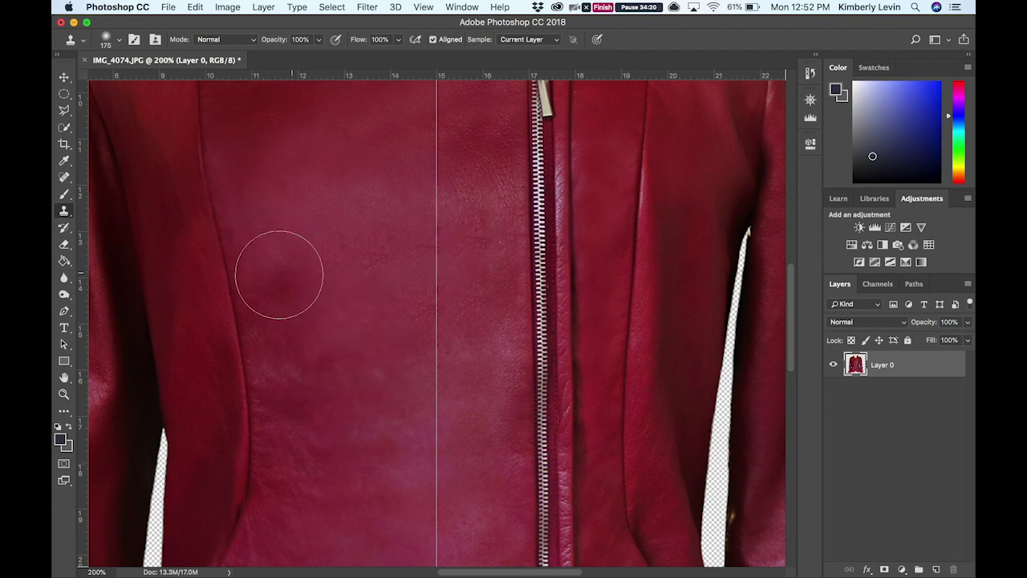
key(bracketleft)
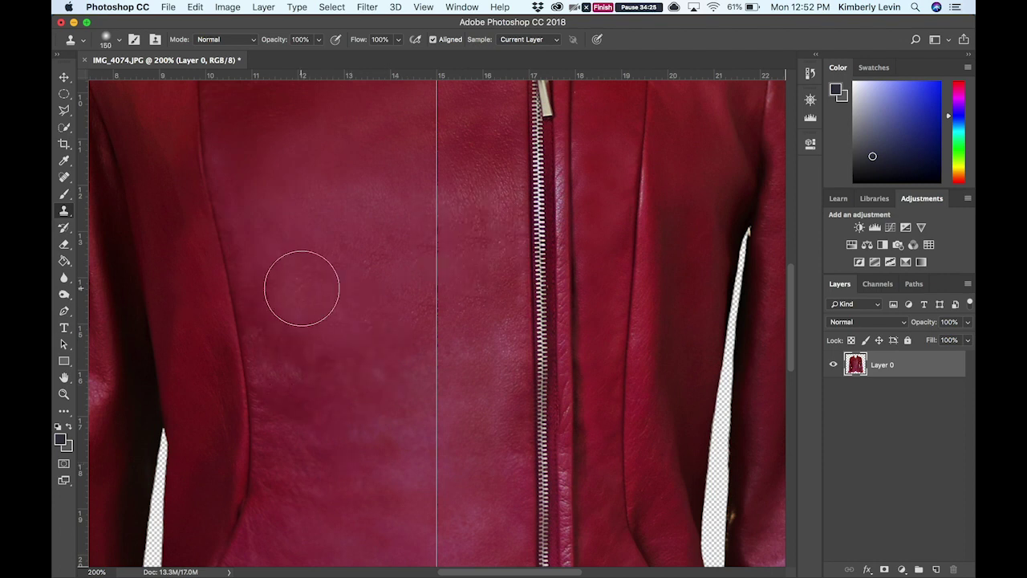
scroll(265, 337, up, 5)
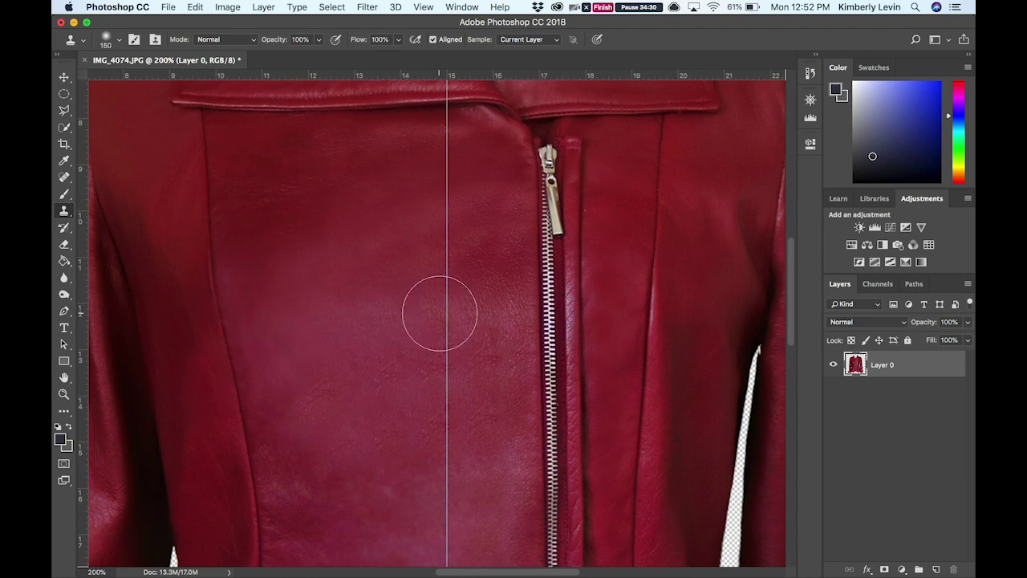
alt+click(482, 305)
drag(436, 306, 357, 307)
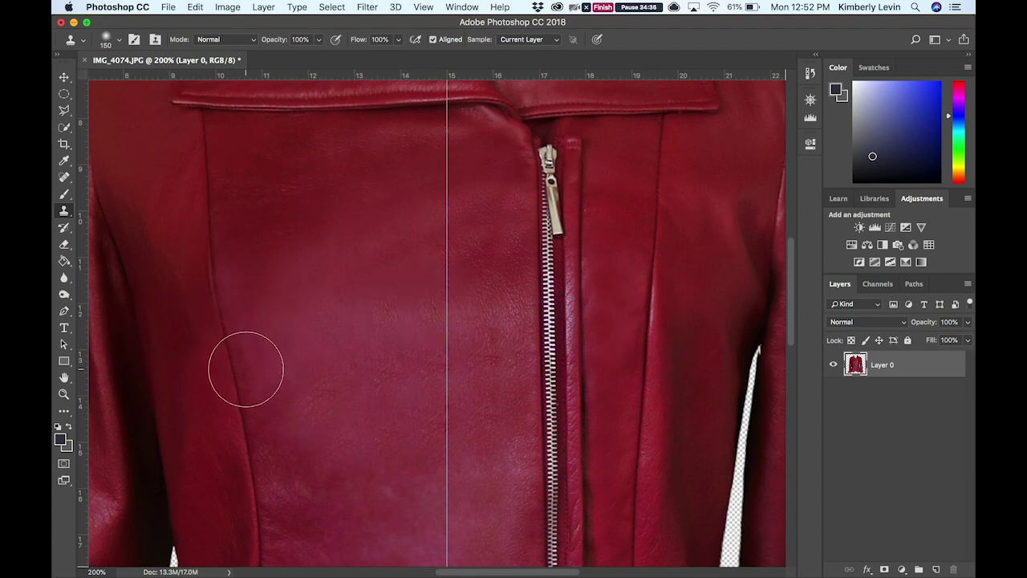
- Resample clean leather and smooth the lower blotches on the left front panel
alt+click(431, 259)
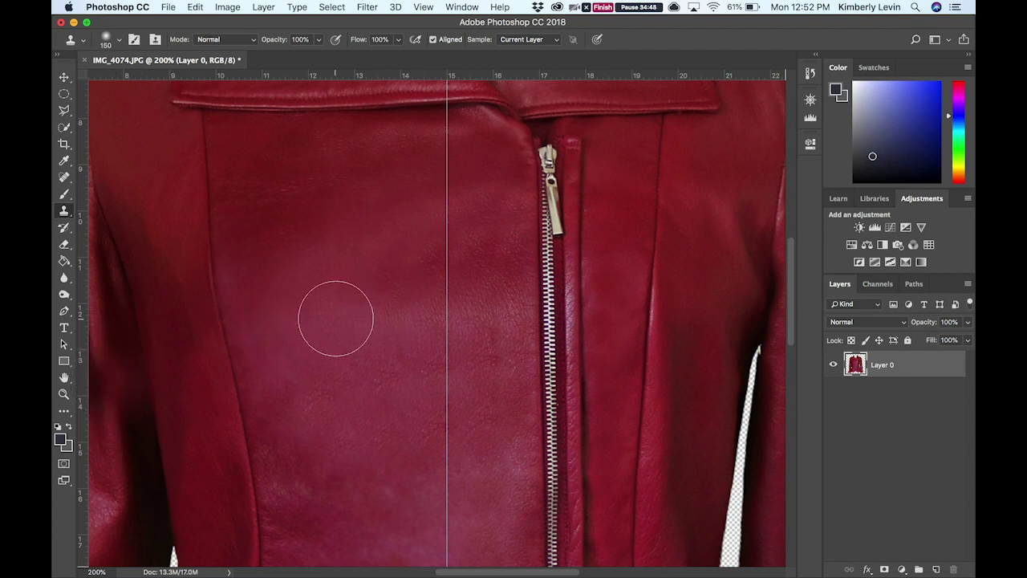
key(bracketright)
key(bracketright)
click(305, 475)
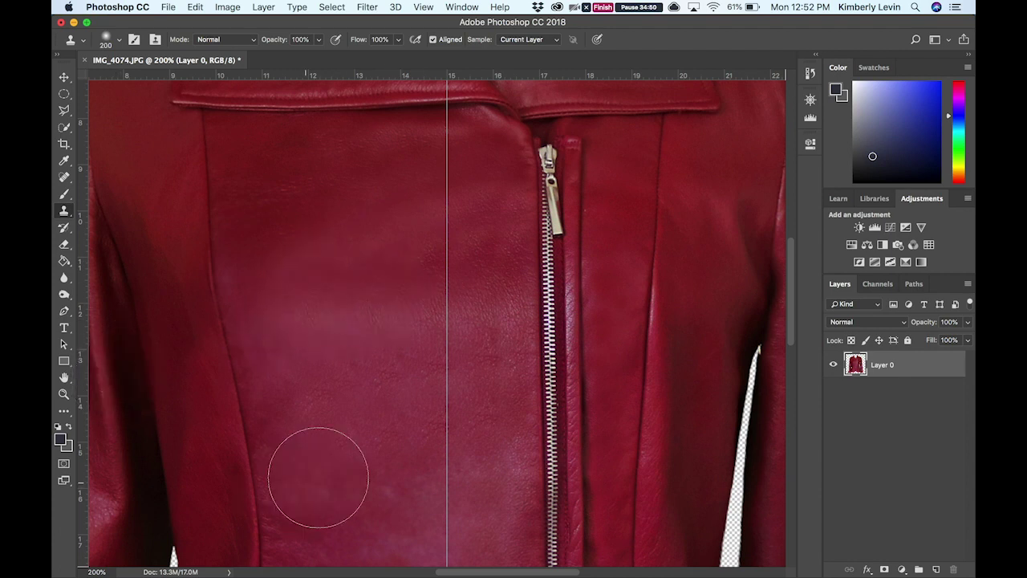
drag(342, 407, 344, 341)
key(bracketleft)
key(bracketleft)
key(bracketleft)
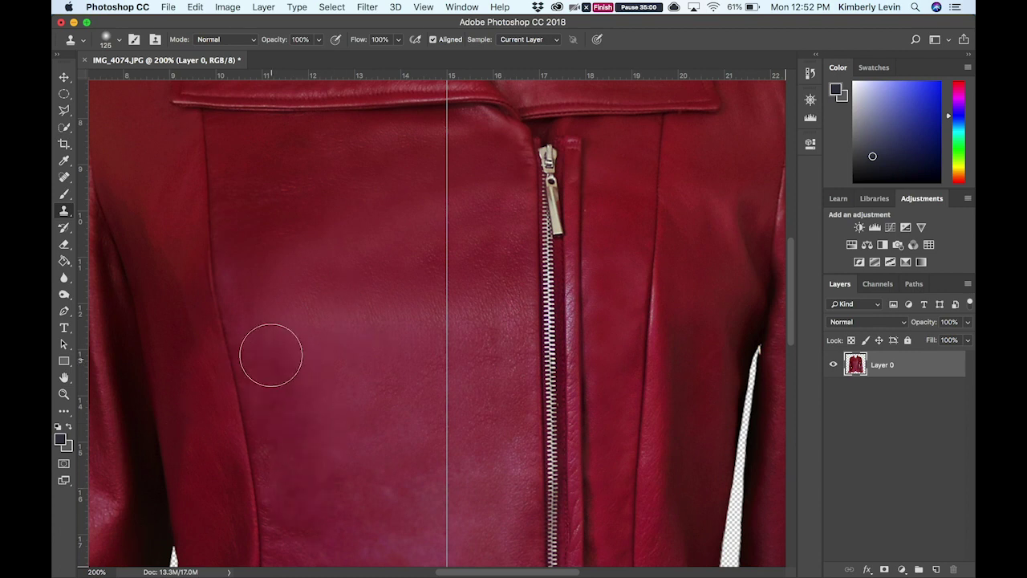
key(bracketright)
key(bracketright)
key(super+minus)
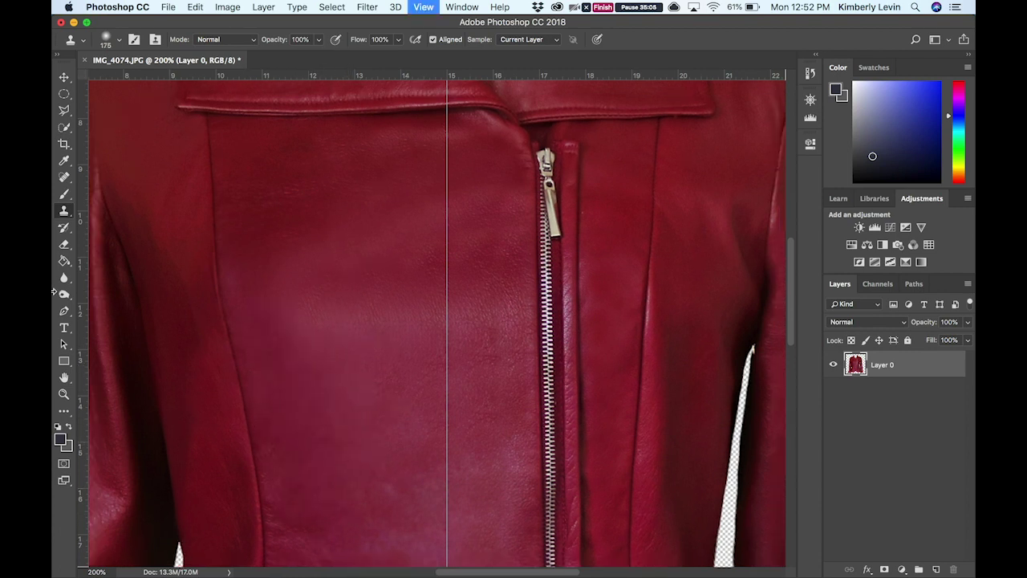
key(super+minus)
key(super+plus)
key(super+plus)
- Clone smooth leather over the area right of the zipper near the hem
scroll(201, 394, down, 4)
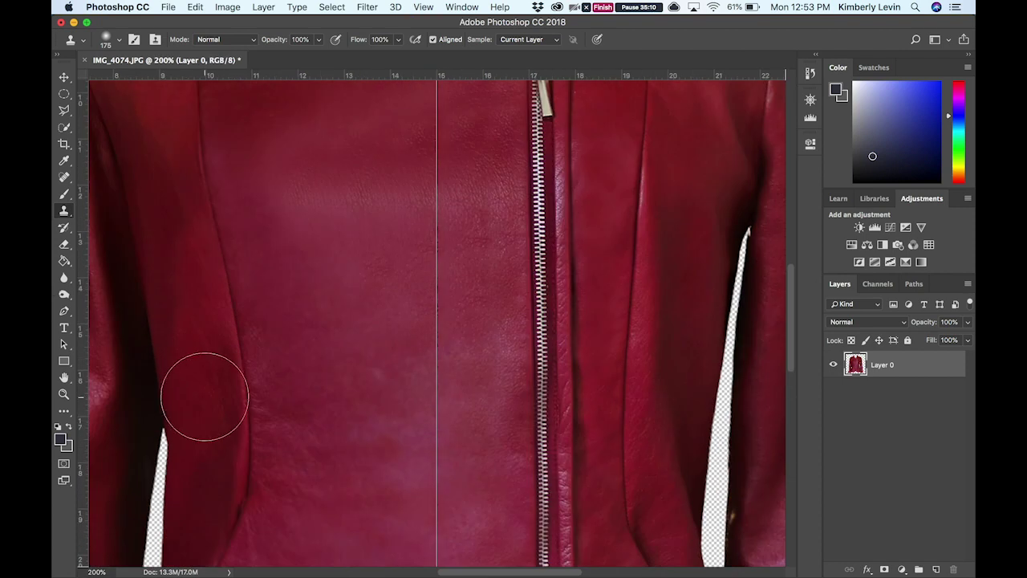
scroll(230, 458, down, 4)
scroll(160, 497, down, 3)
scroll(128, 513, down, 4)
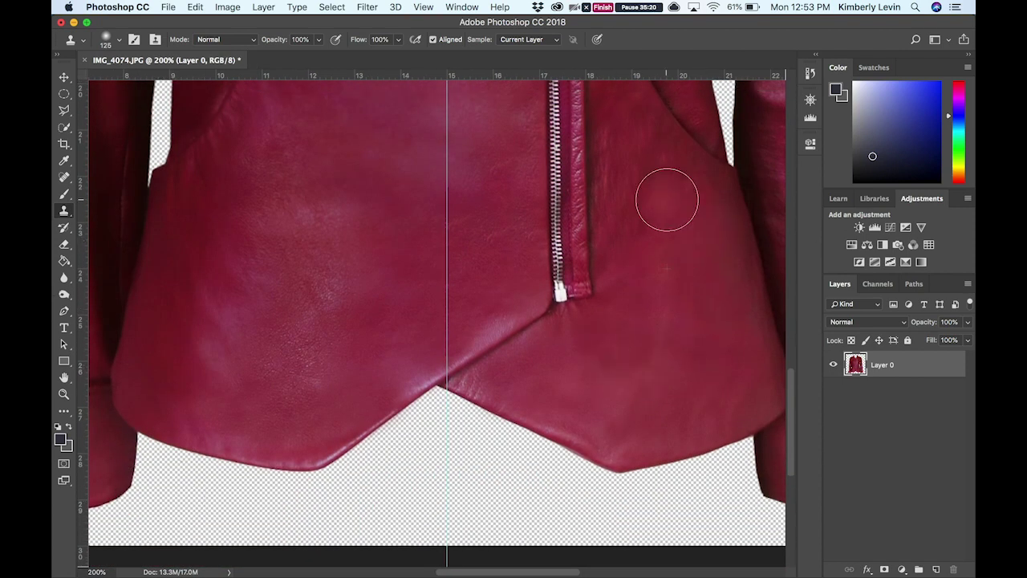
scroll(569, 358, up, 3)
scroll(569, 358, right, 1)
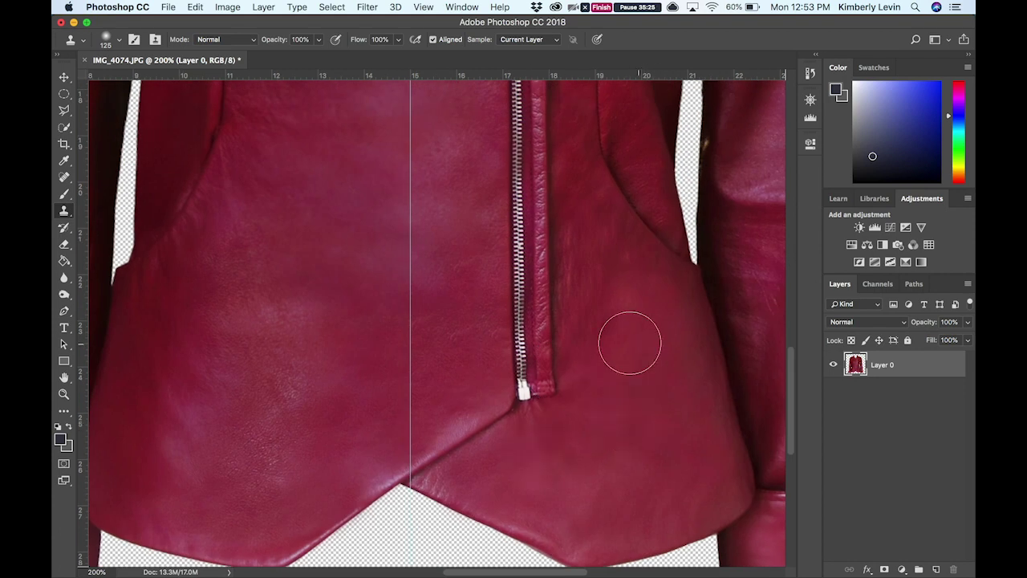
scroll(641, 456, up, 3)
scroll(641, 456, left, 1)
drag(602, 433, 601, 316)
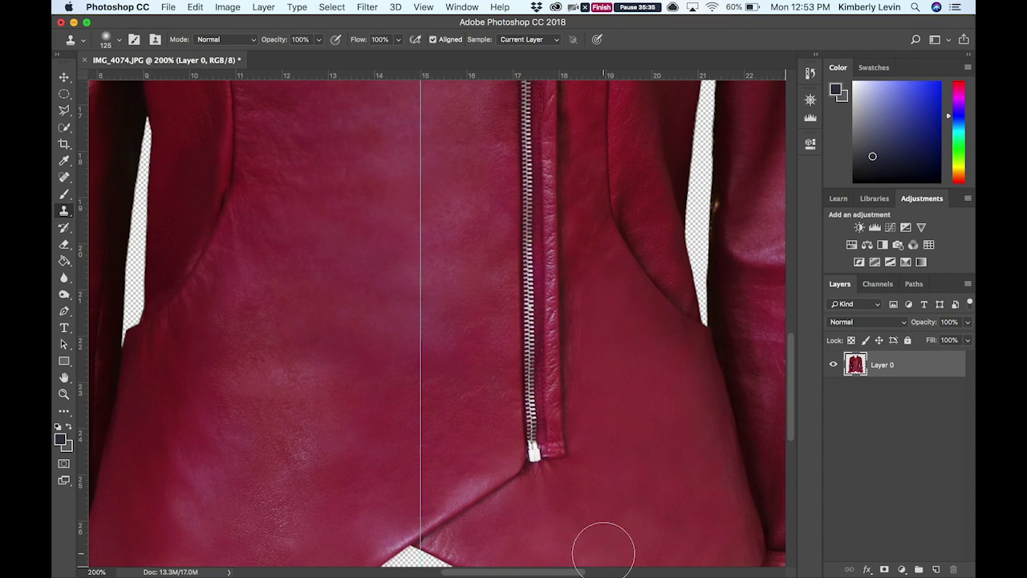
- Fit the whole retouched jacket in view and bring up the Image > Adjustments list
key(super+minus)
key(super+minus)
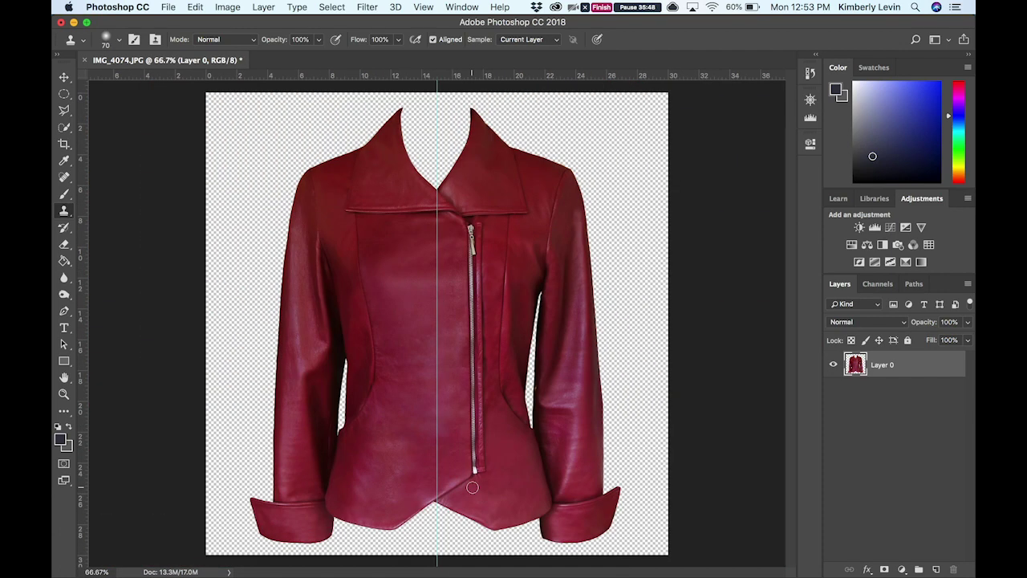
key(super+plus)
key(super+plus)
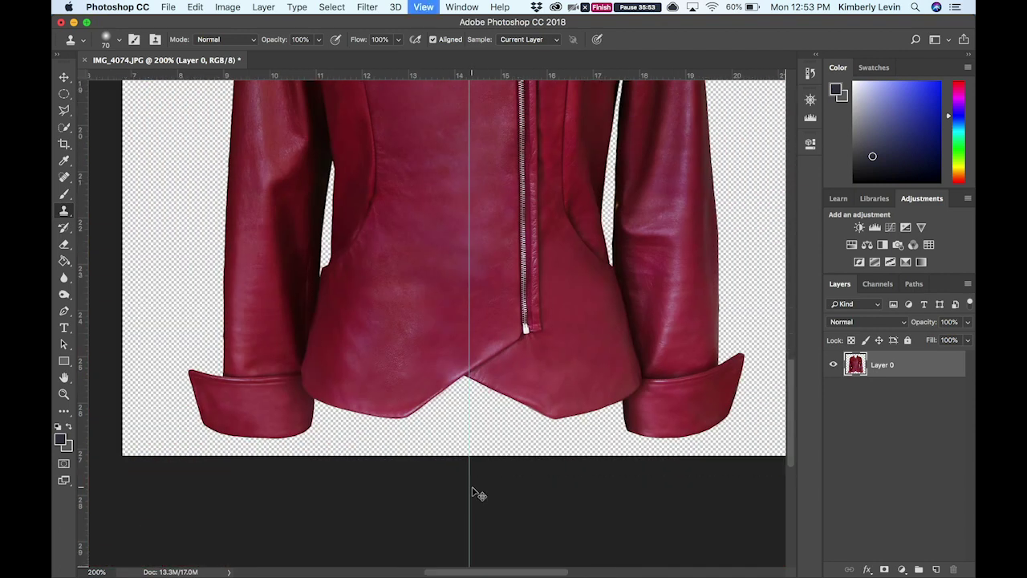
key(super+minus)
key(super+minus)
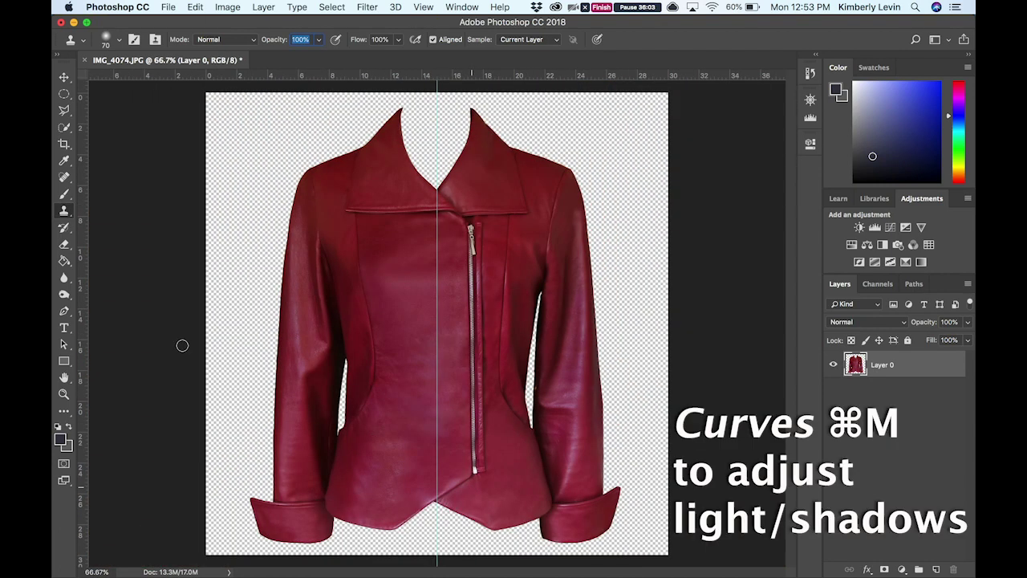
click(228, 7)
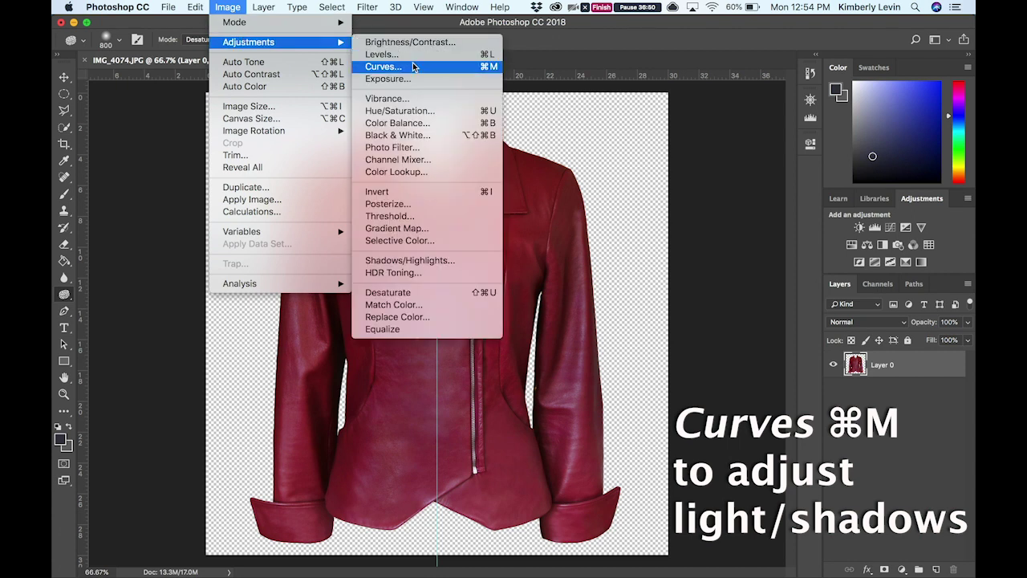
- Apply a Curves tweak raising the midtones and lifting the black point to output 23
click(406, 69)
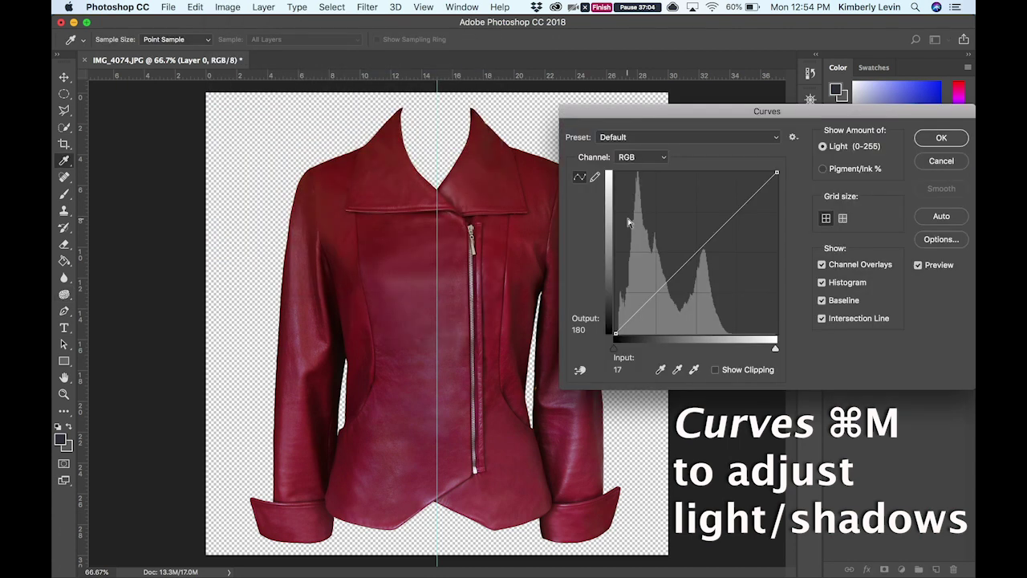
drag(699, 251, 689, 246)
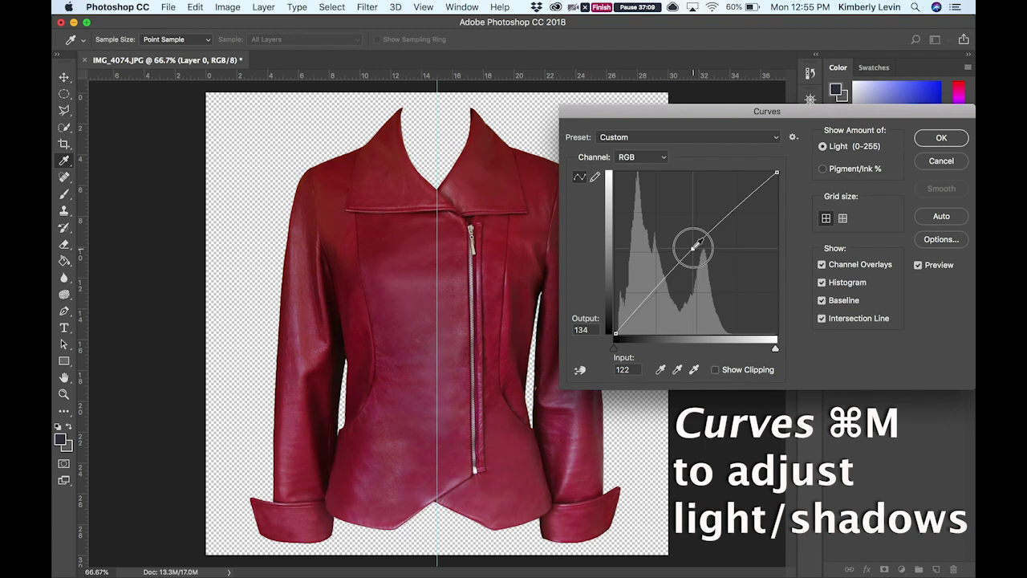
drag(615, 332, 615, 320)
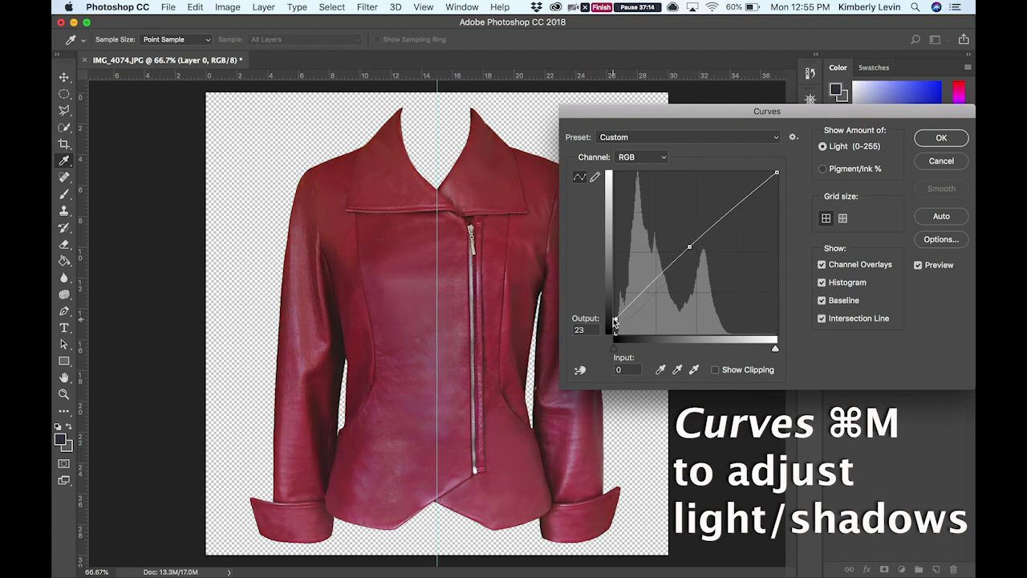
click(941, 138)
- Apply a midtone Color Balance of +16, -32, -51 for a warmer, truer red
key(super+b)
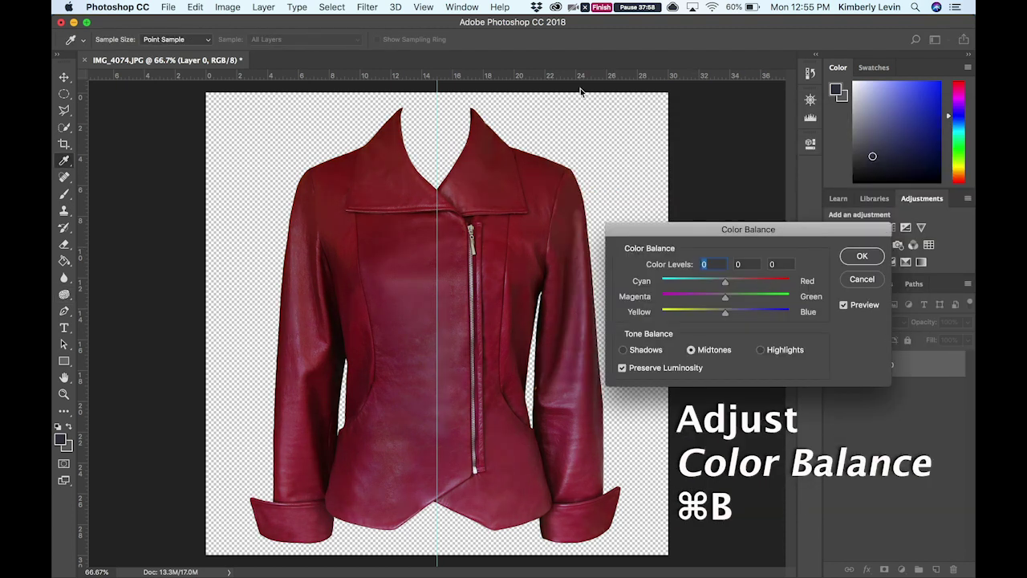
mouse_move(739, 318)
mouse_down()
mouse_move(710, 317)
mouse_move(719, 319)
mouse_move(711, 296)
mouse_move(733, 295)
mouse_move(719, 296)
mouse_move(711, 281)
mouse_move(741, 280)
mouse_move(726, 281)
mouse_up()
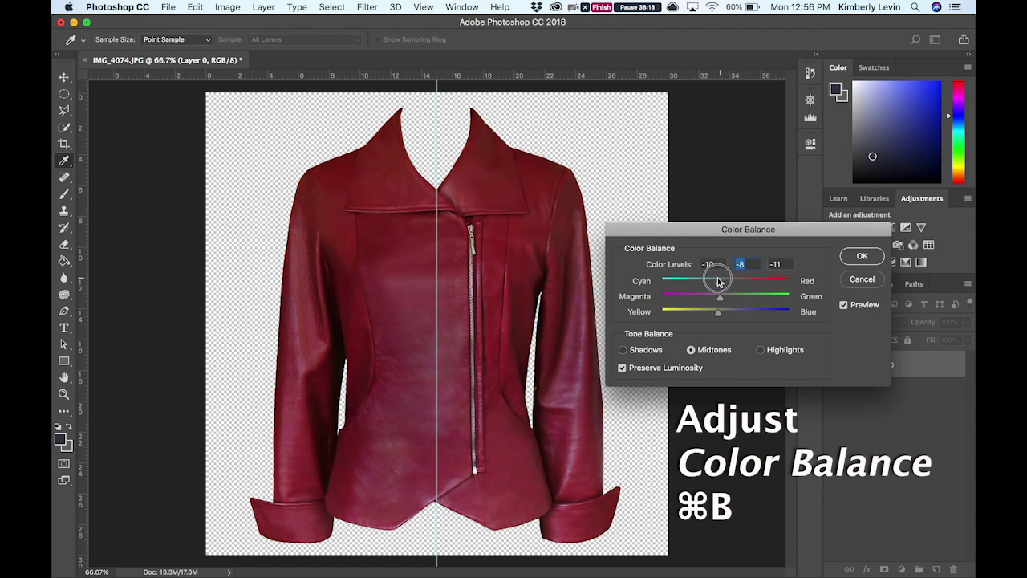
mouse_move(720, 297)
mouse_down()
mouse_move(738, 298)
mouse_move(692, 314)
mouse_up()
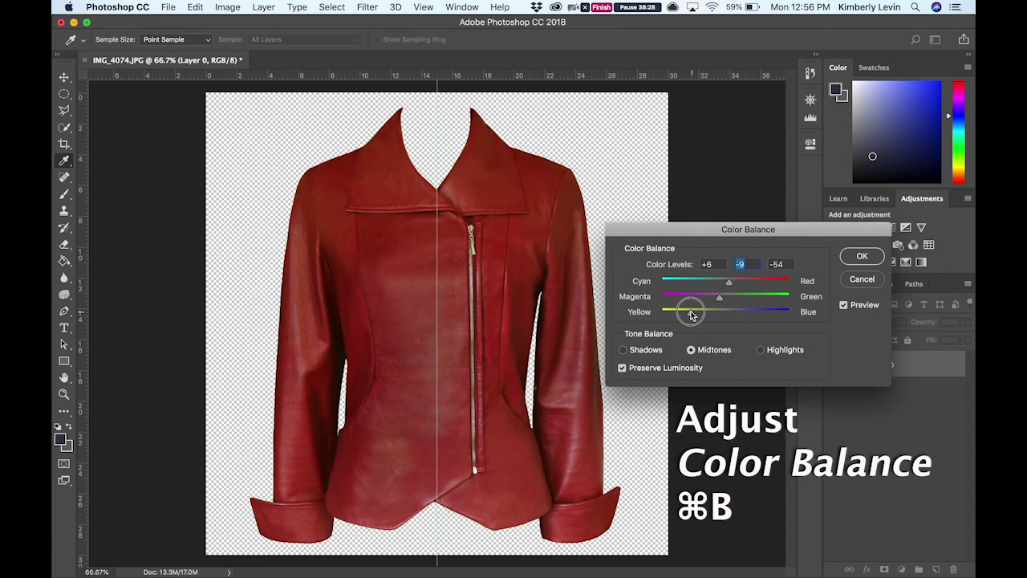
mouse_move(751, 287)
mouse_down()
mouse_move(706, 300)
mouse_move(693, 315)
mouse_up()
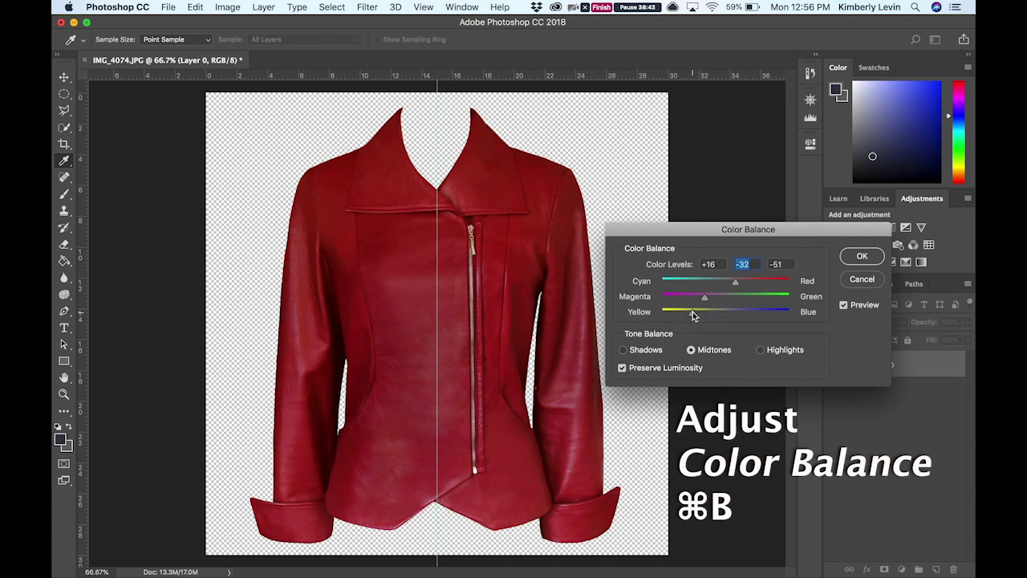
key(Return)
key(o)
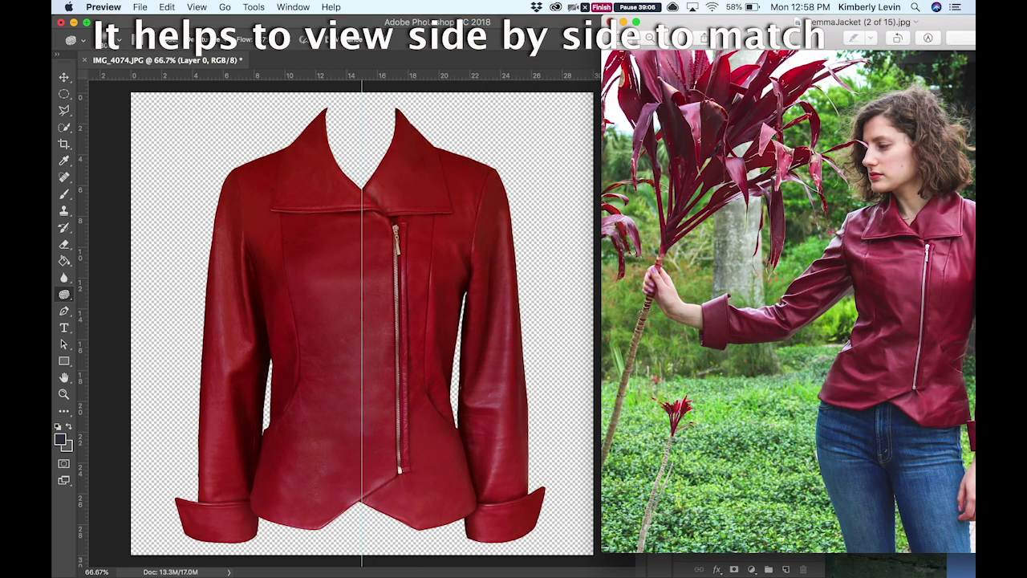
- Beside the reference photo, preview a midtone Color Balance of -27, +8, +26
click(553, 36)
key(ctrl+b)
drag(794, 227, 740, 393)
mouse_move(667, 481)
mouse_down()
mouse_move(689, 479)
mouse_move(665, 462)
mouse_up()
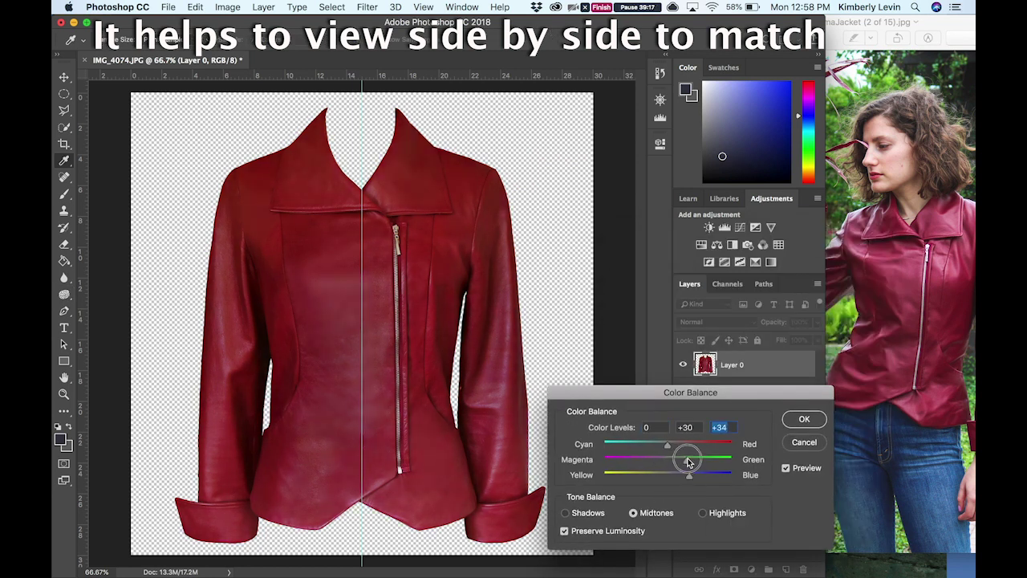
drag(667, 444, 642, 446)
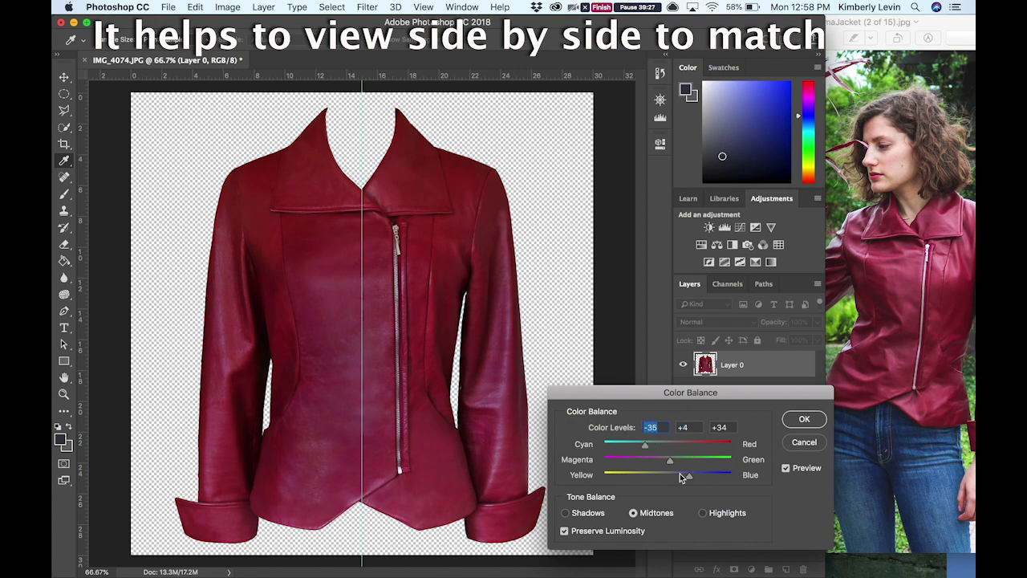
mouse_move(700, 479)
mouse_down()
mouse_move(678, 479)
mouse_move(649, 448)
mouse_up()
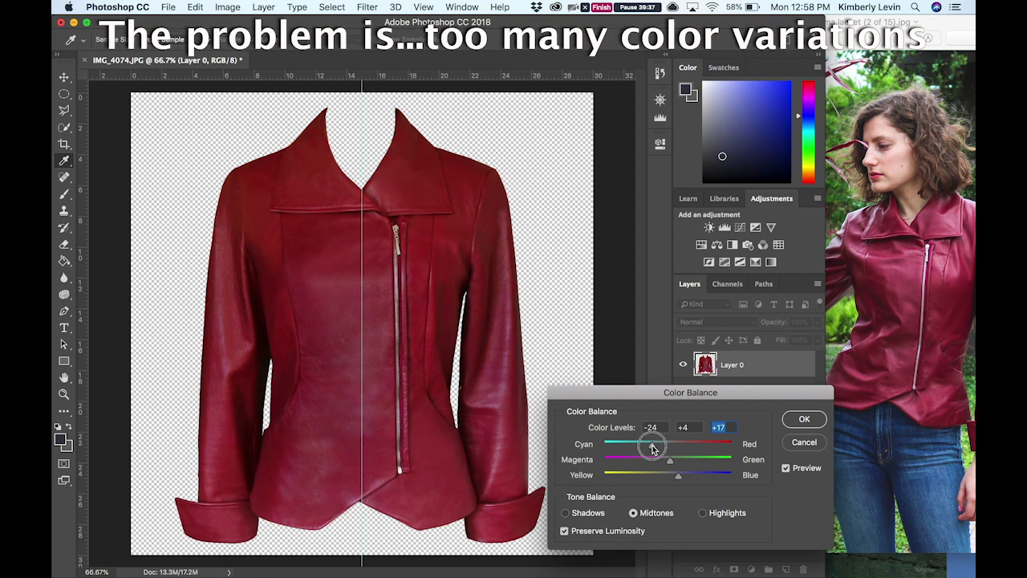
drag(680, 480, 672, 463)
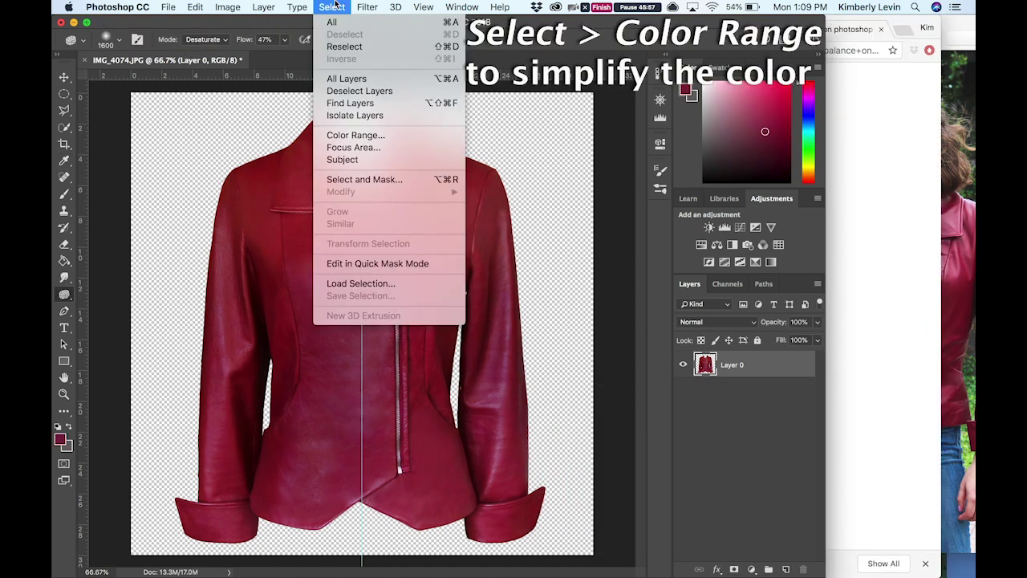
- Select the dark bluish jacket patches with Color Range at Fuzziness 55
click(345, 132)
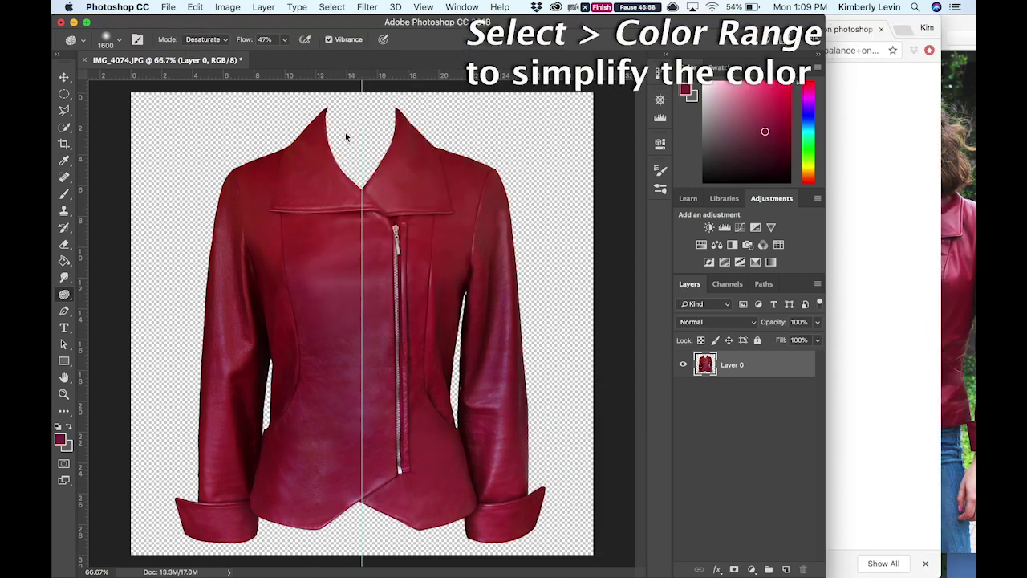
click(381, 341)
mouse_move(603, 199)
mouse_down()
mouse_move(615, 200)
mouse_move(601, 203)
mouse_up()
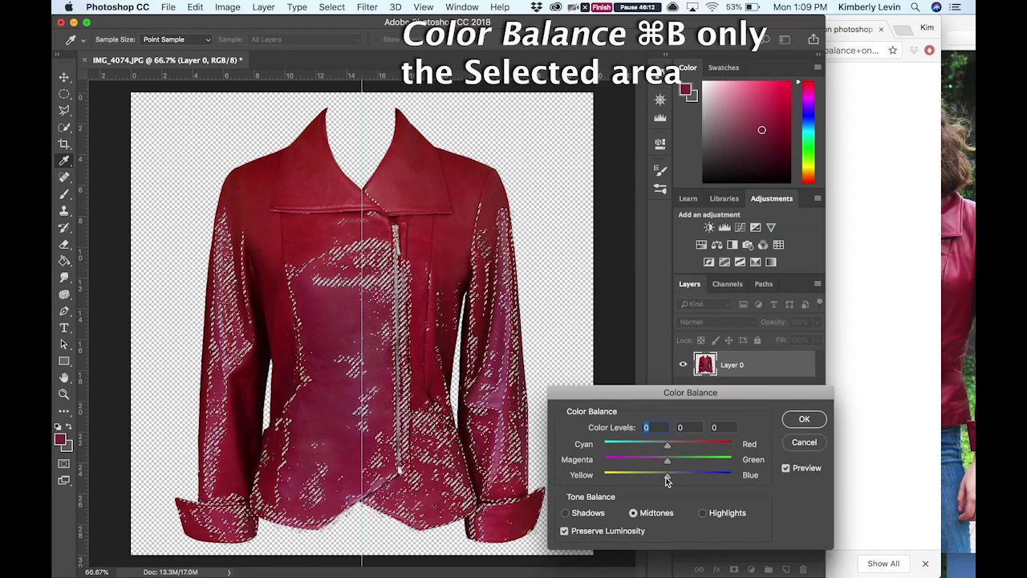
- Give the selected patches a +22, -3, -28 Color Balance, then deselect
mouse_move(666, 474)
mouse_down()
mouse_move(650, 479)
mouse_move(681, 446)
mouse_up()
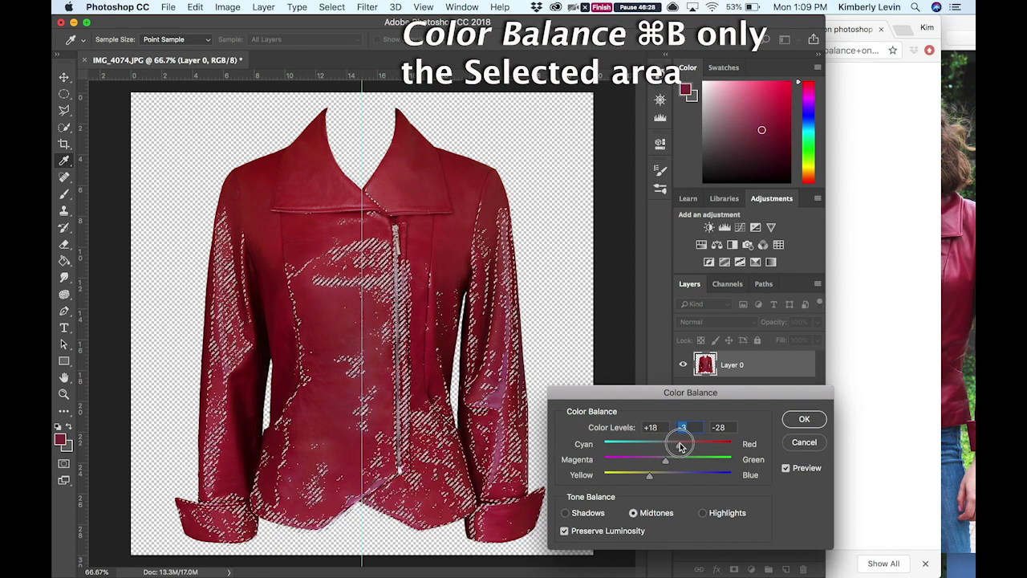
click(786, 469)
drag(650, 476, 654, 482)
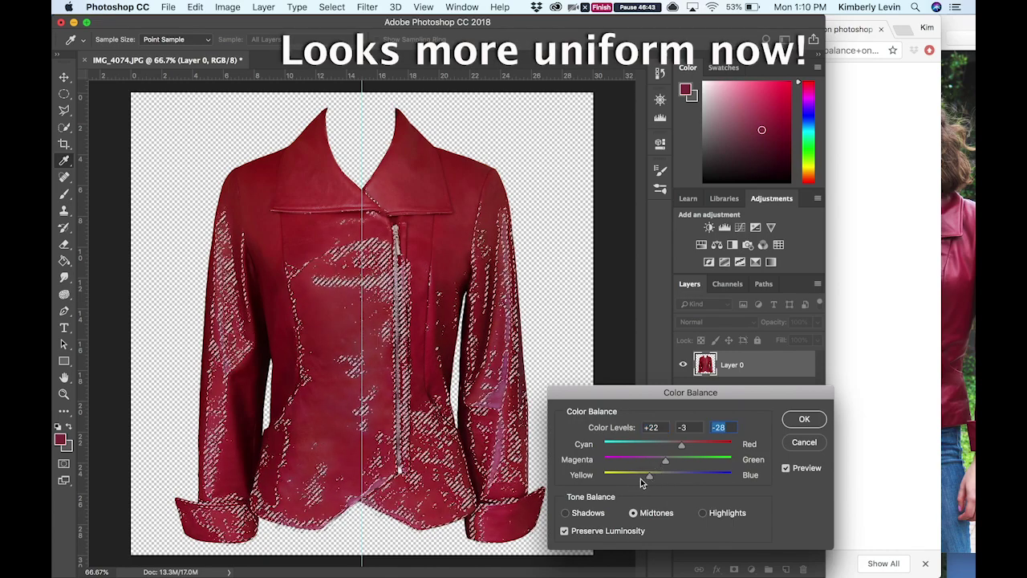
click(806, 443)
key(ctrl+d)
key(o)
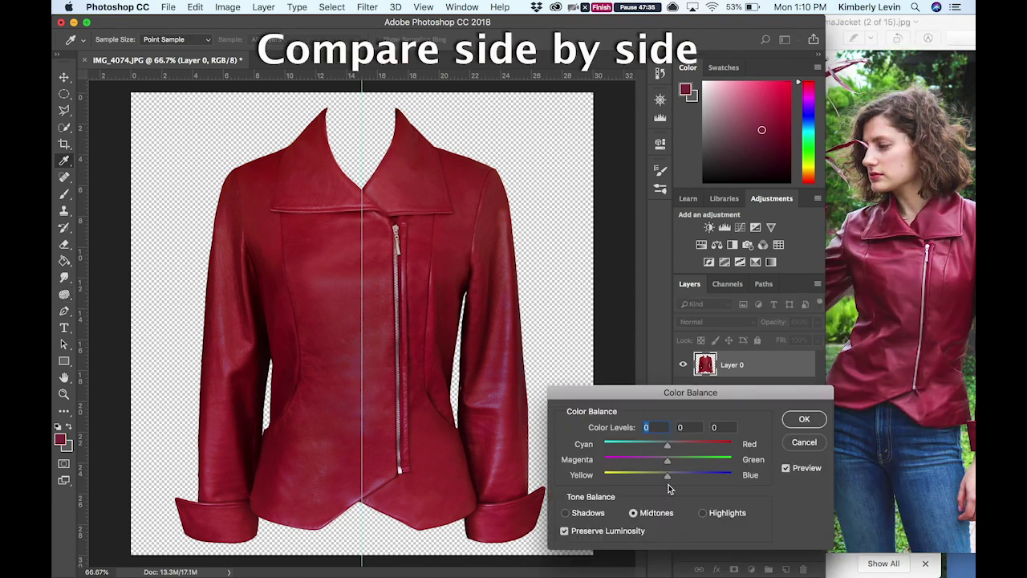
- Preview a whole-jacket midtone Color Balance of -9, +5, +28, toggling Preview to compare
mouse_move(667, 476)
mouse_down()
mouse_move(680, 477)
mouse_move(656, 450)
mouse_move(679, 464)
mouse_up()
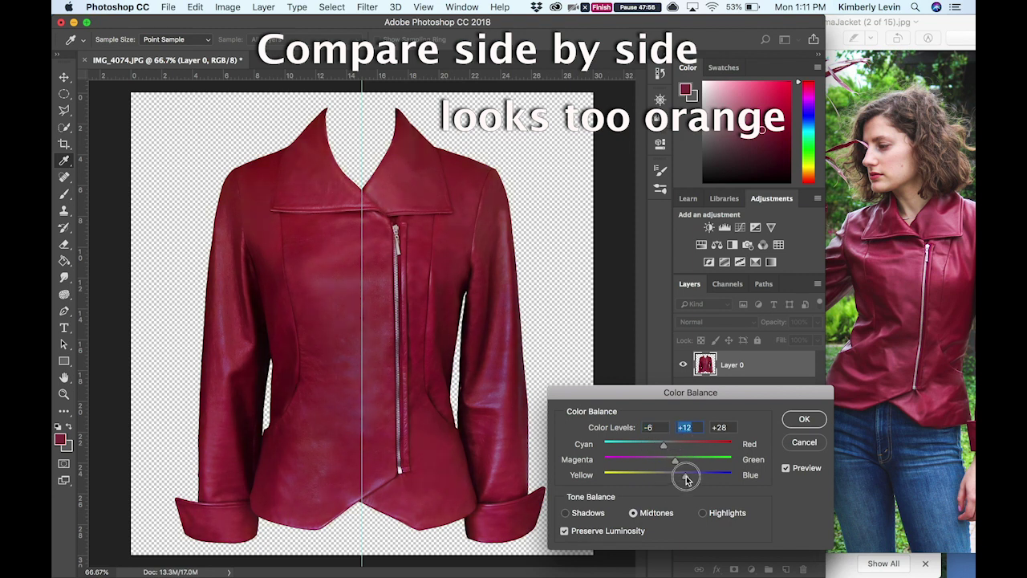
drag(668, 464, 680, 462)
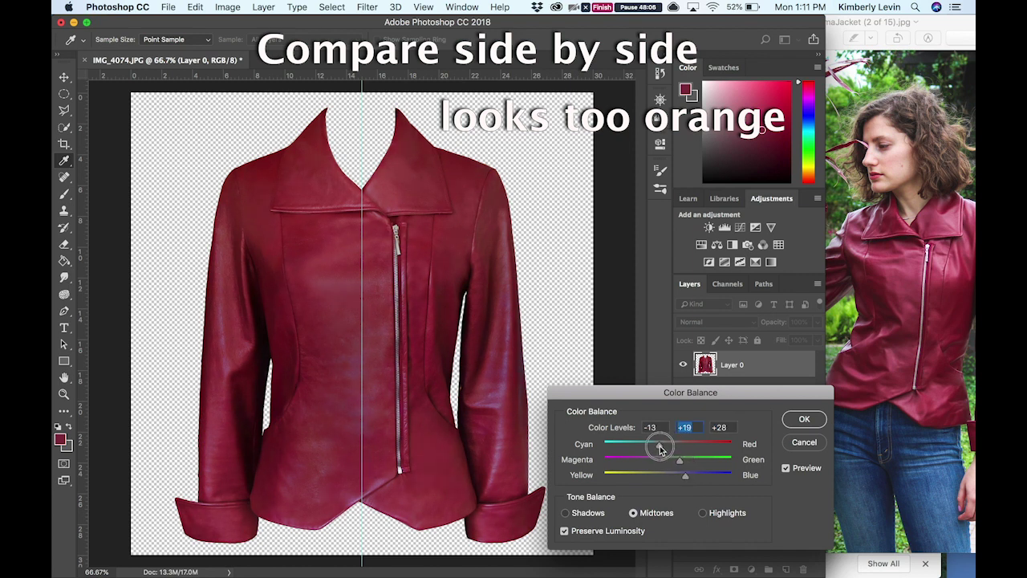
click(785, 471)
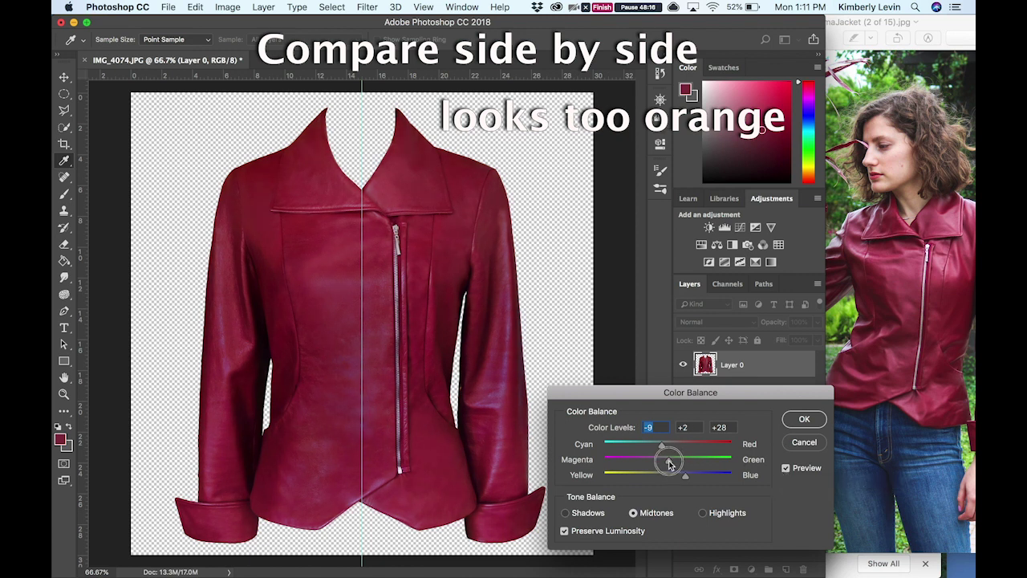
mouse_move(674, 463)
mouse_down()
mouse_move(683, 463)
mouse_move(664, 462)
mouse_up()
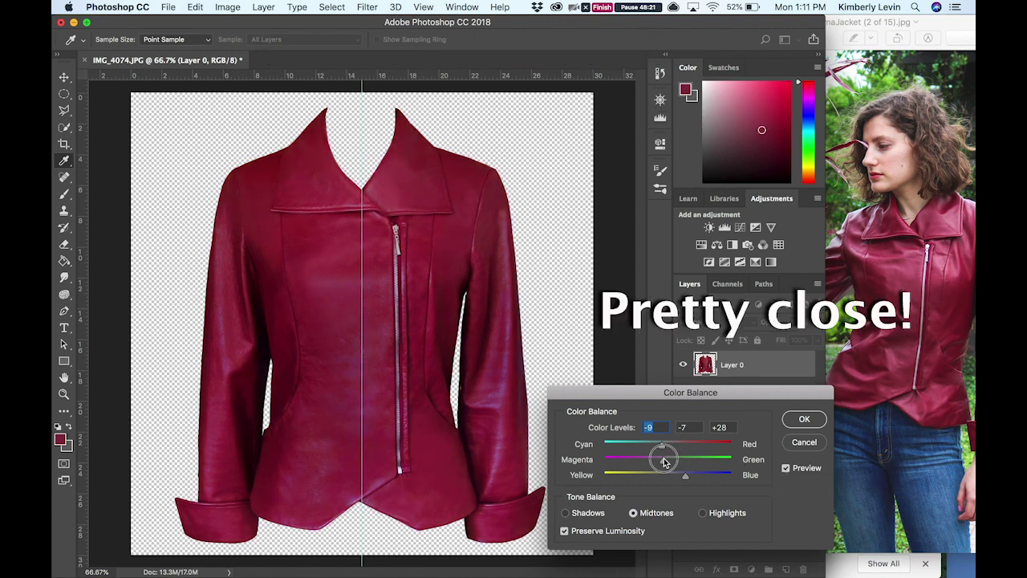
click(788, 468)
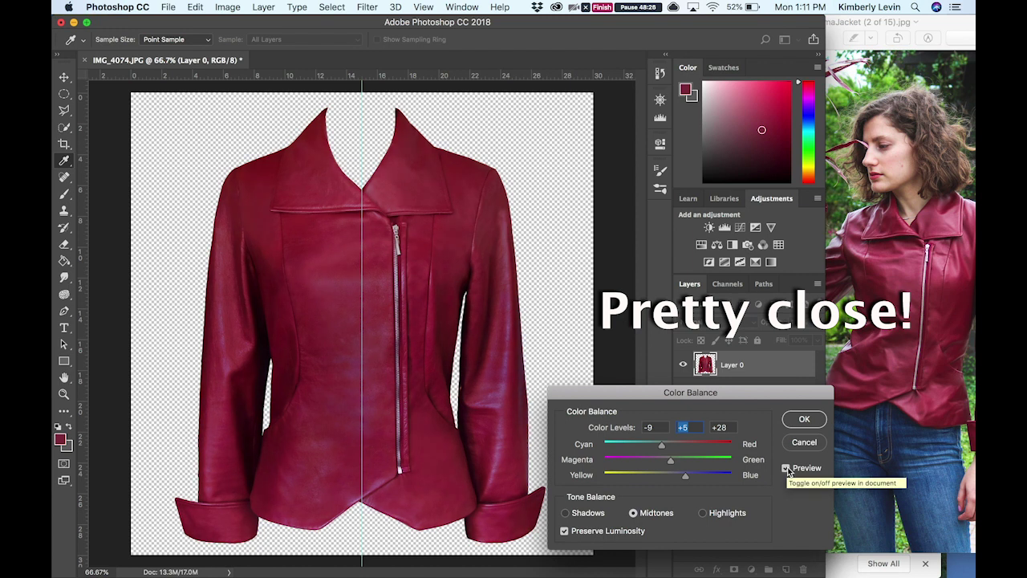
- Apply the colour balance, then clone leather over the bluish shine on the left sleeve
key(Return)
key(ctrl+plus)
key(o)
key(s)
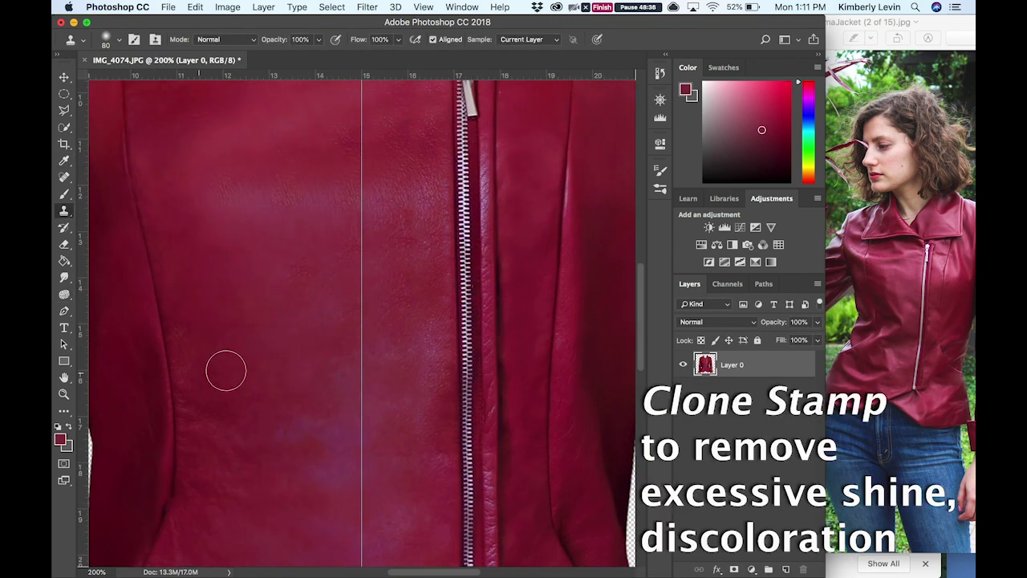
key(bracketright)
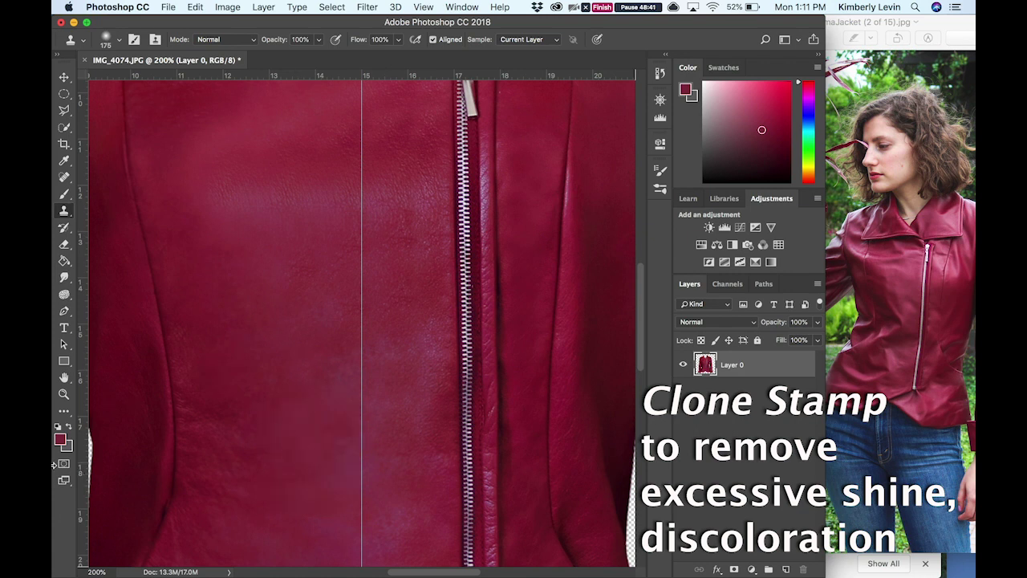
key(ctrl+minus)
key(ctrl+plus)
key(bracketleft)
key(bracketleft)
key(bracketleft)
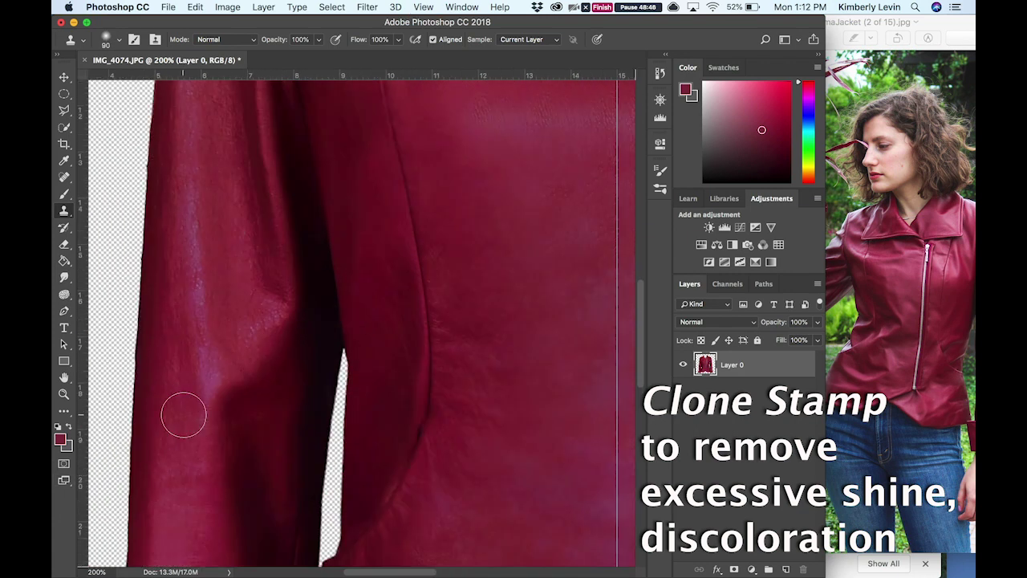
key(bracketright)
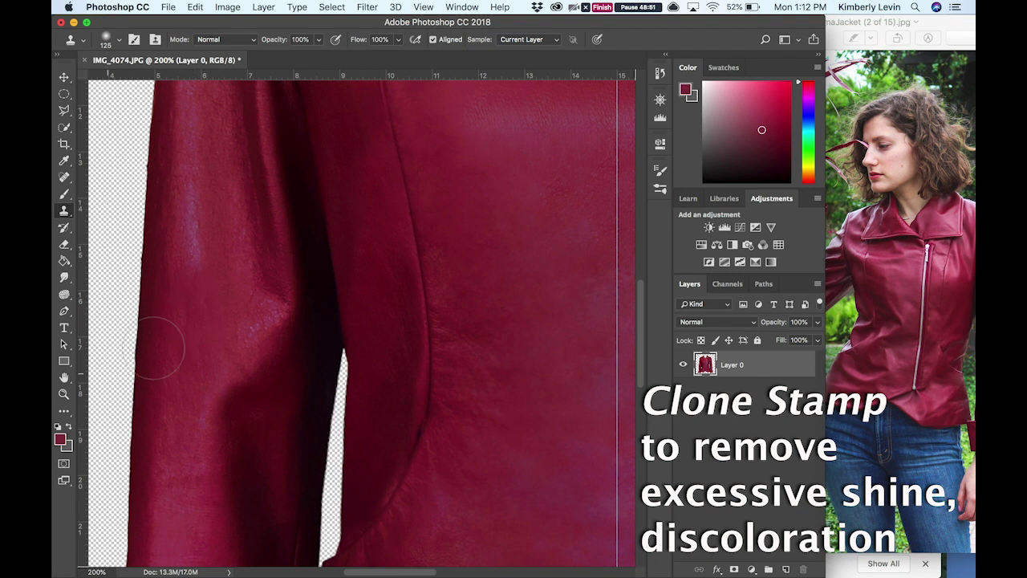
drag(200, 252, 190, 268)
- Clone-stamp smooth leather along the lower sleeve with a smaller brush
scroll(188, 305, up, 3)
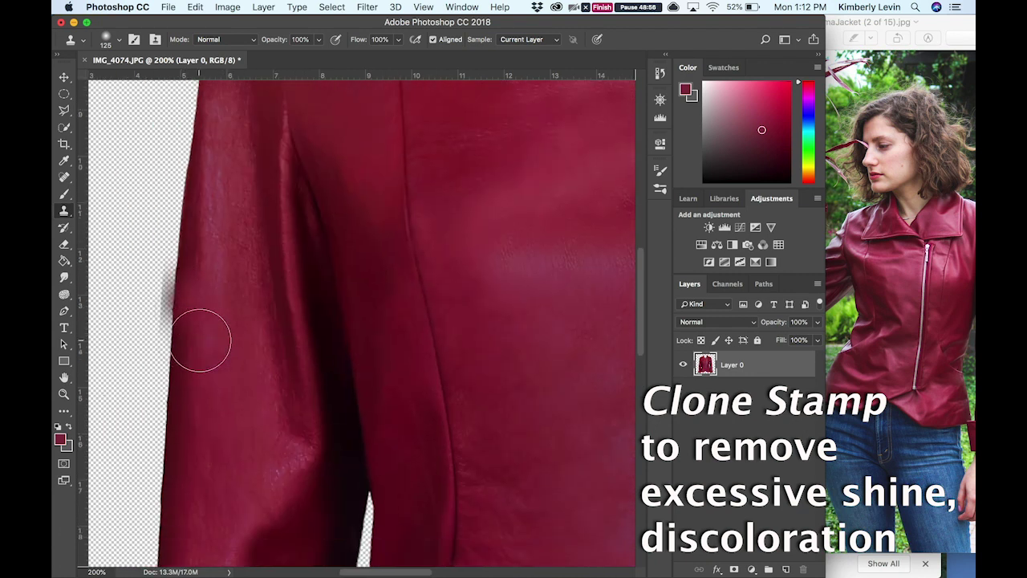
scroll(200, 305, up, 2)
key(bracketleft)
key(bracketleft)
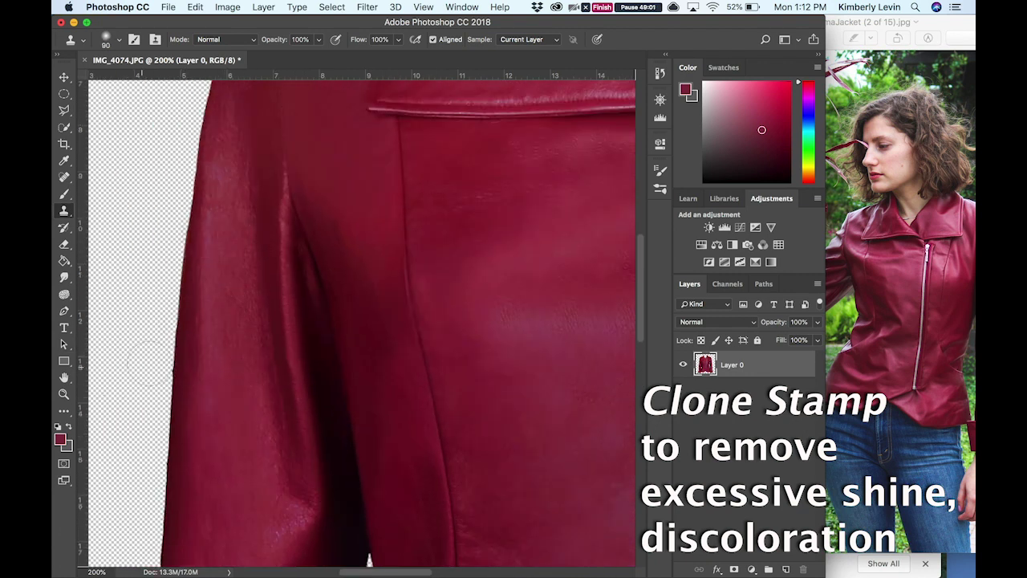
scroll(212, 241, down, 10)
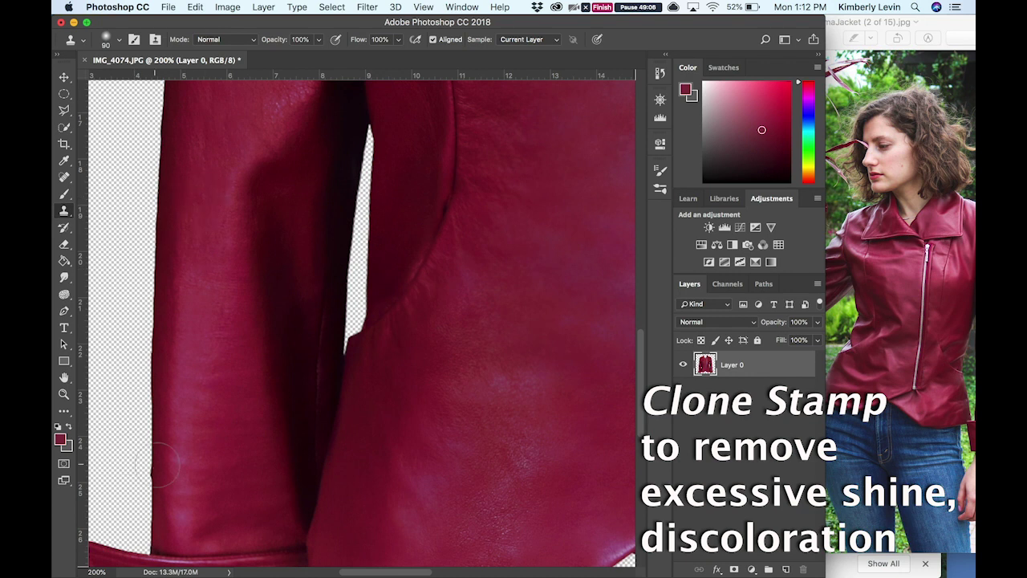
scroll(184, 337, down, 3)
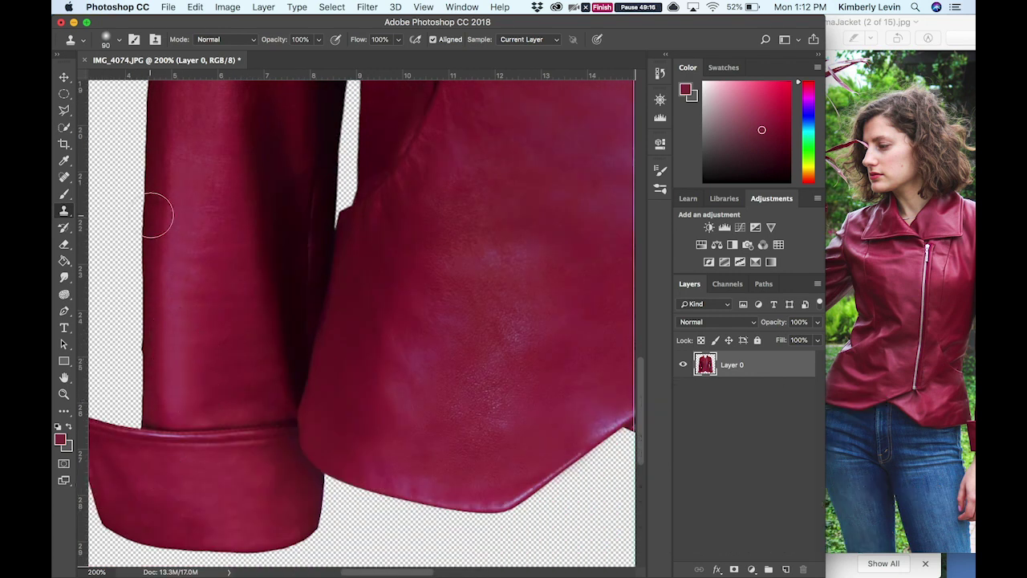
scroll(261, 362, right, 3)
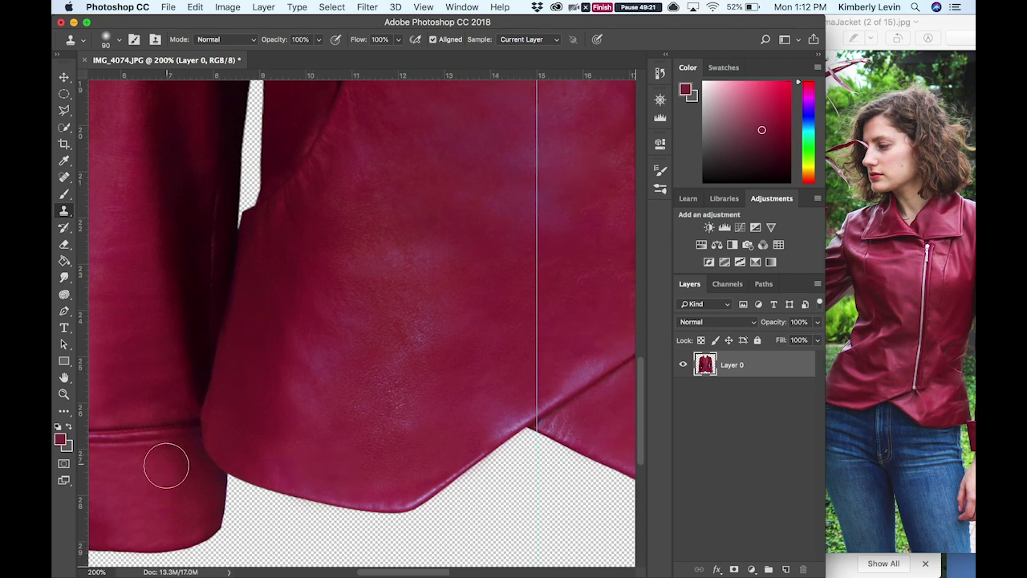
scroll(166, 465, right, 2)
scroll(175, 470, right, 2)
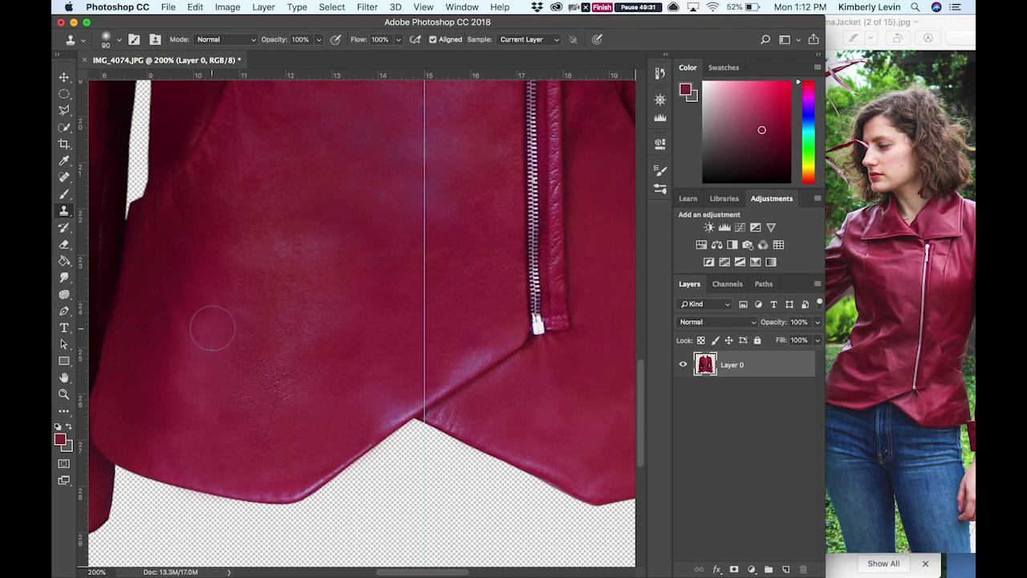
scroll(221, 389, right, 6)
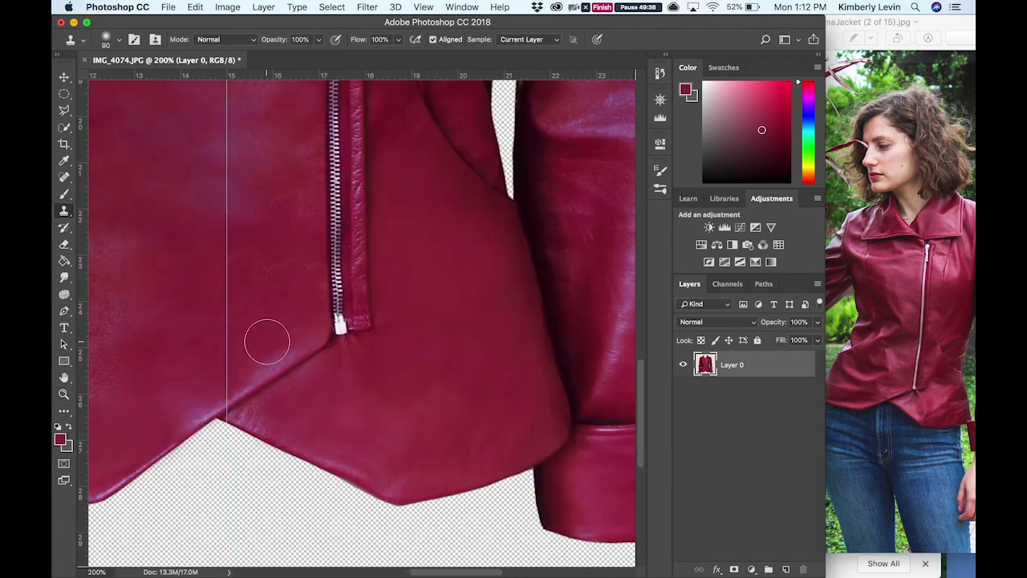
scroll(183, 353, right, 1)
scroll(184, 367, right, 2)
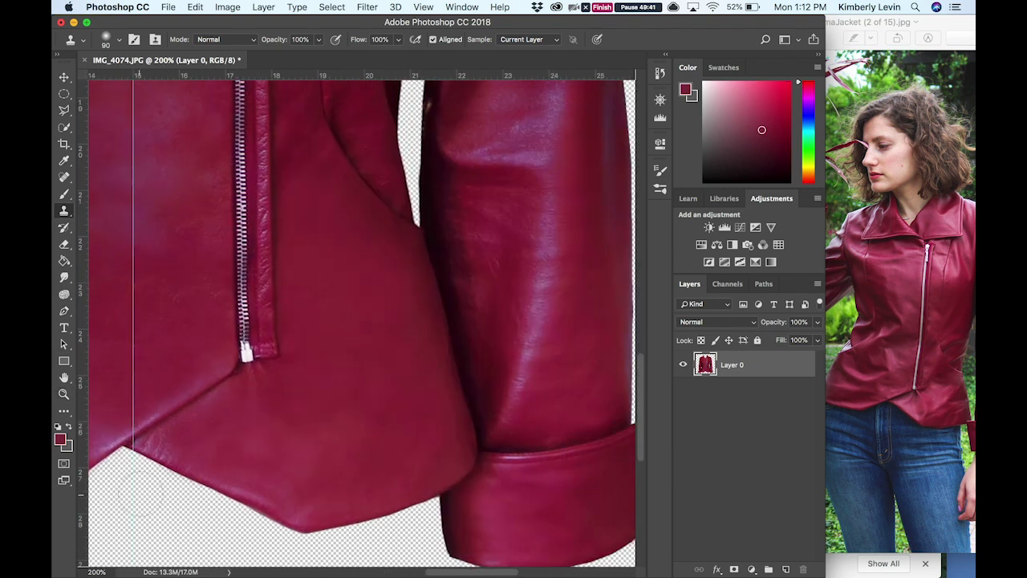
scroll(145, 498, right, 1)
scroll(218, 470, right, 2)
scroll(286, 469, down, 1)
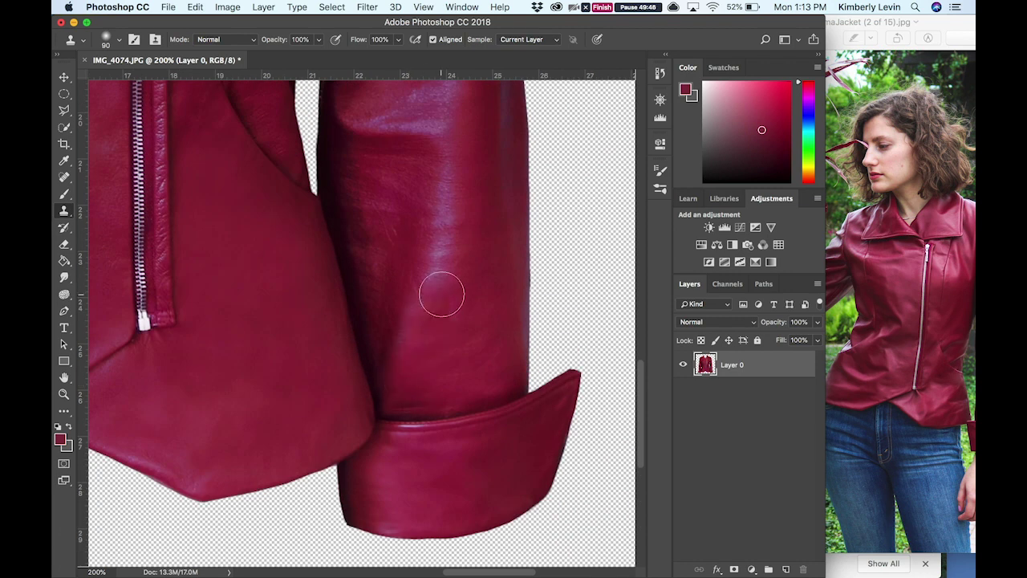
scroll(362, 353, up, 2)
scroll(361, 353, right, 2)
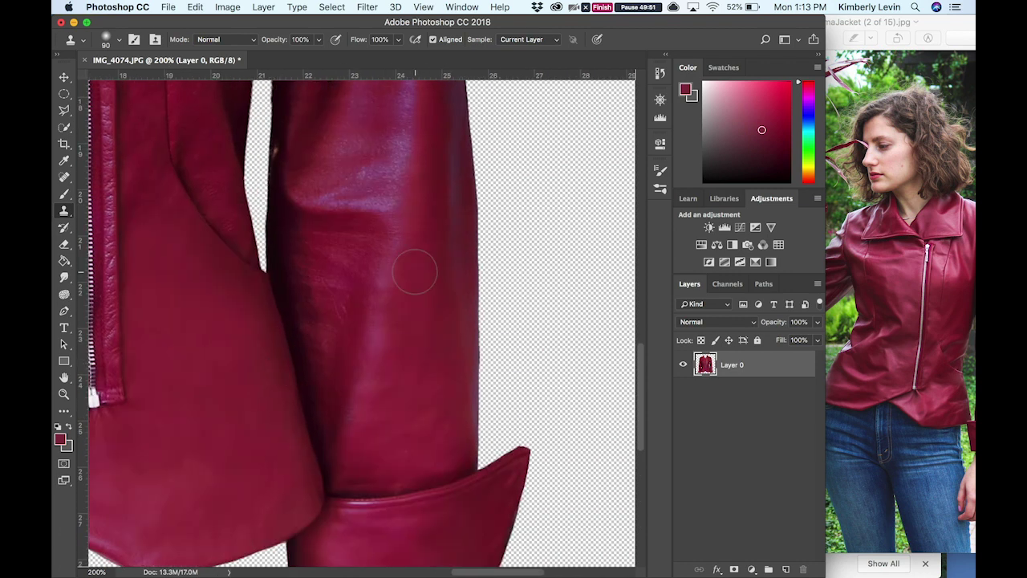
scroll(321, 289, up, 1)
drag(356, 345, 320, 477)
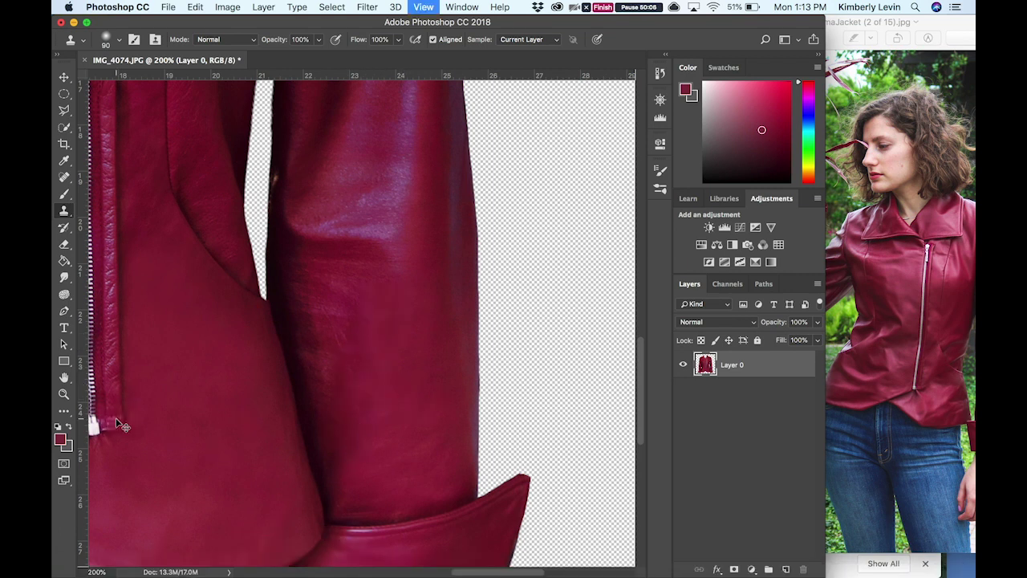
- Check the collar and sleeve from a wider view, then shrink the clone brush for finer work
scroll(264, 437, up, 5)
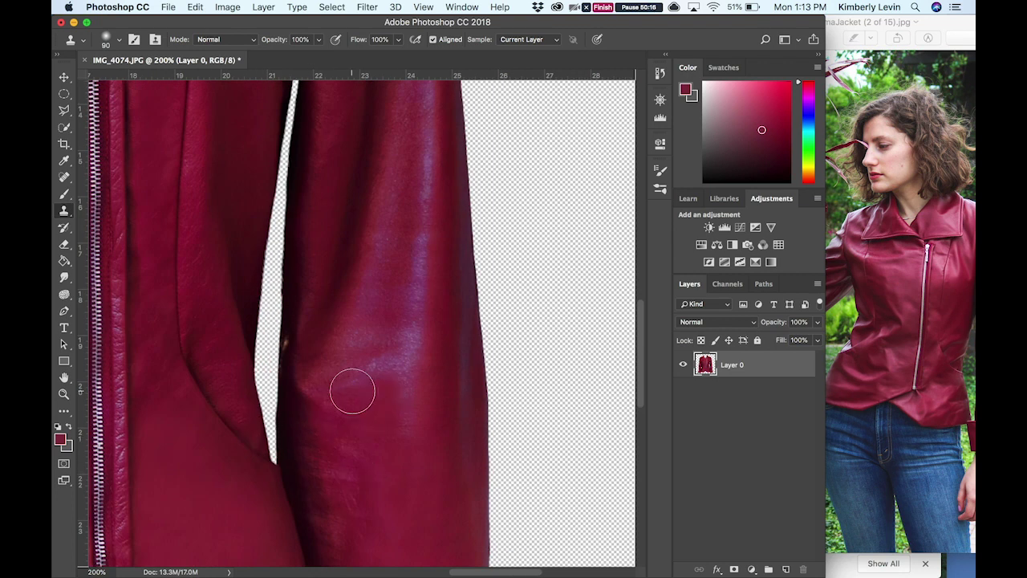
scroll(264, 447, up, 5)
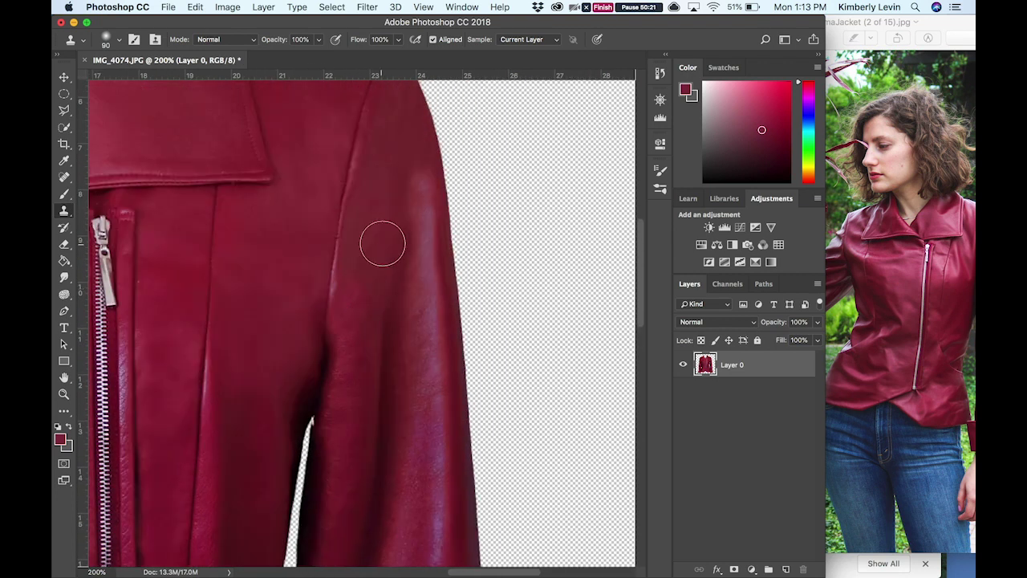
key(super+minus)
key(super+plus)
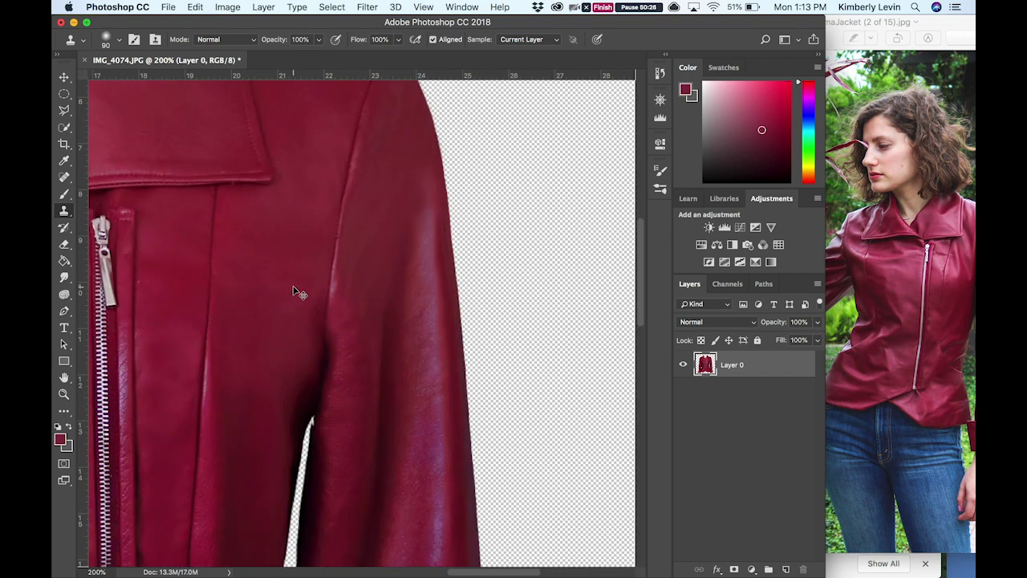
scroll(295, 285, down, 8)
key(bracketleft)
key(bracketleft)
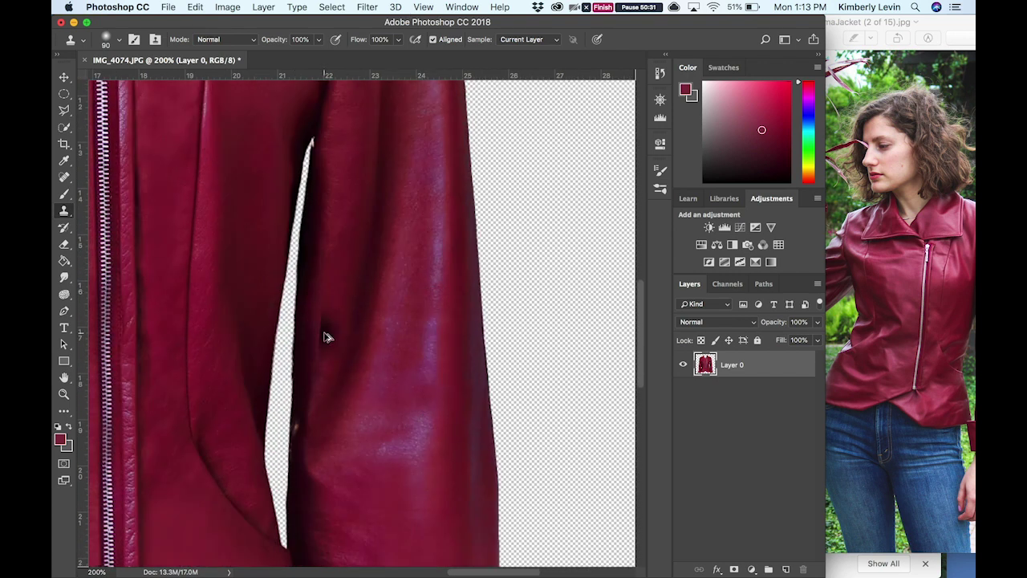
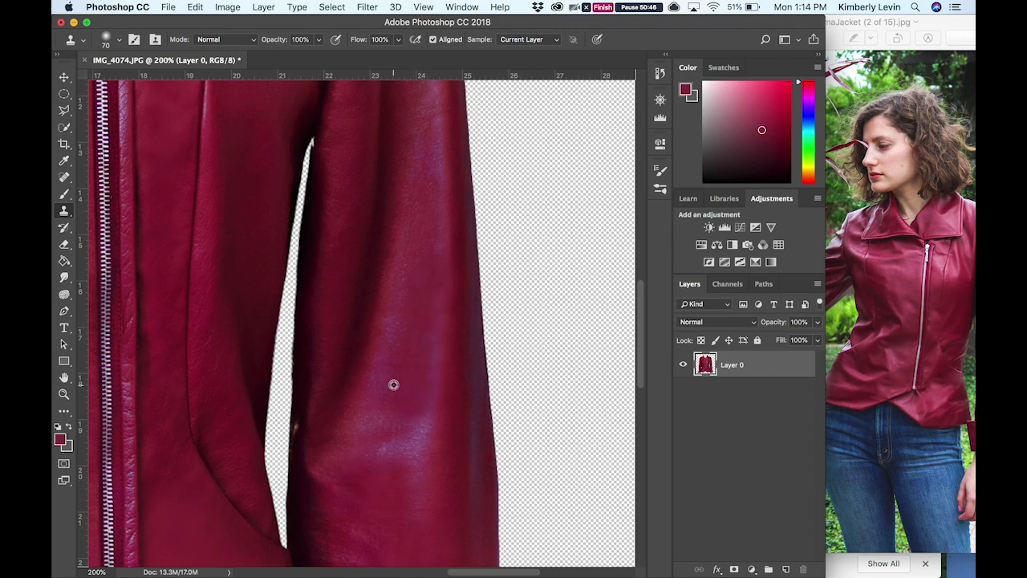
- Inspect the jacket's sleeve and zipper at several zoom levels, ending on the full view
scroll(263, 537, down, 3)
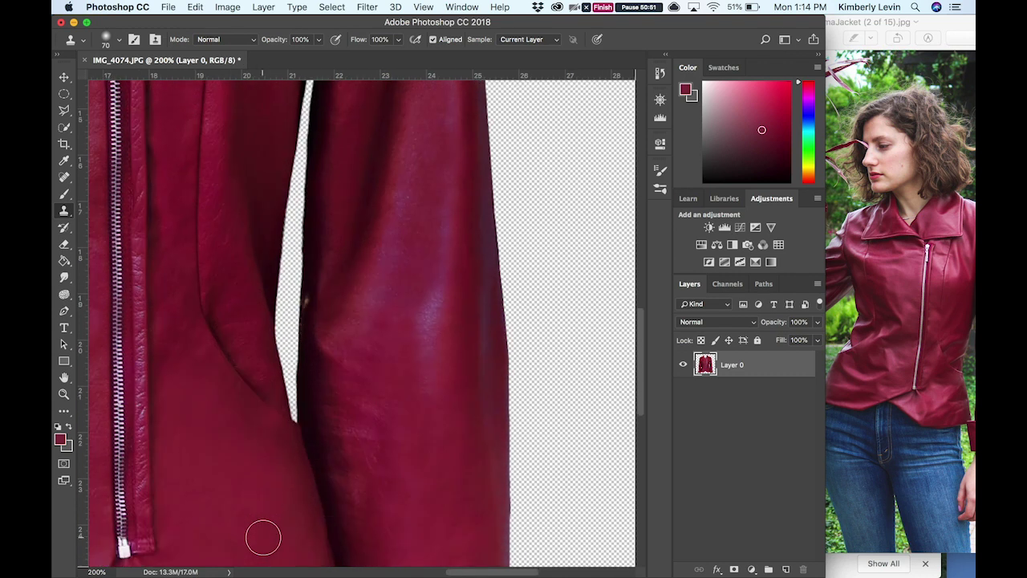
key(super+minus)
key(super+minus)
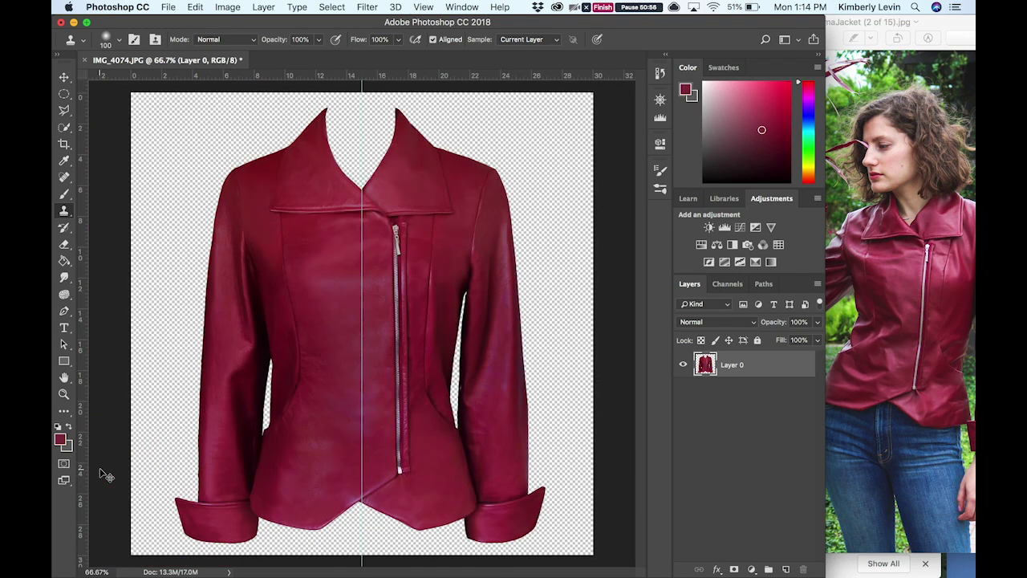
key(super+plus)
key(super+plus)
scroll(160, 477, right, 5)
scroll(321, 433, right, 1)
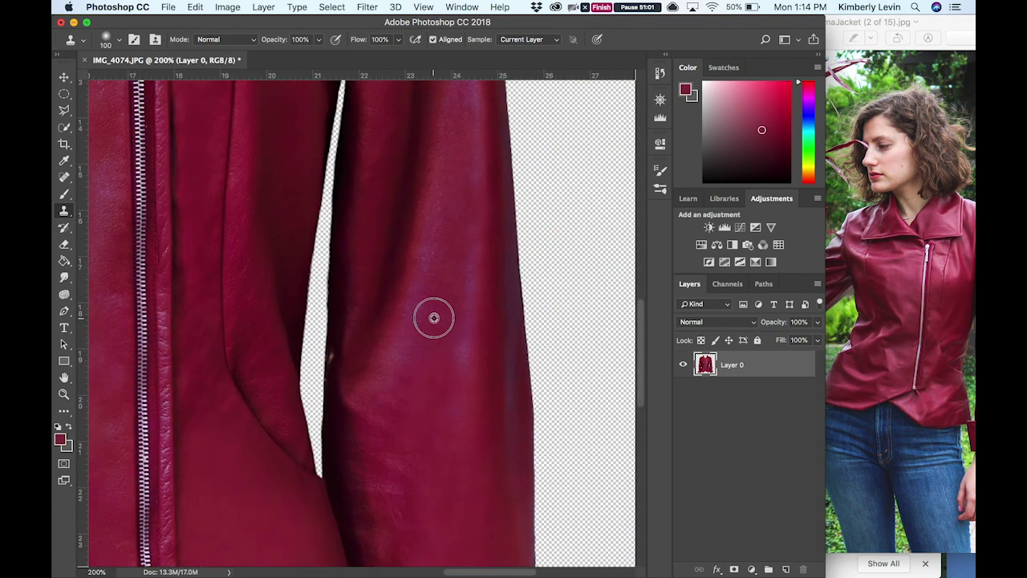
scroll(408, 411, up, 5)
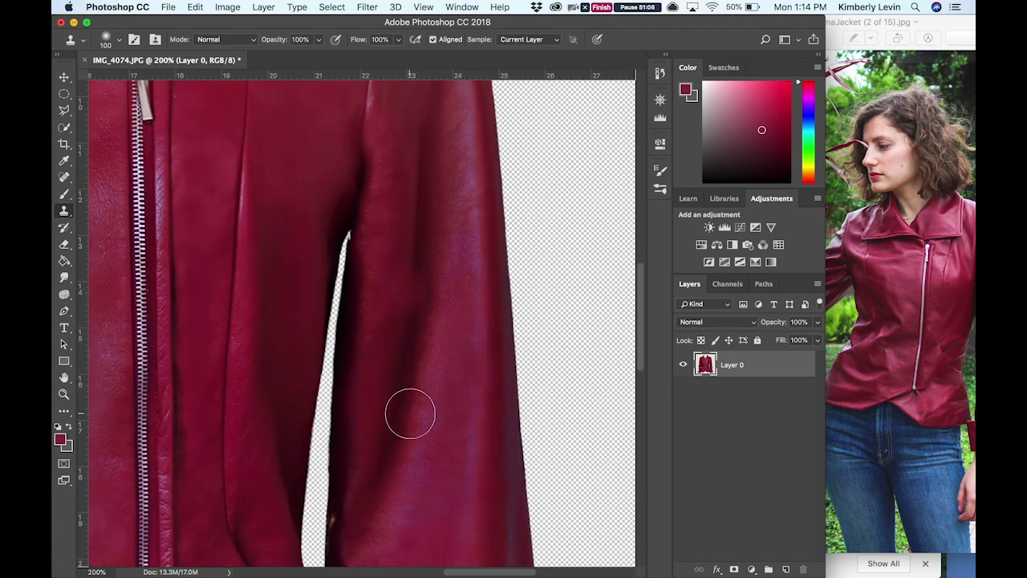
scroll(386, 536, down, 3)
key(super+minus)
key(super+minus)
key(super+minus)
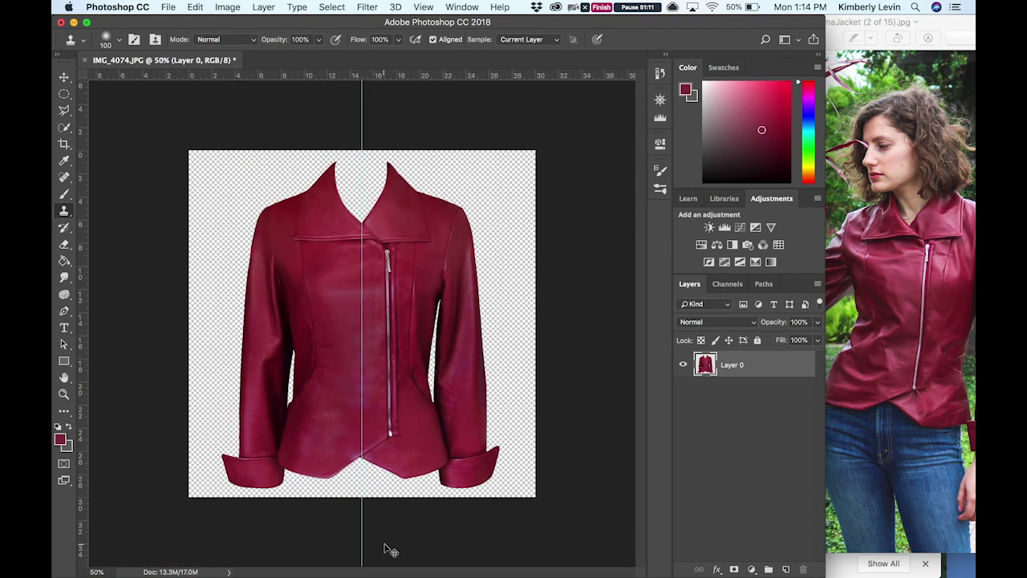
key(super+plus)
key(super+plus)
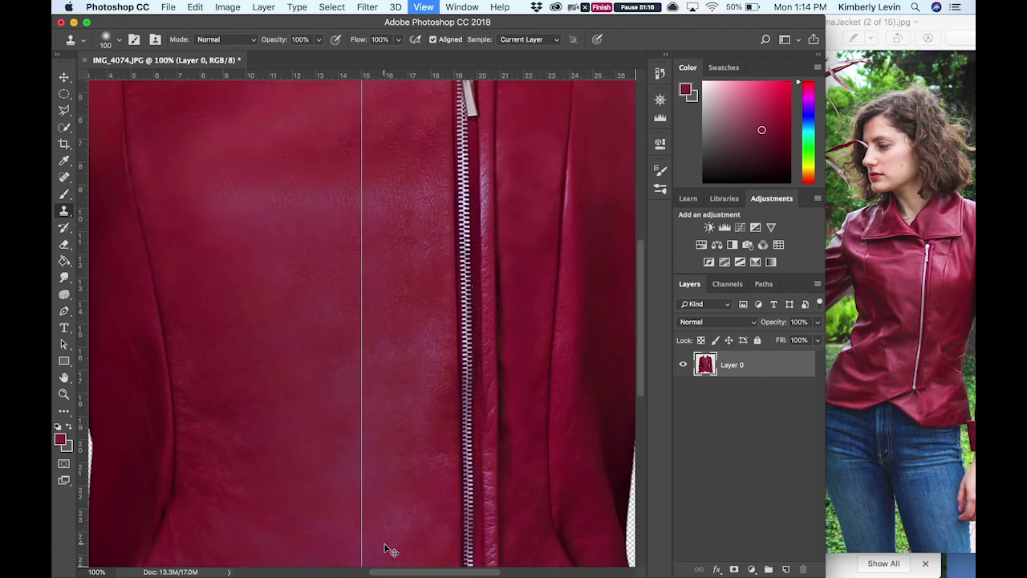
scroll(386, 543, right, 3)
scroll(385, 544, down, 3)
scroll(385, 544, right, 2)
scroll(447, 452, down, 2)
key(bracketleft)
key(bracketleft)
key(bracketleft)
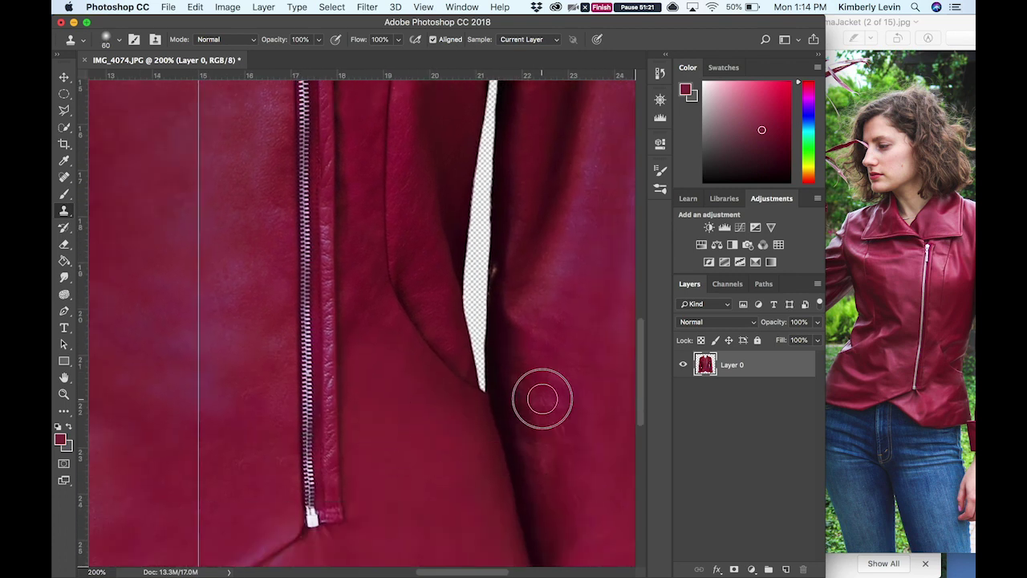
scroll(494, 420, right, 3)
scroll(506, 425, down, 1)
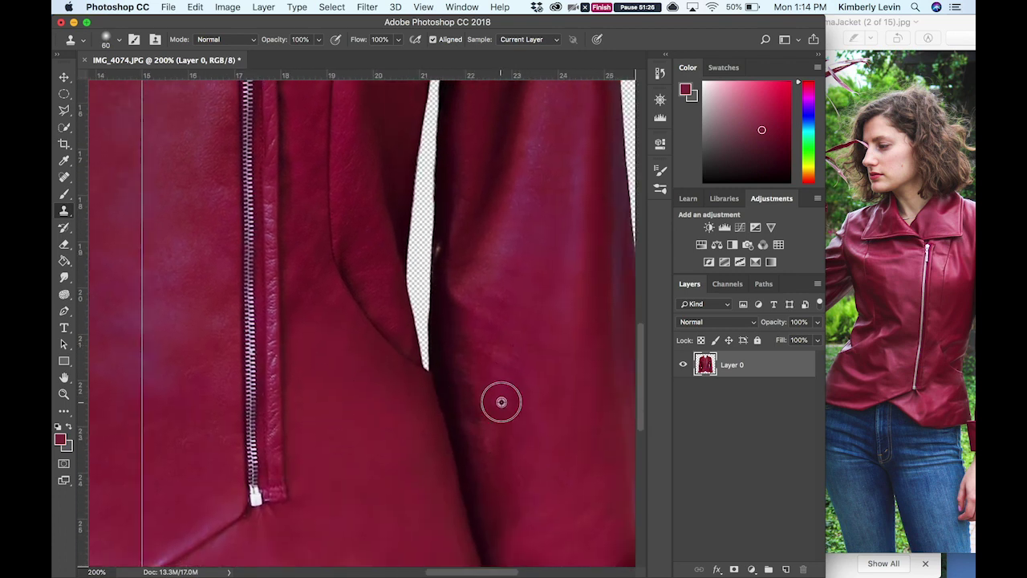
scroll(506, 385, up, 5)
scroll(506, 385, right, 1)
key(super+0)
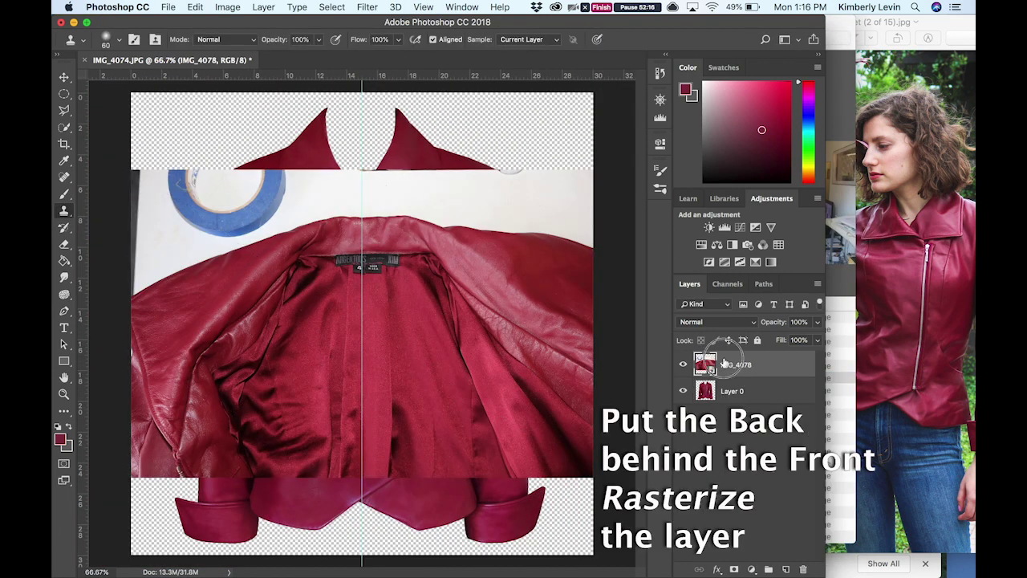
- Free-transform the back photo down to about 69% and move it behind the neckline
key(super+t)
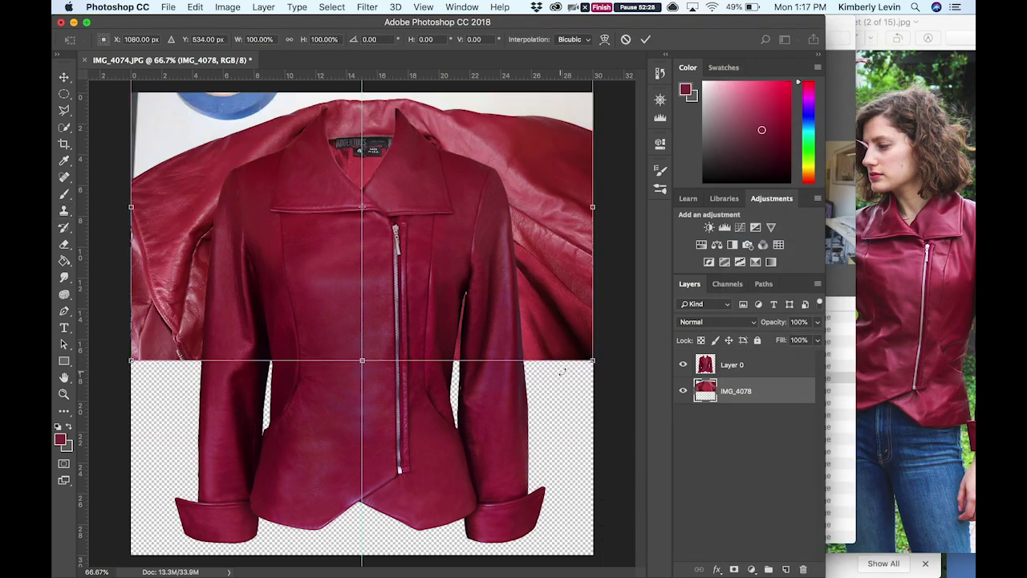
drag(592, 360, 440, 278)
mouse_move(211, 183)
mouse_down()
mouse_move(299, 183)
mouse_move(271, 186)
mouse_up()
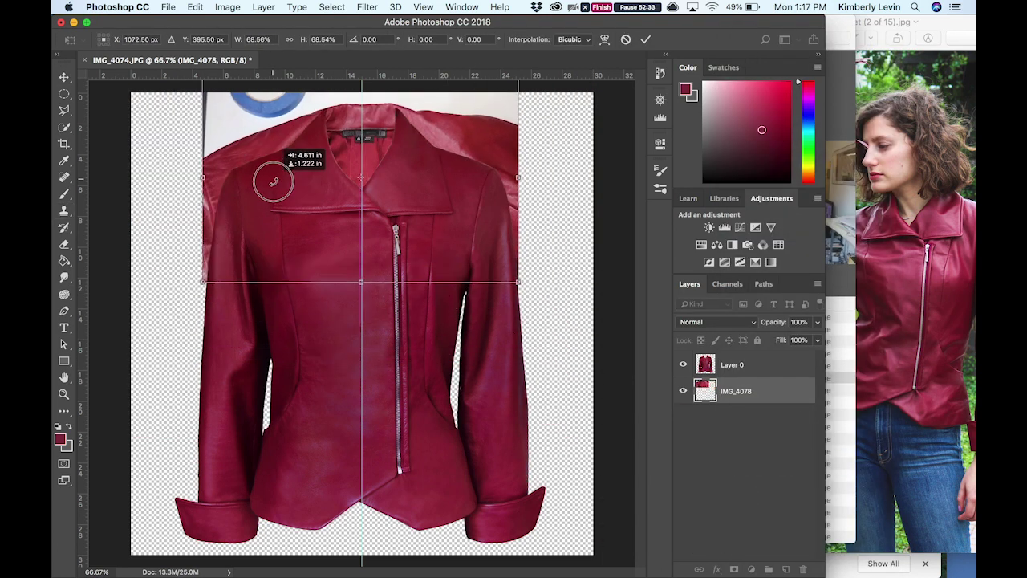
drag(193, 286, 210, 268)
drag(243, 126, 235, 128)
key(super+equal)
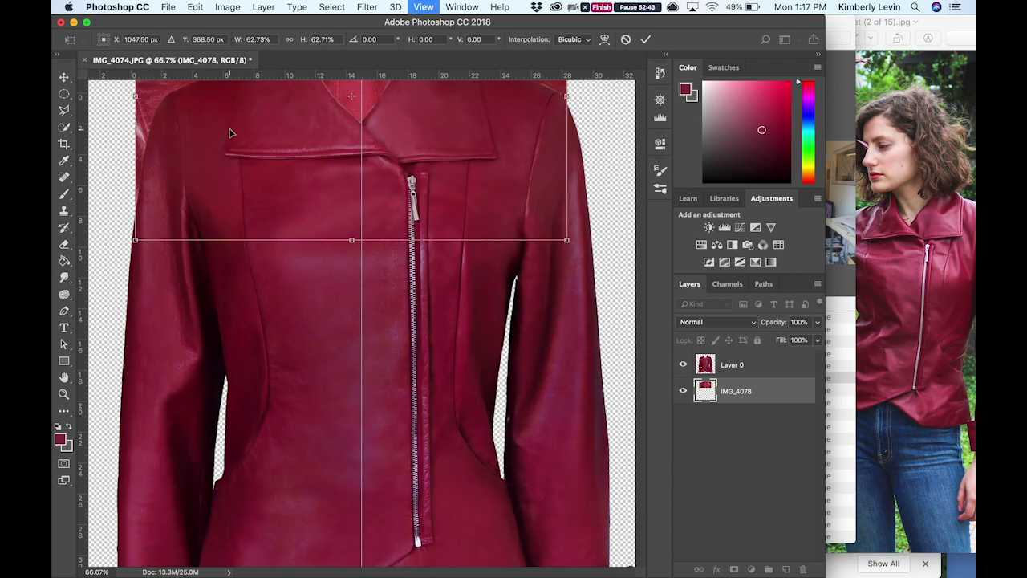
scroll(230, 129, up, 5)
key(Down)
key(Down)
key(Down)
- Nudge the back photo into alignment with the collar and commit the transform
key(Down)
key(Down)
key(Down)
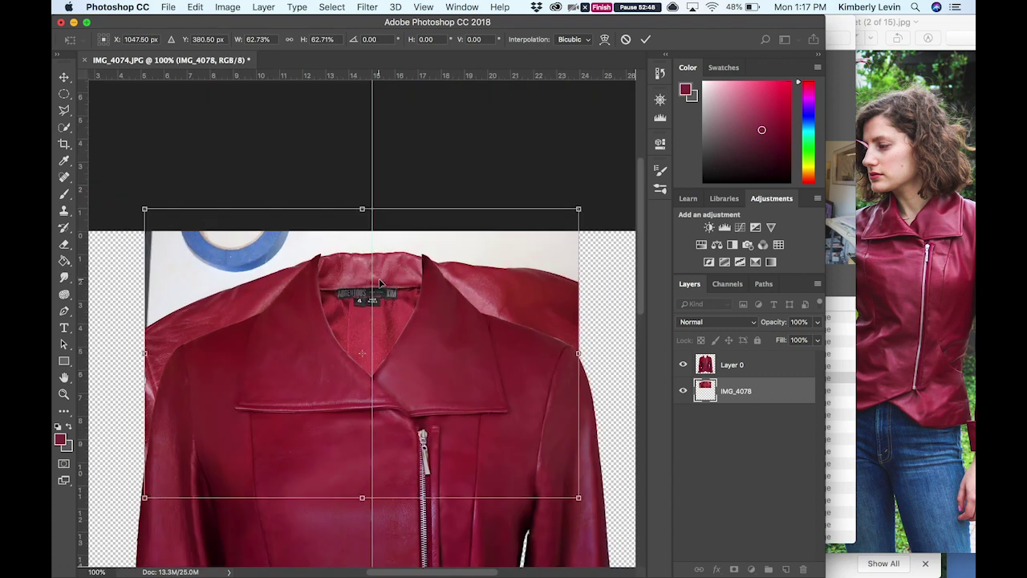
drag(580, 497, 615, 529)
key(Left)
key(Left)
key(Left)
key(Left)
key(Left)
key(Left)
key(Left)
key(Left)
key(Left)
key(Down)
key(Down)
key(Down)
key(Down)
key(Down)
key(Down)
key(Down)
key(Down)
key(Down)
key(Down)
key(Down)
key(Down)
key(Left)
key(Up)
key(Up)
key(Up)
key(Up)
key(Up)
key(Up)
key(Up)
key(Up)
key(Up)
key(Up)
key(Up)
key(Left)
key(Left)
key(Left)
key(Left)
key(Left)
key(Left)
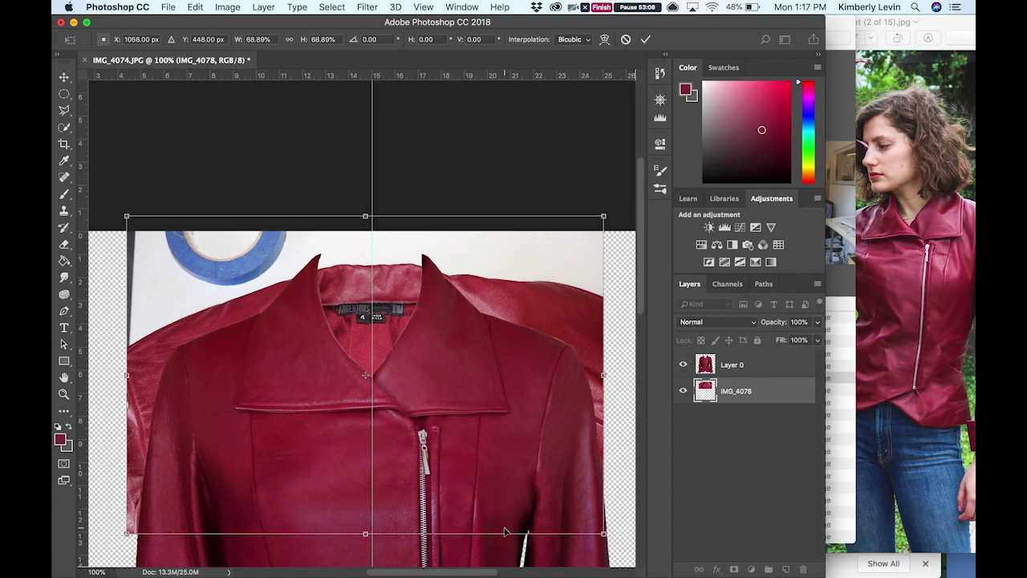
key(Return)
- Quick-select the jacket in the back photo, invert, and delete the white background
key(super+plus)
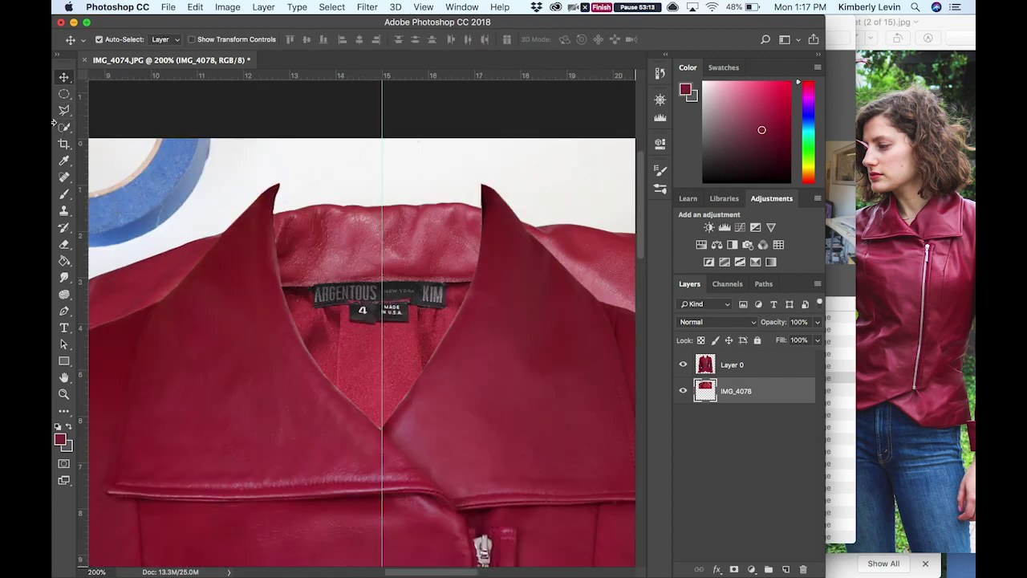
click(65, 129)
drag(375, 301, 325, 495)
click(333, 11)
click(344, 62)
key(Delete)
key(super+plus)
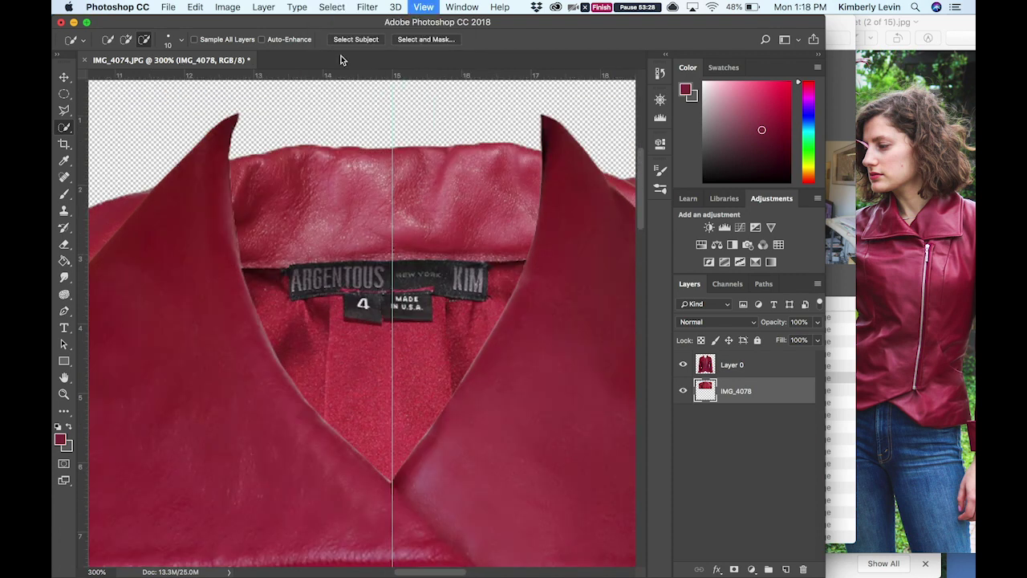
key(super+minus)
- Select an oval around the collar, invert it, and delete the extra shoulder leather
click(64, 94)
drag(169, 155, 629, 548)
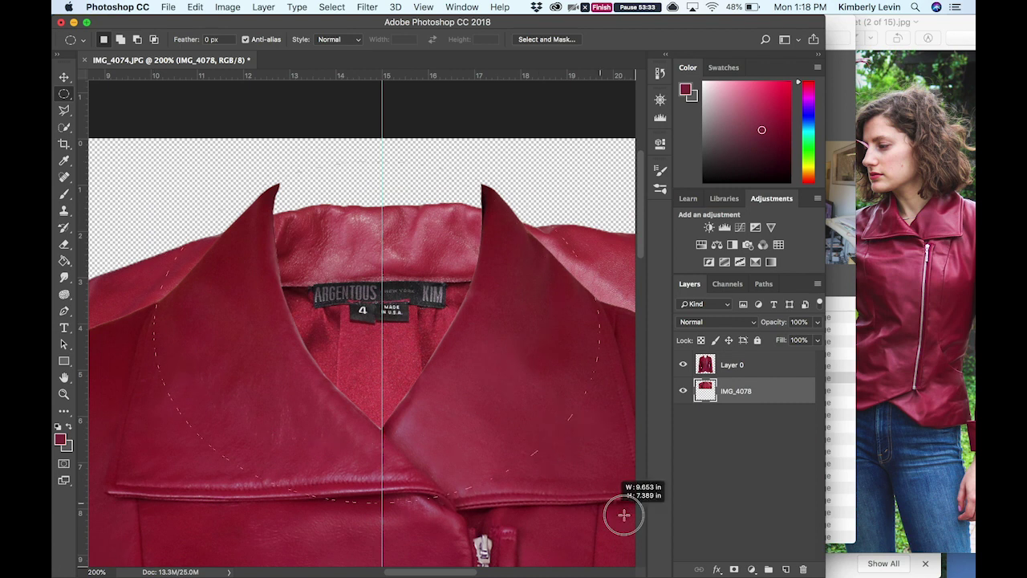
click(227, 6)
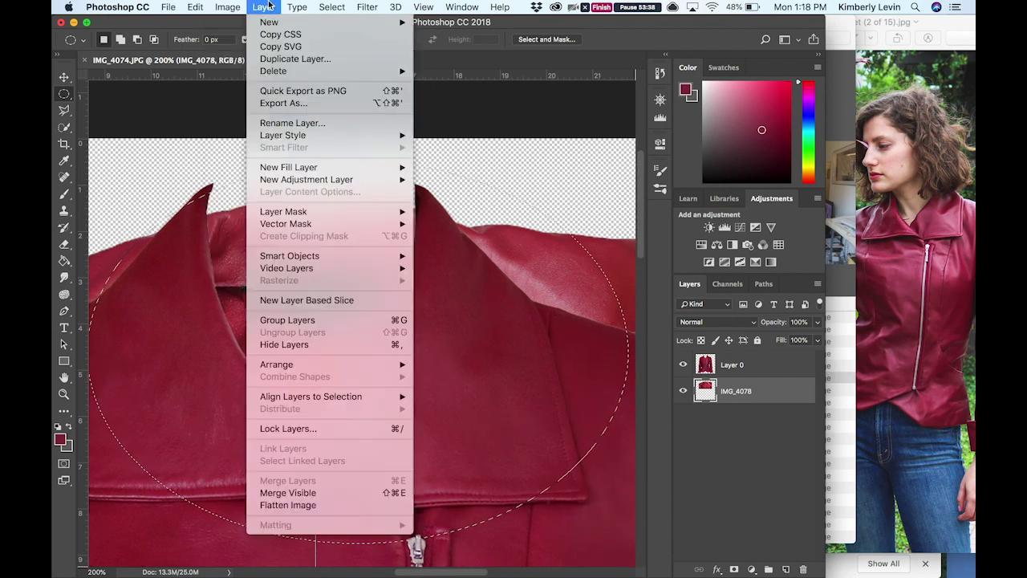
click(342, 61)
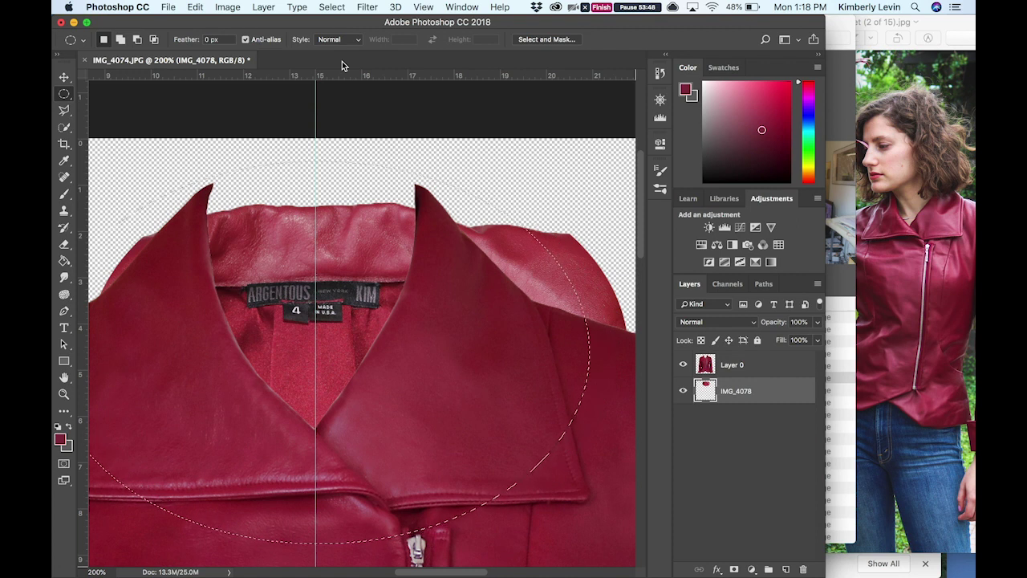
key(ctrl+z)
key(ctrl+alt+z)
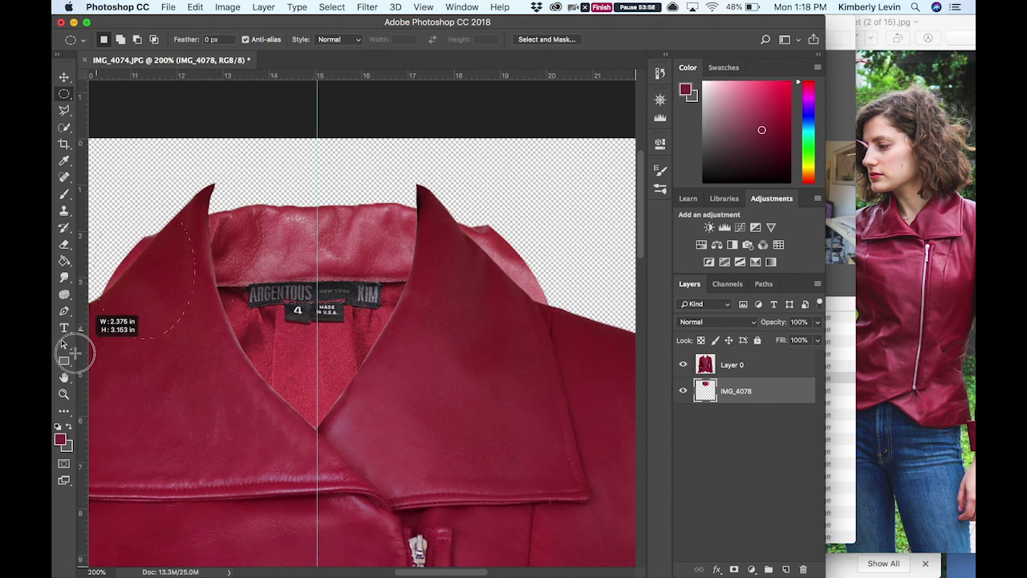
drag(195, 206, 137, 401)
drag(555, 183, 624, 419)
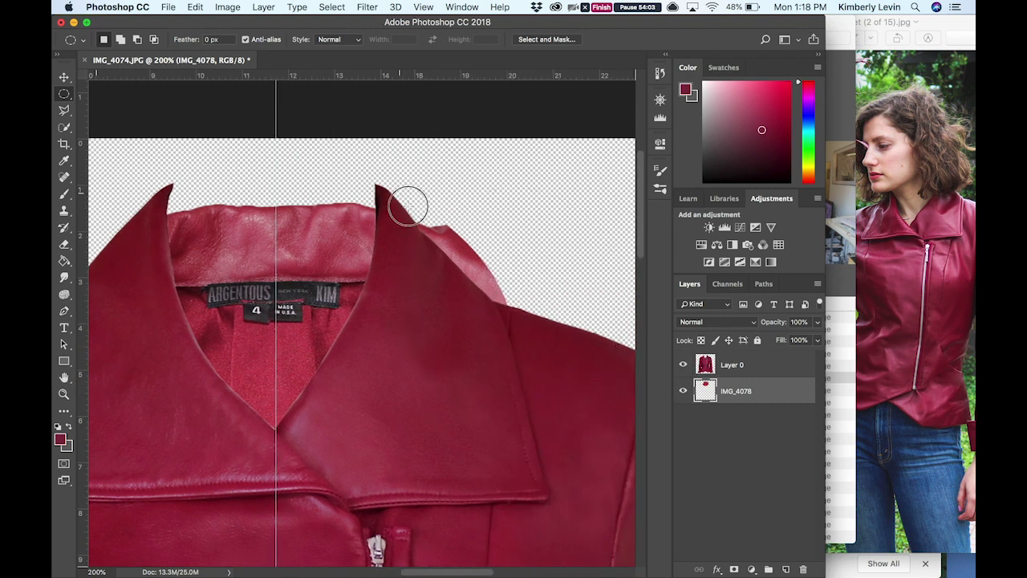
drag(516, 362, 378, 156)
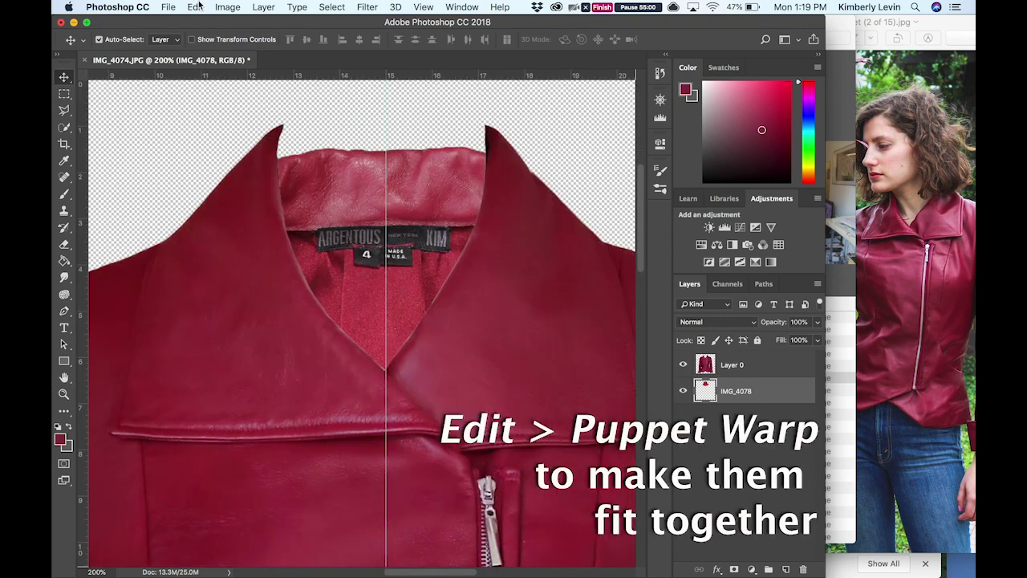
- Puppet Warp the collar layer, pulling the right and left collar tips into place
click(195, 7)
click(220, 255)
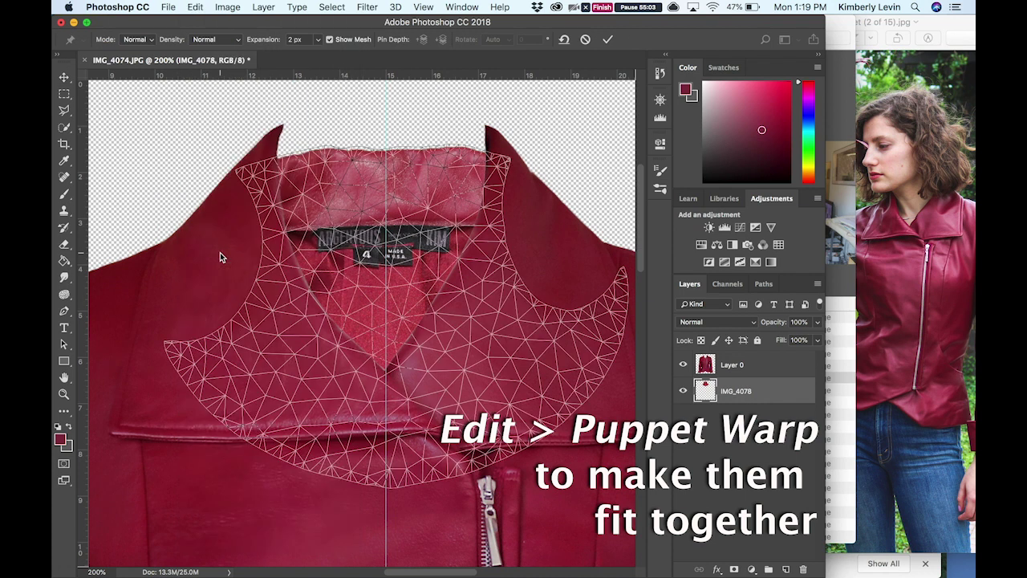
click(283, 310)
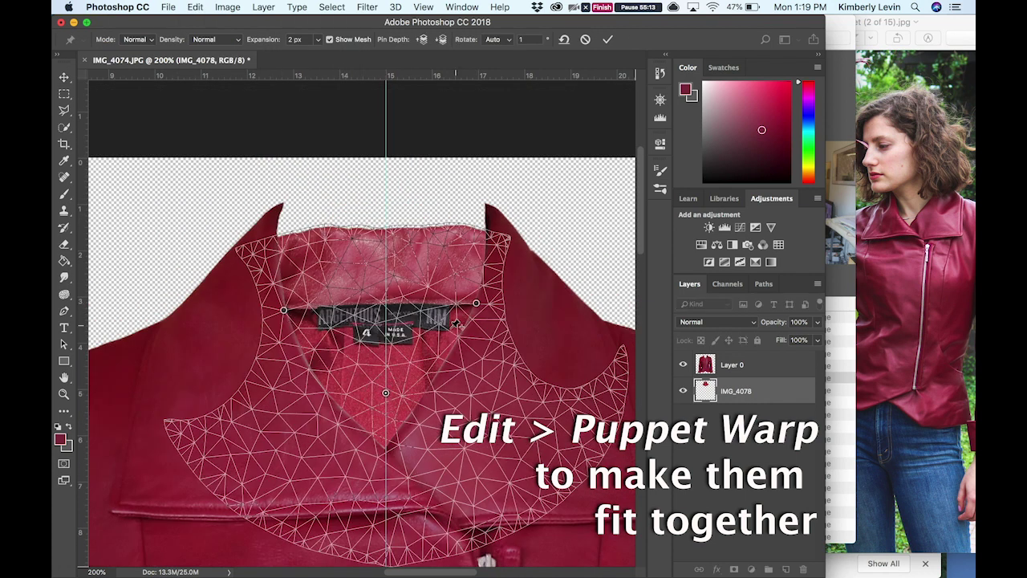
right_click(386, 393)
click(411, 399)
drag(492, 225, 488, 204)
mouse_move(271, 239)
mouse_down()
mouse_move(271, 195)
mouse_move(277, 204)
mouse_up()
drag(390, 368, 395, 277)
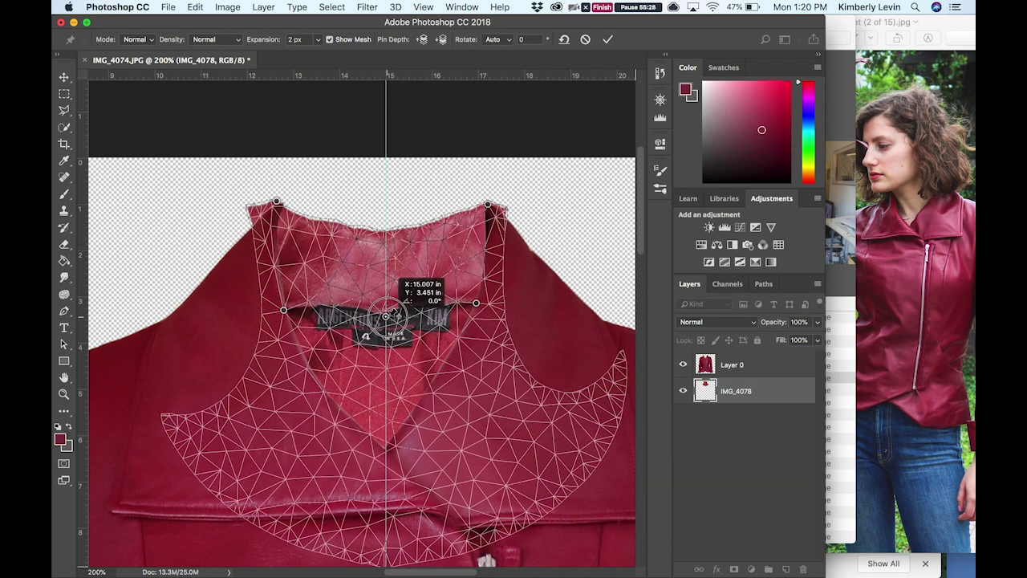
key(ctrl+z)
- Pin the collar and centre seam, remove extra pins, pull the lining down, and commit the warp
drag(388, 490, 386, 541)
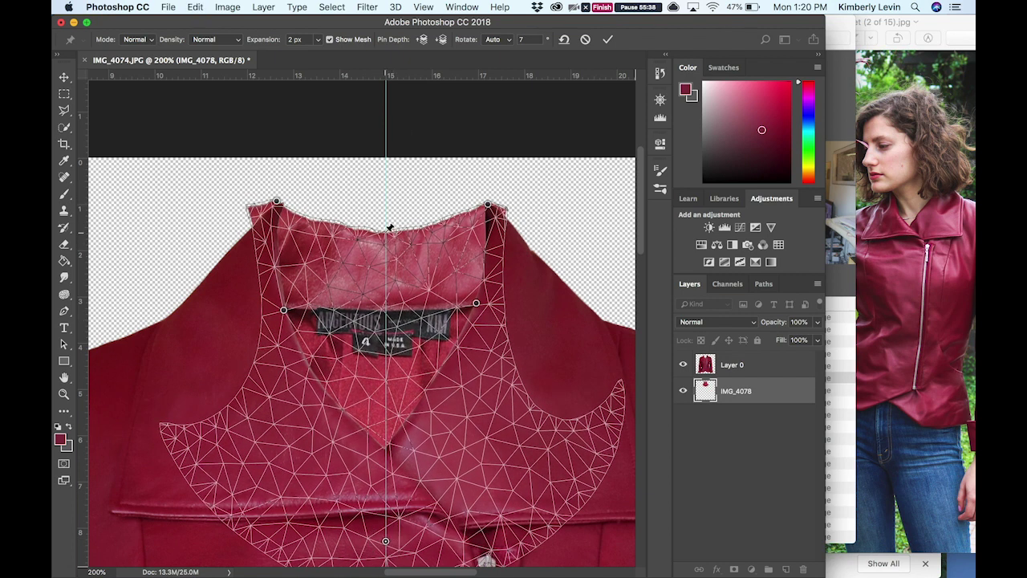
drag(392, 274, 386, 247)
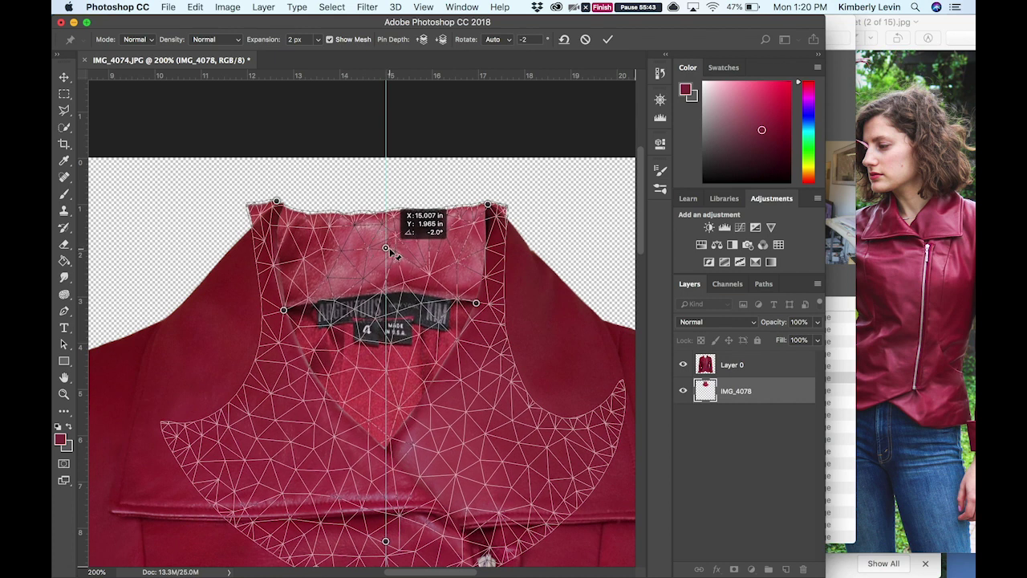
drag(386, 381, 386, 397)
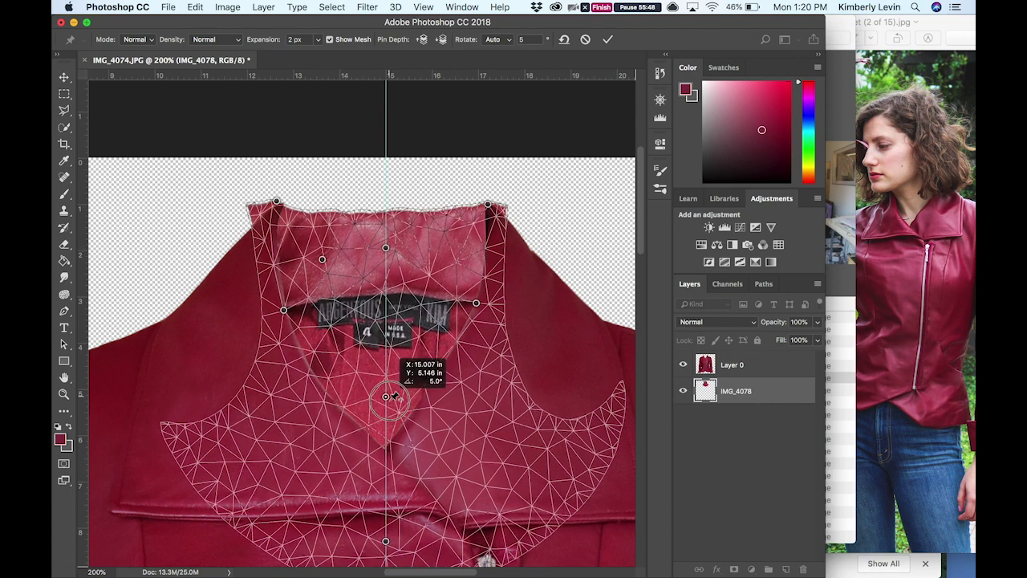
drag(409, 277, 405, 292)
mouse_move(366, 261)
mouse_down()
mouse_move(355, 295)
mouse_move(362, 289)
mouse_up()
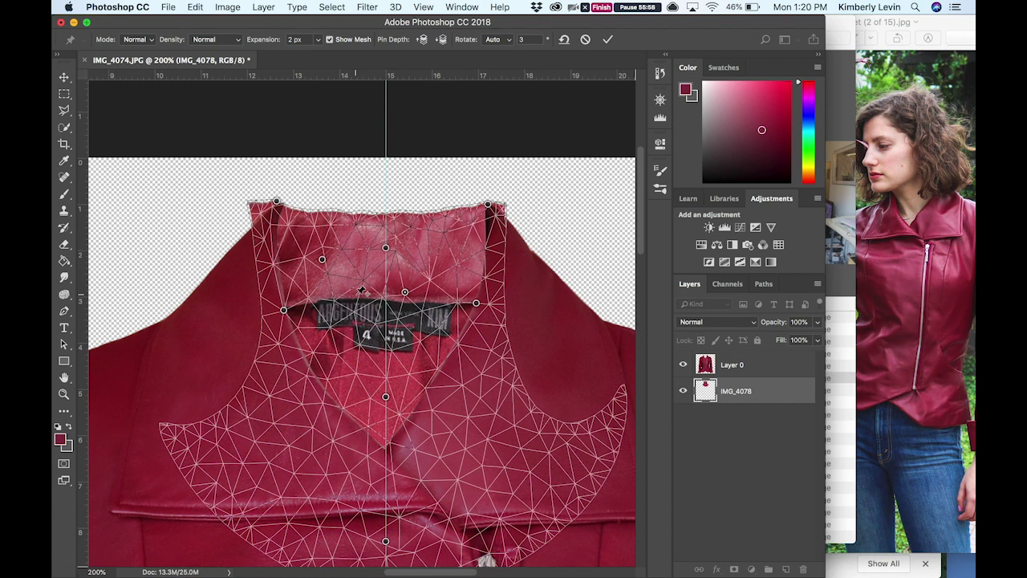
right_click(406, 294)
click(422, 298)
right_click(386, 396)
click(401, 404)
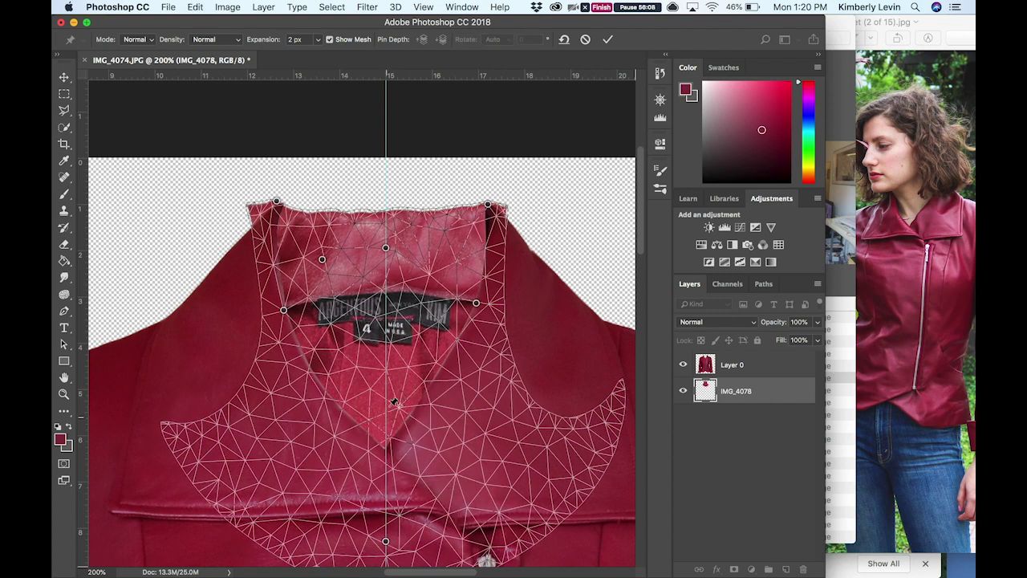
drag(404, 401, 401, 440)
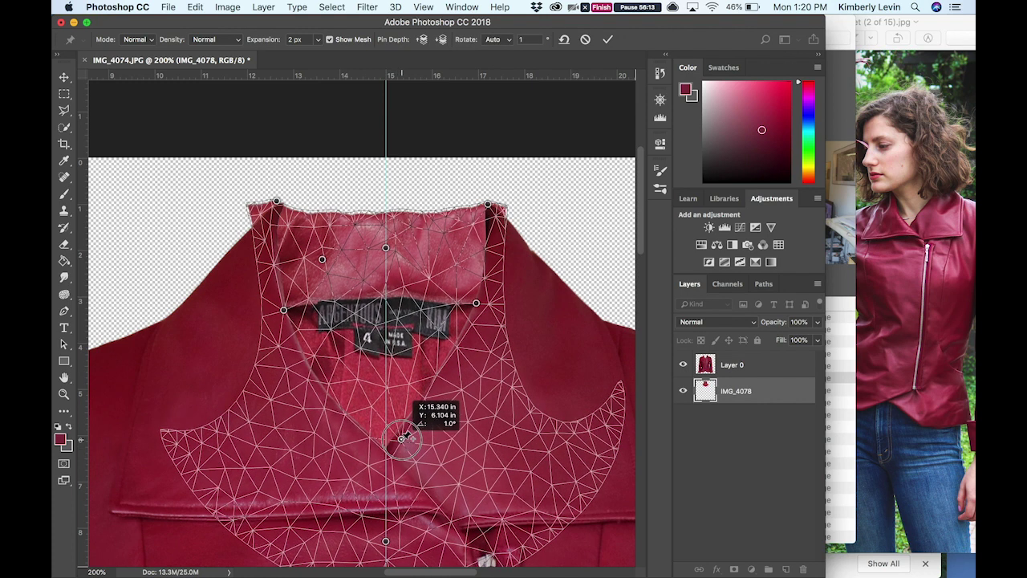
key(Return)
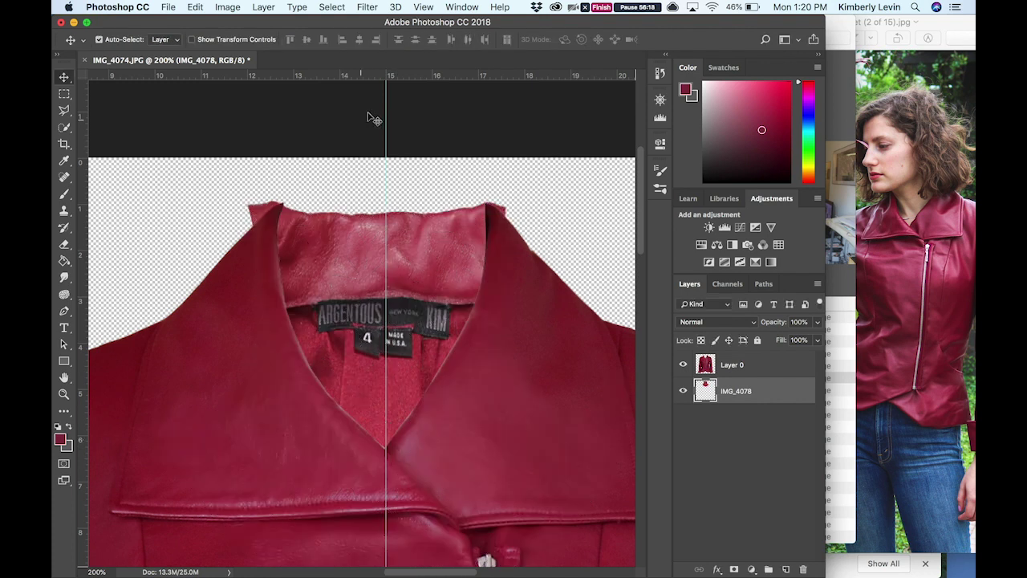
- Delete the left collar tip using an elliptical selection
right_click(64, 94)
click(113, 107)
mouse_move(255, 247)
mouse_down()
mouse_move(225, 189)
mouse_move(269, 258)
mouse_up()
key(Delete)
drag(526, 239, 486, 172)
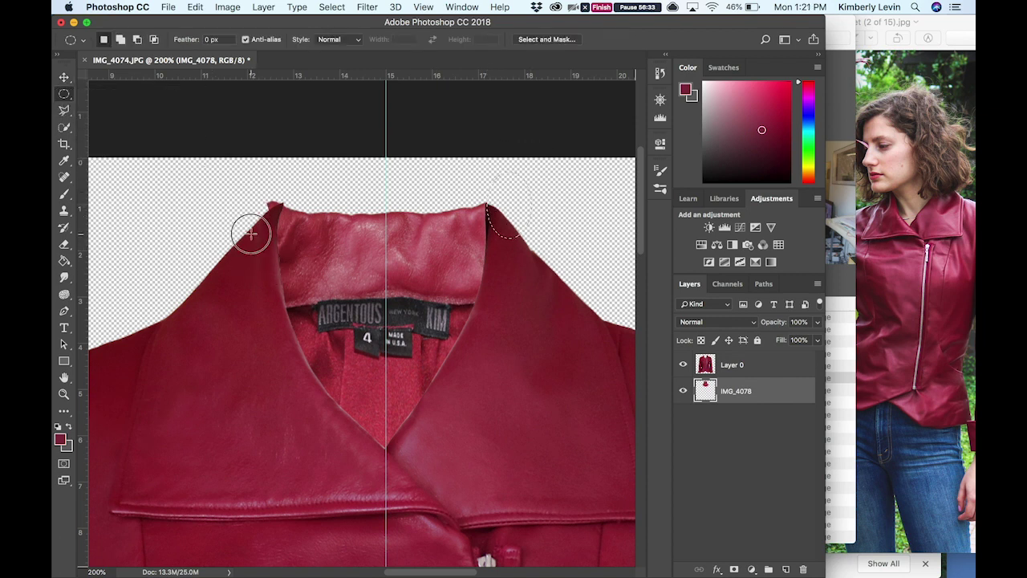
drag(251, 234, 277, 157)
- Forward Warp the collar edge and lining around the labels, resizing the brush with [ and ]
click(331, 6)
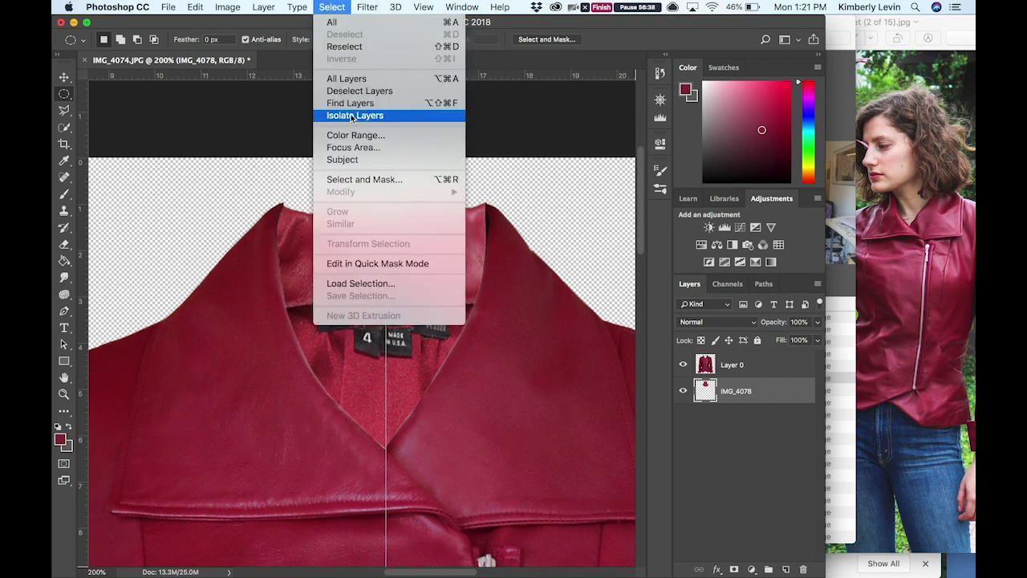
click(450, 107)
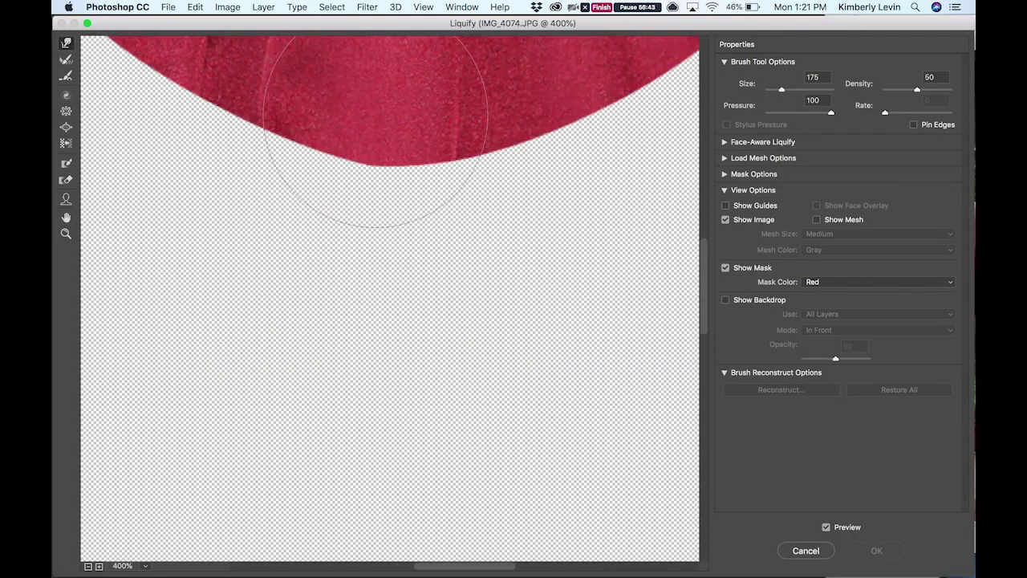
drag(375, 115, 394, 309)
key(bracketleft)
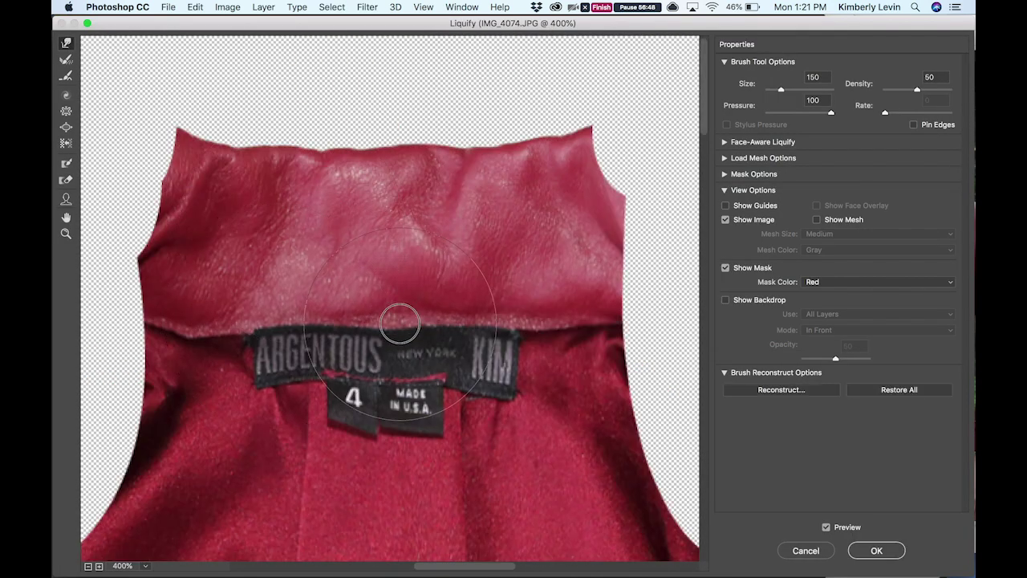
key(bracketleft)
key(bracketleft)
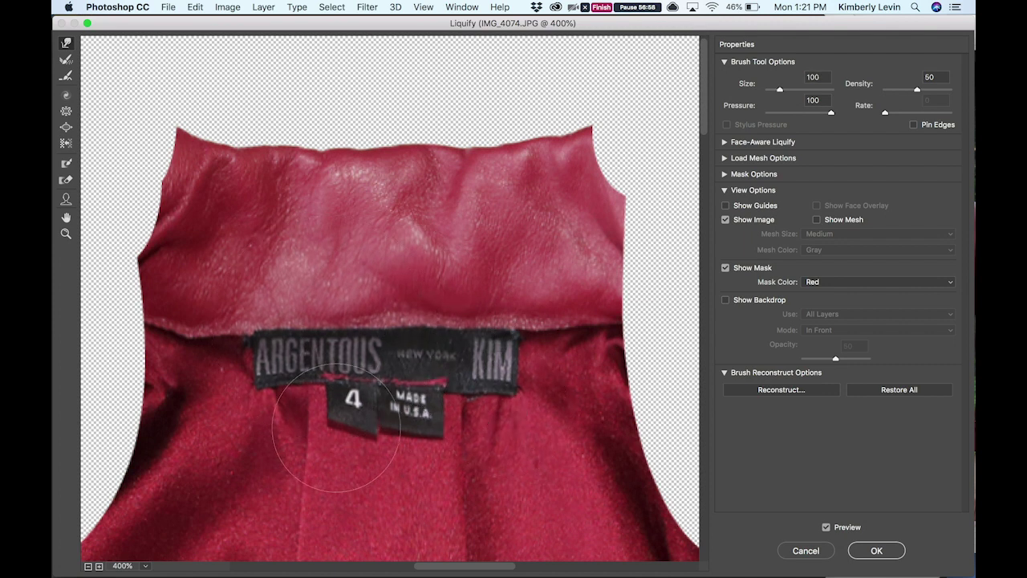
key(bracketleft)
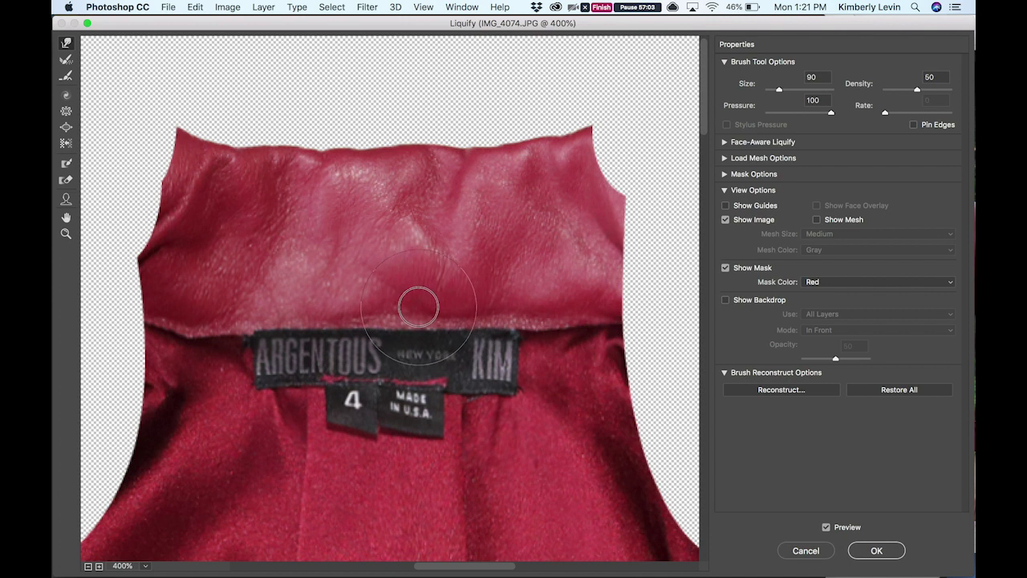
key(bracketright)
key(bracketright)
key(bracketright)
key(bracketleft)
key(bracketleft)
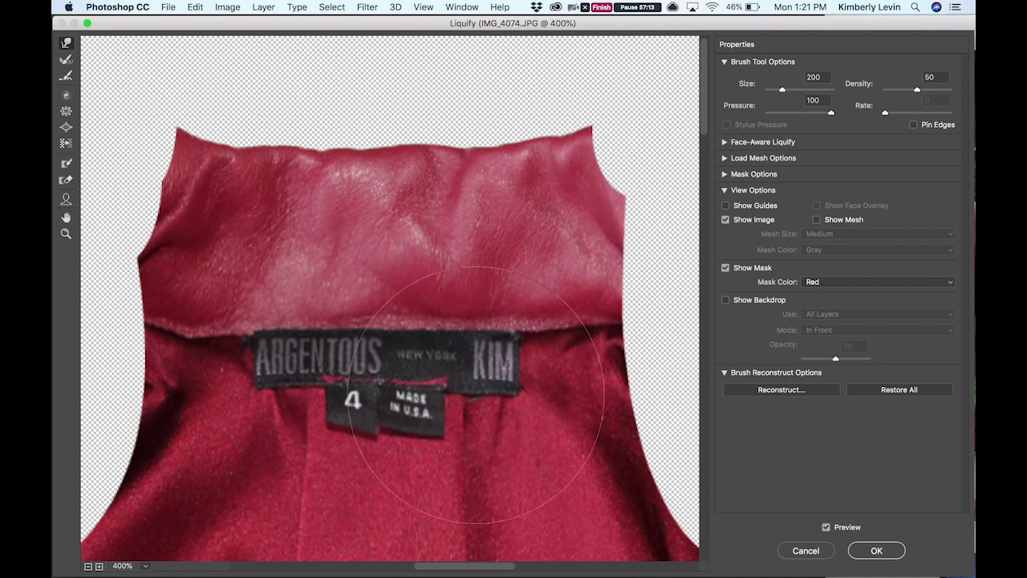
key(bracketleft)
key(bracketleft)
key(bracketleft)
key(bracketleft)
key(bracketright)
key(bracketright)
key(bracketright)
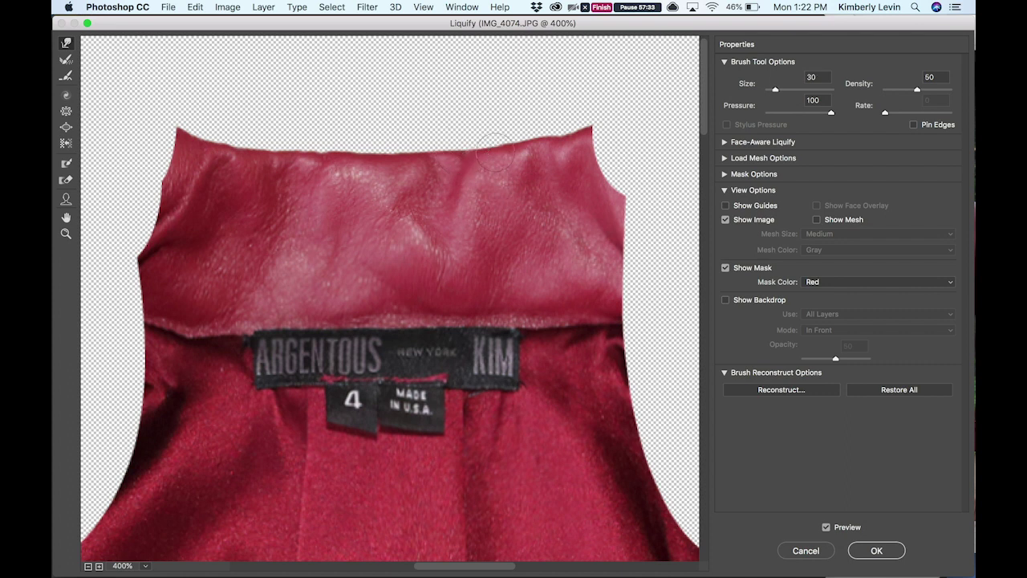
key(bracketright)
key(bracketright)
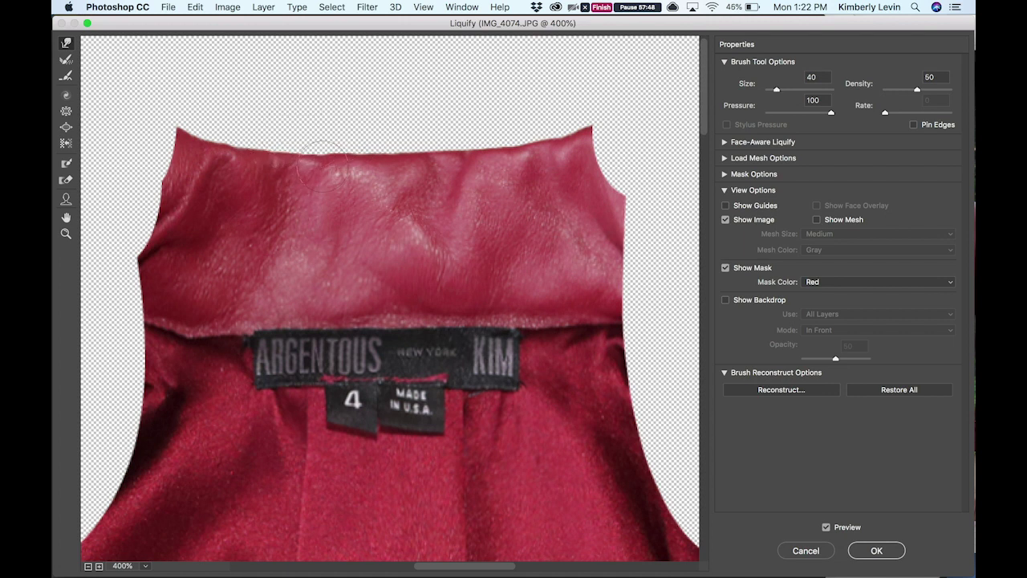
key(bracketright)
key(bracketright)
key(bracketleft)
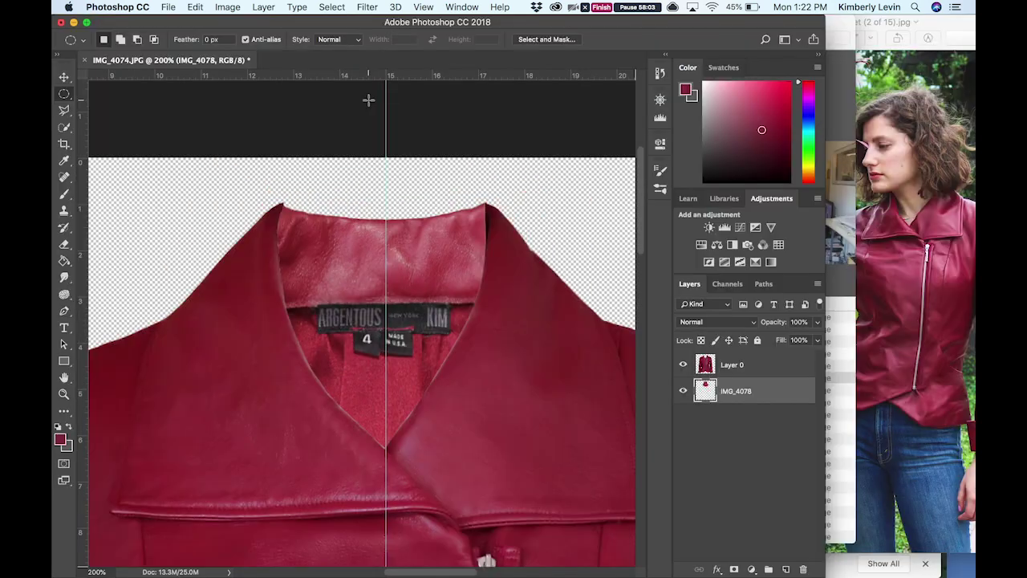
- Zoom in on the back label and set up a small Sponge brush in Desaturate mode
key(h)
drag(369, 100, 368, 99)
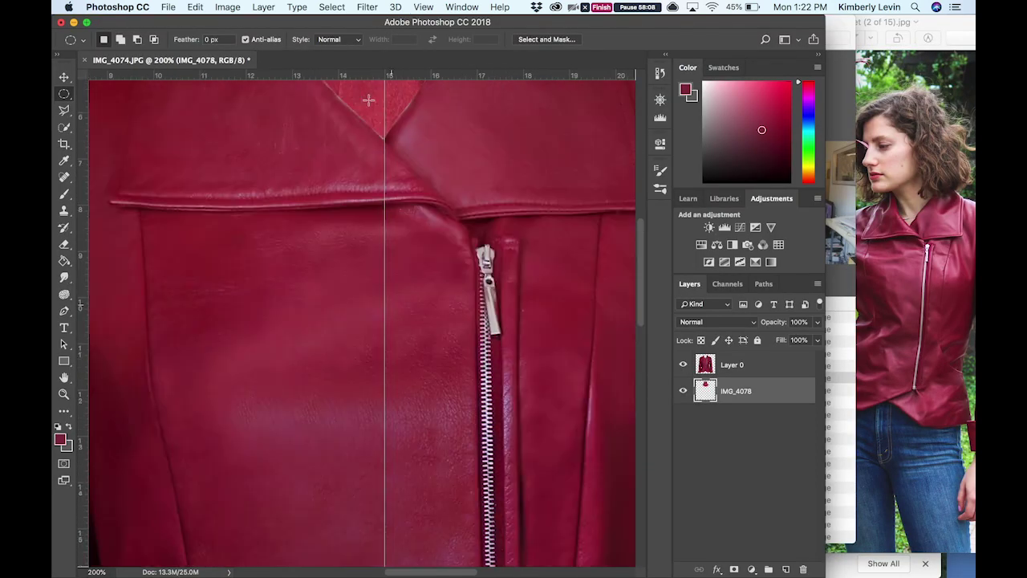
scroll(368, 100, up, 3)
scroll(368, 99, up, 2)
scroll(368, 99, up, 2)
scroll(368, 100, up, 2)
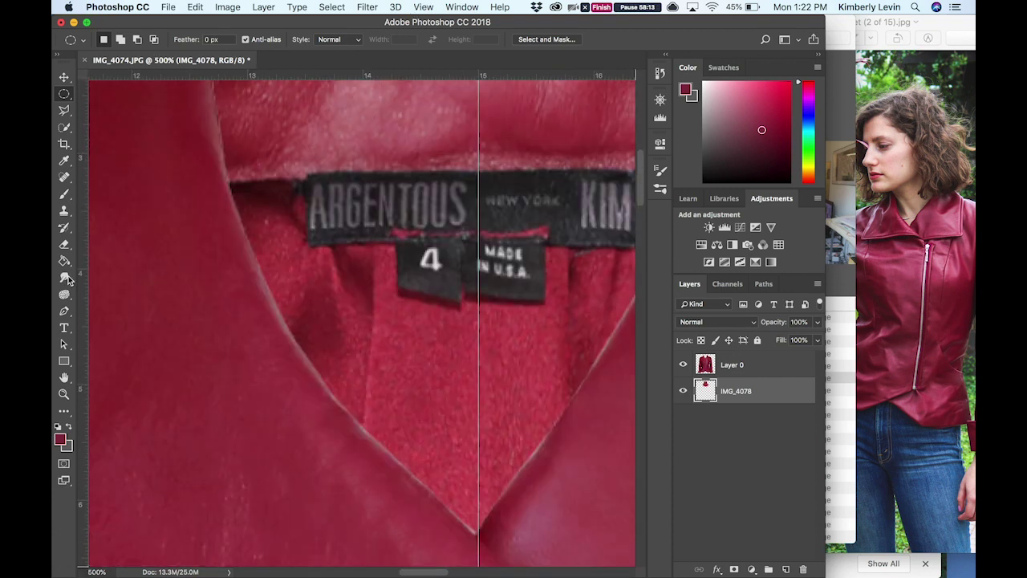
mouse_move(64, 261)
mouse_down()
mouse_move(91, 264)
mouse_move(96, 317)
mouse_up()
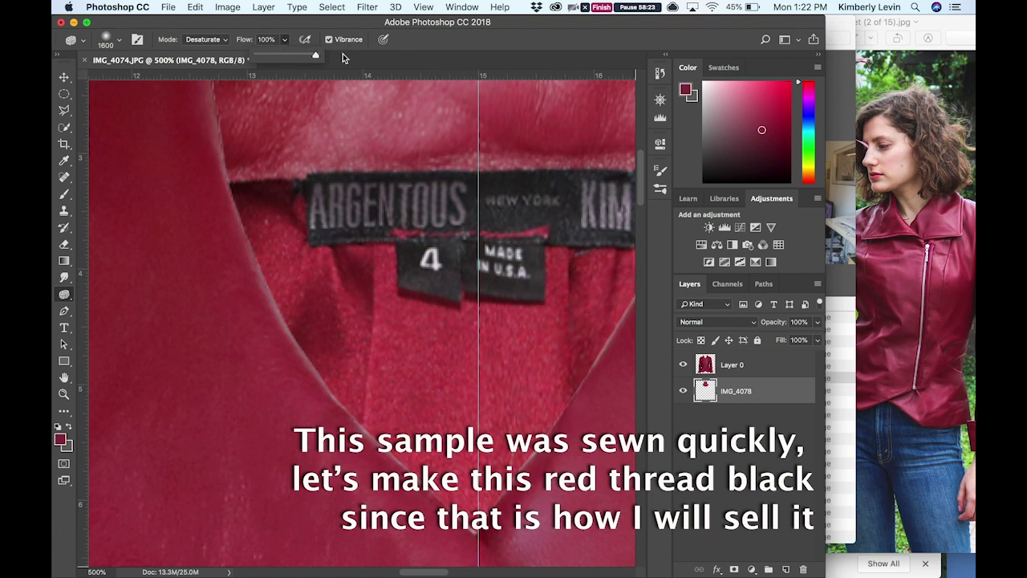
key(bracketleft)
key(bracketleft)
key(bracketleft)
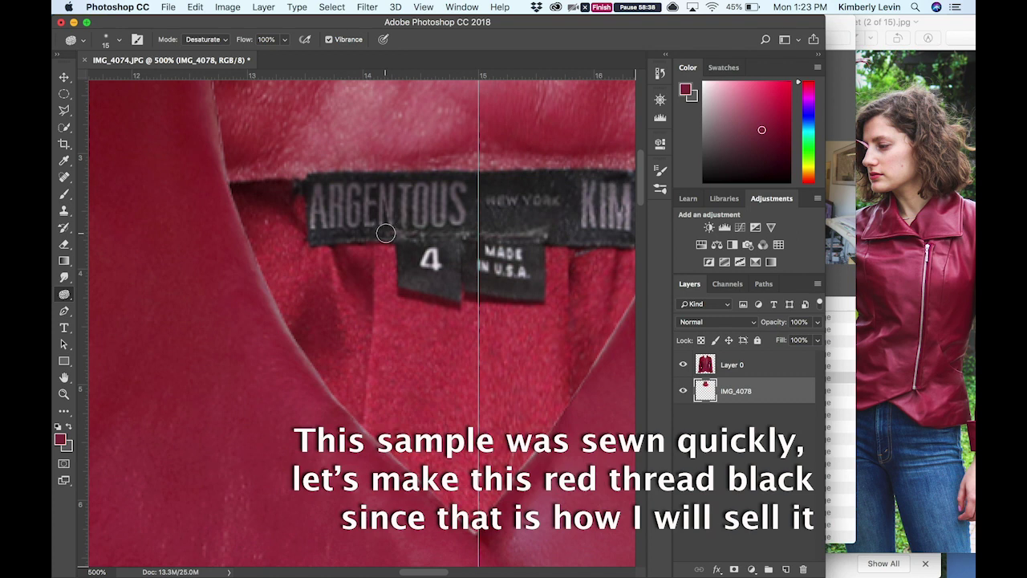
scroll(386, 233, down, 1)
scroll(442, 284, up, 2)
scroll(442, 284, up, 2)
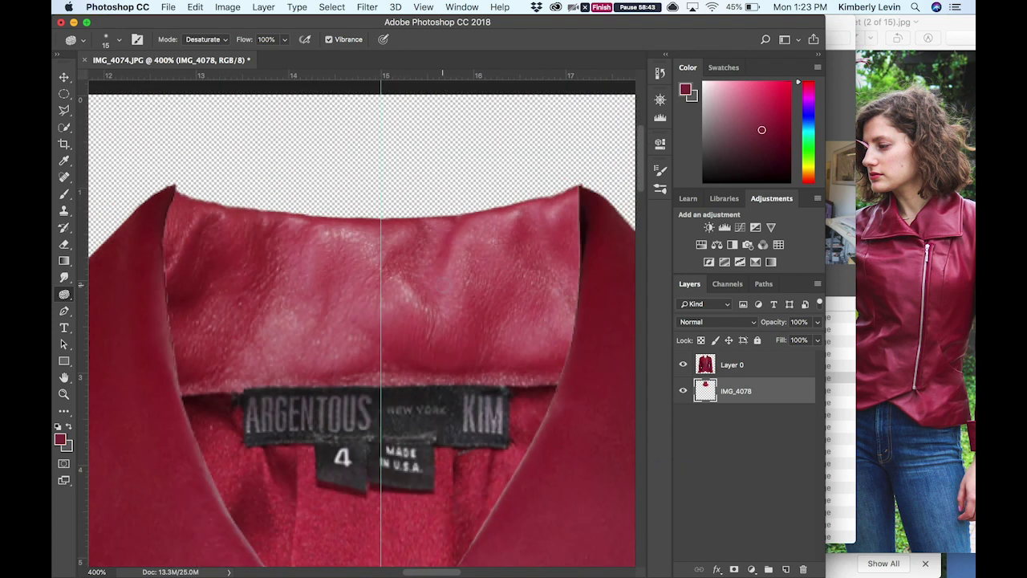
- Clone Stamp clean leather over the light patches on both collar sides and the left edge
click(65, 210)
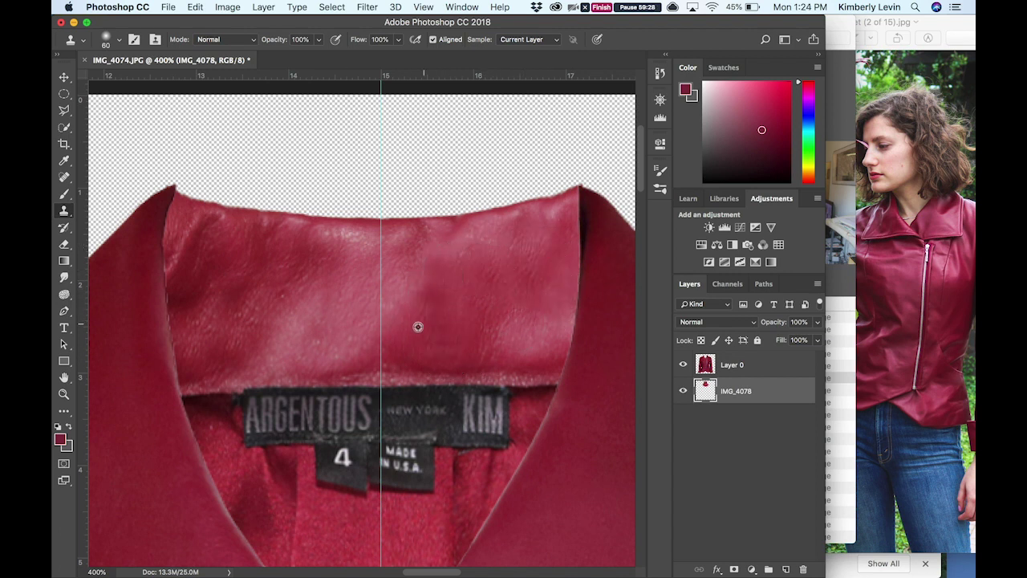
drag(401, 298, 390, 282)
drag(269, 337, 286, 298)
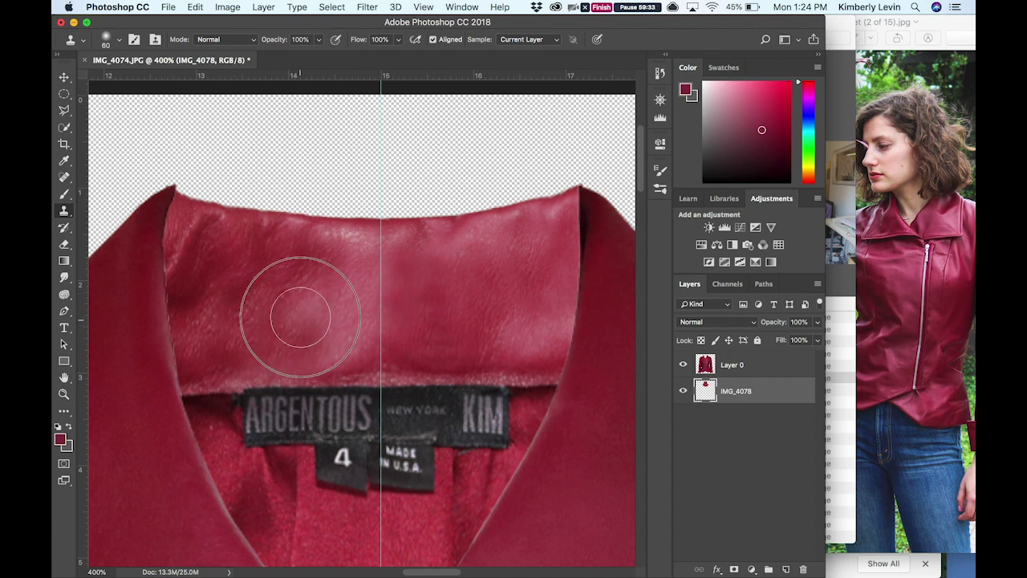
drag(305, 337, 311, 317)
alt+click(243, 328)
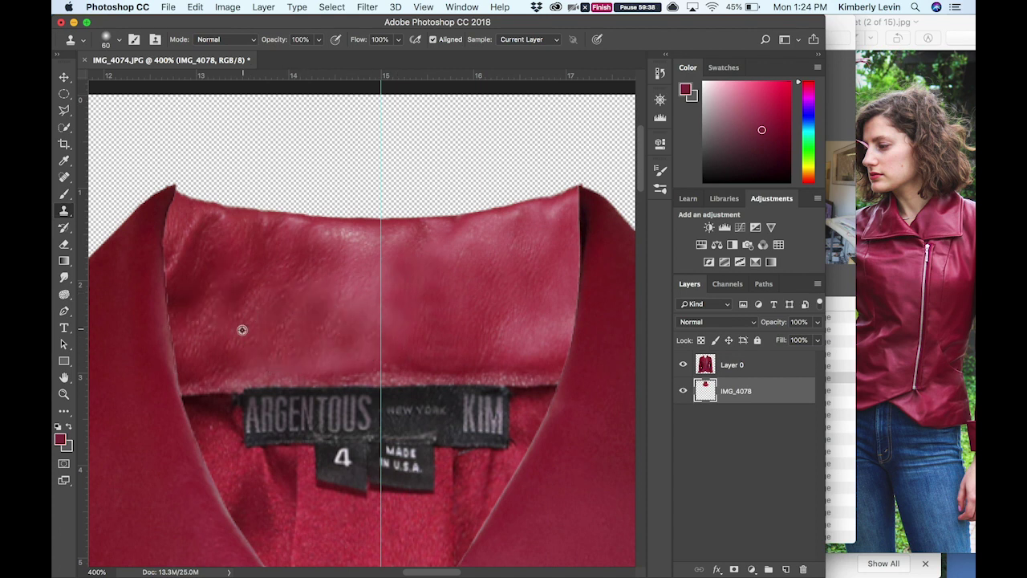
click(257, 368)
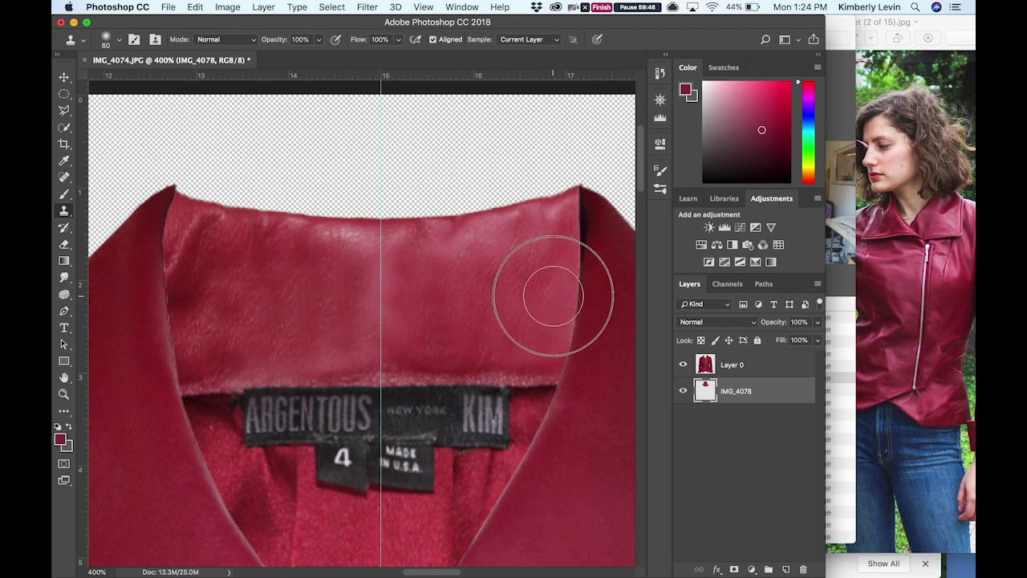
mouse_move(195, 320)
mouse_down()
mouse_move(188, 271)
mouse_move(202, 224)
mouse_up()
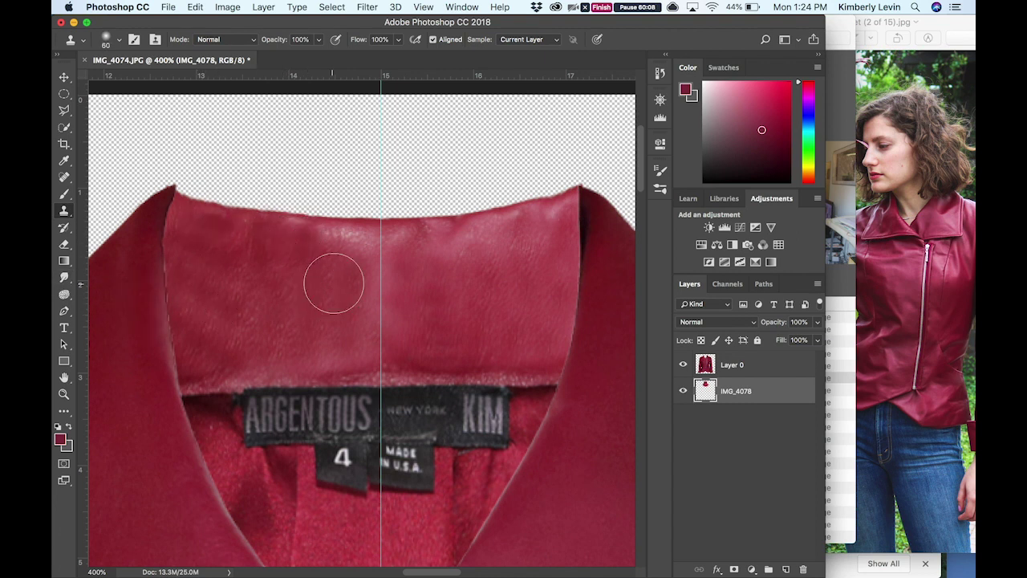
- Smooth the upper-right collar texture, the light sheen, and the left collar's dark notch
key(bracketright)
key(bracketright)
key(bracketright)
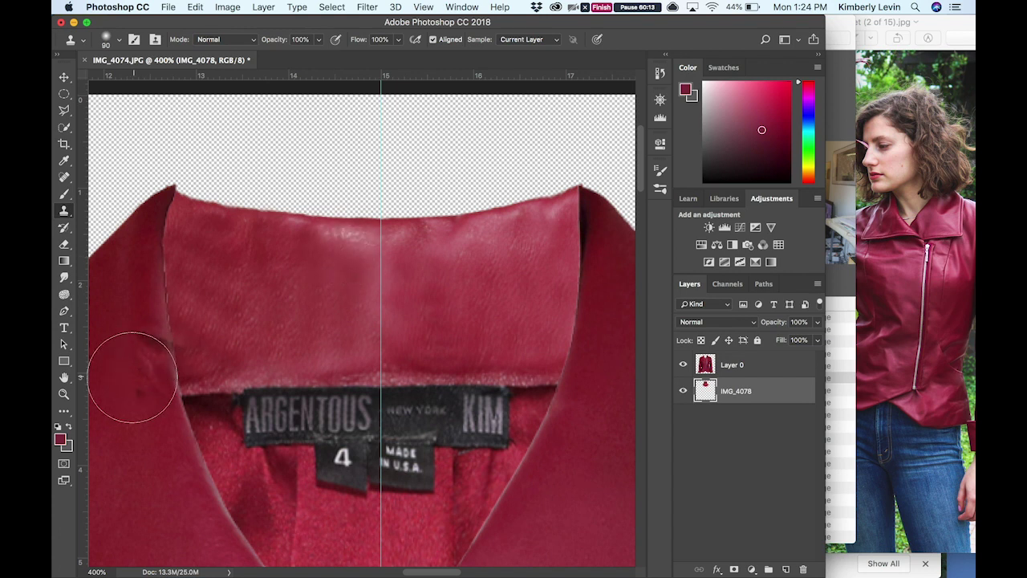
key(bracketleft)
key(bracketleft)
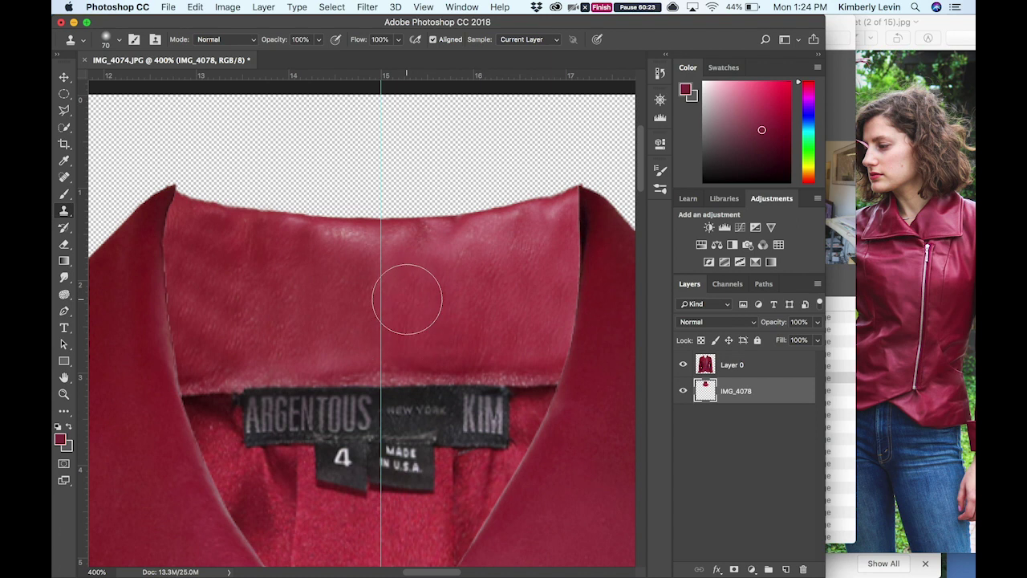
drag(470, 297, 459, 293)
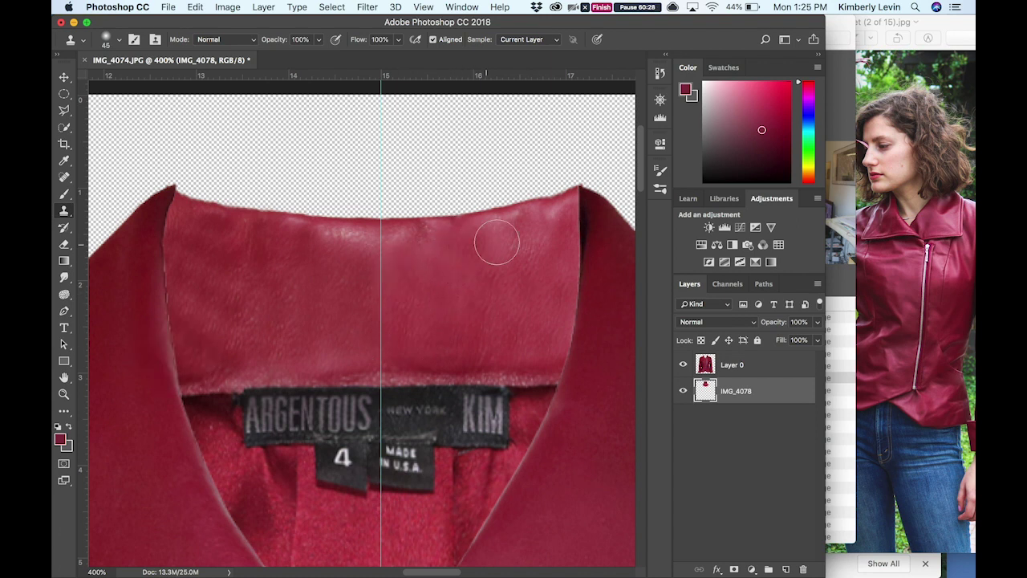
drag(497, 241, 541, 222)
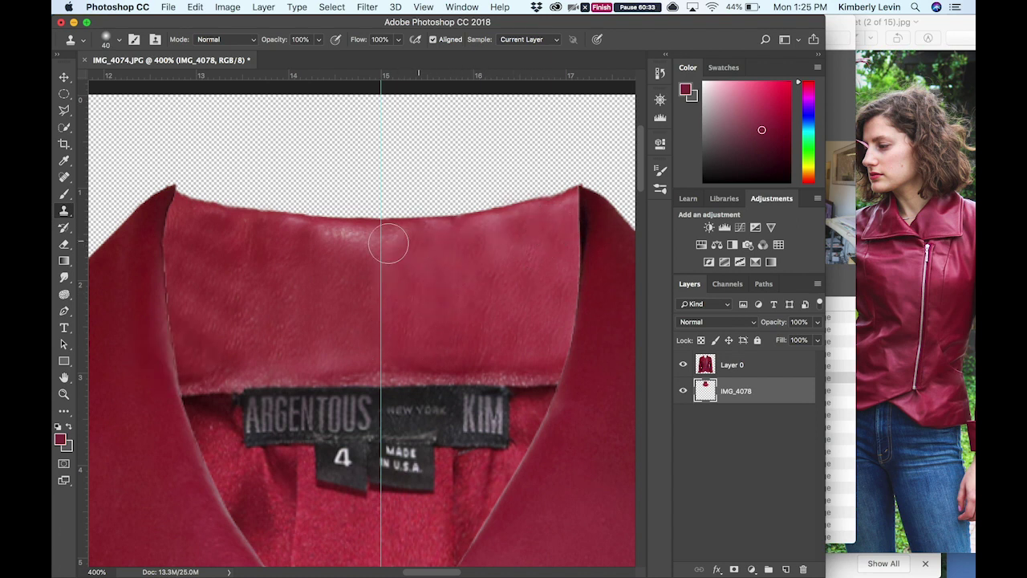
drag(324, 249, 273, 246)
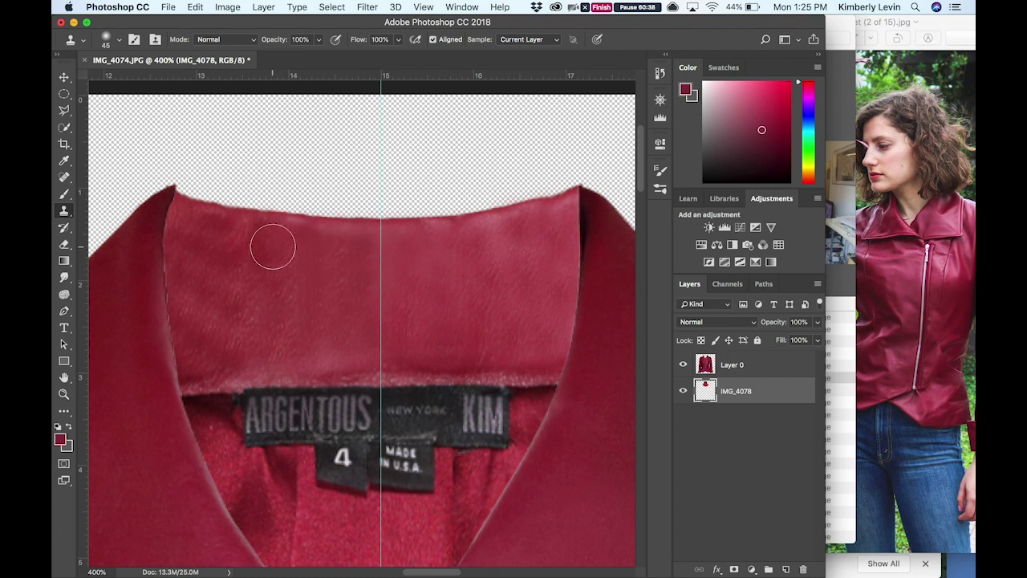
key(bracketright)
key(bracketright)
key(bracketright)
drag(258, 341, 168, 271)
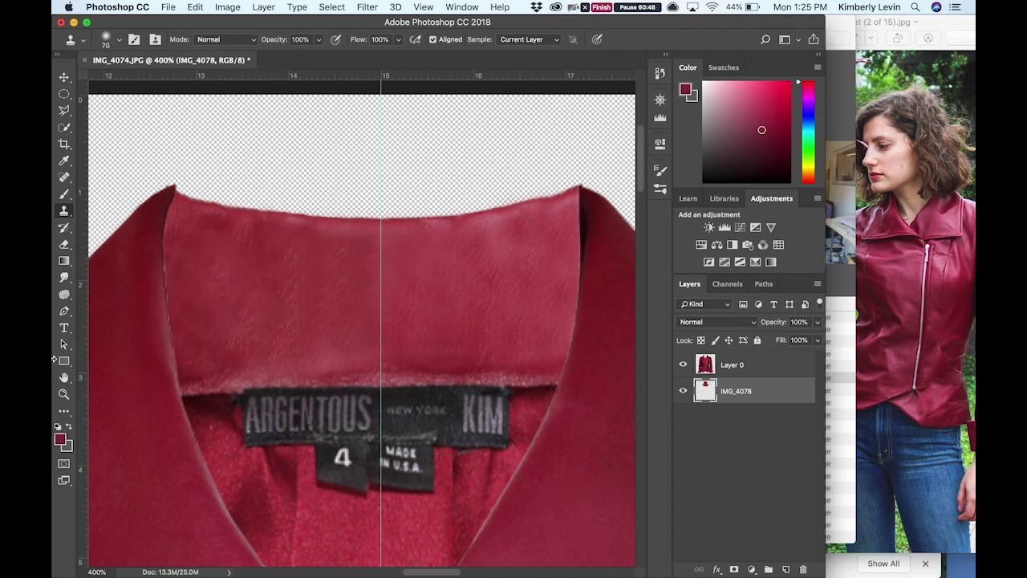
- Reframe the view on the collar and open Filter > Liquify
key(super+1)
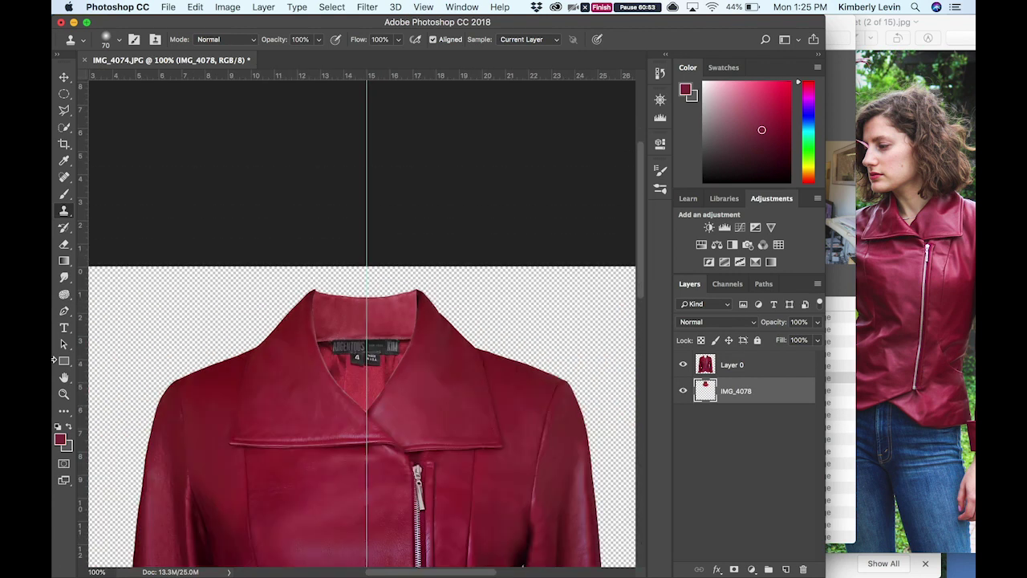
key(super+minus)
key(super+plus)
key(super+plus)
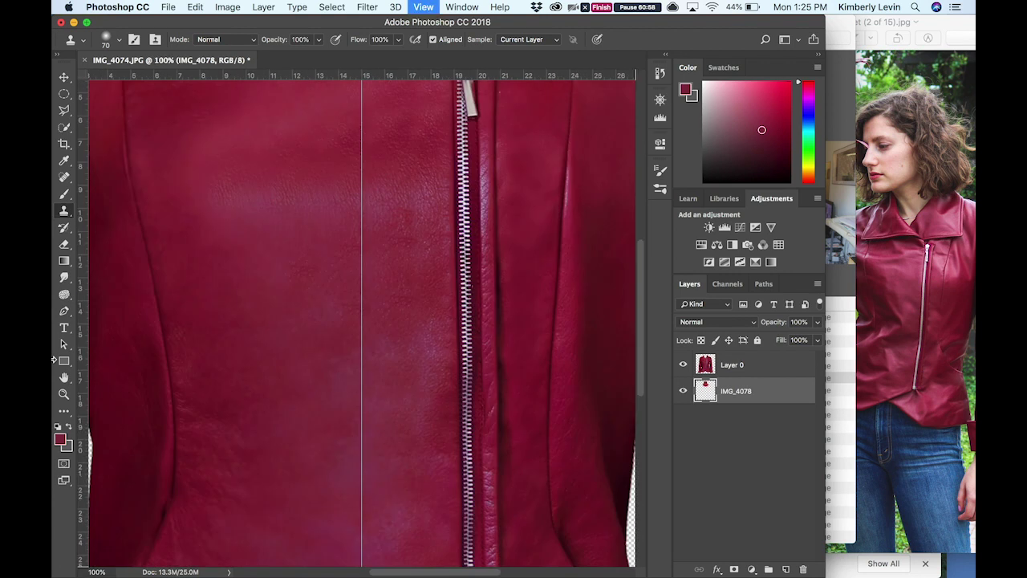
scroll(238, 334, up, 10)
scroll(238, 334, up, 1)
scroll(238, 334, up, 9)
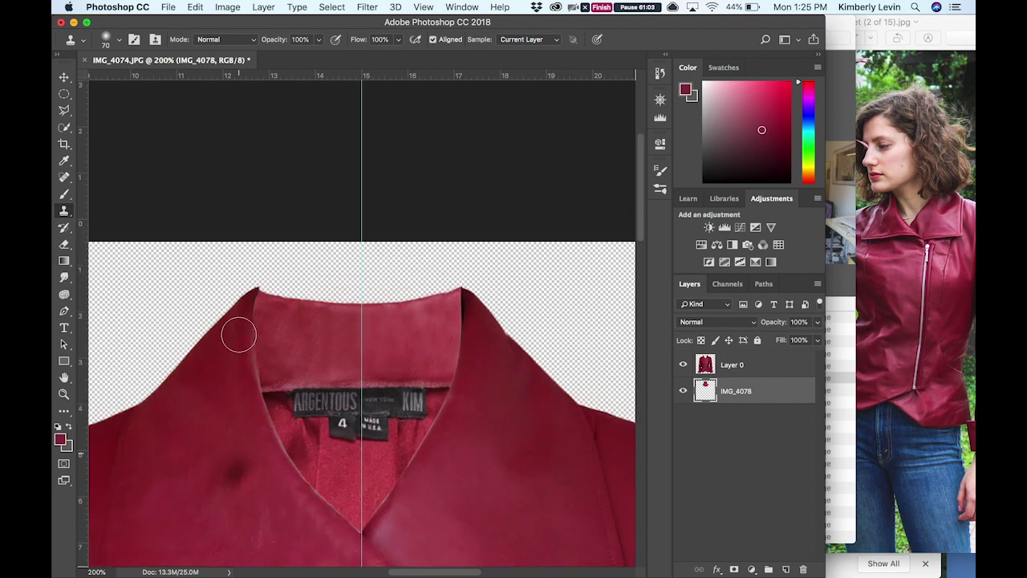
click(367, 6)
click(386, 109)
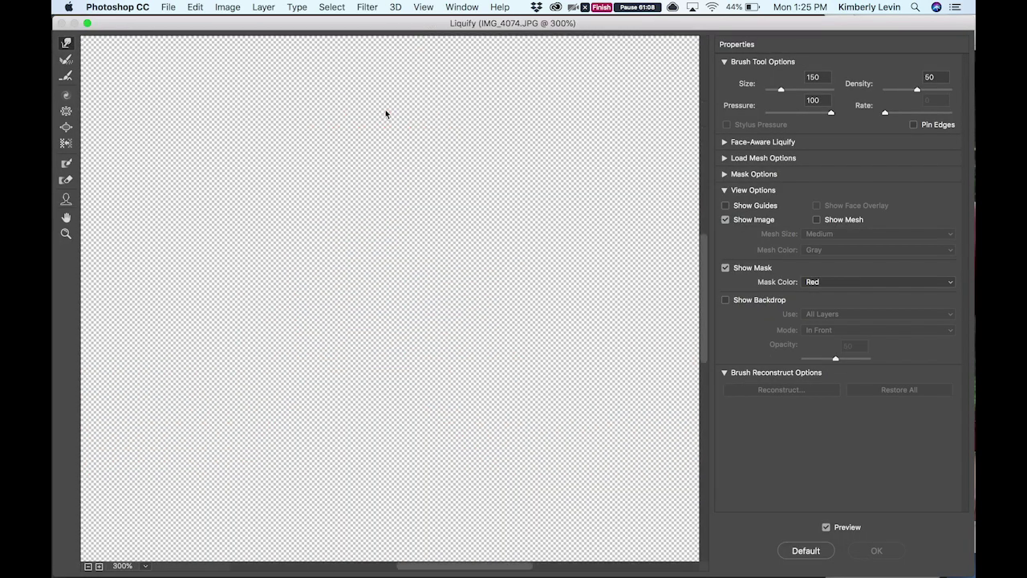
- Forward Warp the collar's top-left and top-right edges, then enlarge the brush
key(bracketleft)
key(bracketleft)
key(bracketleft)
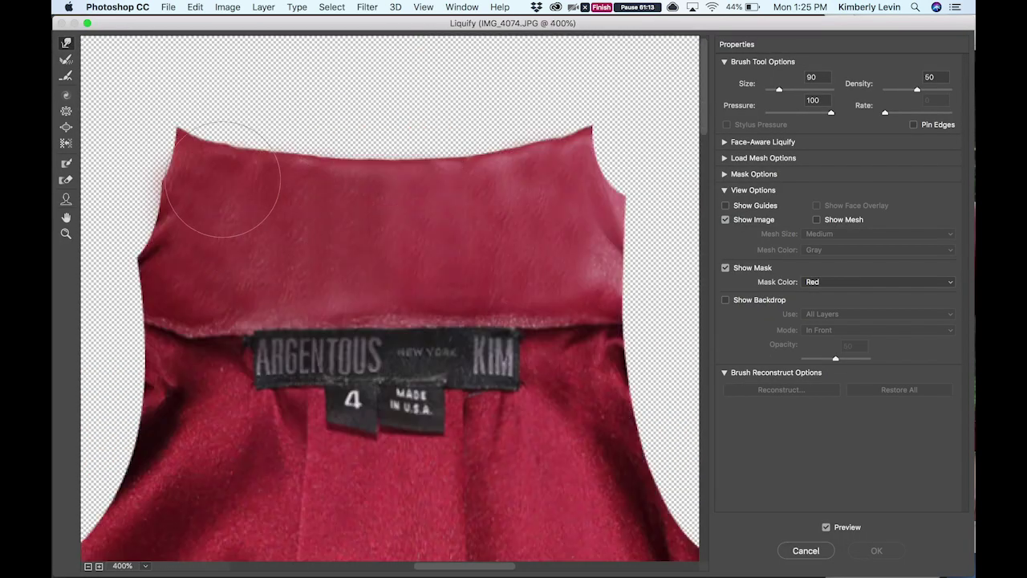
drag(214, 151, 200, 138)
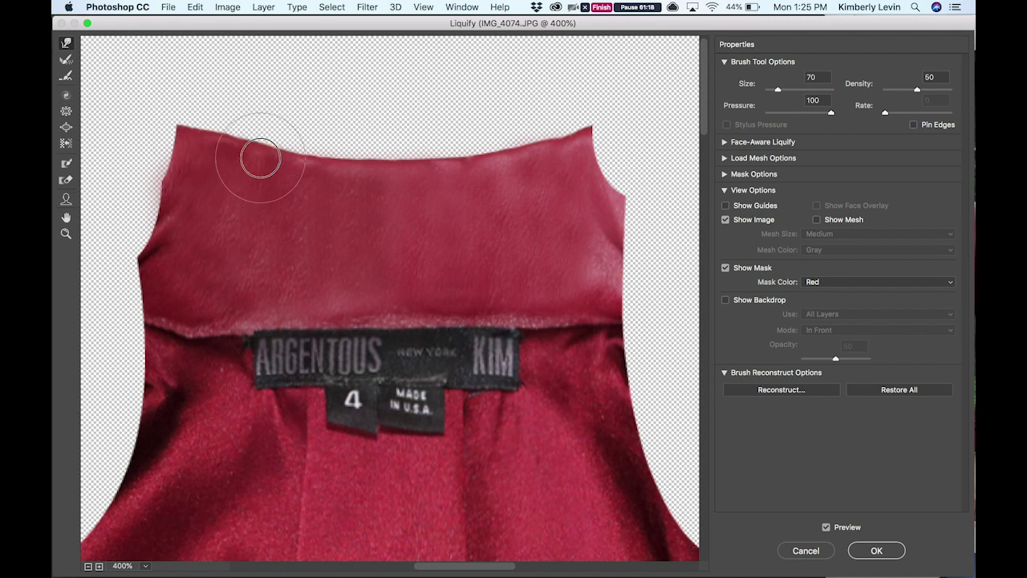
drag(569, 145, 536, 153)
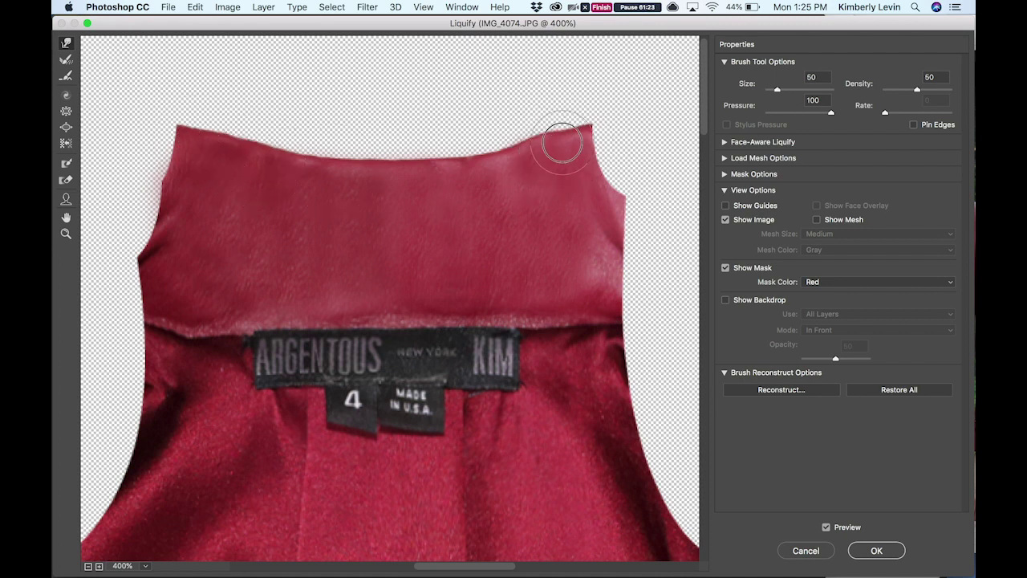
key(bracketright)
key(bracketright)
key(bracketright)
key(bracketright)
key(bracketright)
key(bracketright)
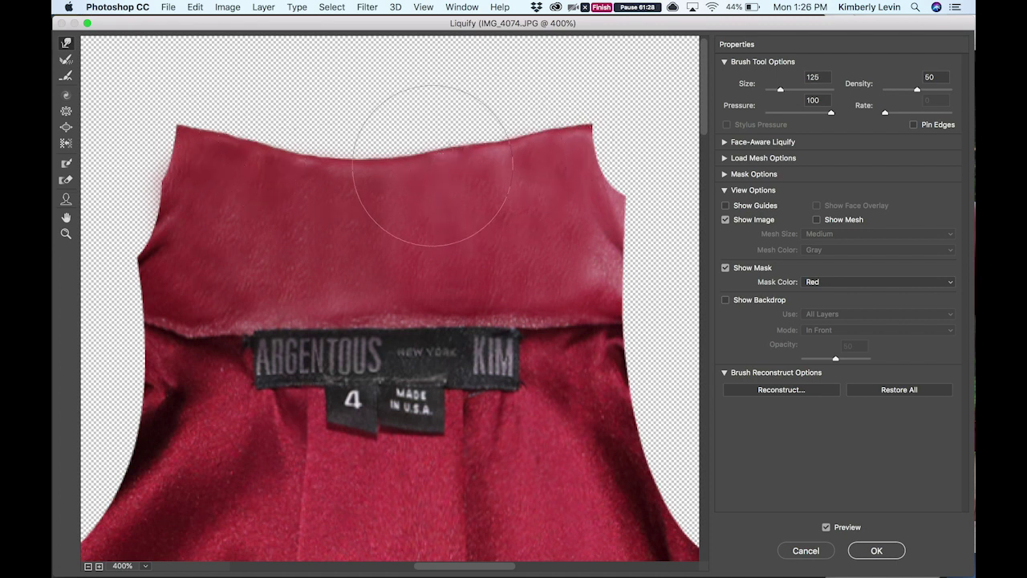
key(bracketright)
key(bracketright)
key(bracketright)
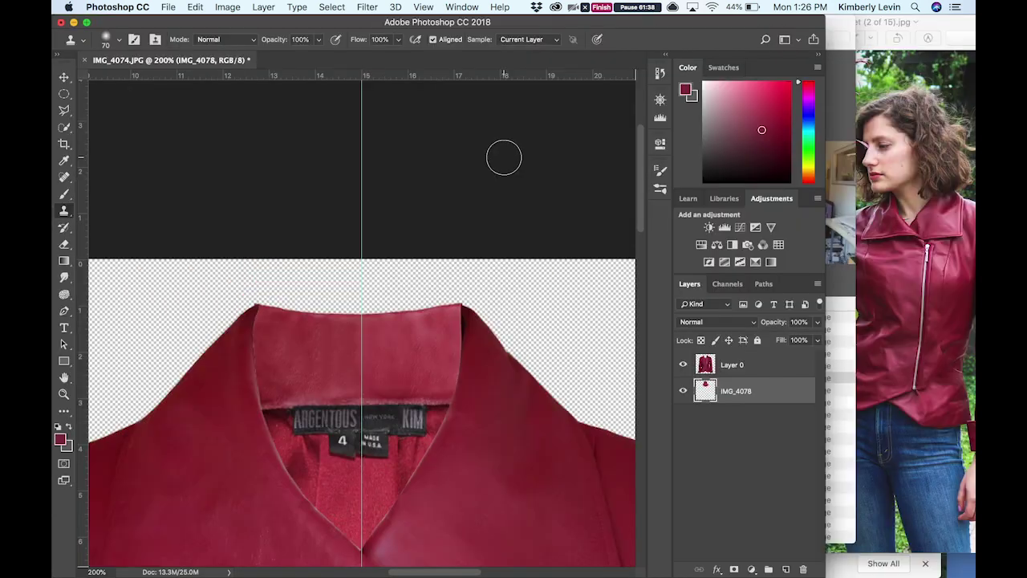
- Zoom in and liquify the collar's top-left corner, applying the change
key(super+equal)
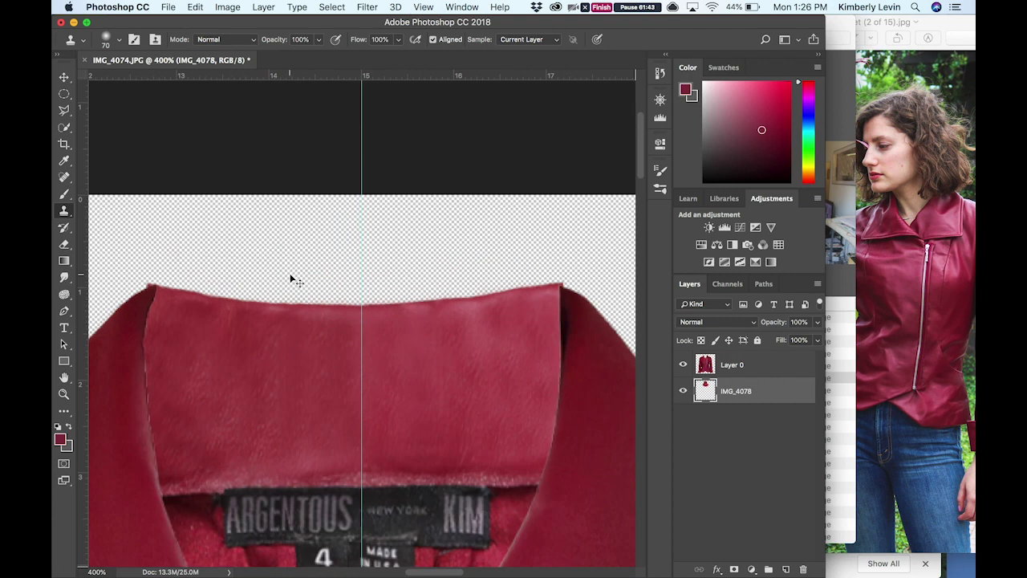
click(368, 7)
click(394, 109)
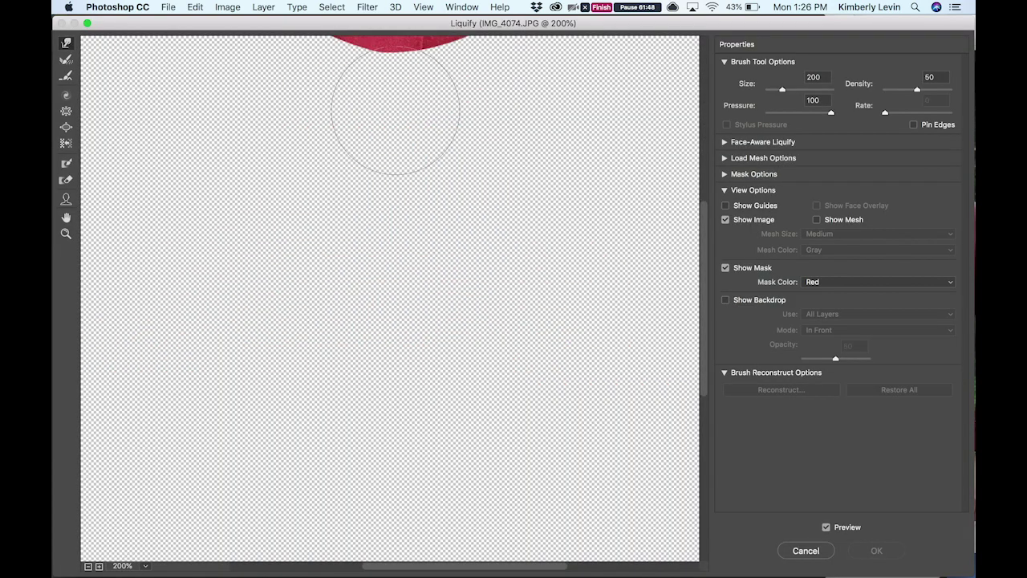
click(561, 74)
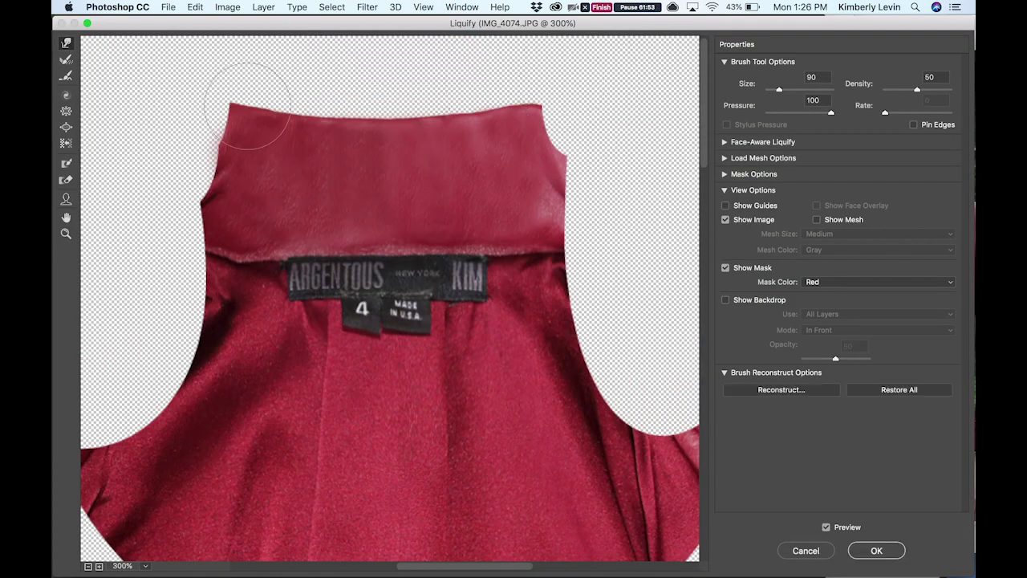
key(Return)
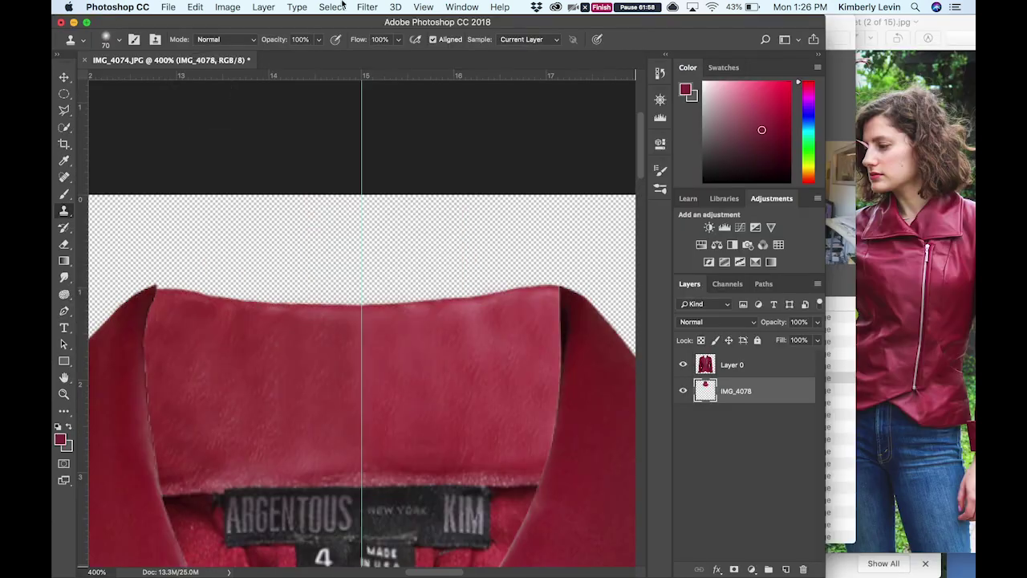
- Cancel a second Liquify pass and erase the stray red dab above the collar
click(423, 6)
mouse_move(367, 7)
click(382, 110)
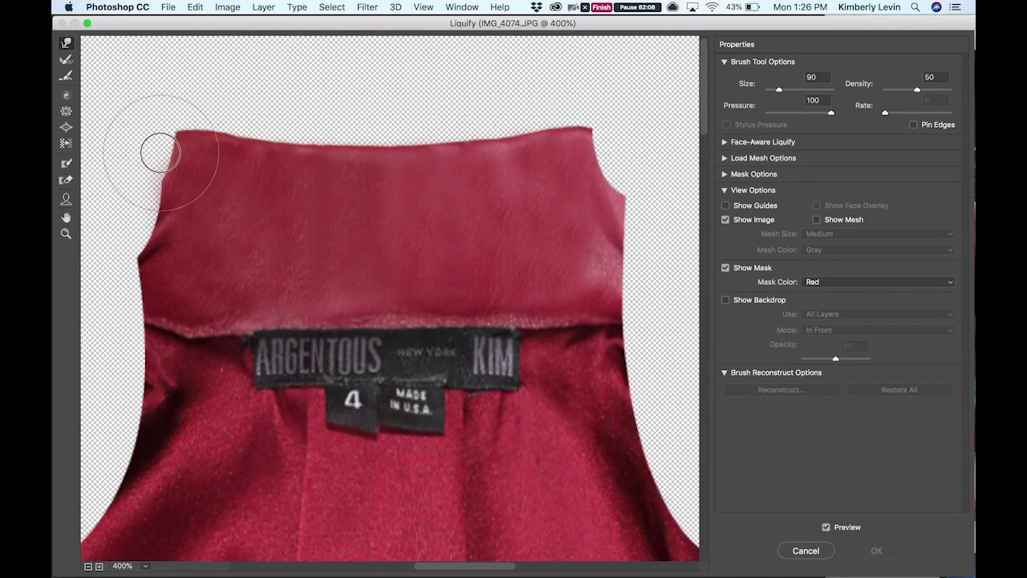
key(Escape)
click(146, 265)
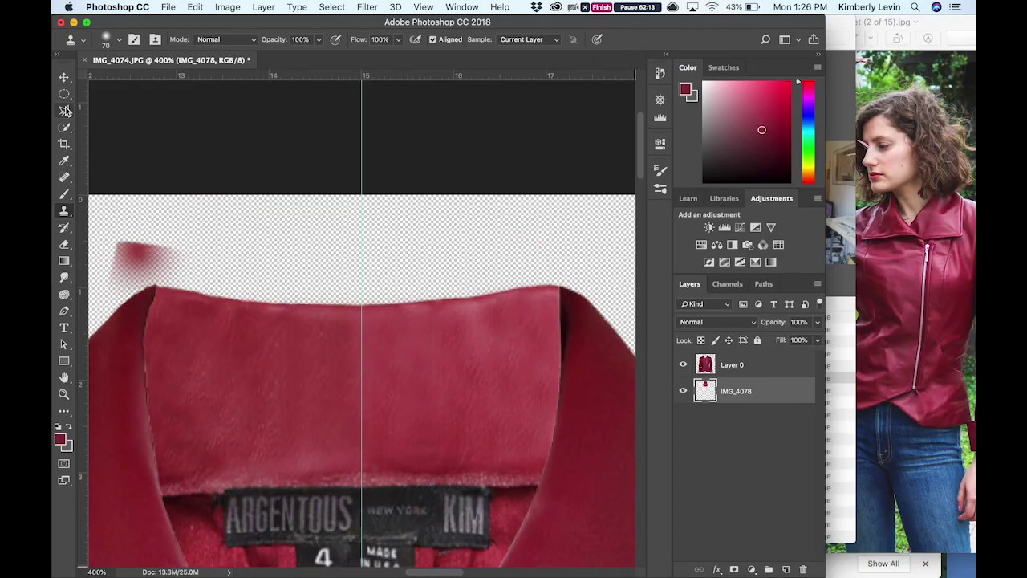
click(64, 246)
drag(141, 241, 121, 268)
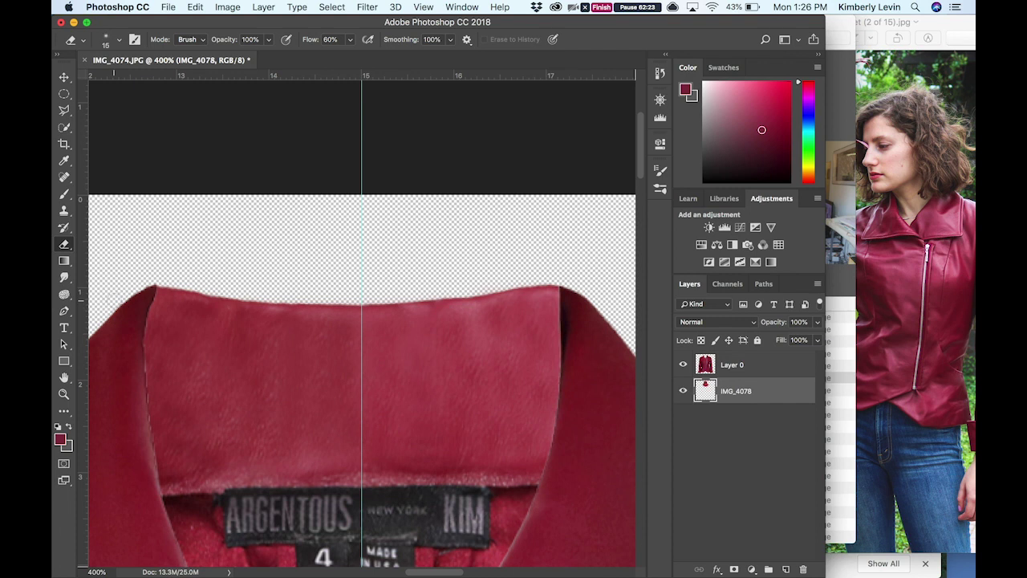
- Color-balance the back jacket layer IMG_4078 toward green +15 and blue +18 to match the front
key(ctrl+minus)
key(ctrl+minus)
key(ctrl+minus)
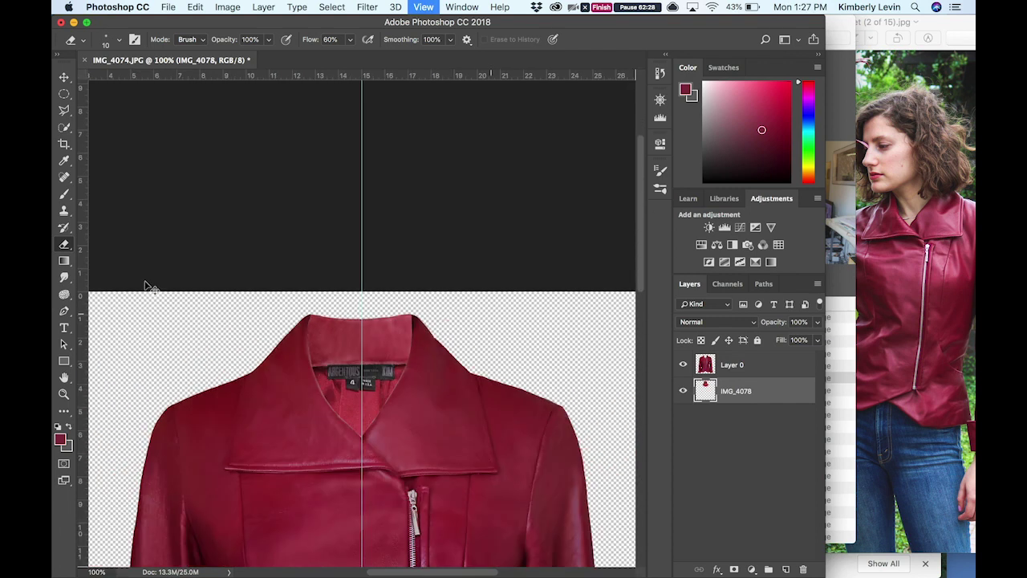
key(ctrl+minus)
key(ctrl+b)
drag(676, 478, 672, 448)
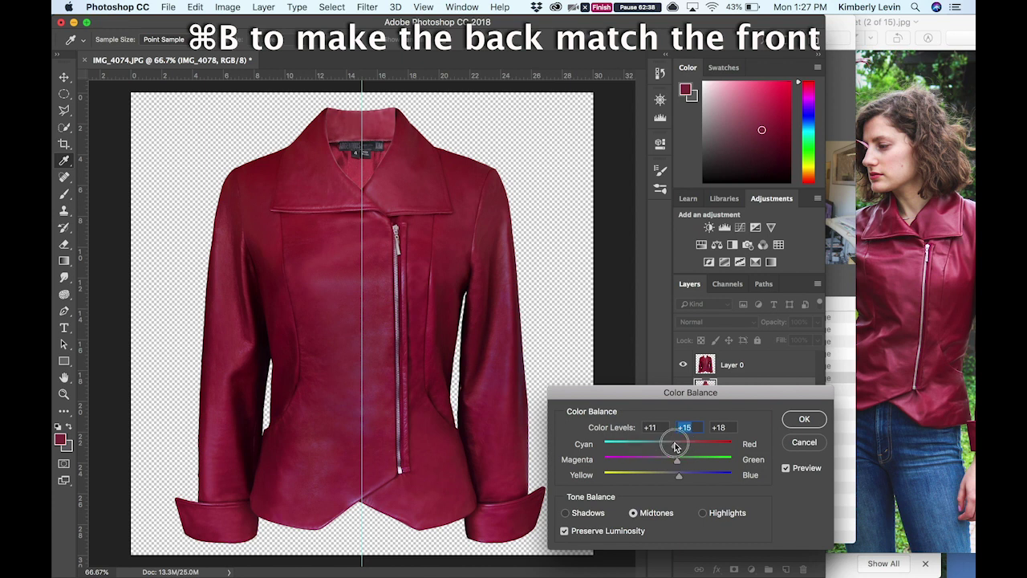
key(Return)
key(e)
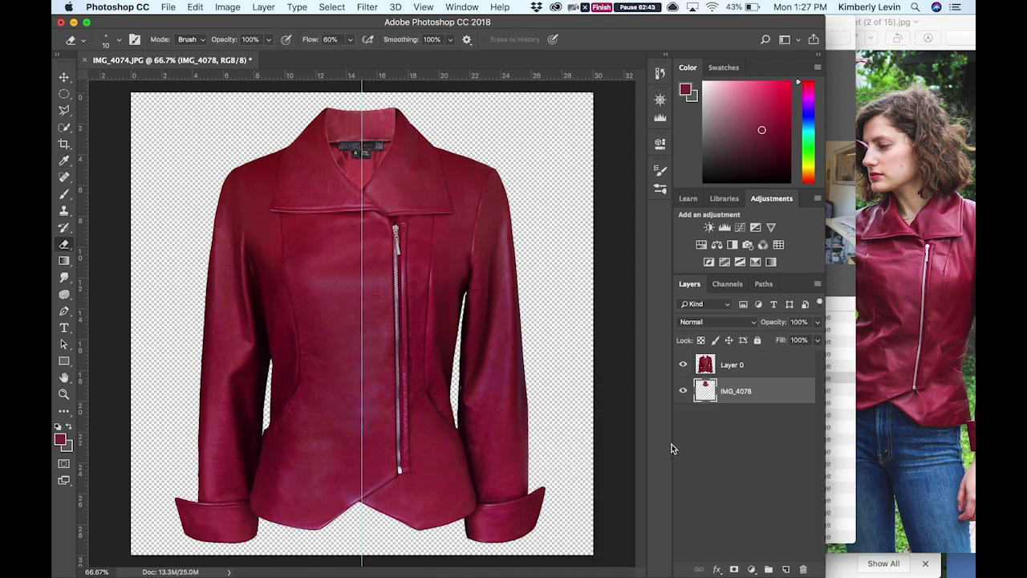
- Darken the back layer with a Curves midpoint pulled down so it reads as shadow
key(super+m)
mouse_move(699, 231)
mouse_down()
mouse_move(703, 256)
mouse_move(723, 241)
mouse_move(665, 294)
mouse_move(737, 223)
mouse_up()
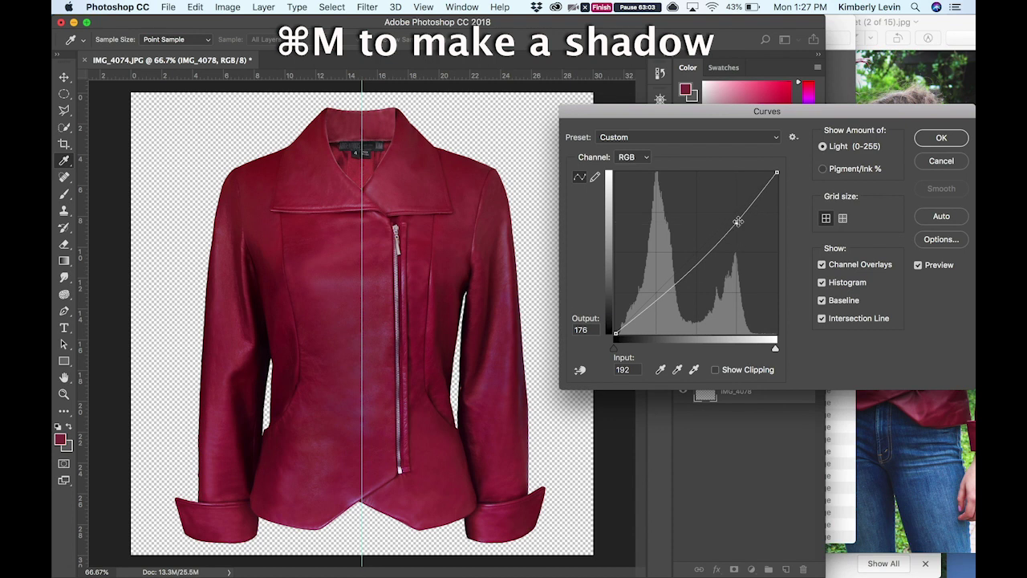
key(Return)
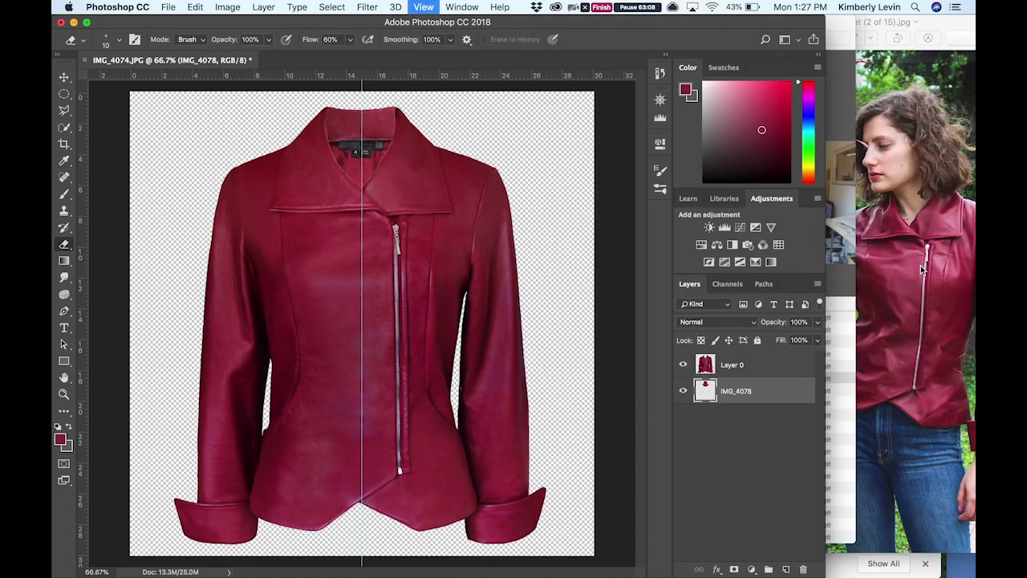
key(e)
key(ctrl+plus)
key(ctrl+plus)
key(ctrl+plus)
- On Layer 0, erase the light fringe on the collar's left edge and the dark line on its right edge
scroll(362, 321, up, 5)
click(746, 366)
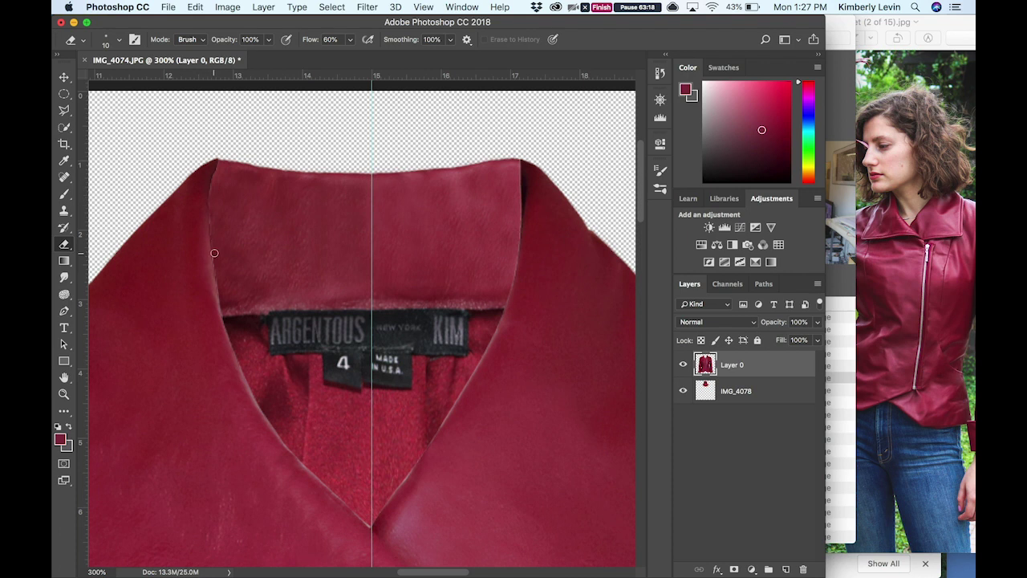
drag(257, 393, 283, 443)
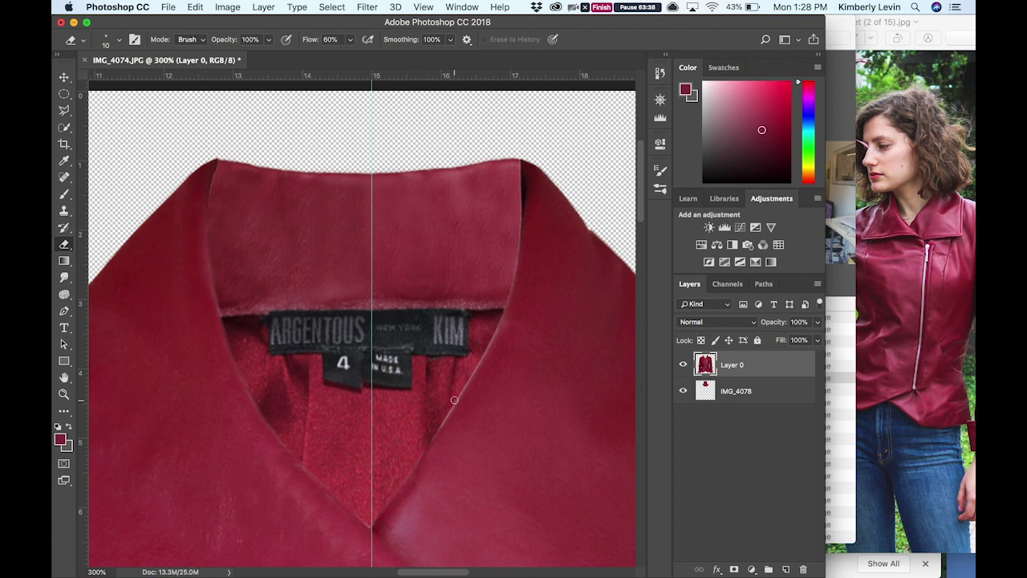
drag(520, 217, 520, 174)
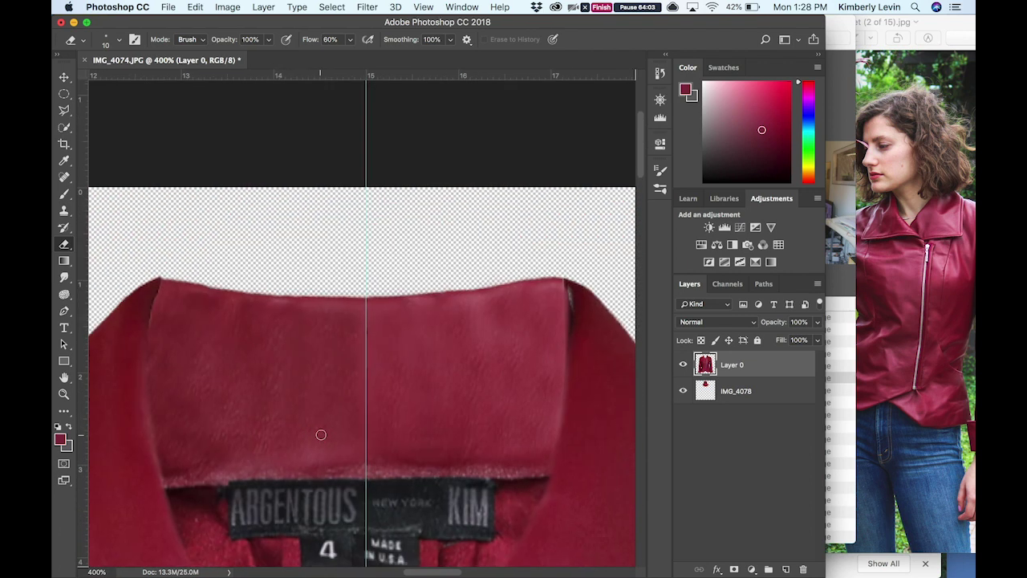
- On IMG_4078, set a smaller Clone Stamp brush and sample a source near the collar edge
click(713, 402)
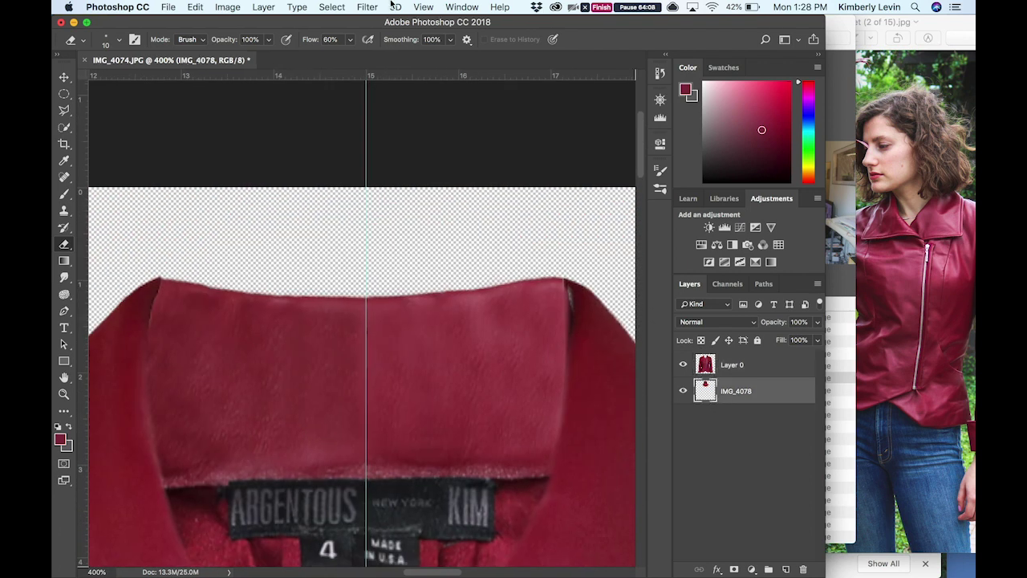
key(s)
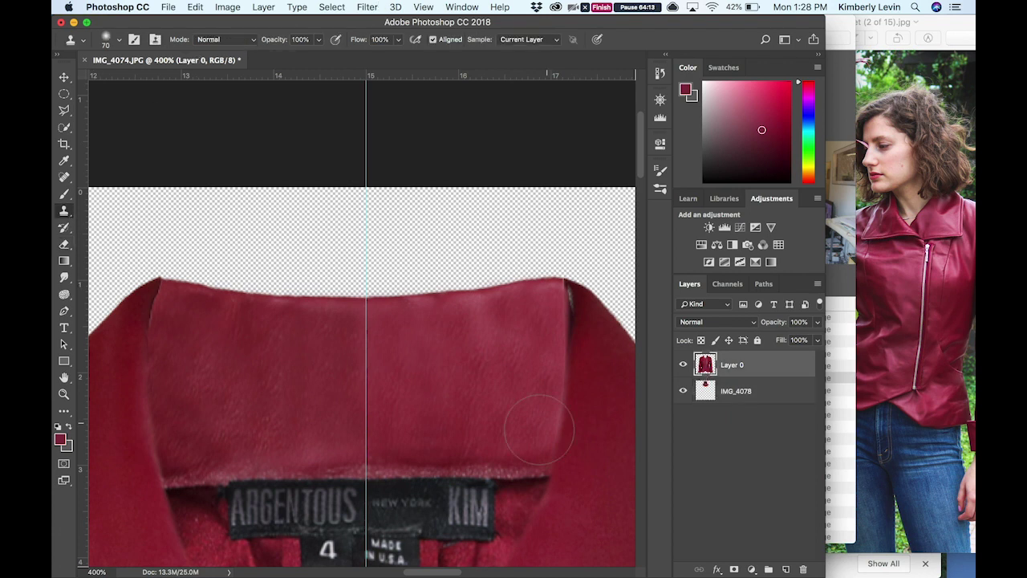
key(bracketleft)
key(bracketleft)
key(bracketleft)
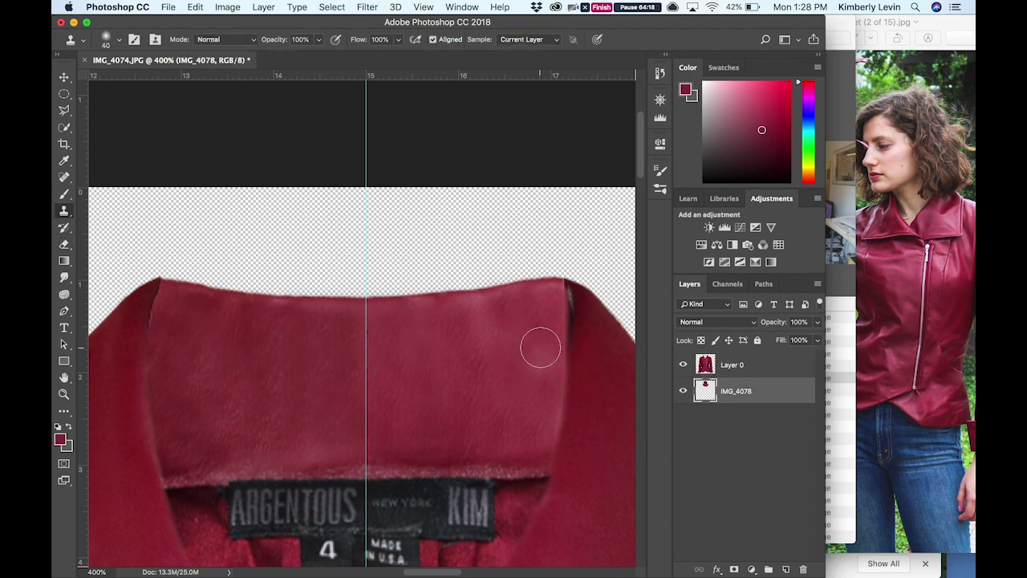
alt+click(565, 295)
- Reshape the jacket near the left cuff with a larger Liquify brush and apply it
key(super+minus)
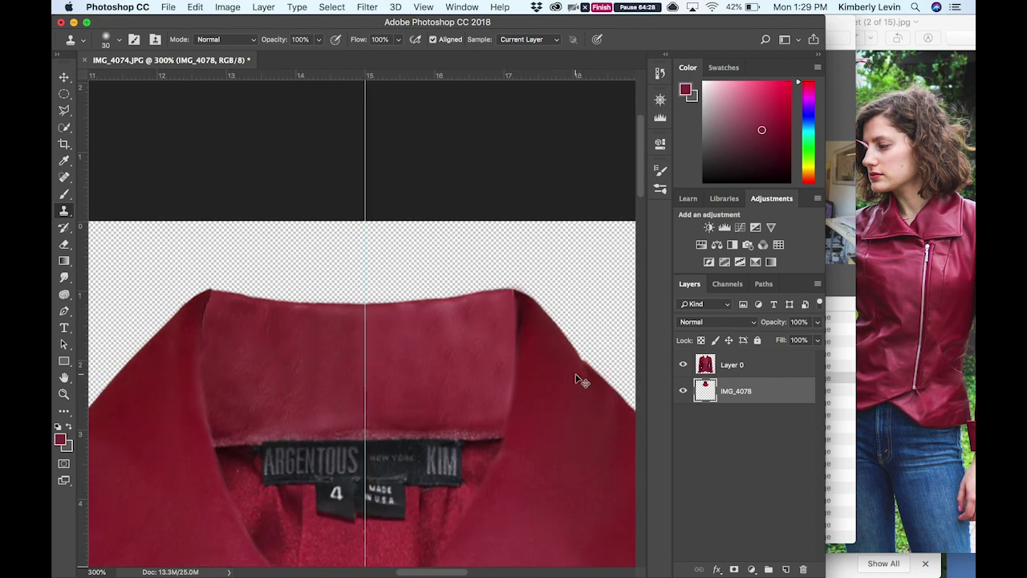
key(super+minus)
key(super+minus)
key(super+0)
key(super+shift+x)
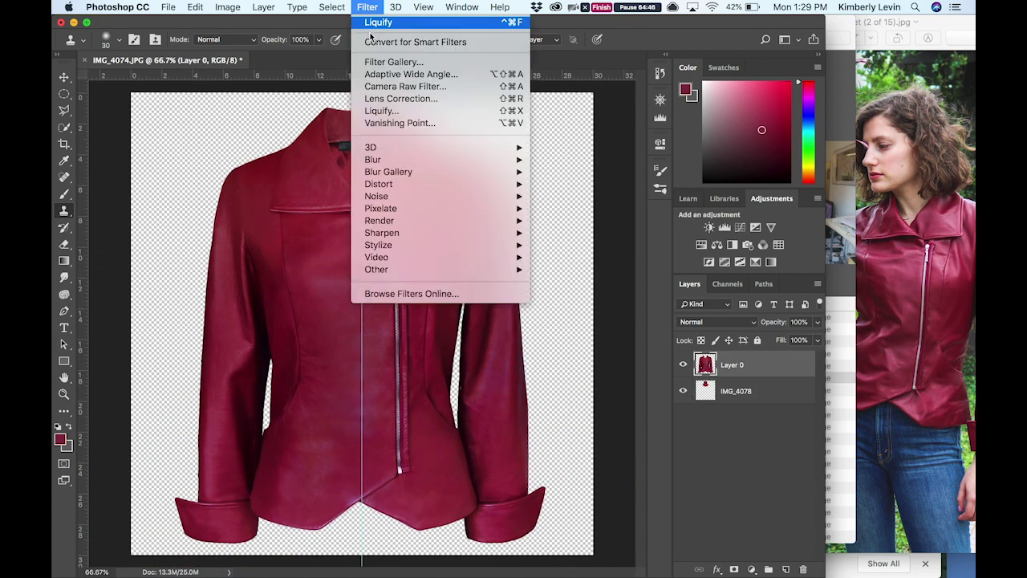
key(bracketright)
key(bracketright)
key(bracketright)
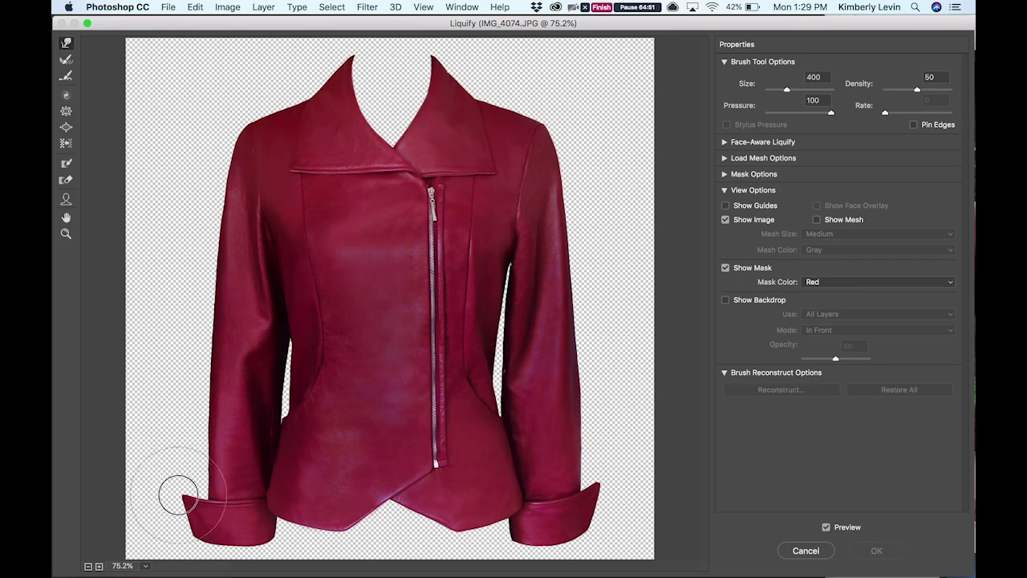
drag(176, 487, 178, 488)
key(Return)
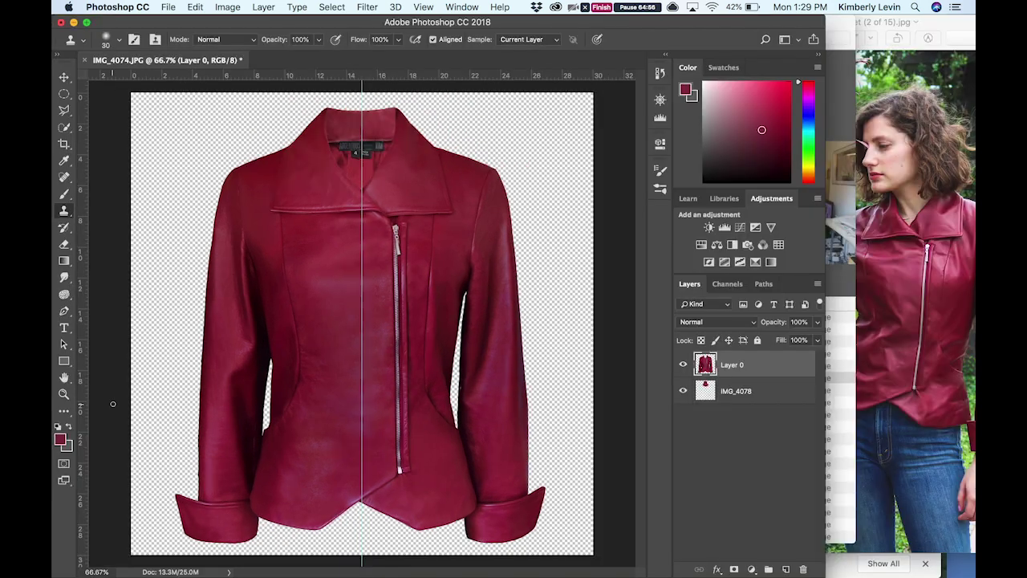
key(super+equal)
key(super+equal)
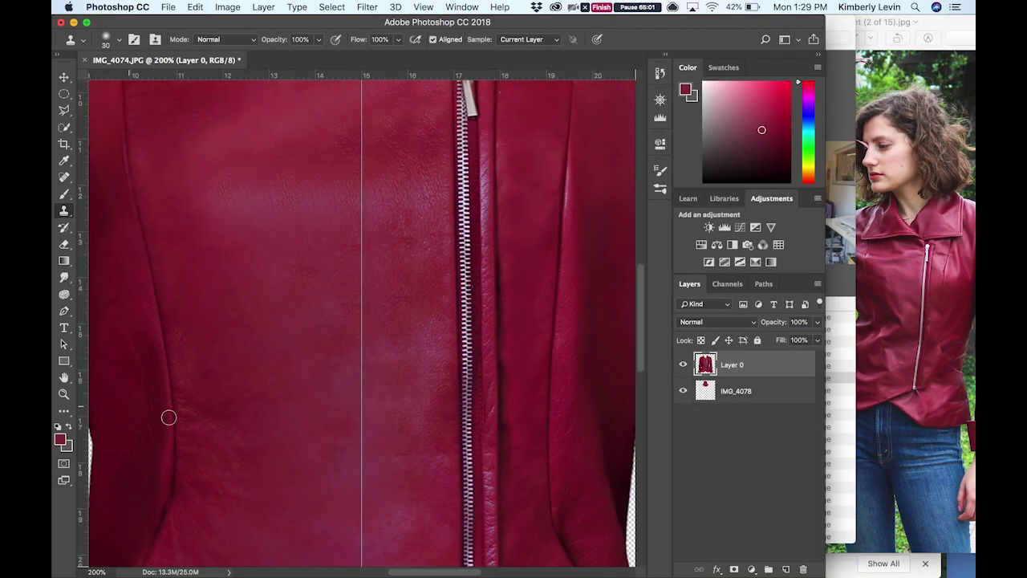
- Brighten the zipper from pull to bottom with a small Dodge brush (Midtones, 21%)
click(64, 294)
click(113, 294)
key(bracketleft)
key(bracketleft)
key(bracketleft)
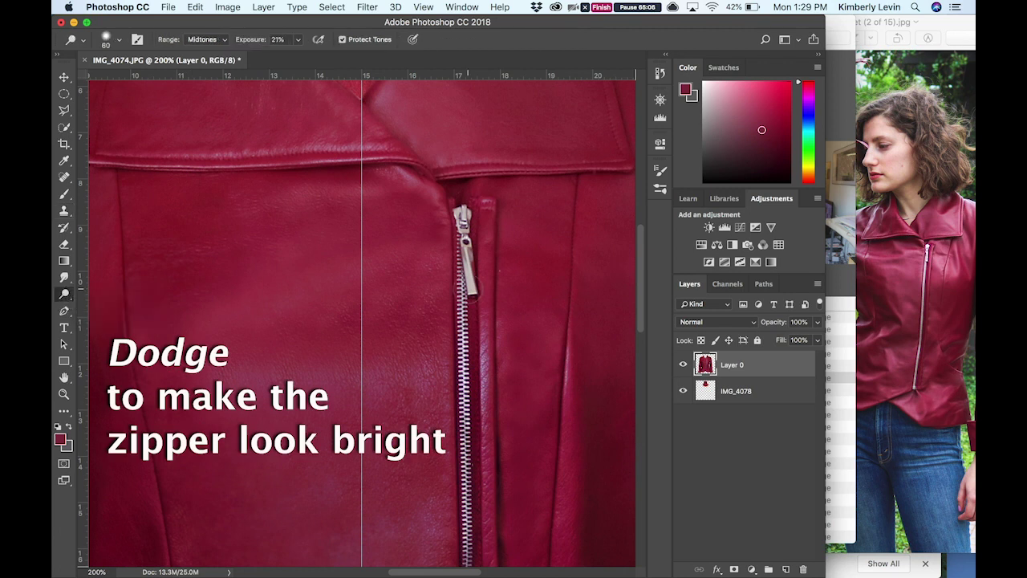
mouse_move(466, 240)
mouse_down()
mouse_move(460, 201)
mouse_move(467, 294)
mouse_up()
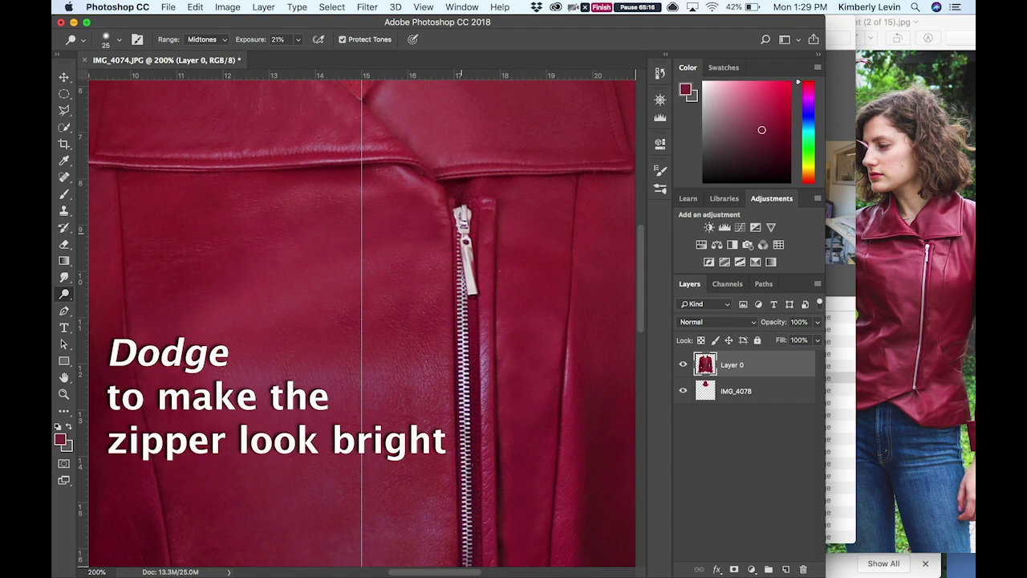
drag(463, 241, 471, 438)
scroll(469, 426, down, 5)
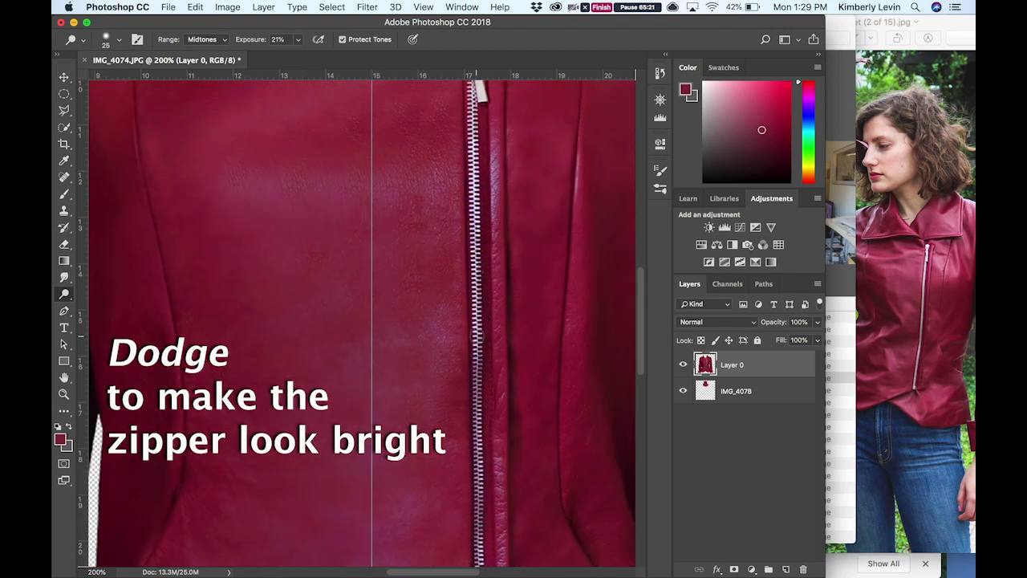
scroll(476, 337, down, 5)
drag(480, 437, 487, 539)
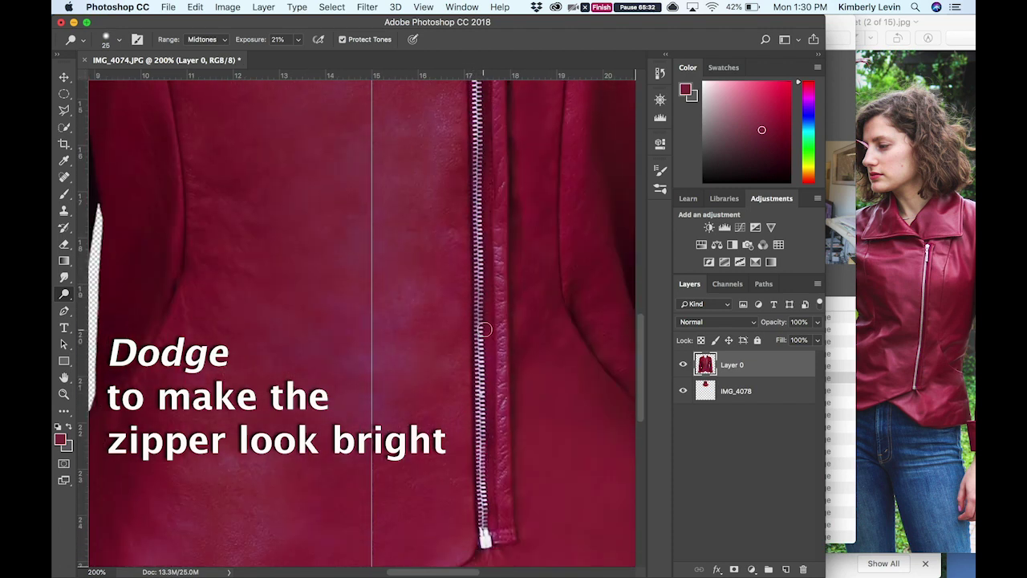
scroll(478, 289, up, 5)
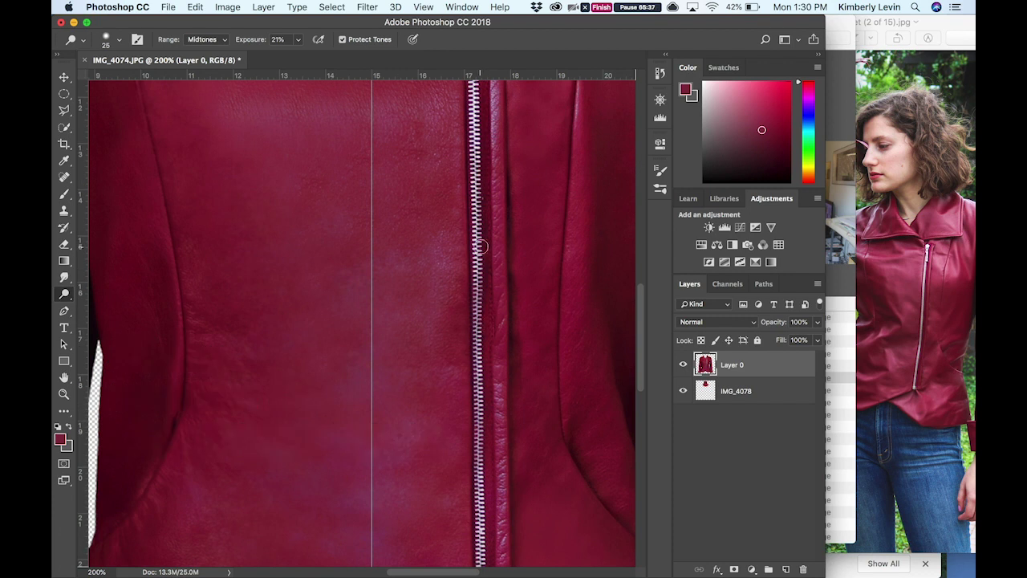
scroll(481, 283, up, 5)
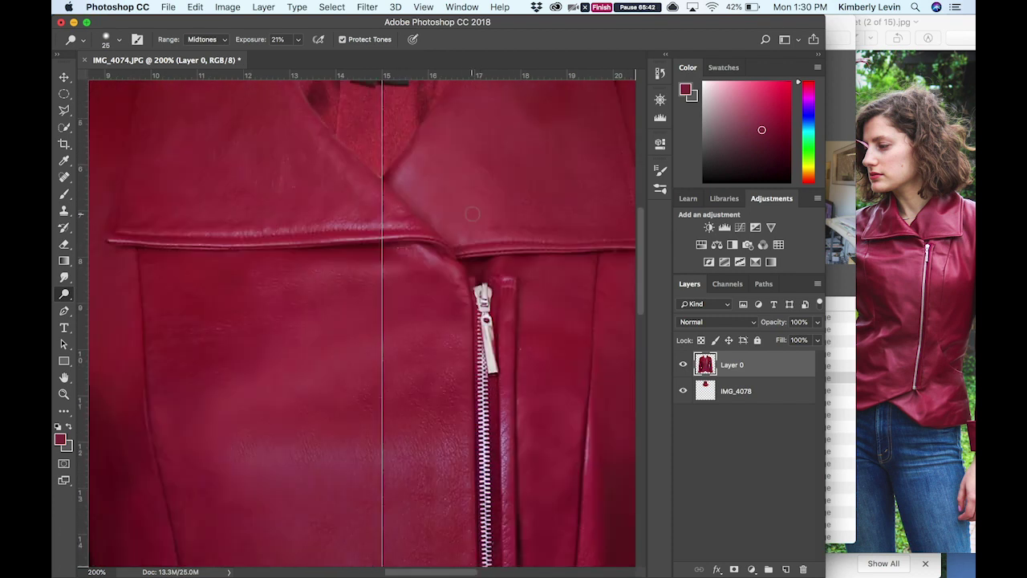
scroll(473, 241, down, 5)
scroll(472, 213, up, 6)
scroll(472, 213, up, 3)
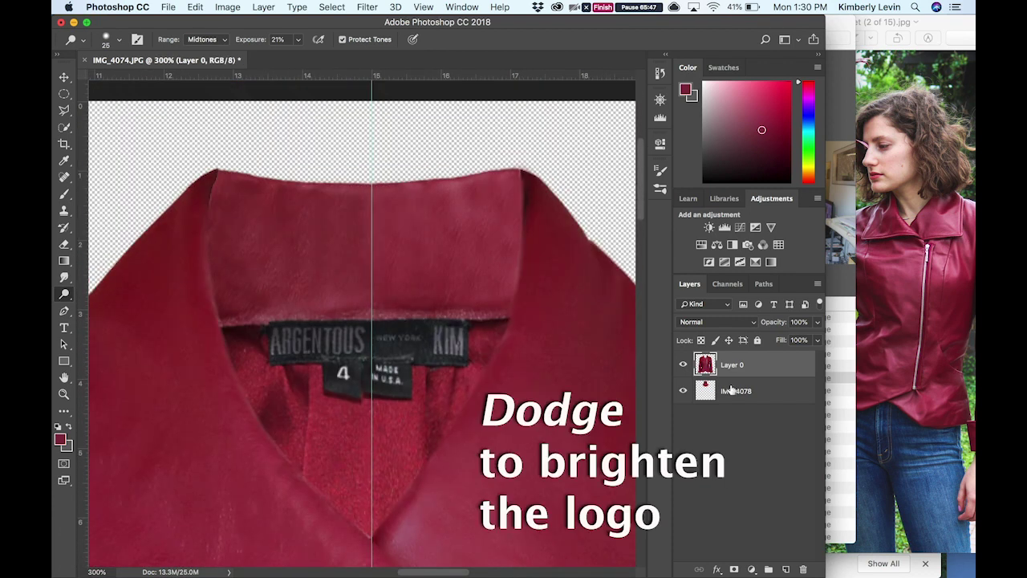
- Lighten the KIM logo text on the collar label with a larger Dodge brush
key(alt+bracketleft)
key(bracketright)
key(bracketright)
drag(286, 343, 443, 343)
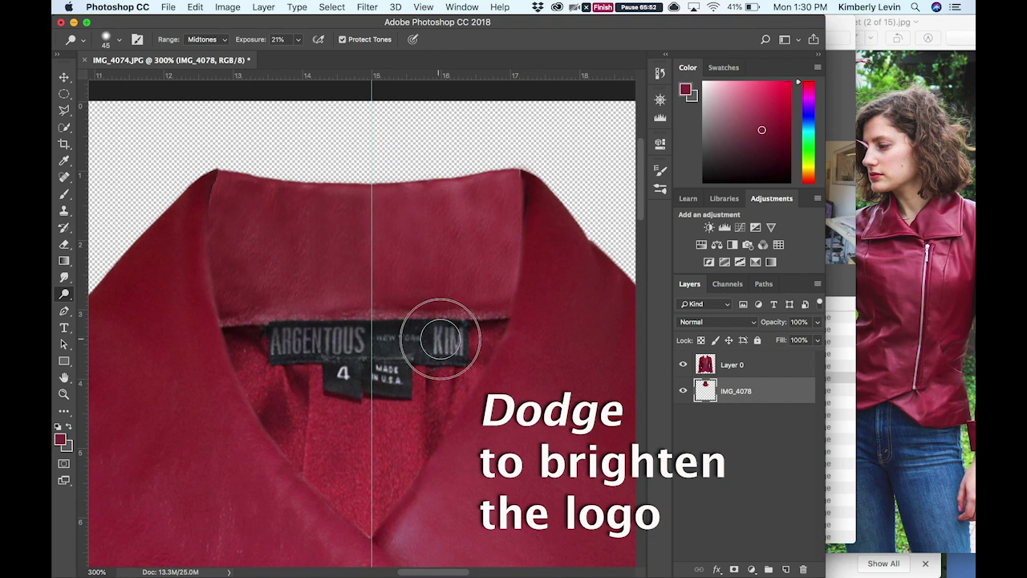
scroll(183, 345, down, 2)
scroll(181, 340, down, 2)
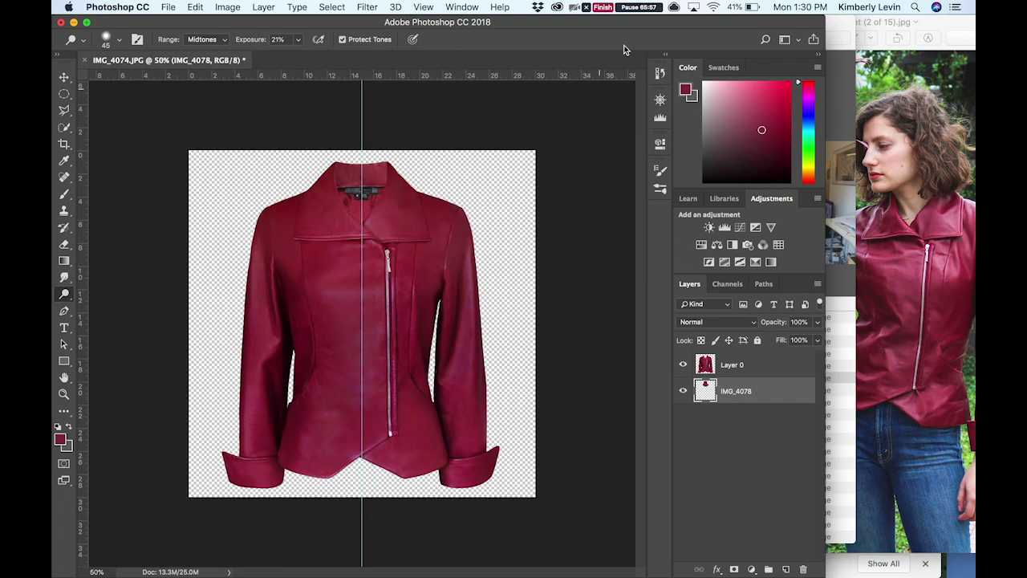